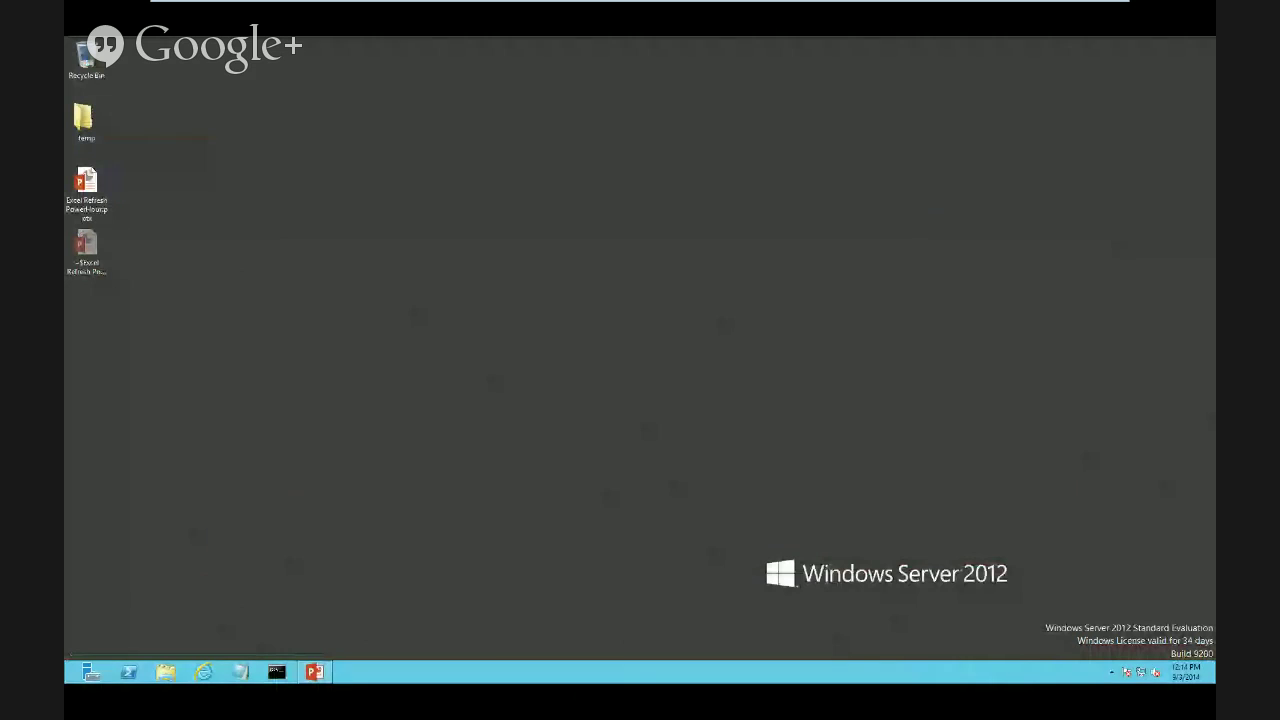
Launch Internet Explorer and load the suggested TavisBIDemo site address
click(204, 672)
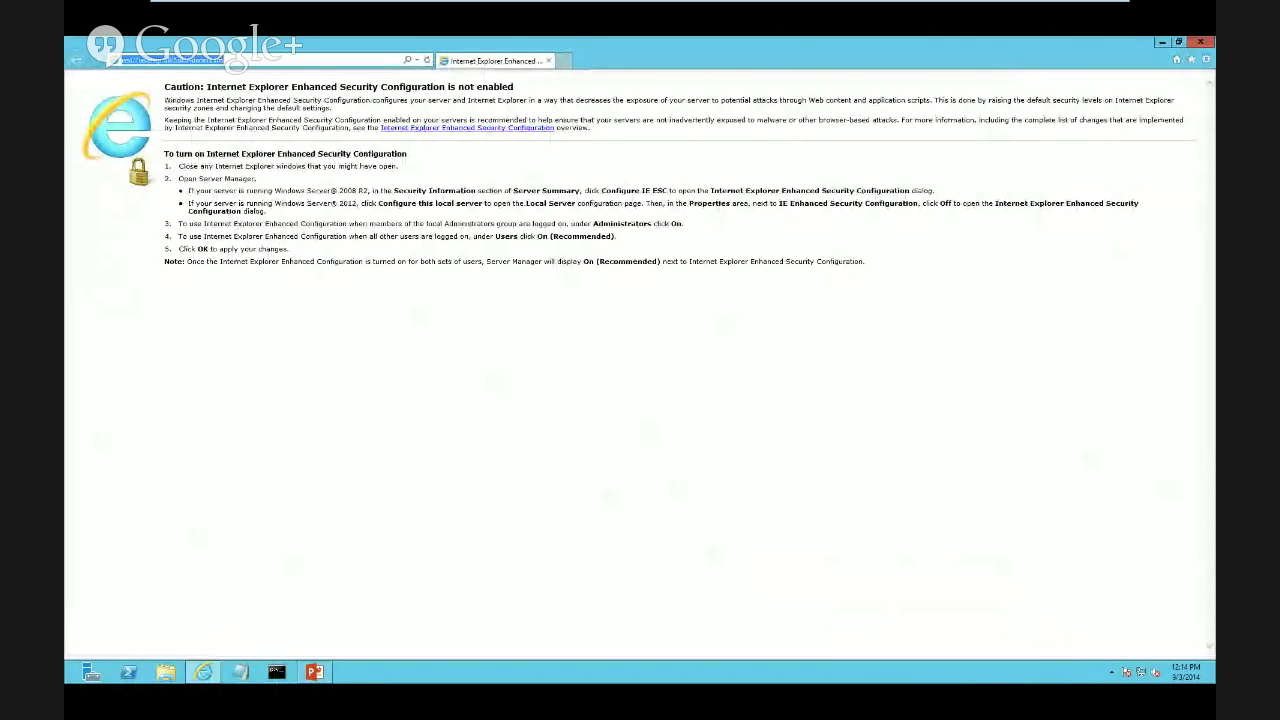
text(portal.contoso.com/)
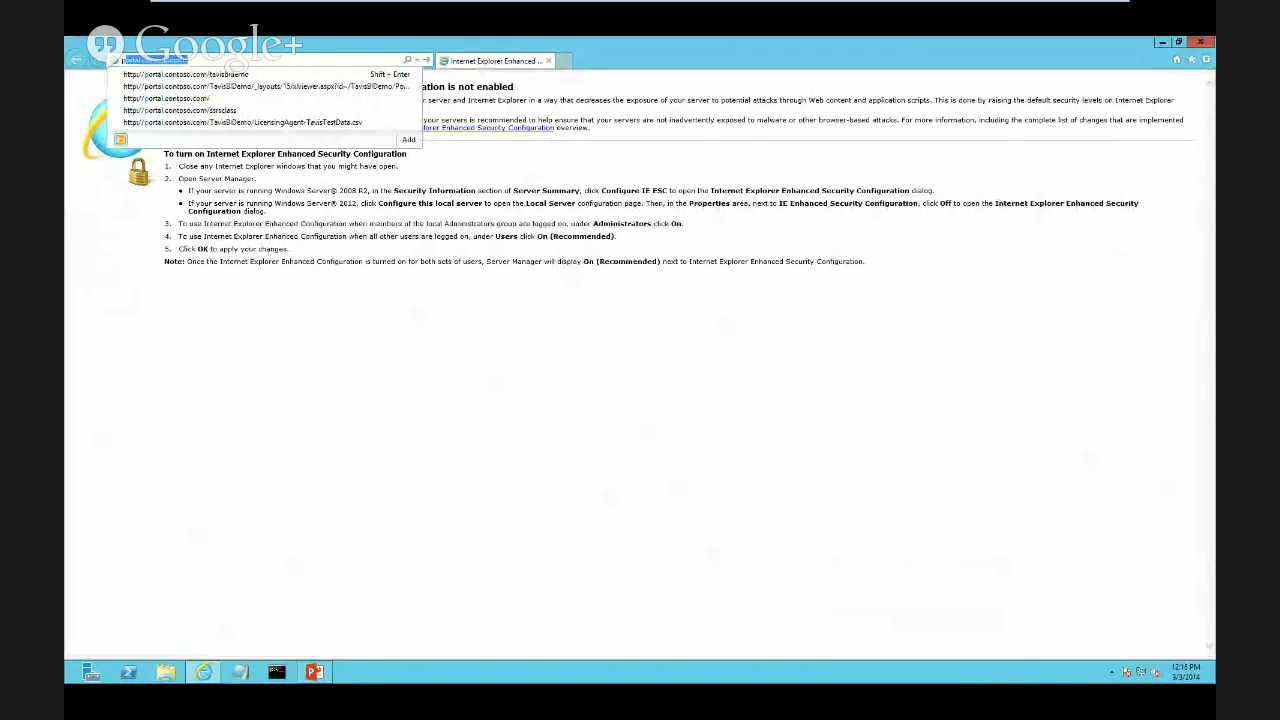
key(Down)
key(Return)
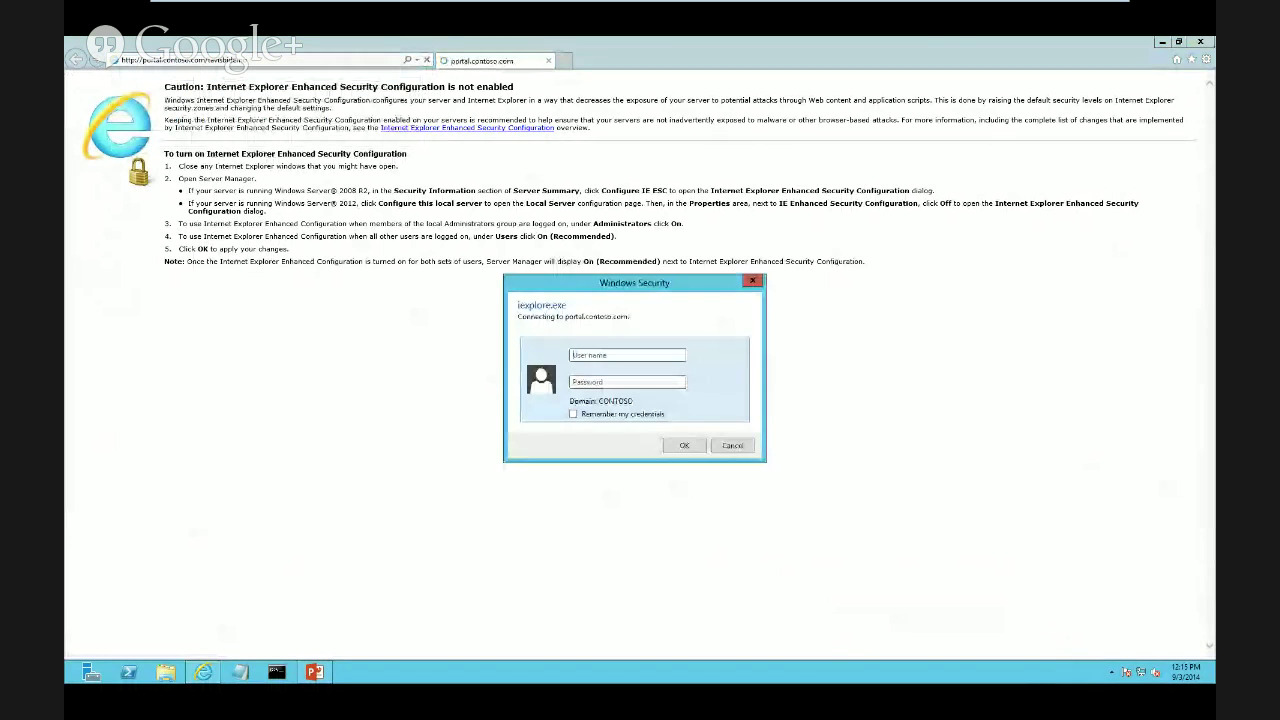
Sign in to the portal as administrator with the account password
text(administrator)
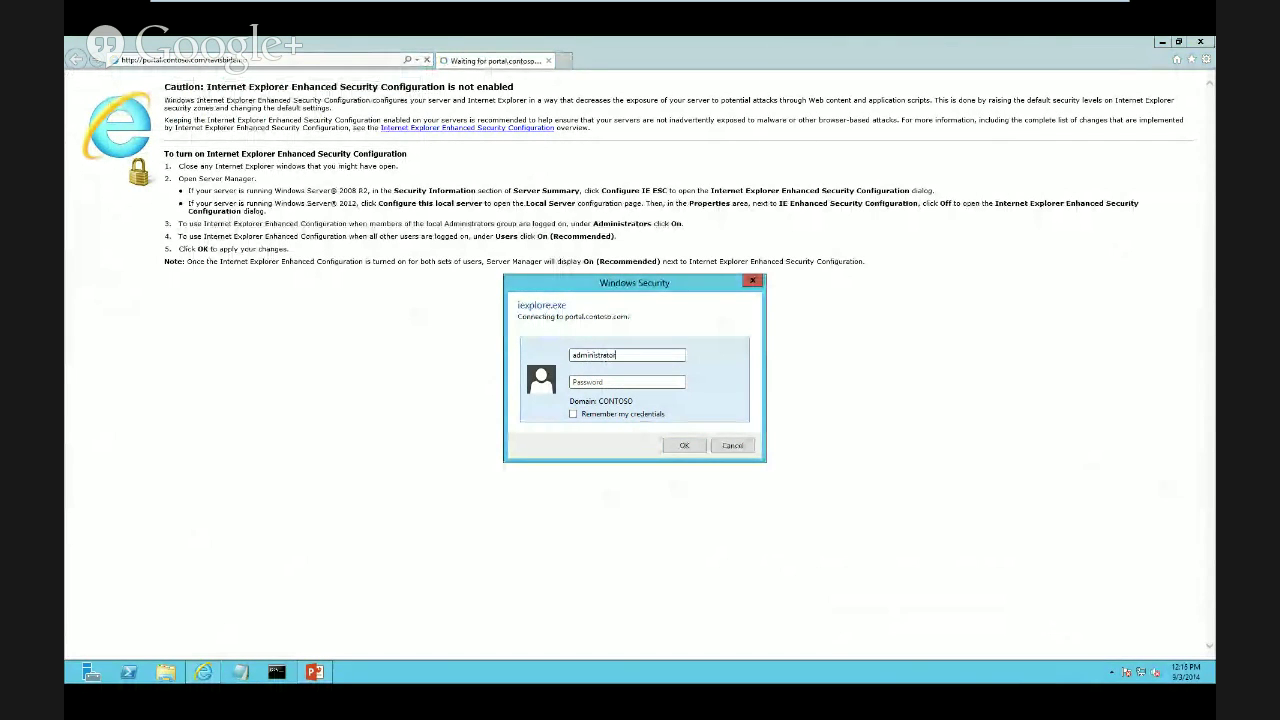
key(Tab)
text(•••••••••)
key(Return)
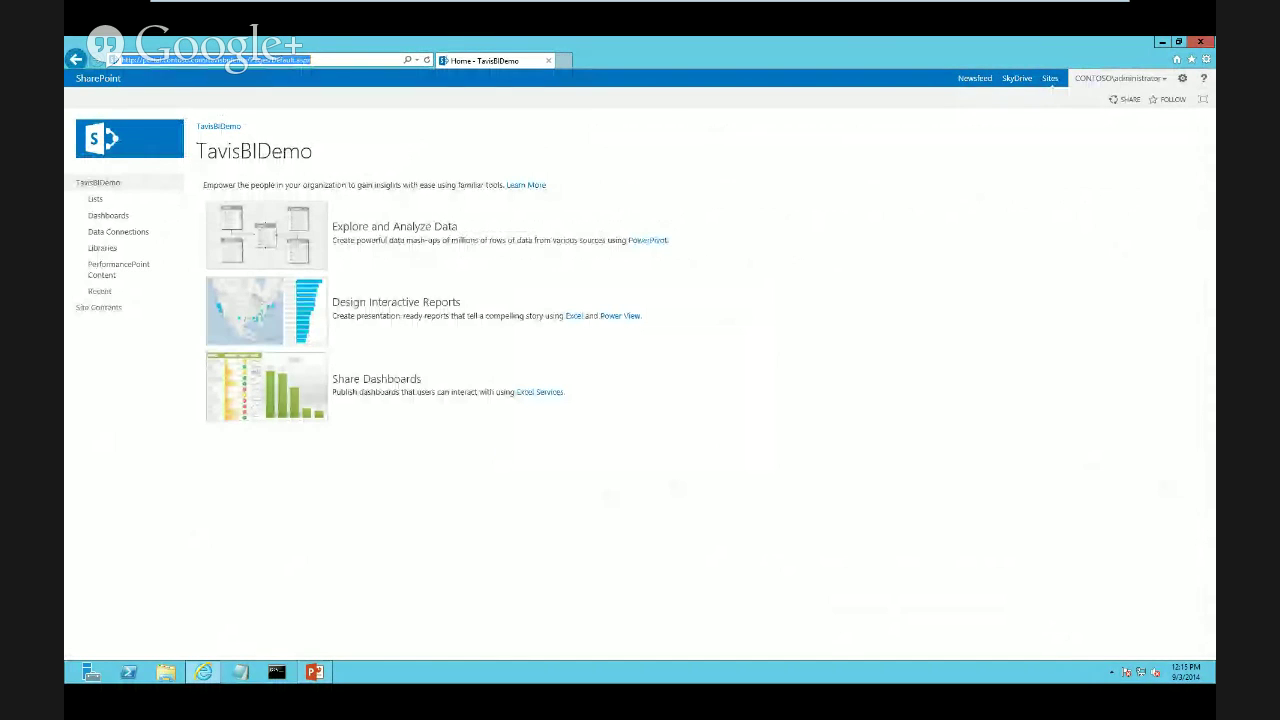
Open the SampleData list from Site Contents and select the address up to TavisBIDemo
click(98, 307)
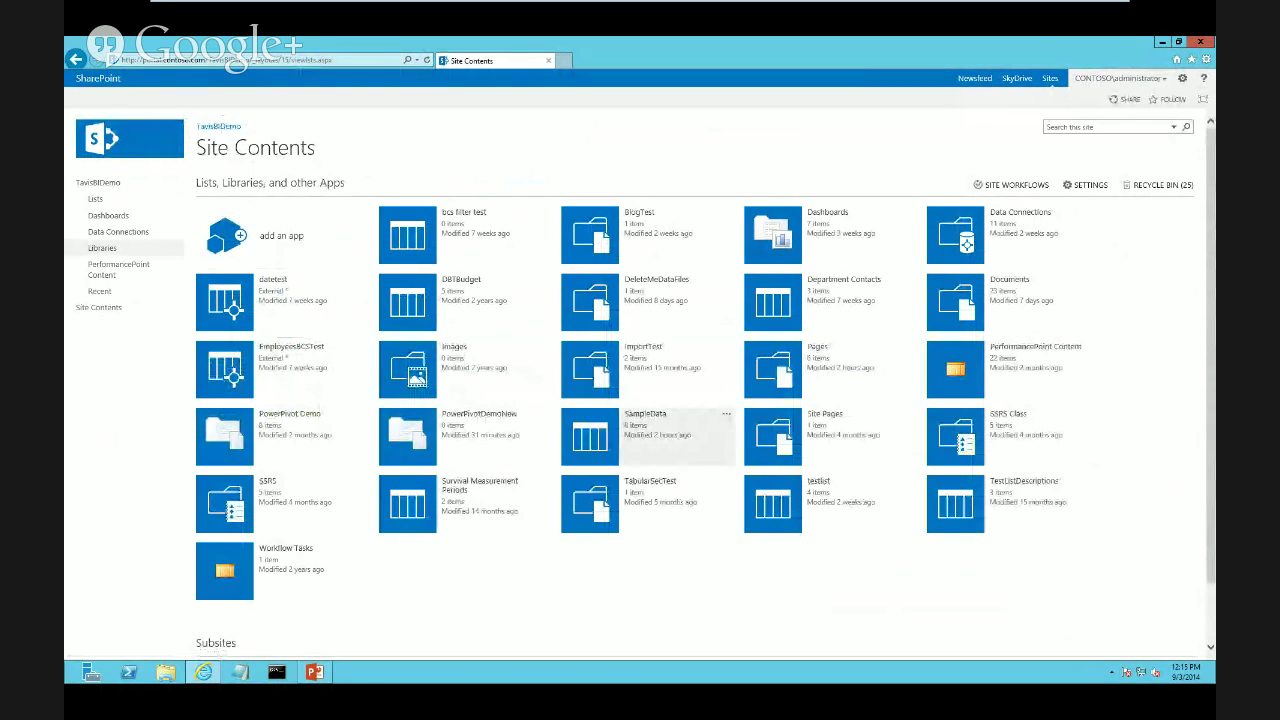
click(645, 413)
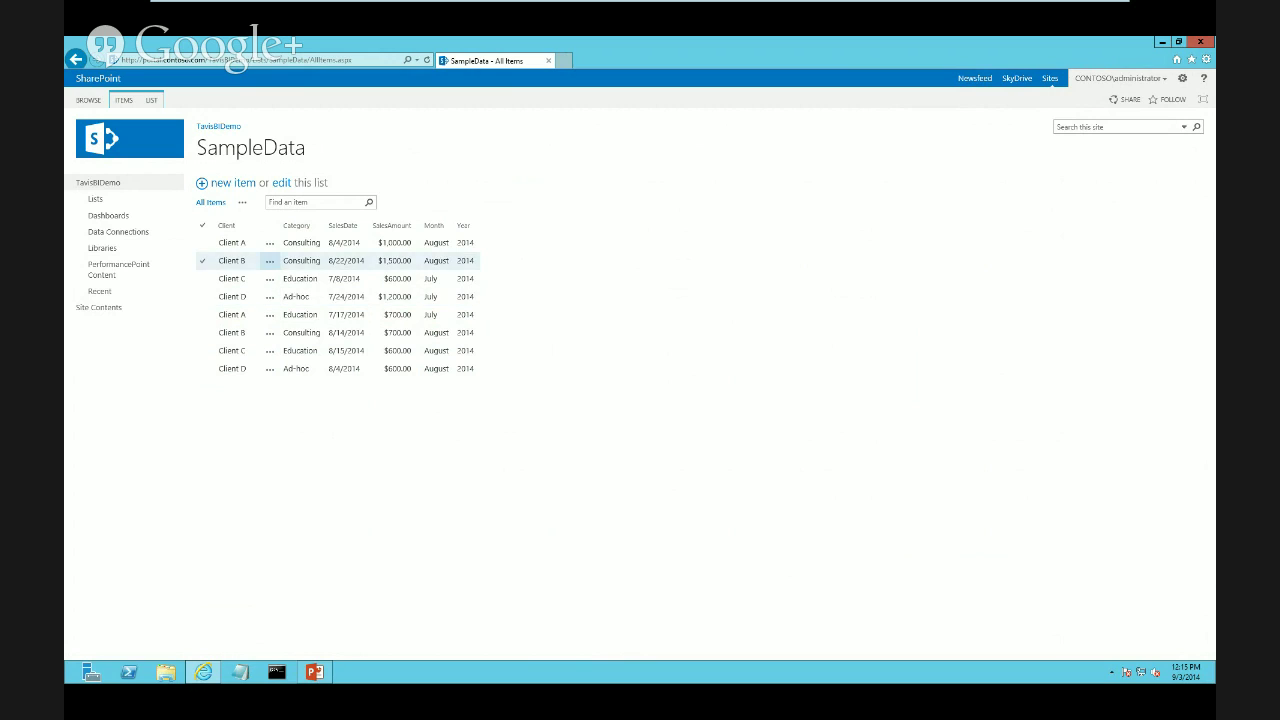
click(220, 60)
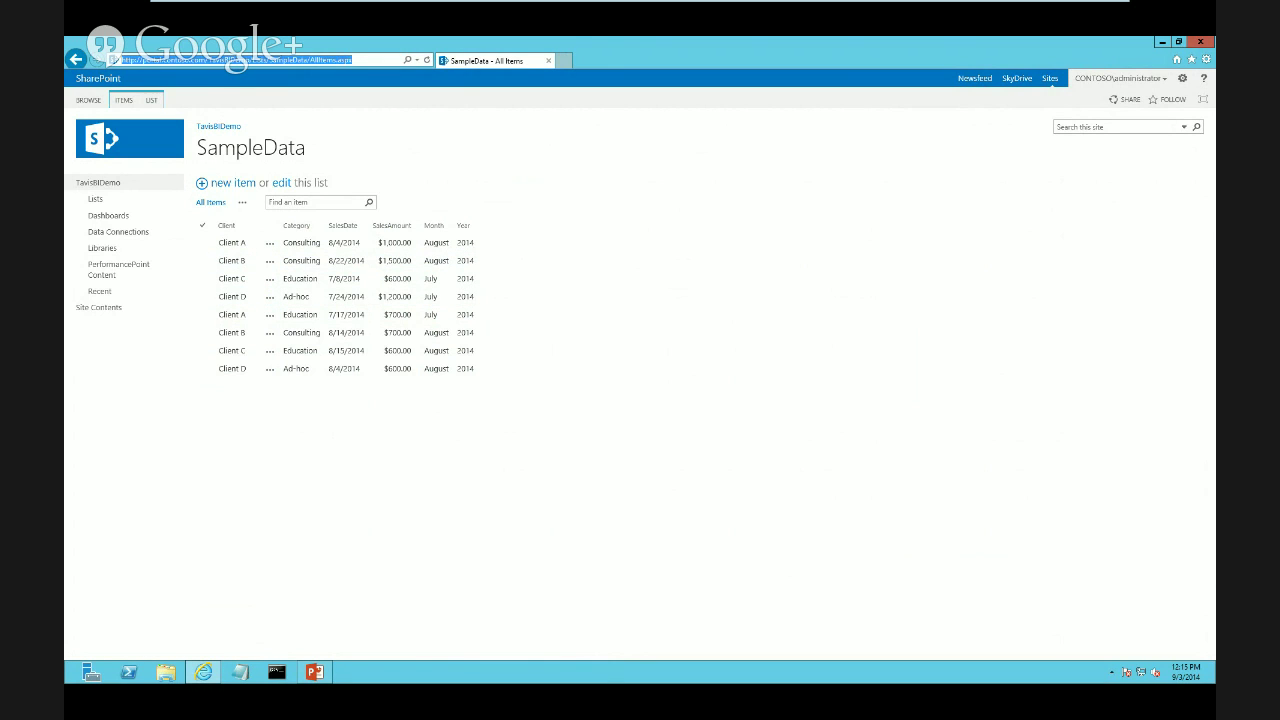
drag(120, 60, 250, 60)
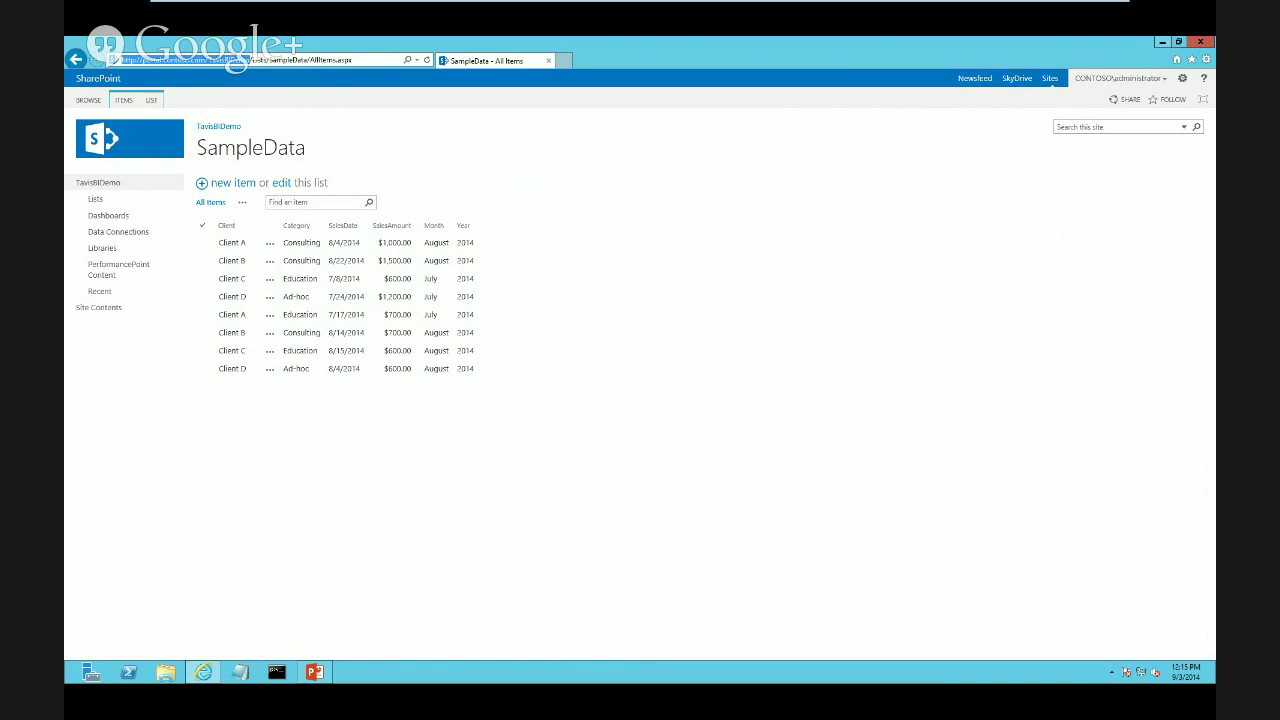
Minimize the browser and start Excel 2013 with a blank workbook
click(1162, 41)
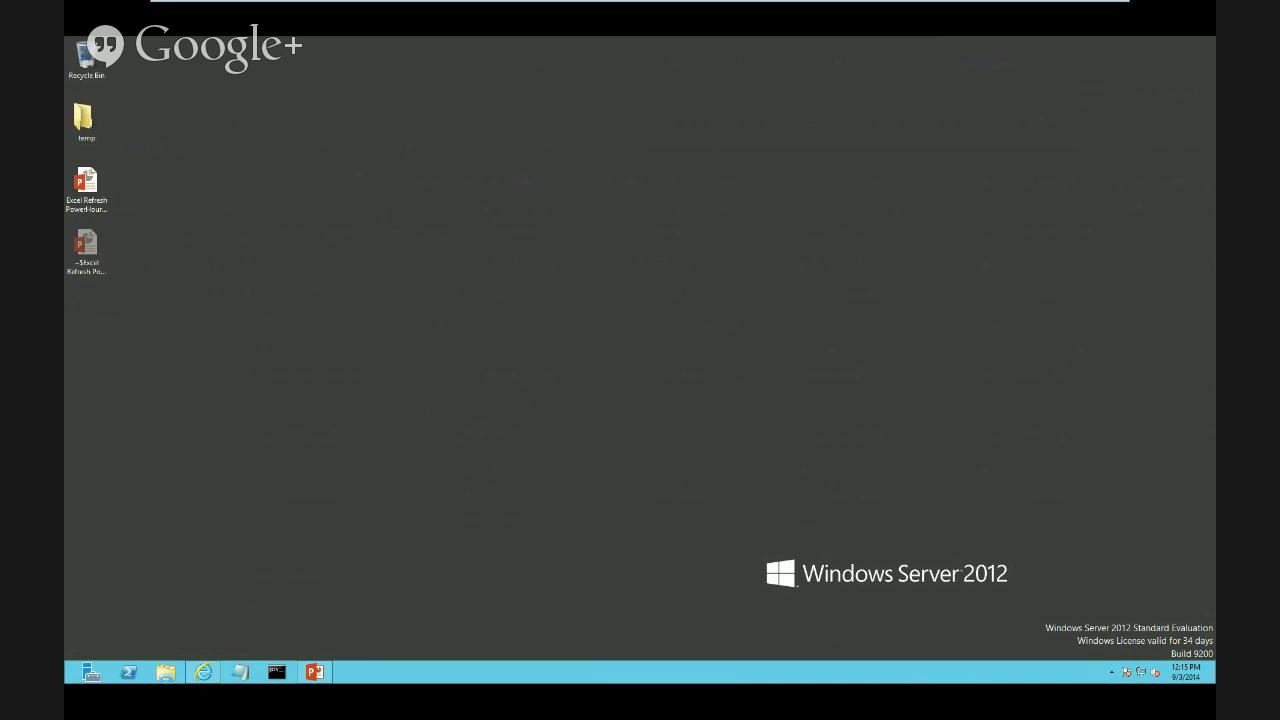
mouse_move(1214, 40)
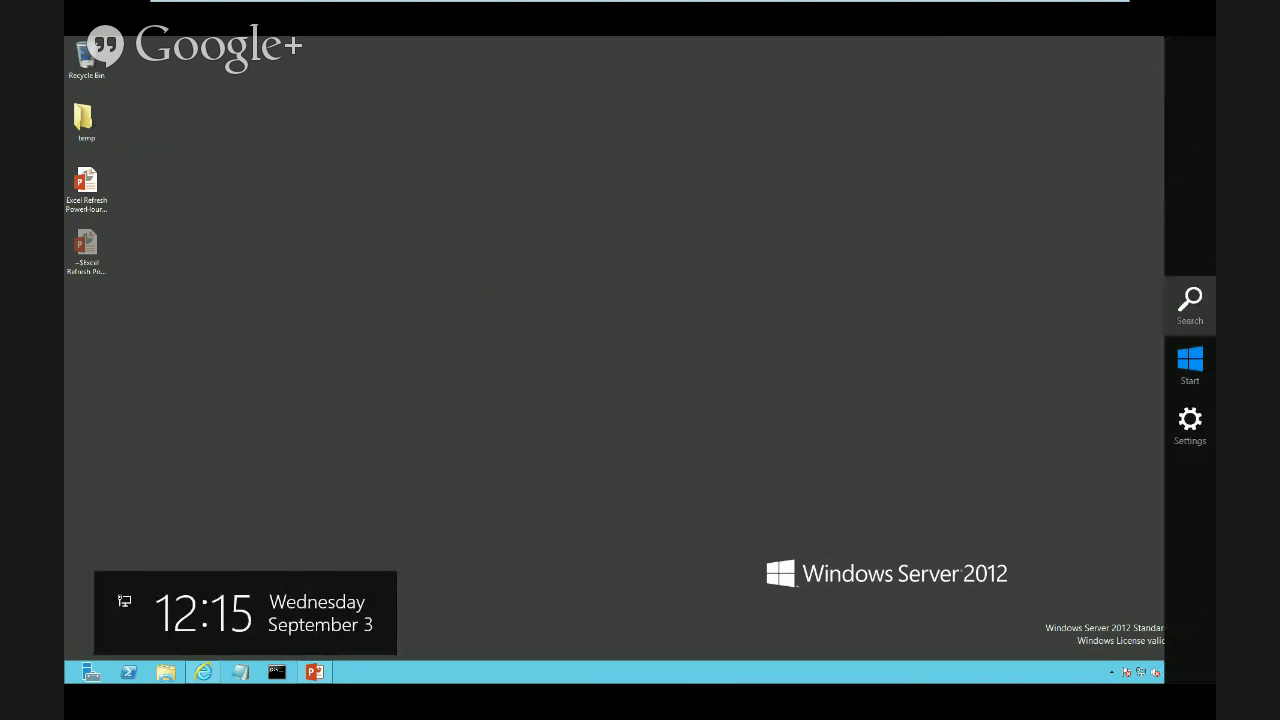
click(1190, 302)
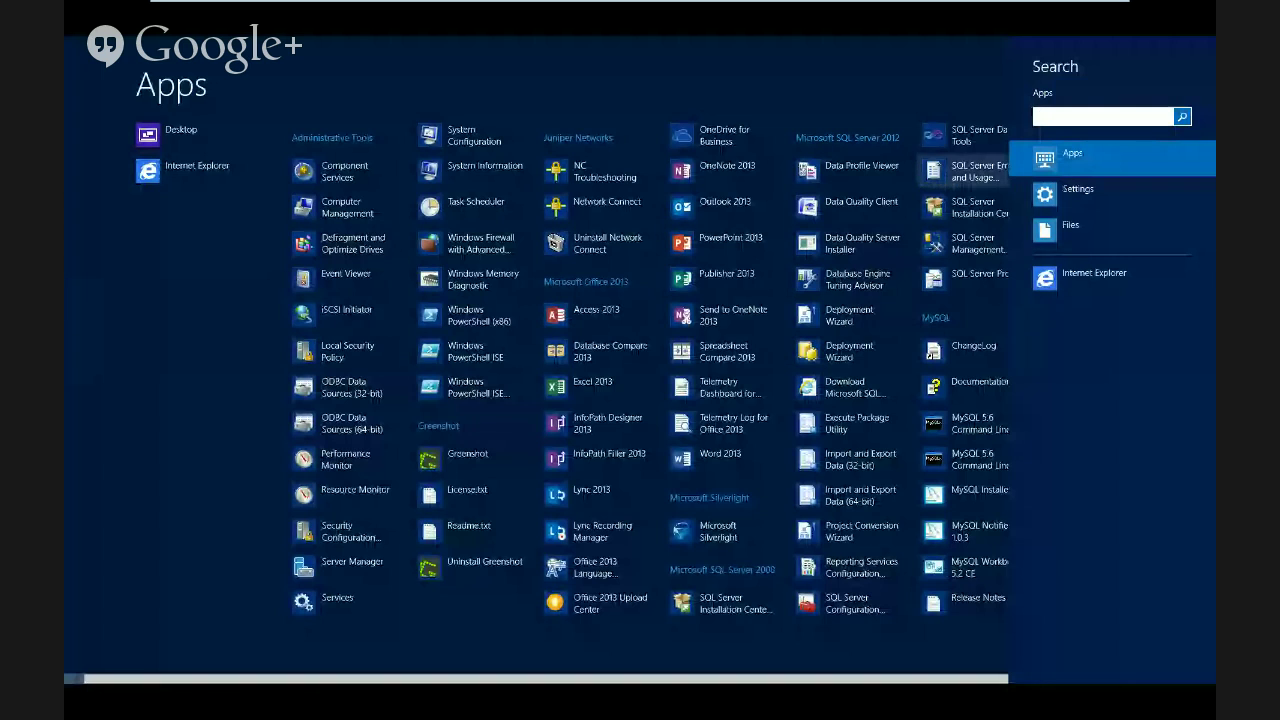
text(excel)
key(Return)
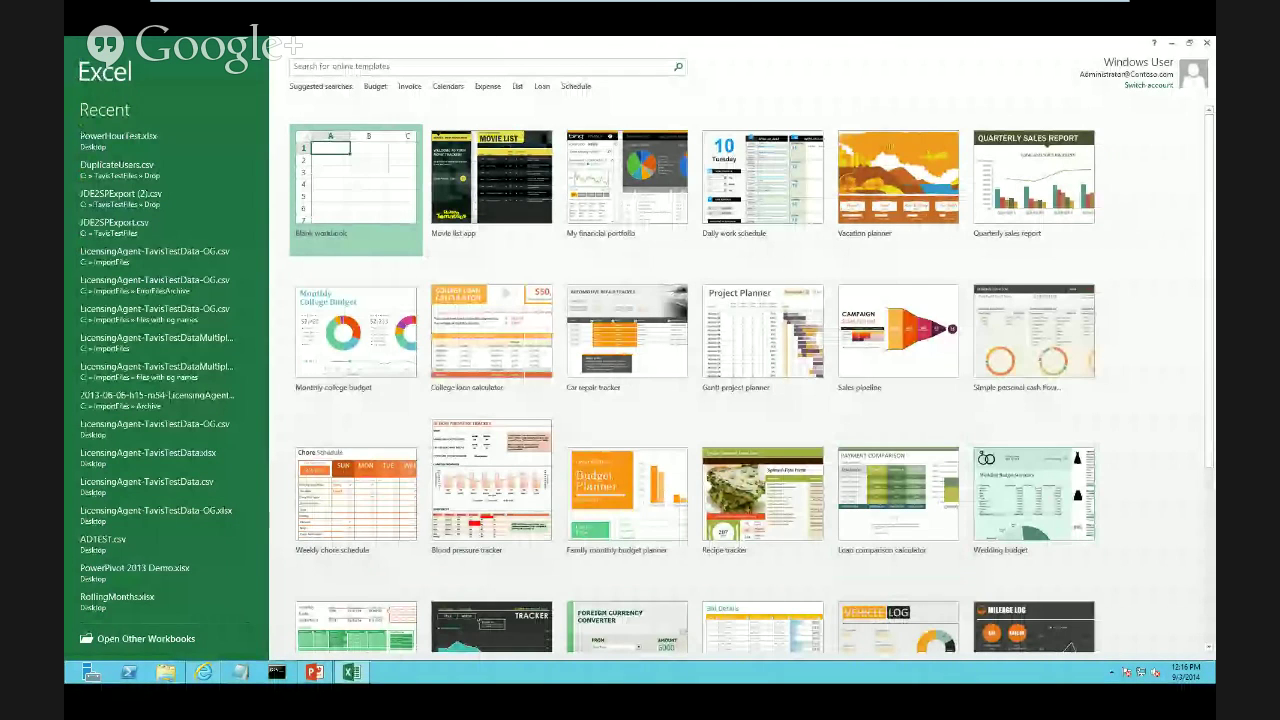
key(Return)
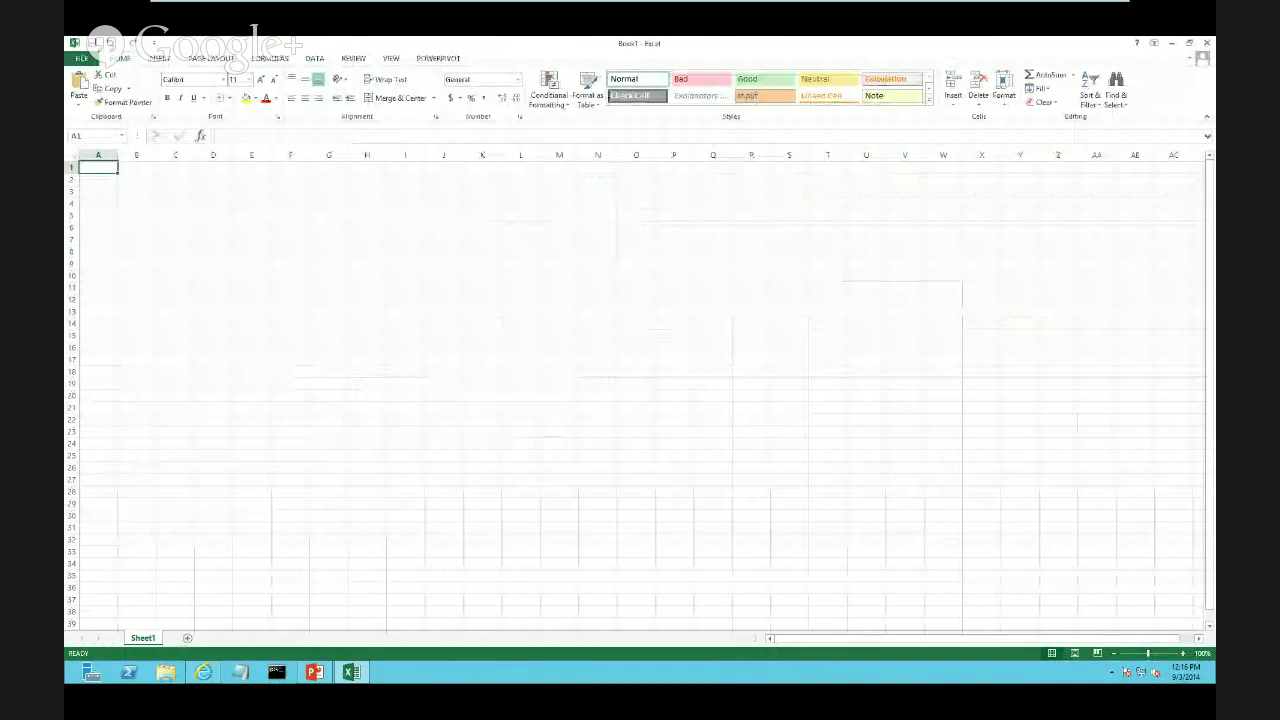
Start a new connection From OData Data Feed under Data > From Other Sources
click(314, 58)
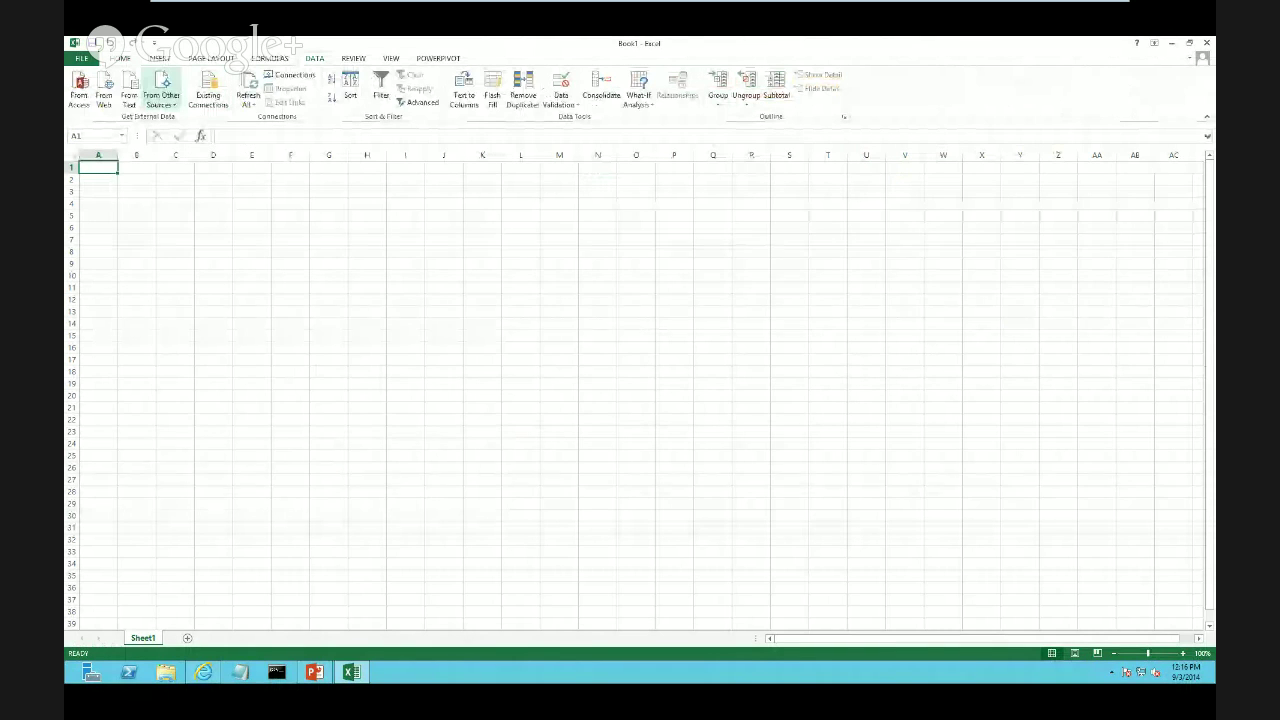
click(161, 98)
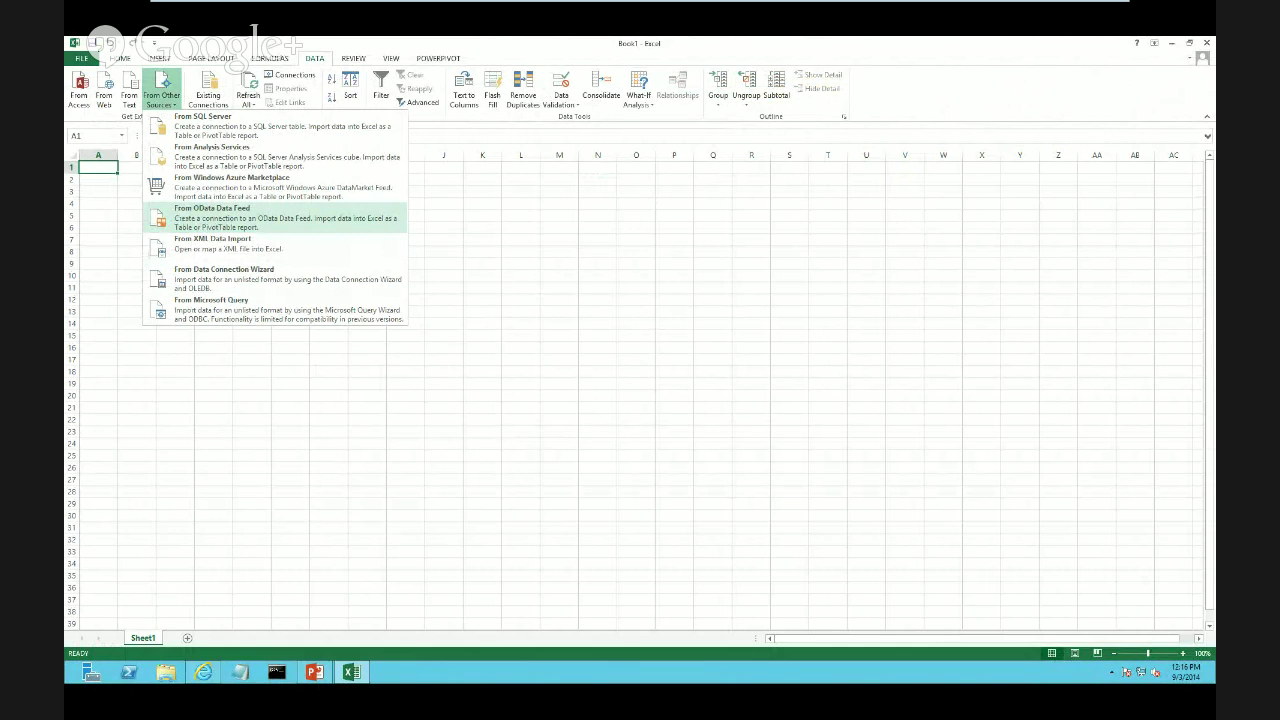
click(212, 212)
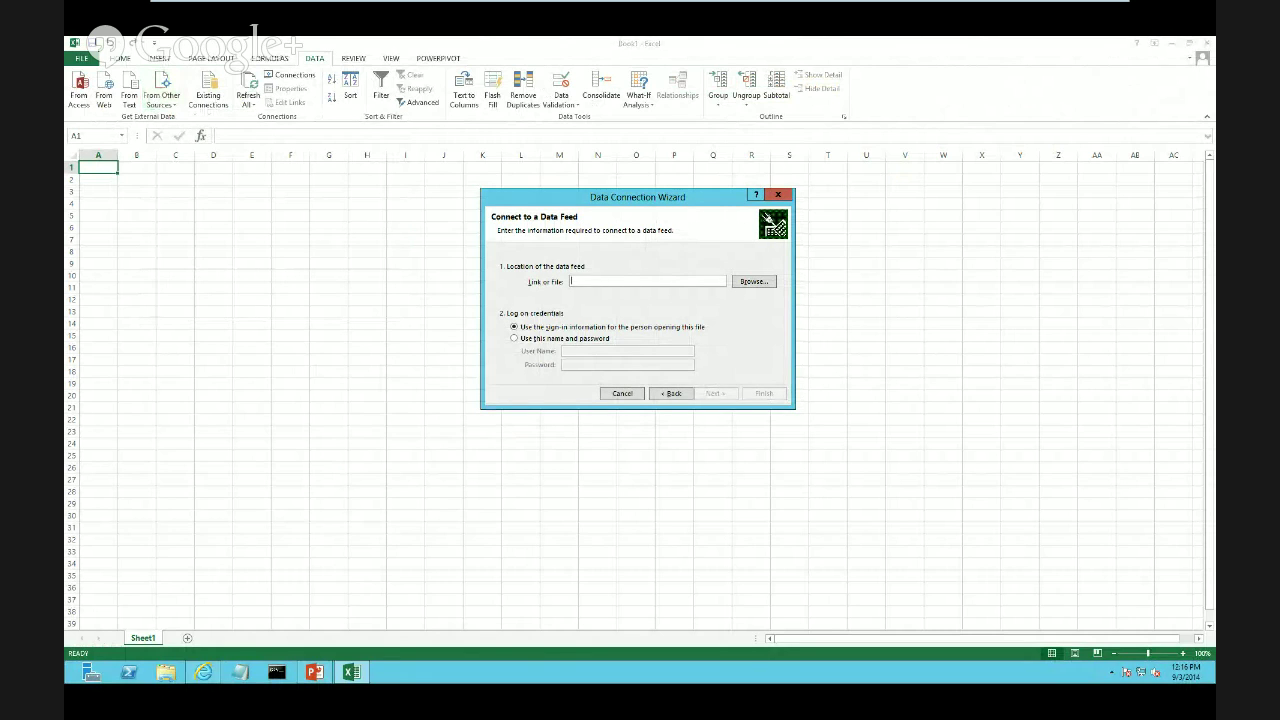
Set the feed location to the site URL plus /_vti_bin/listdata.svc and load its tables
text(http://portal.contoso.com/TaxisBIDemo)
text(/)
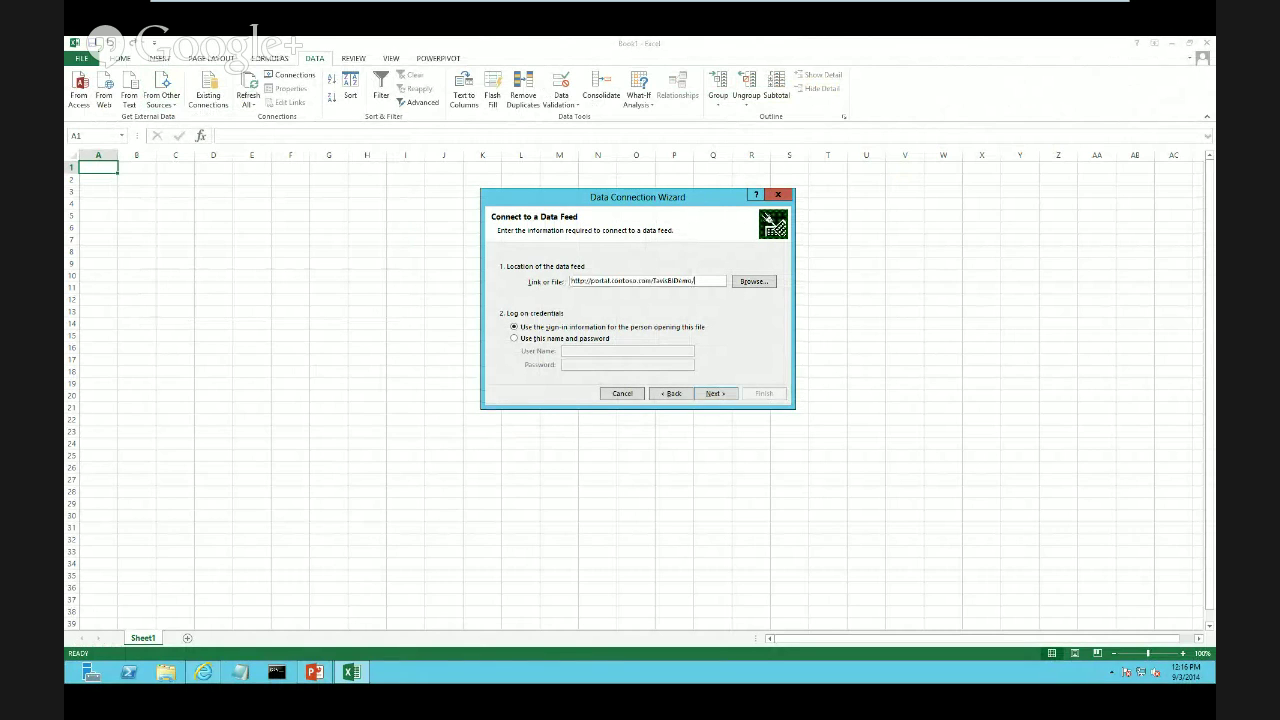
text(_vti_bin/listdata.svc)
double_click(617, 281)
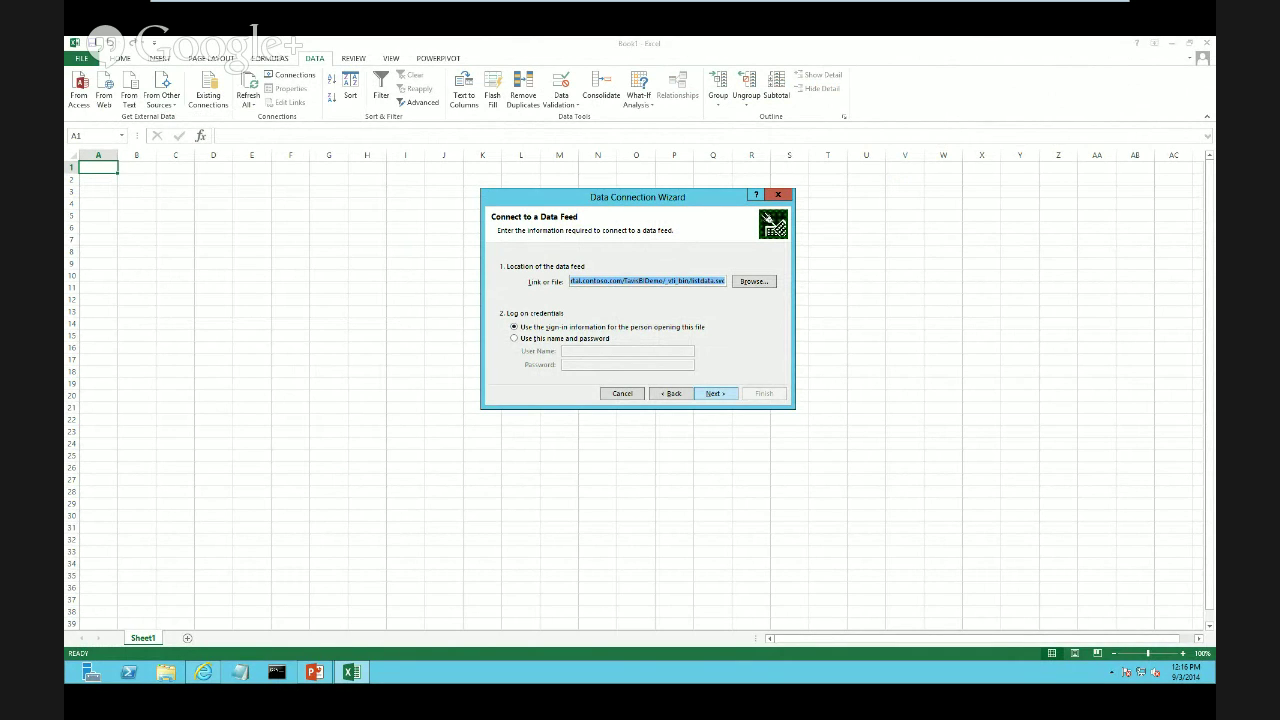
key(Return)
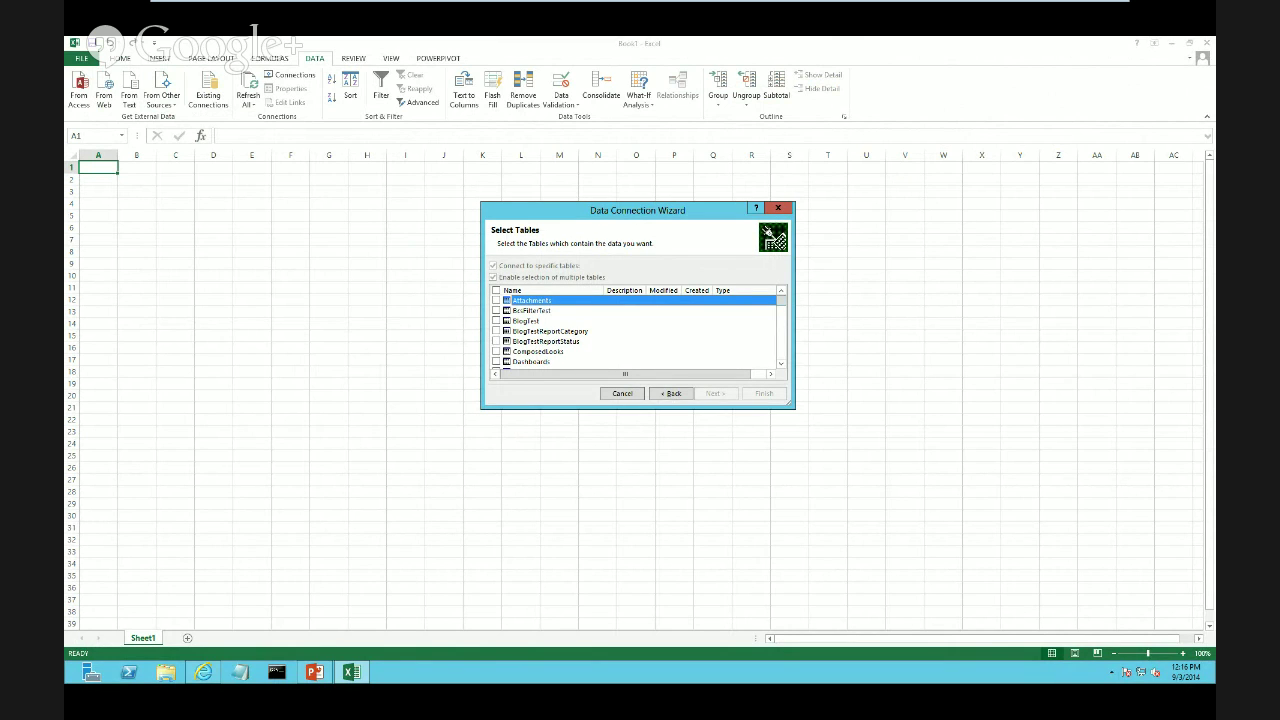
Check the site's contents in the browser, then return to Excel's table list
scroll(636, 330, down, 15)
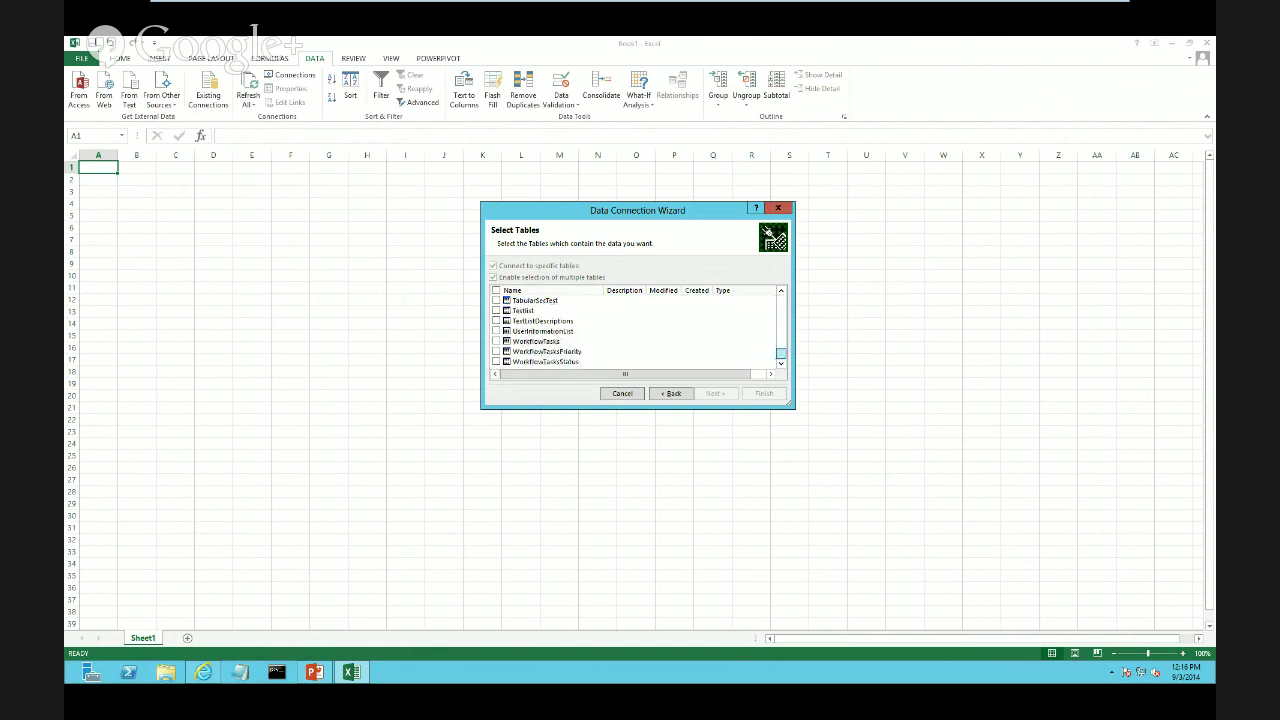
click(203, 672)
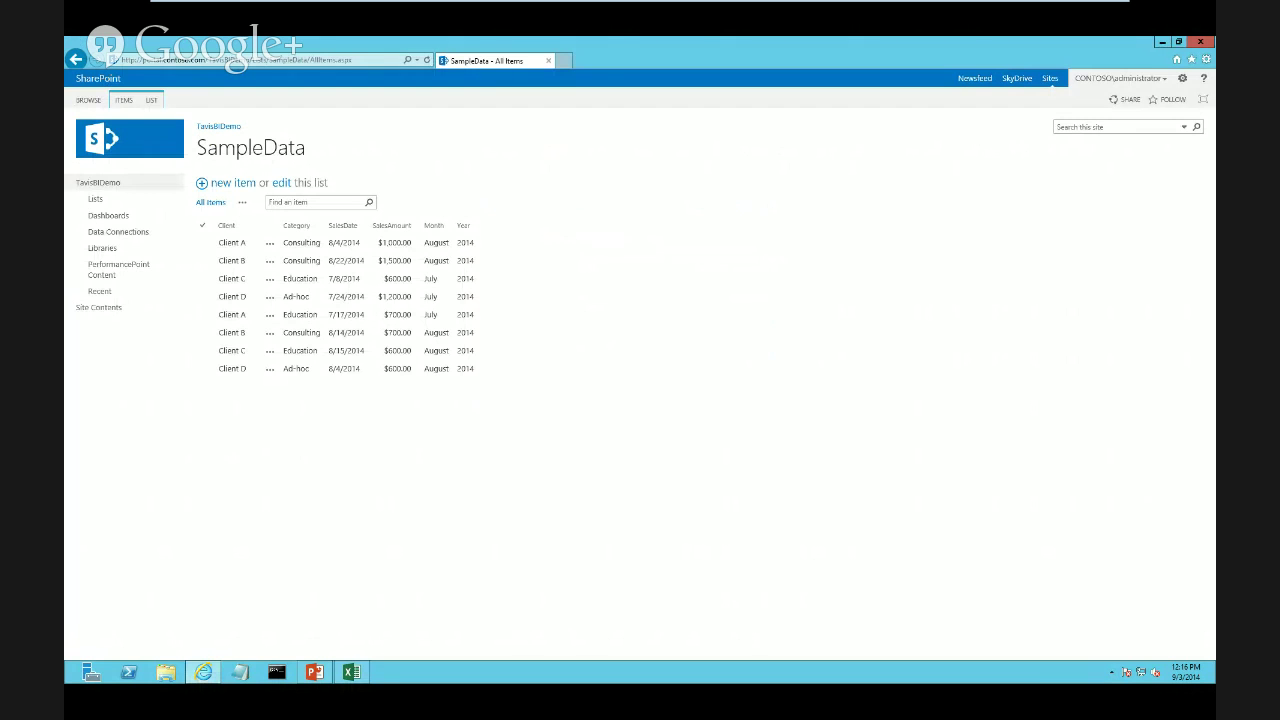
click(99, 307)
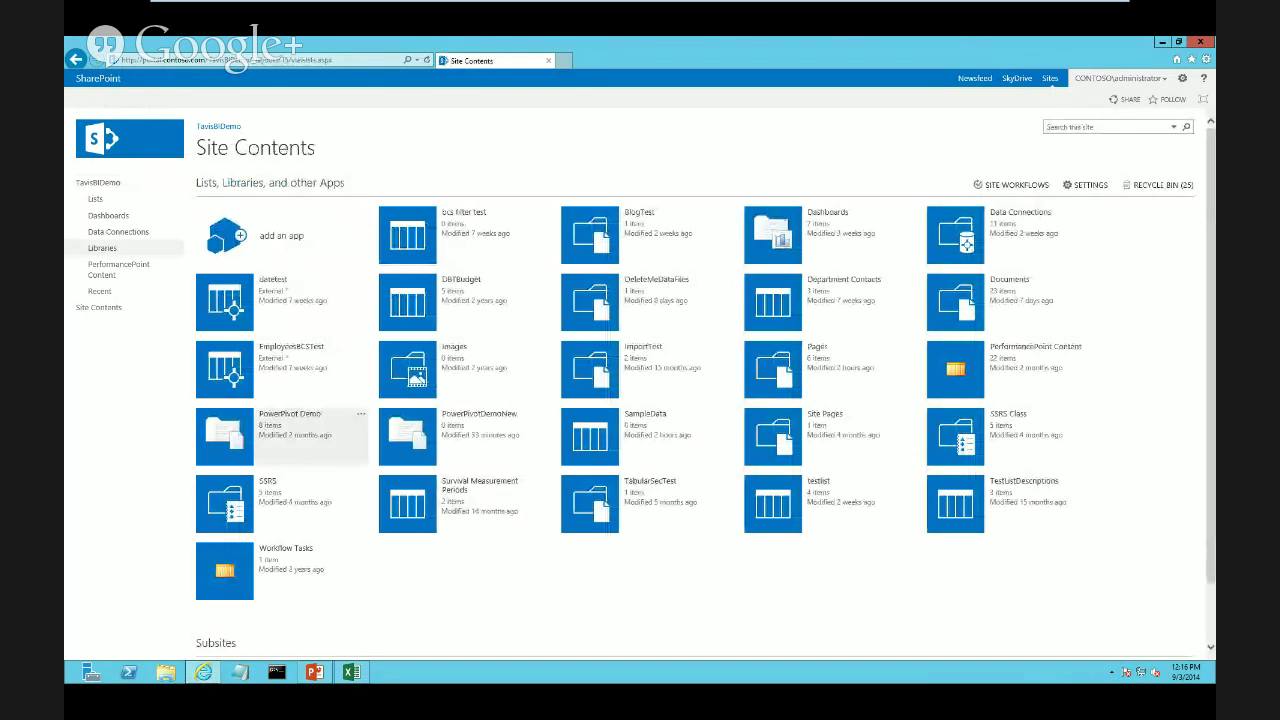
click(351, 672)
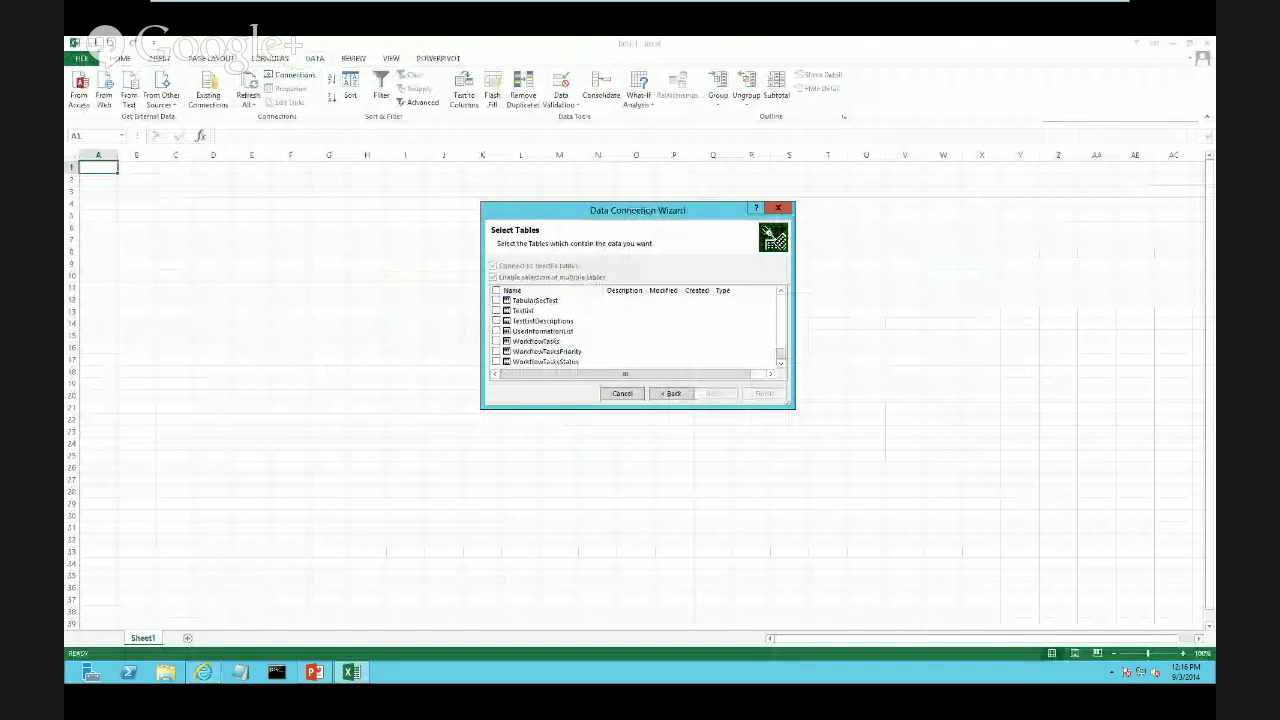
scroll(635, 330, up, 4)
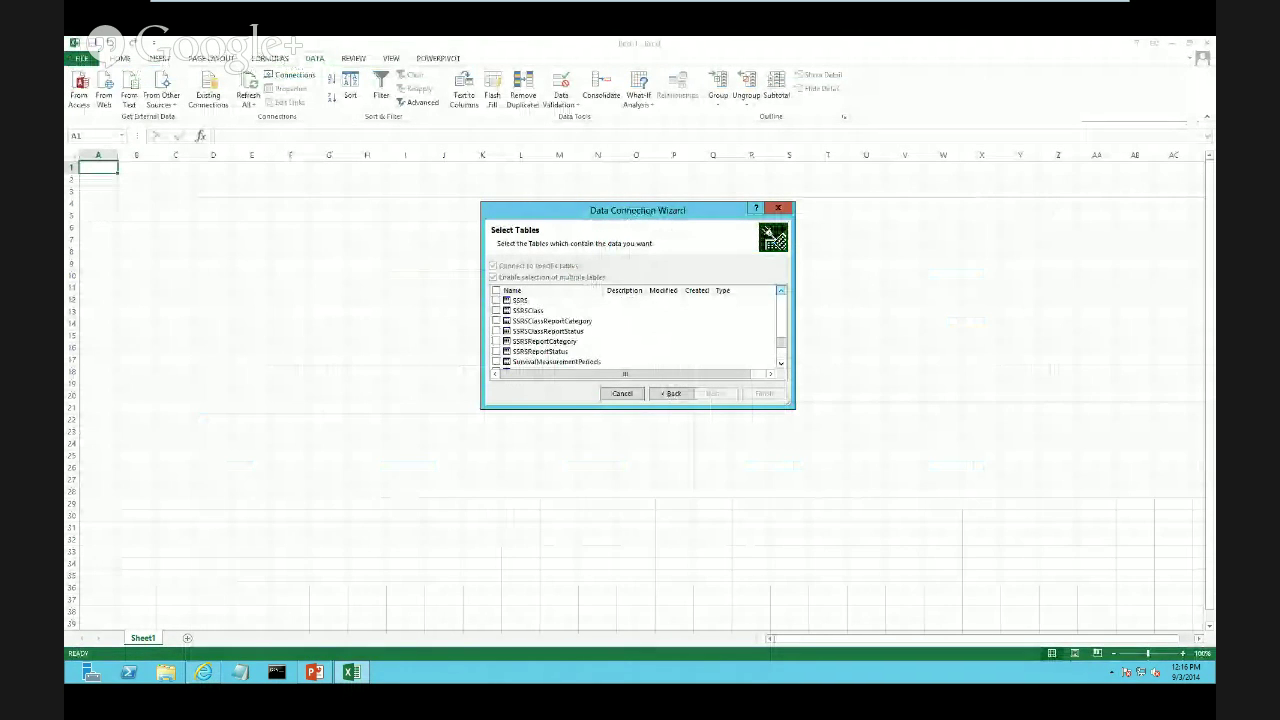
scroll(635, 330, up, 2)
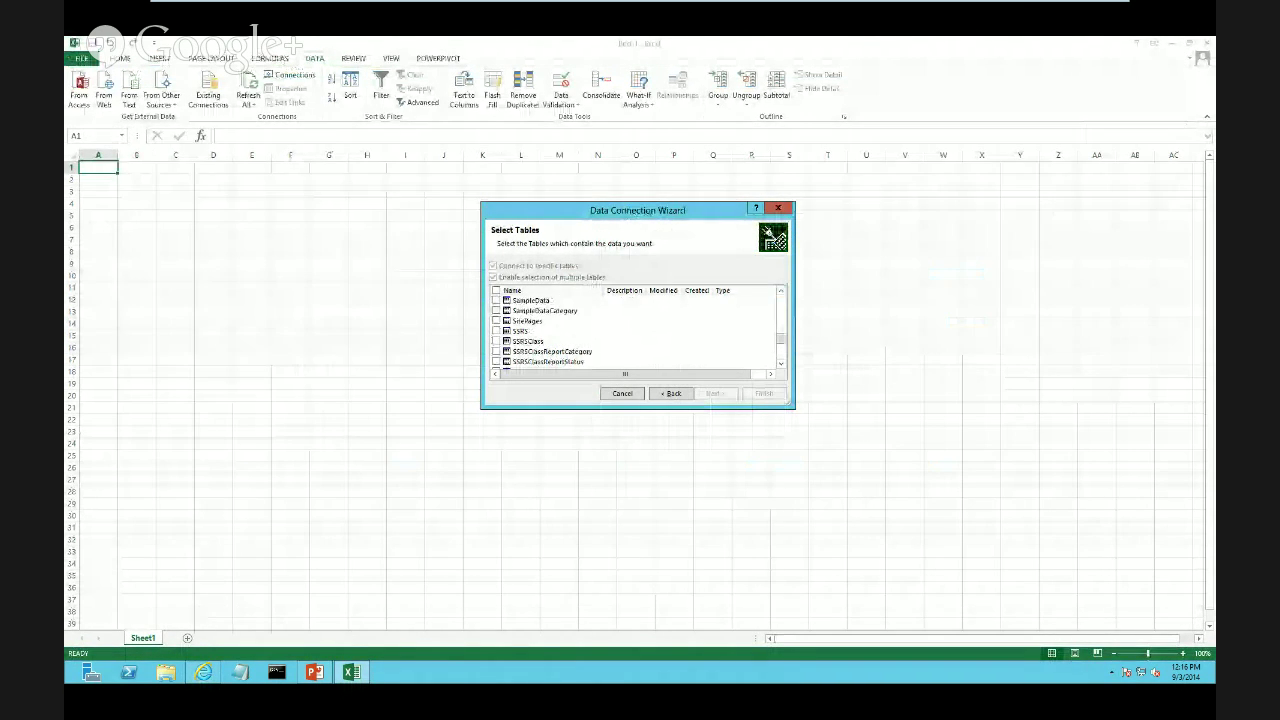
Select the SampleData table and save its connection file, replacing the existing .odc
click(496, 301)
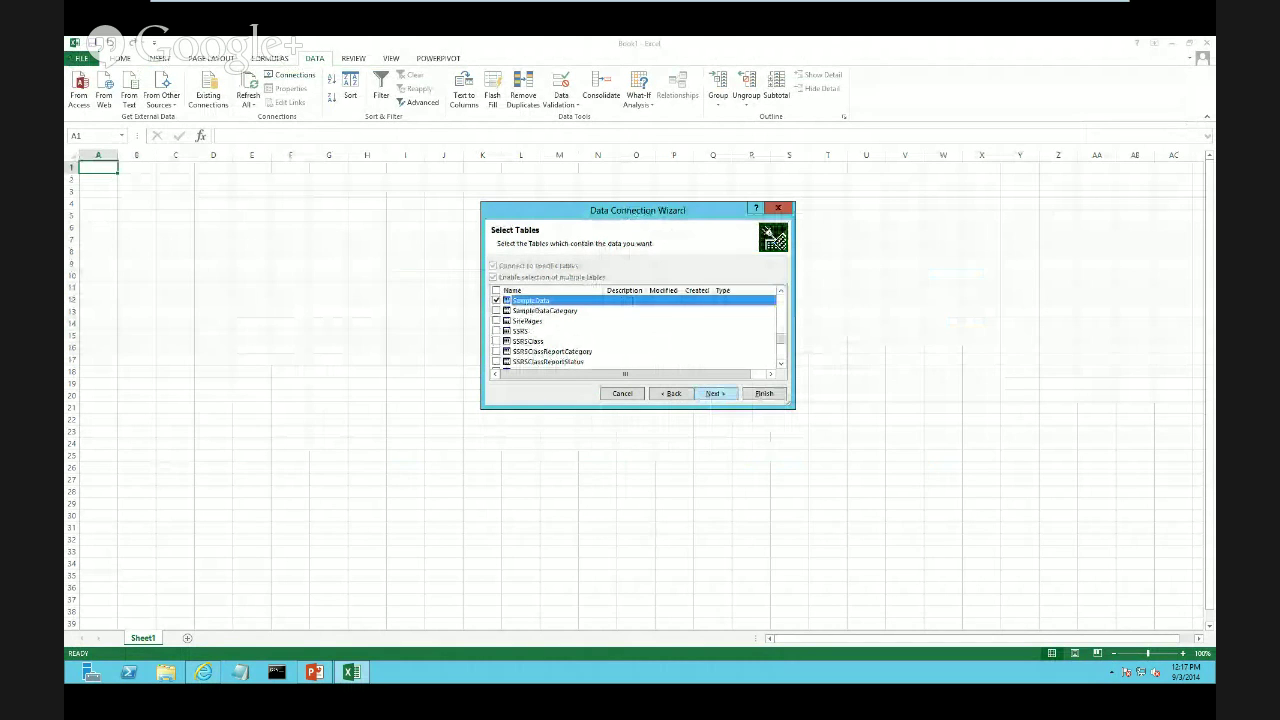
click(714, 393)
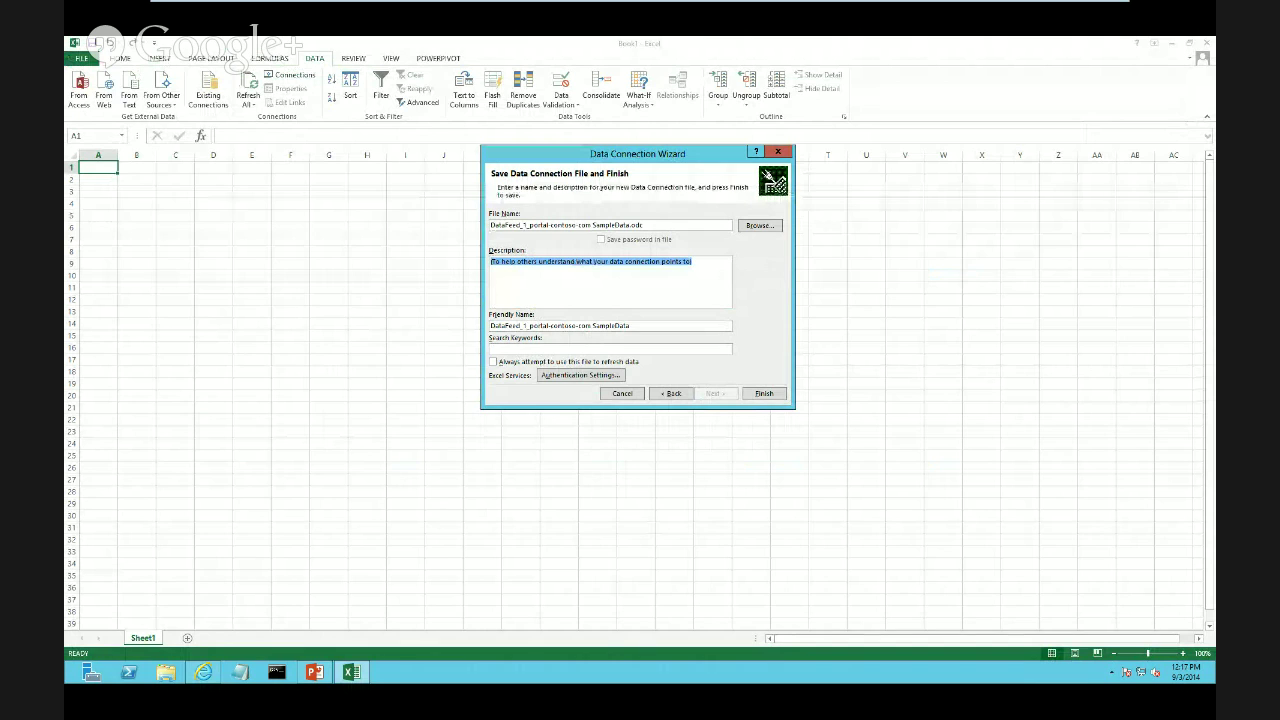
click(764, 393)
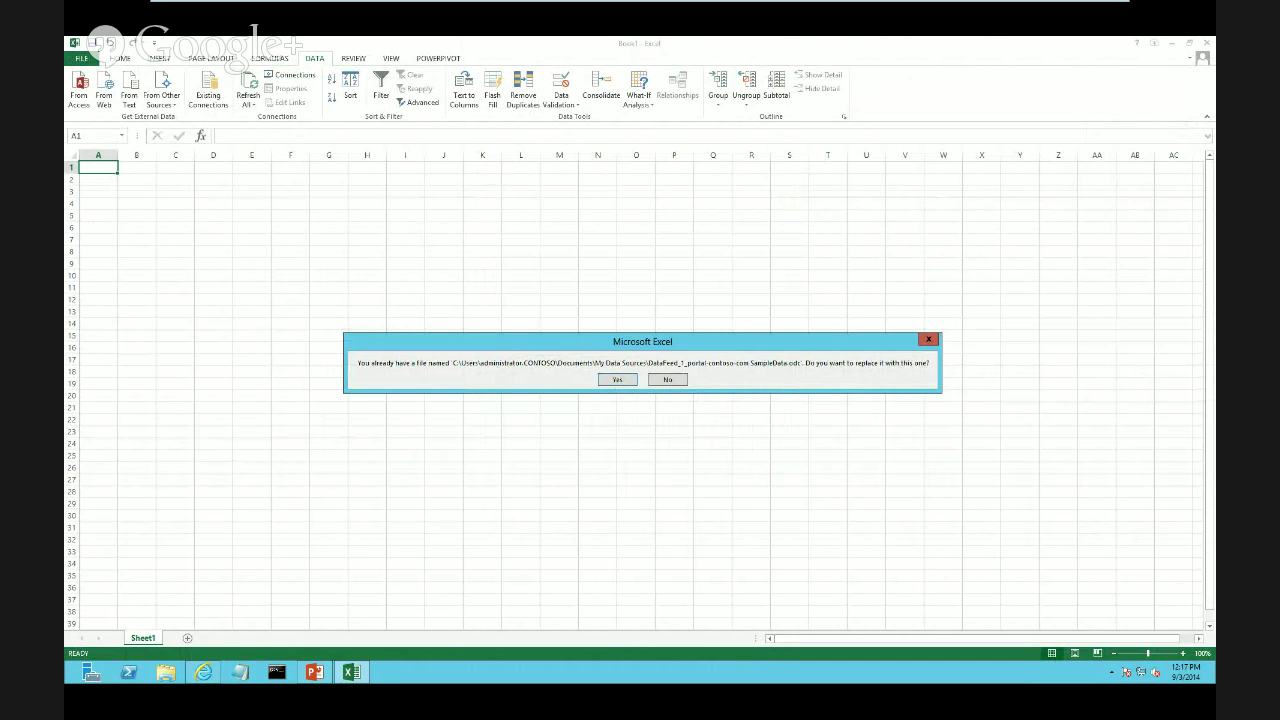
key(Return)
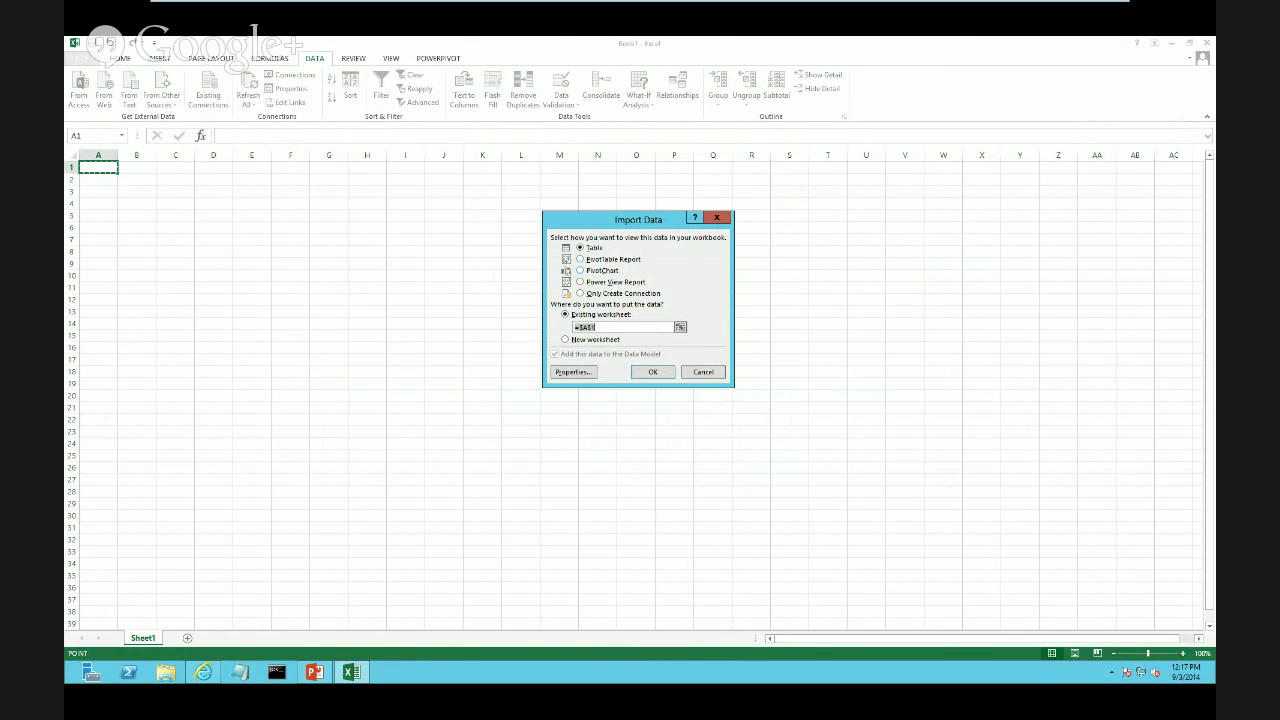
Import SampleData as a PivotChart and move the empty chart to the sheet's top-left
click(581, 270)
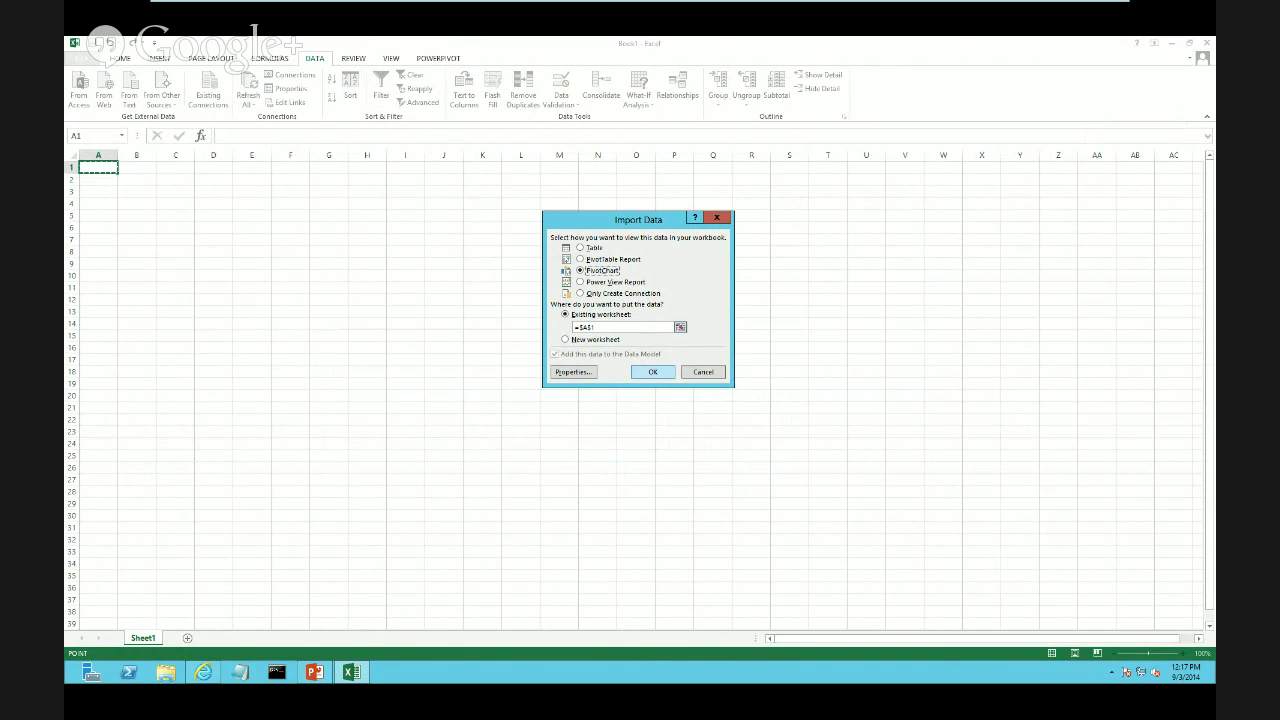
key(Return)
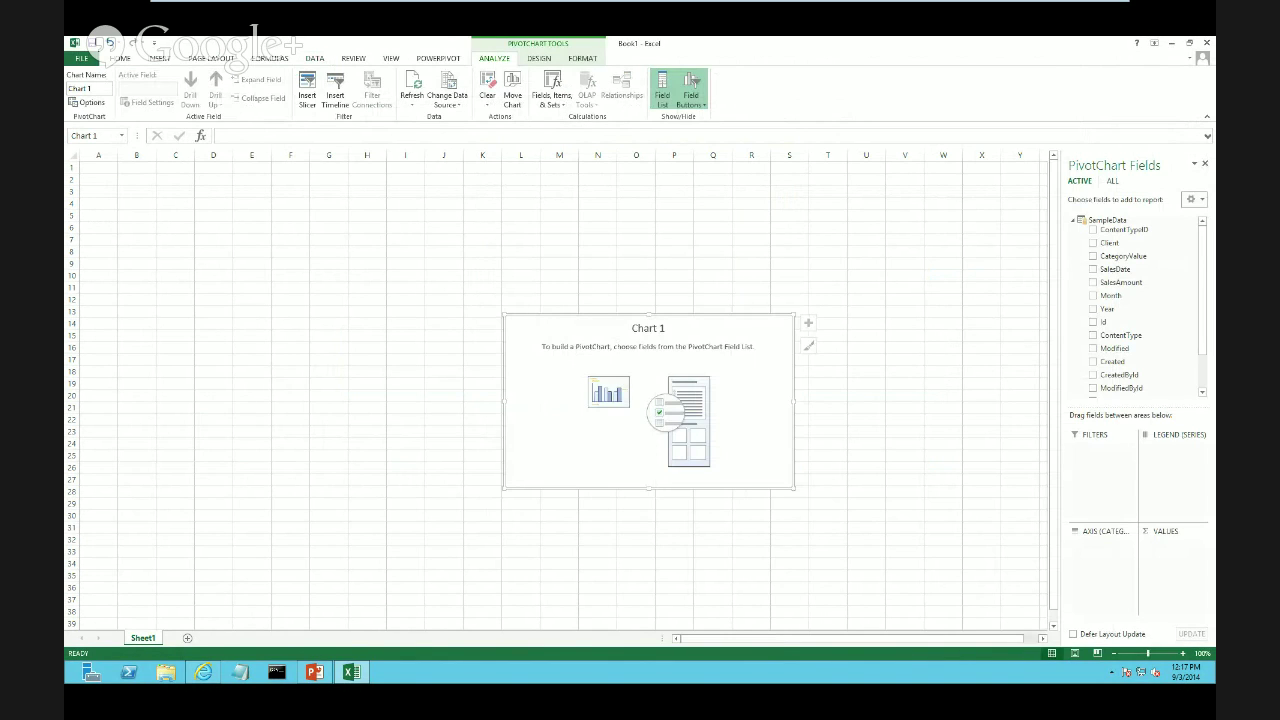
drag(649, 400, 224, 246)
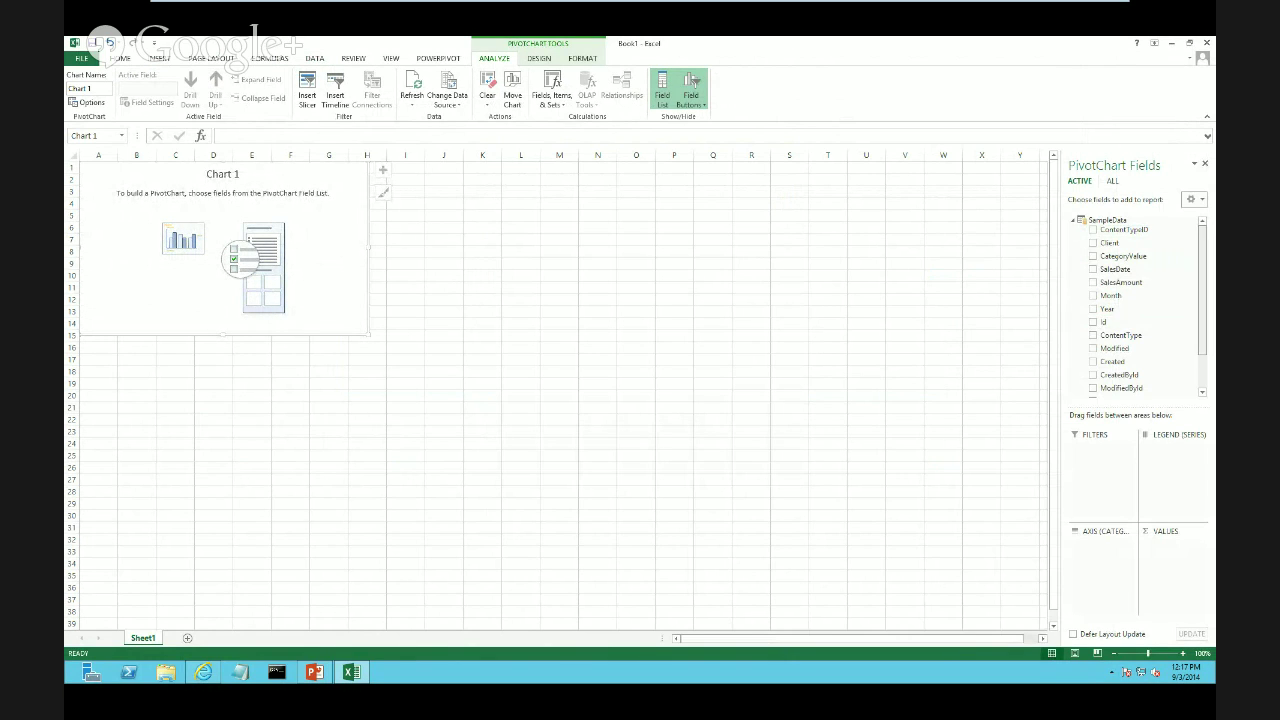
scroll(1135, 305, down, 2)
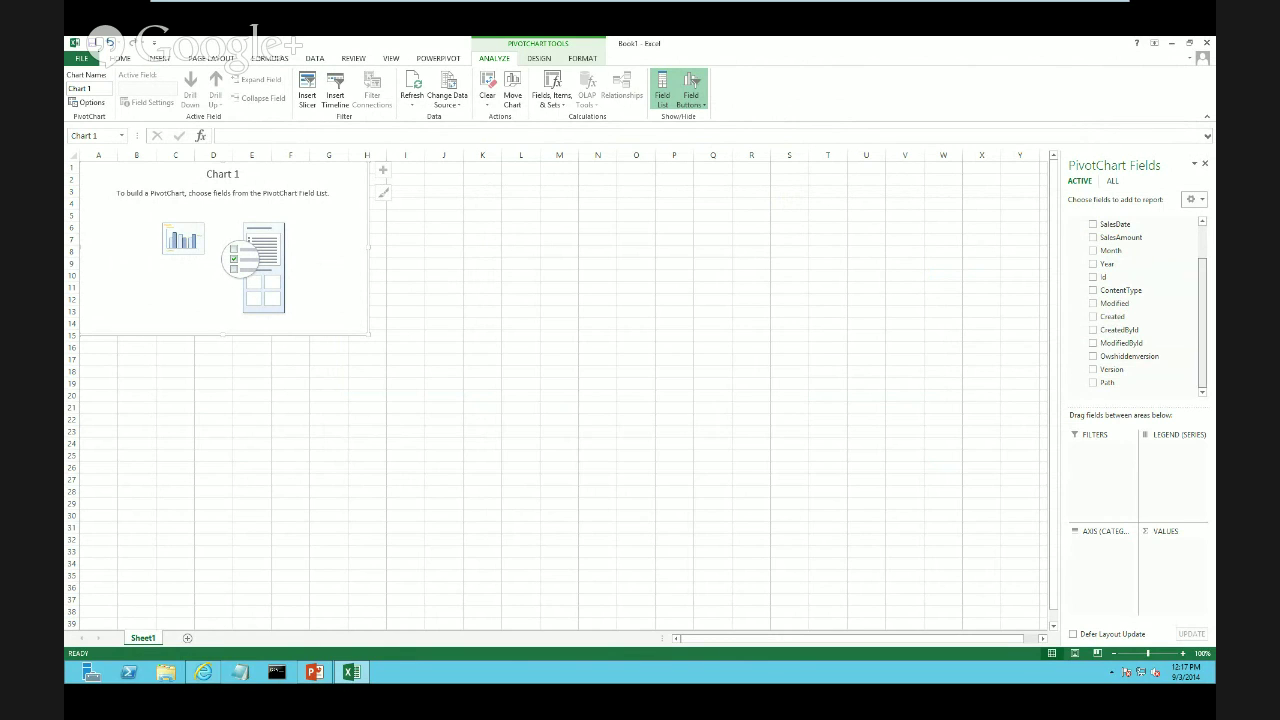
scroll(1135, 305, up, 2)
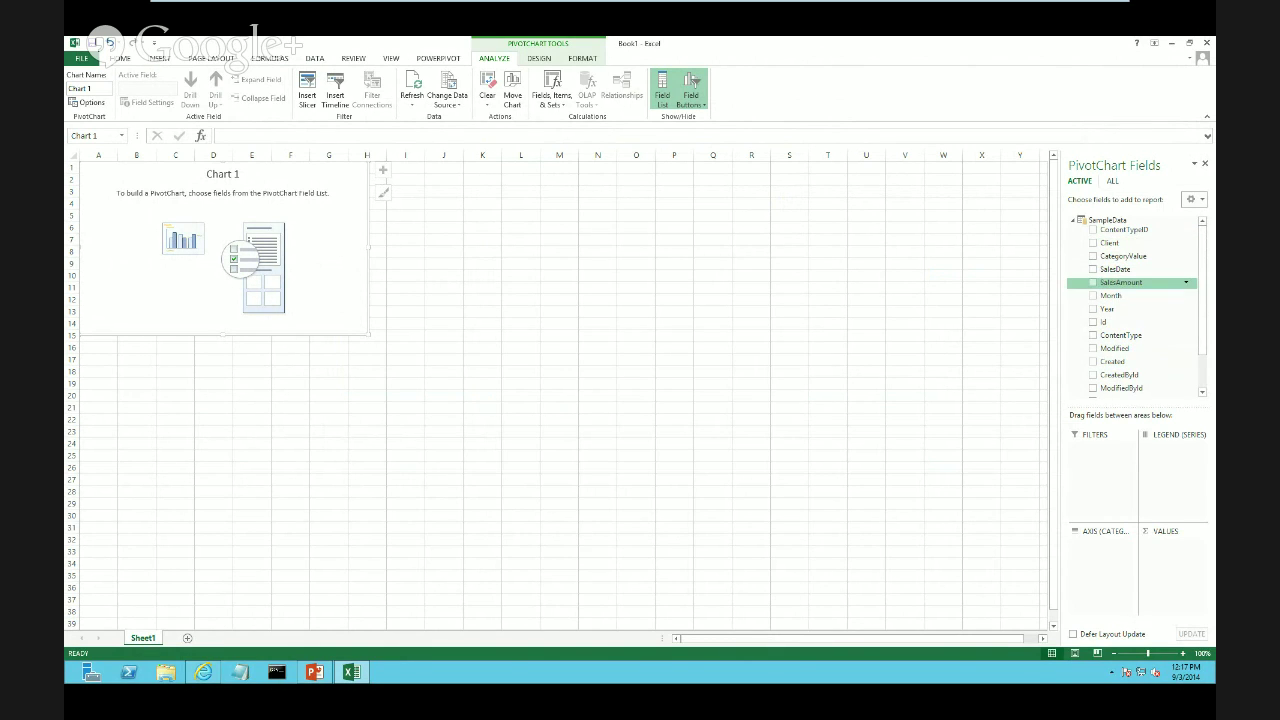
Add SalesAmount, CategoryValue and Month fields, with Month above CategoryValue on the axis
click(1092, 282)
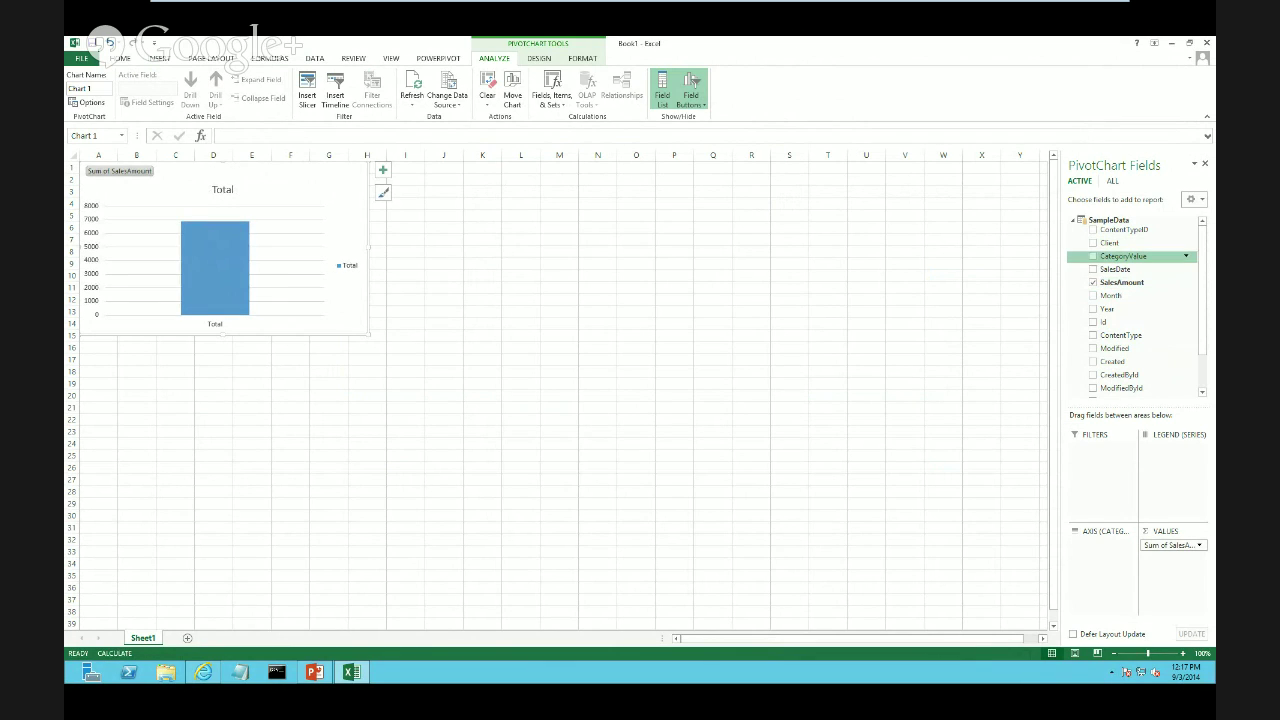
click(1092, 256)
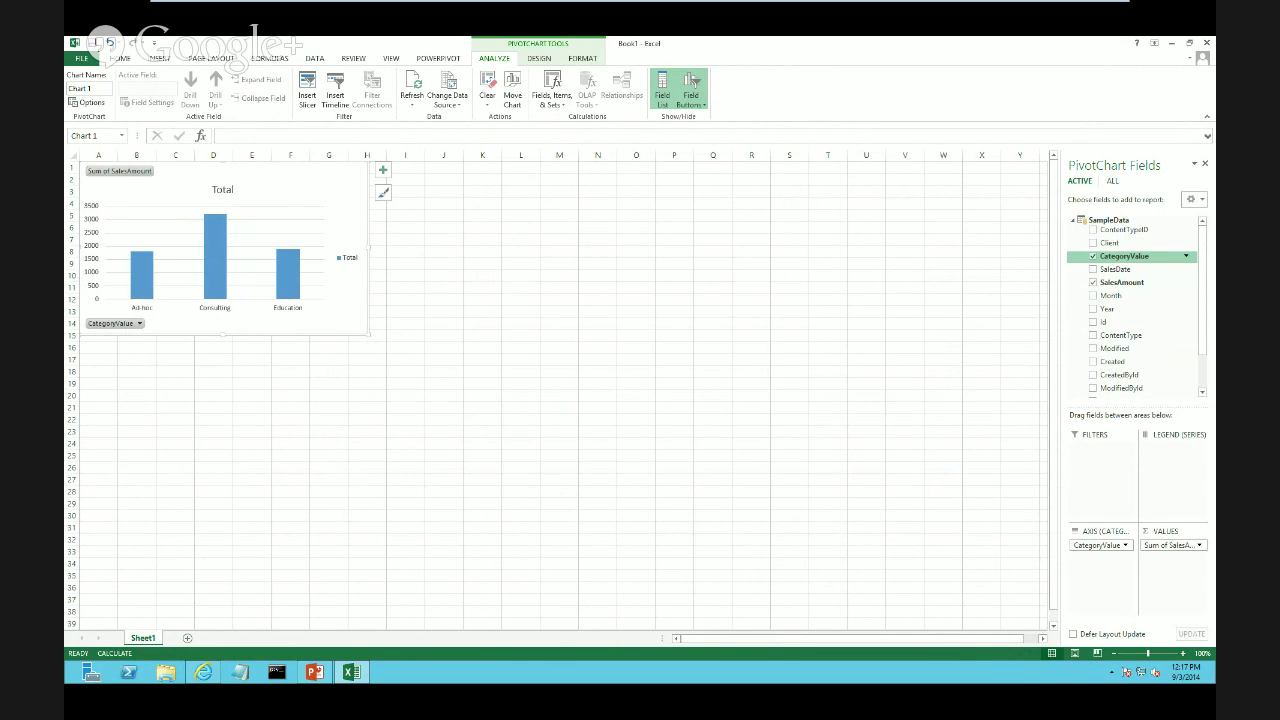
click(1092, 296)
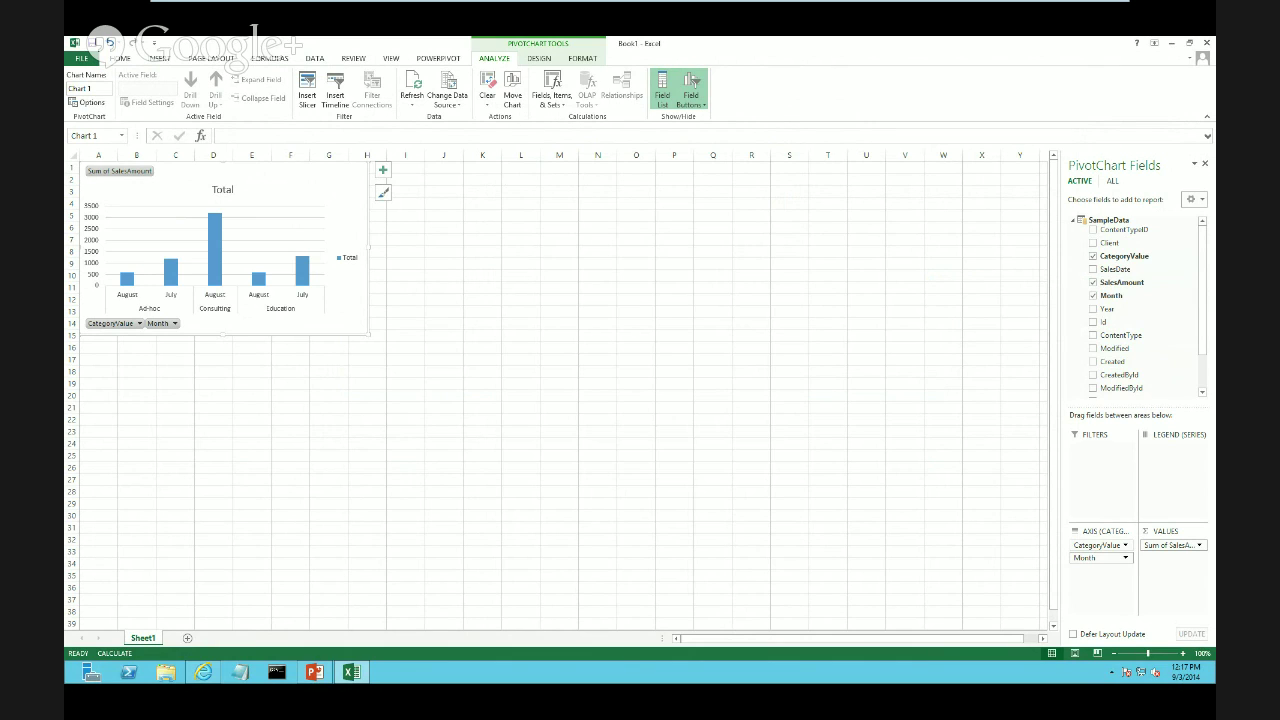
drag(1097, 545, 1096, 578)
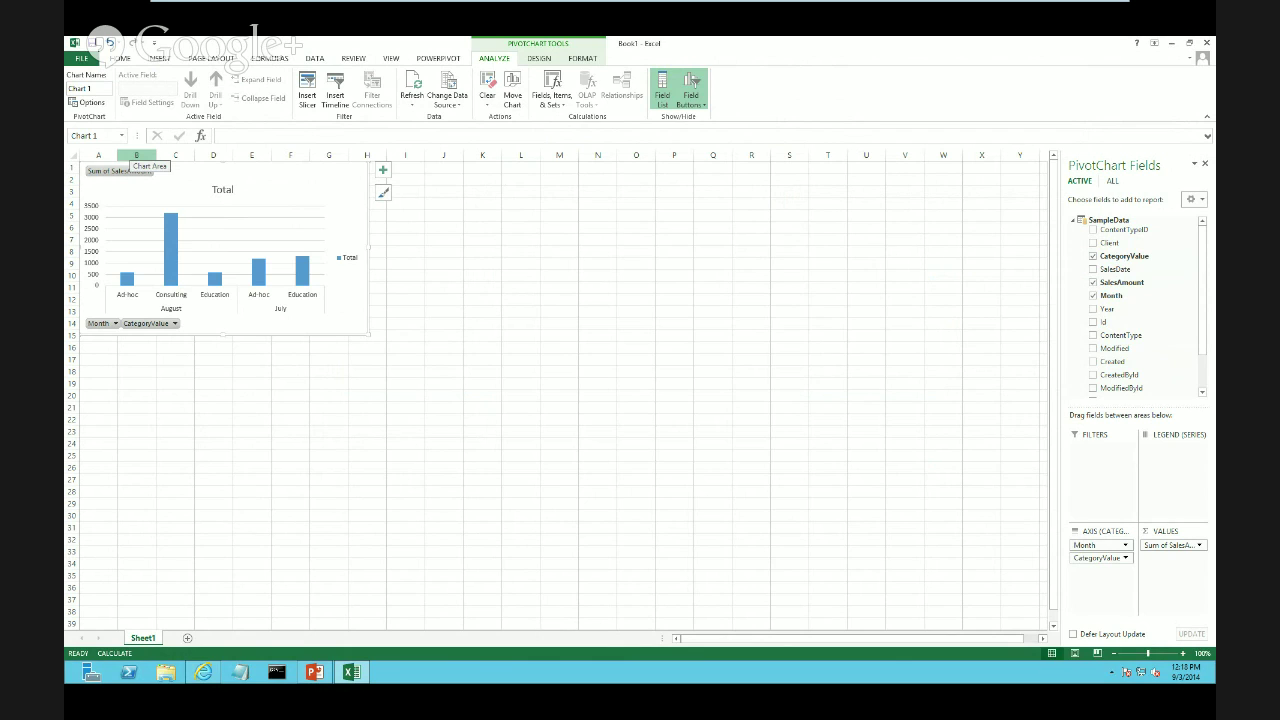
Replace the chart title 'Total' with 'Super Rad Report'
click(222, 189)
click(224, 190)
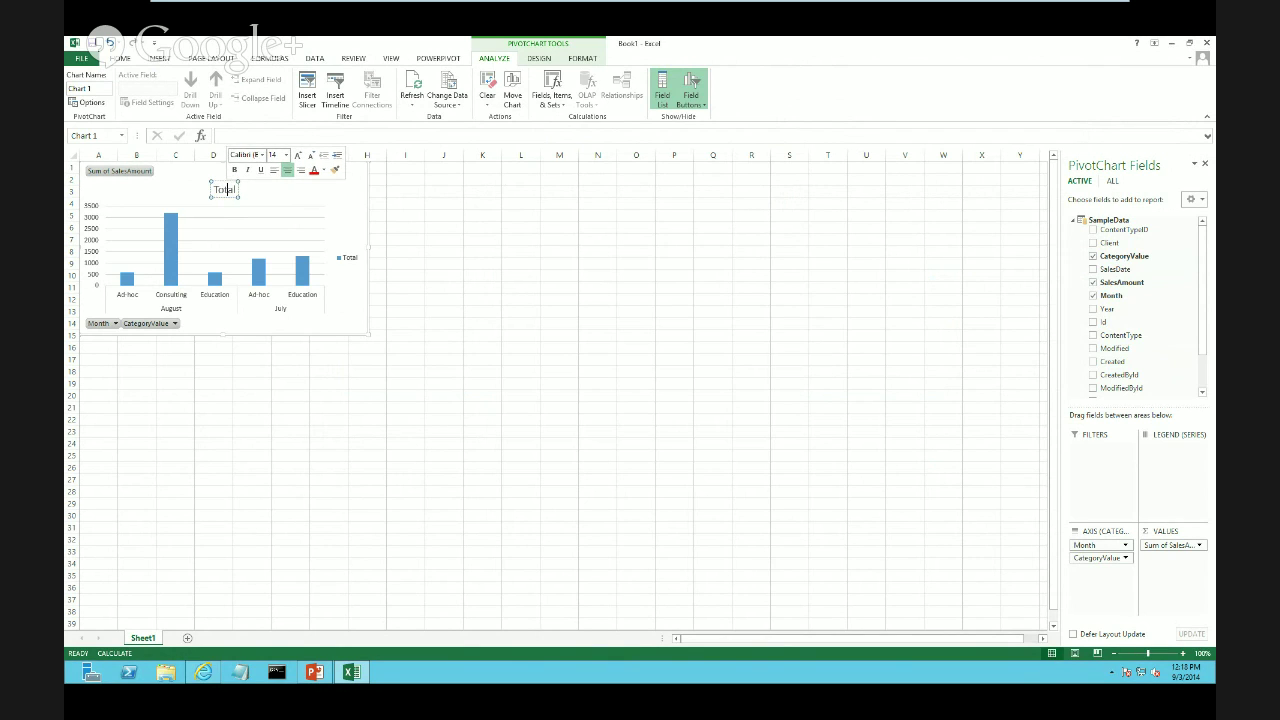
double_click(224, 190)
text(W)
key(BackSpace)
text(Super)
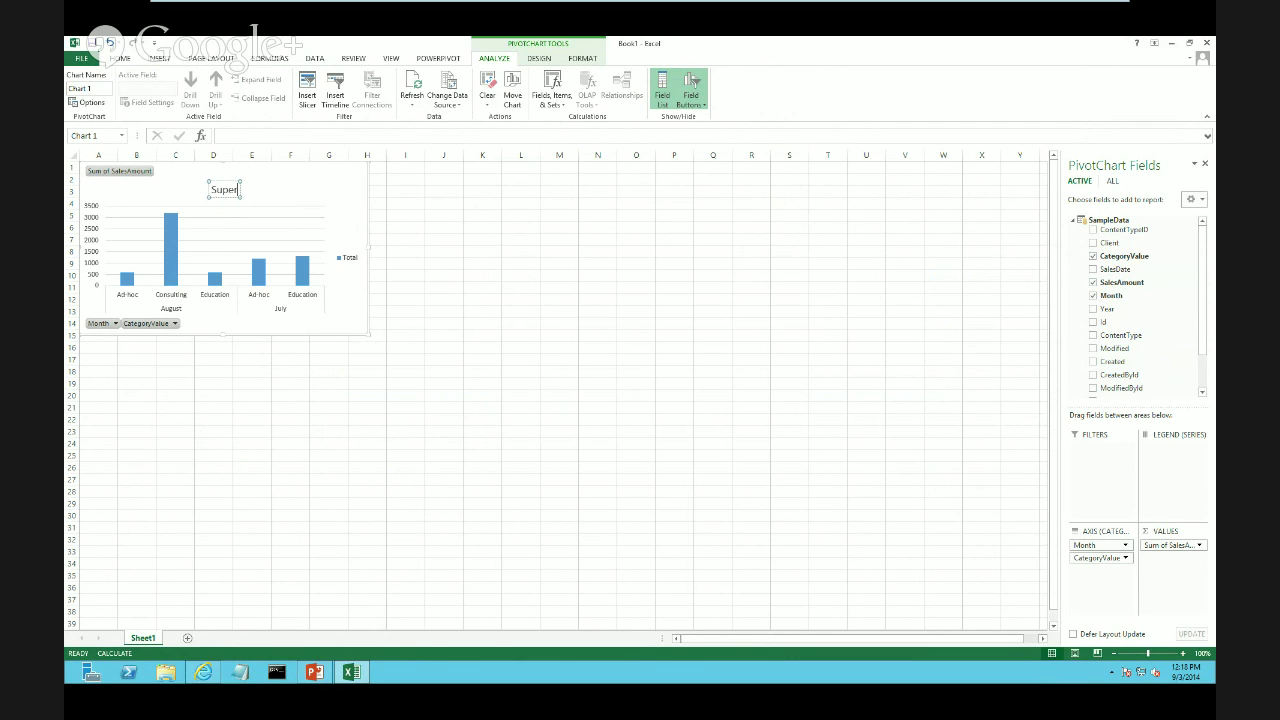
text( Rad Report)
click(597, 251)
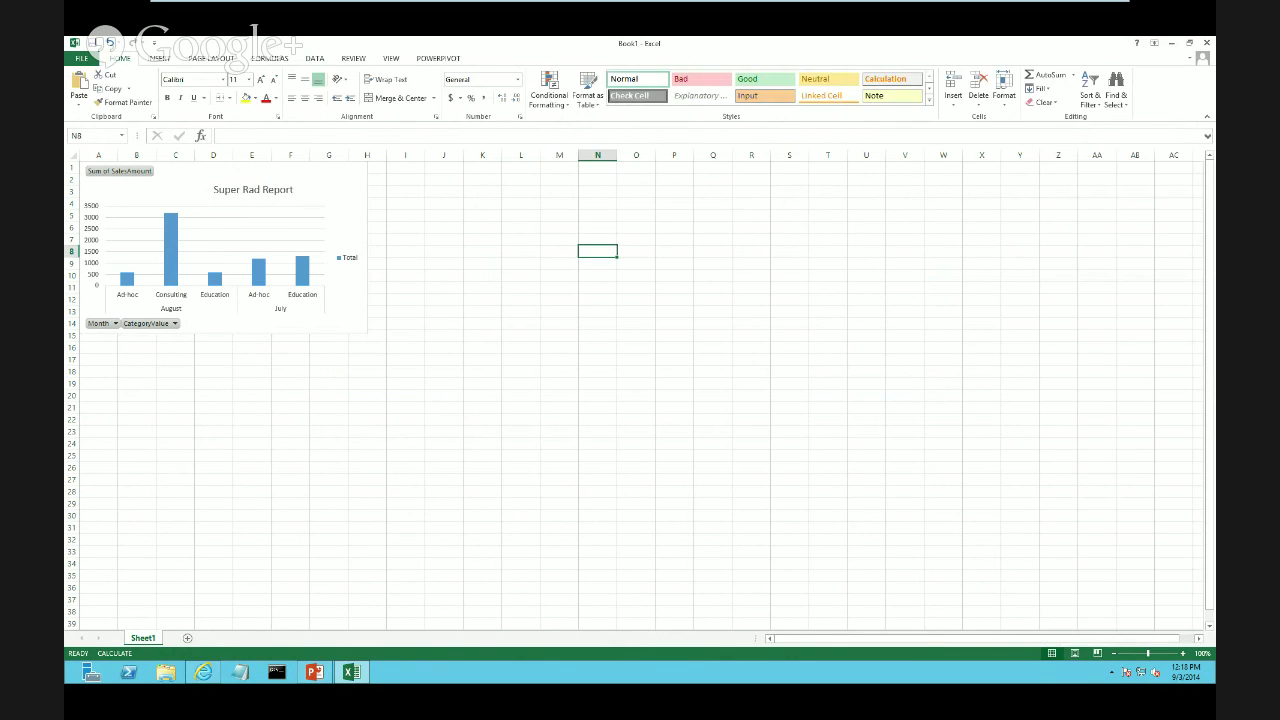
click(253, 190)
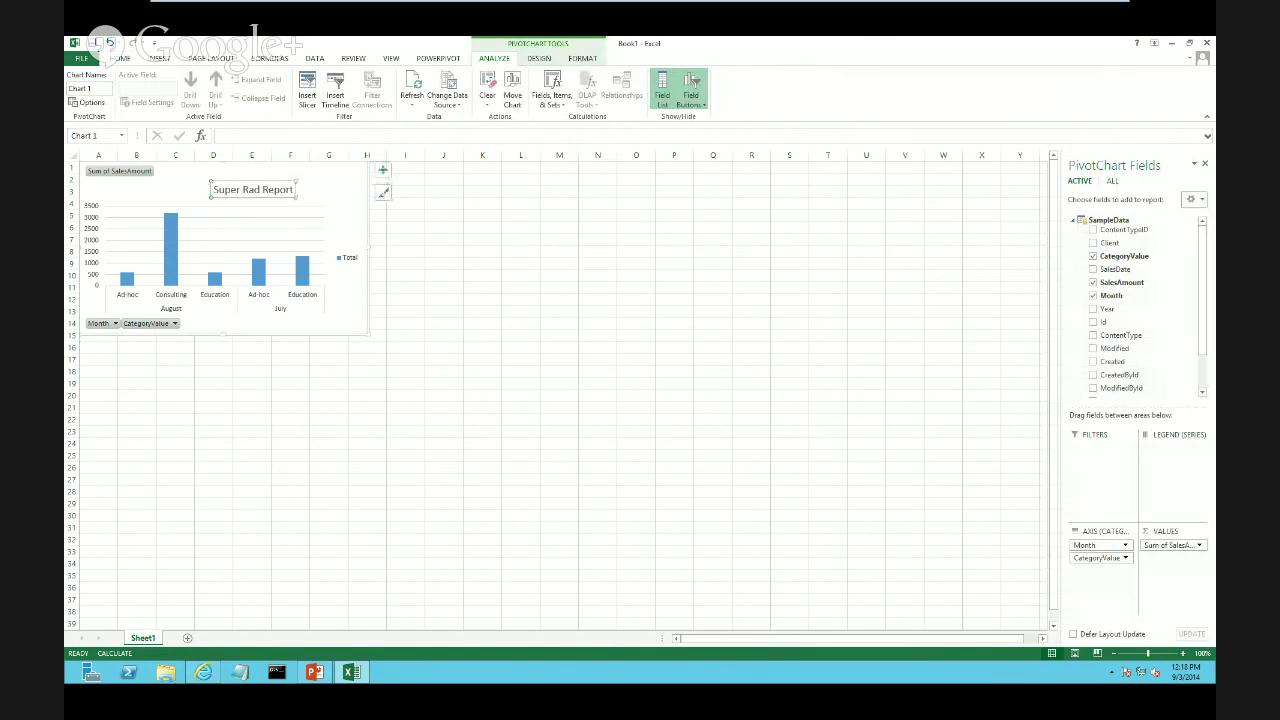
Shift the Super Rad Report title slightly left above the bars
drag(253, 189, 221, 187)
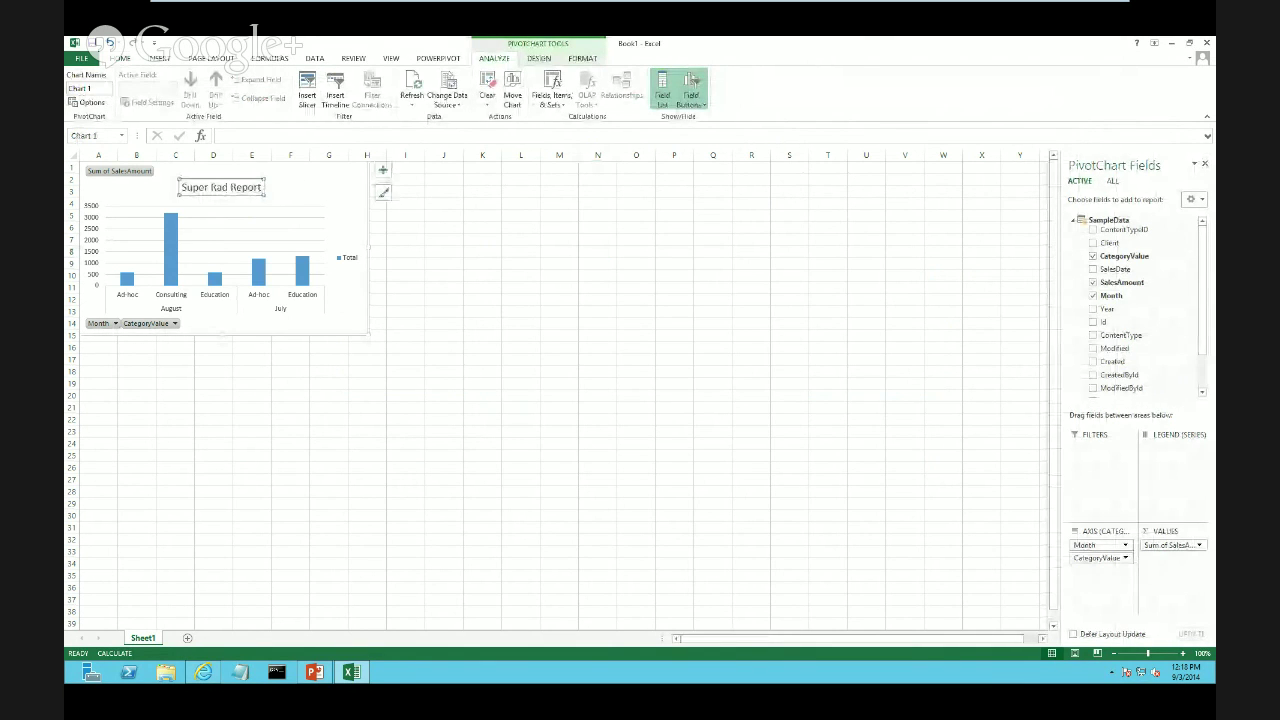
click(539, 58)
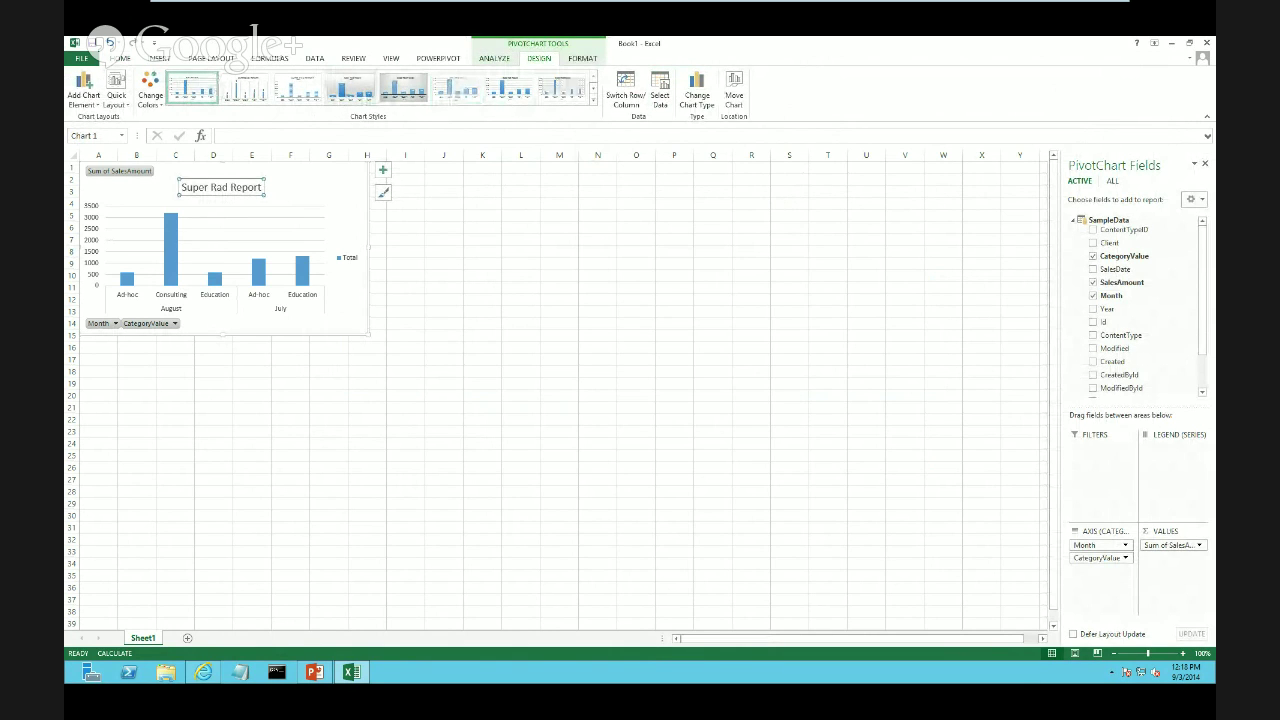
click(444, 260)
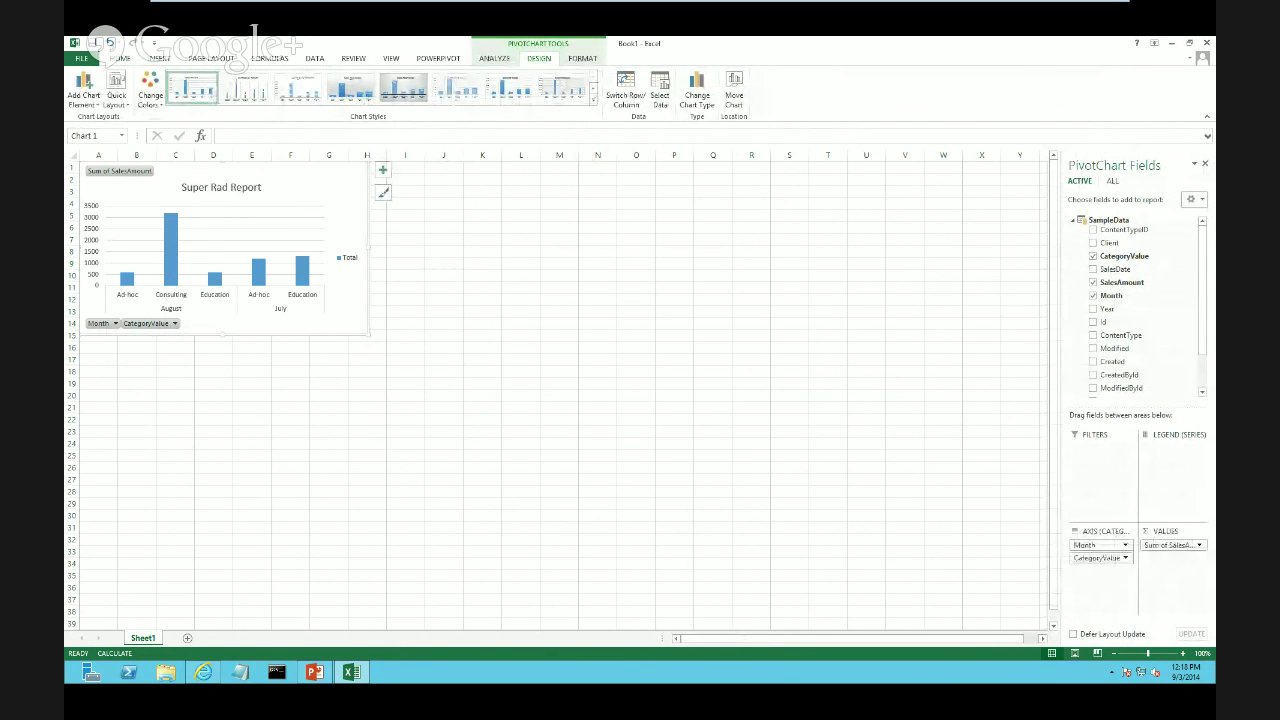
click(520, 238)
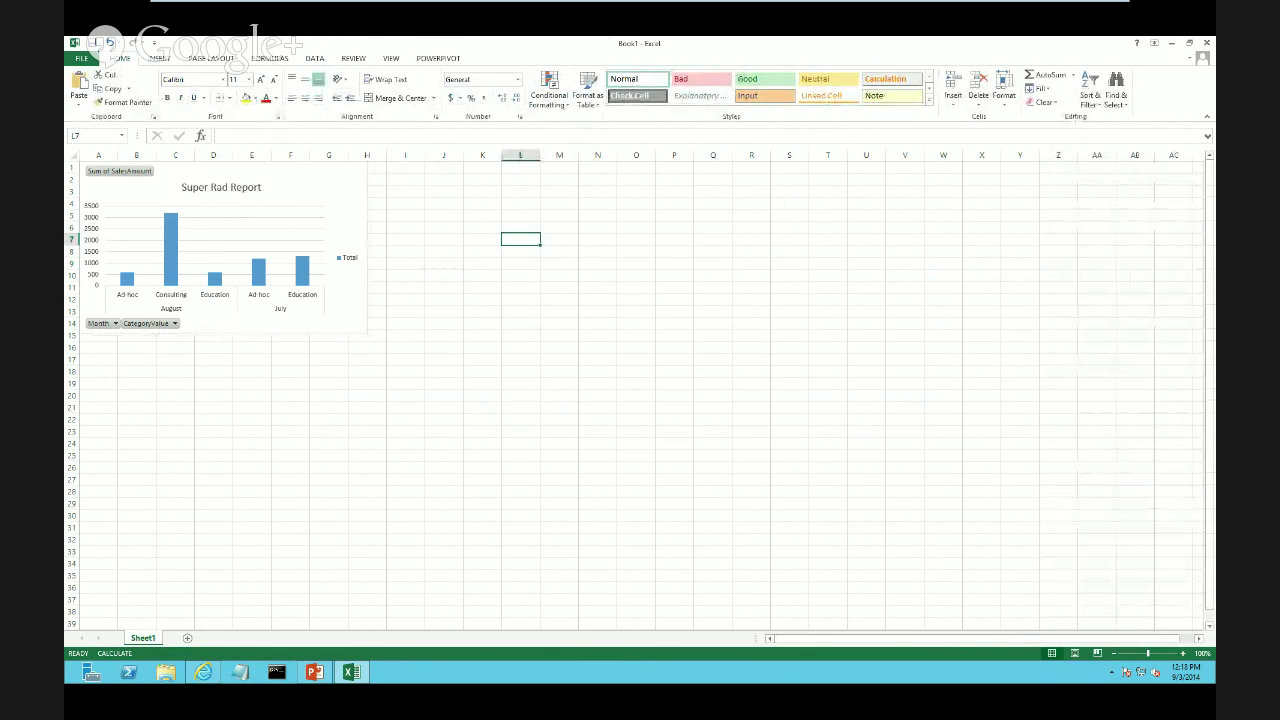
Apply the chart style with a hatched plot area, then go to the workbook's Info page
click(334, 197)
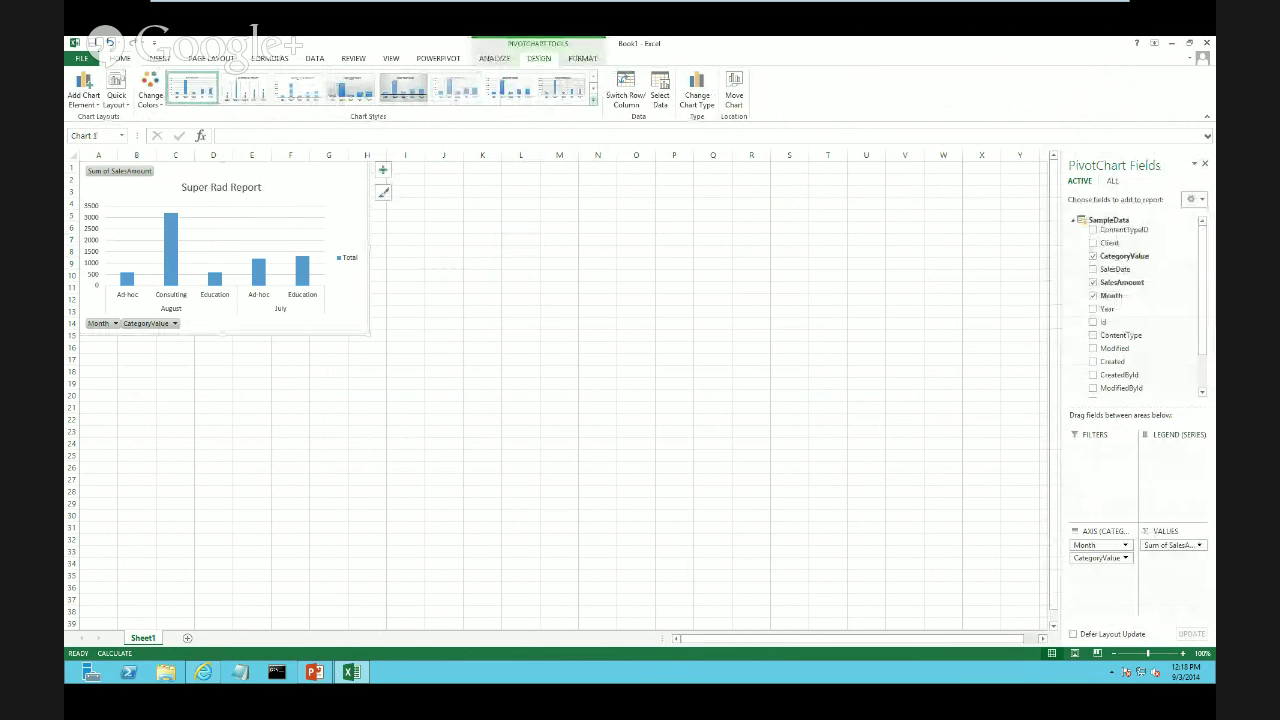
click(593, 101)
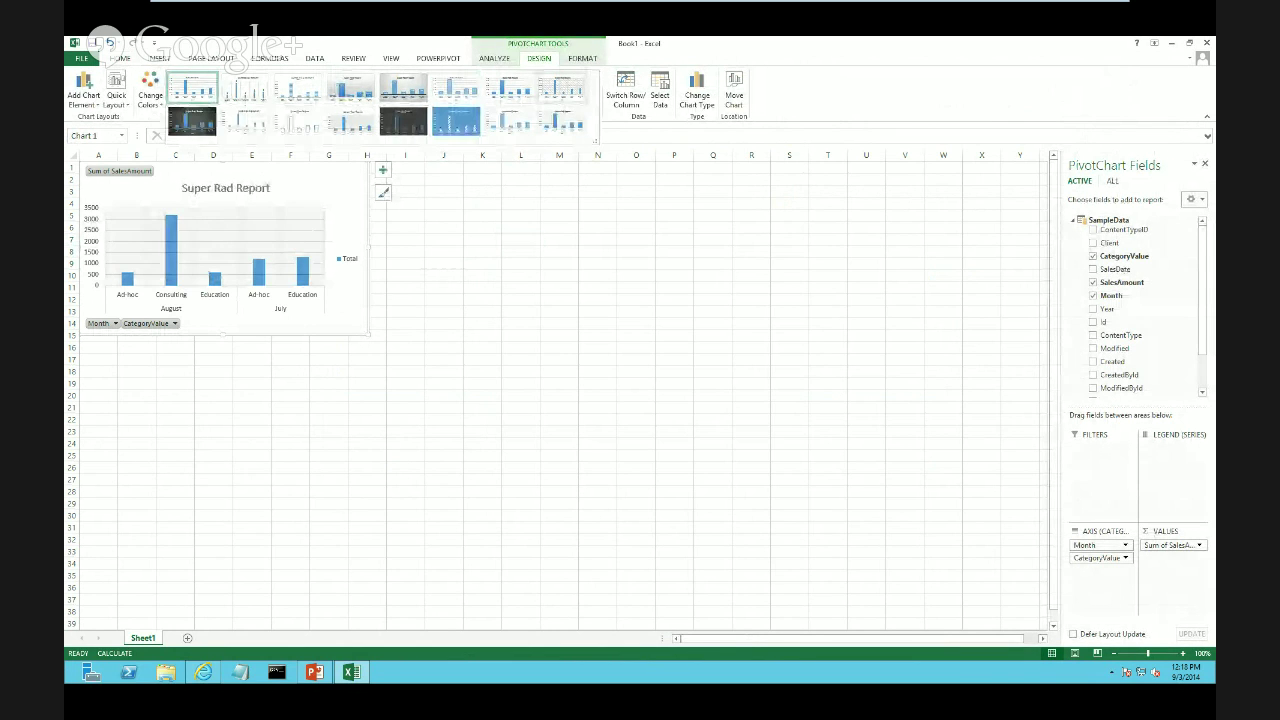
click(561, 89)
click(559, 251)
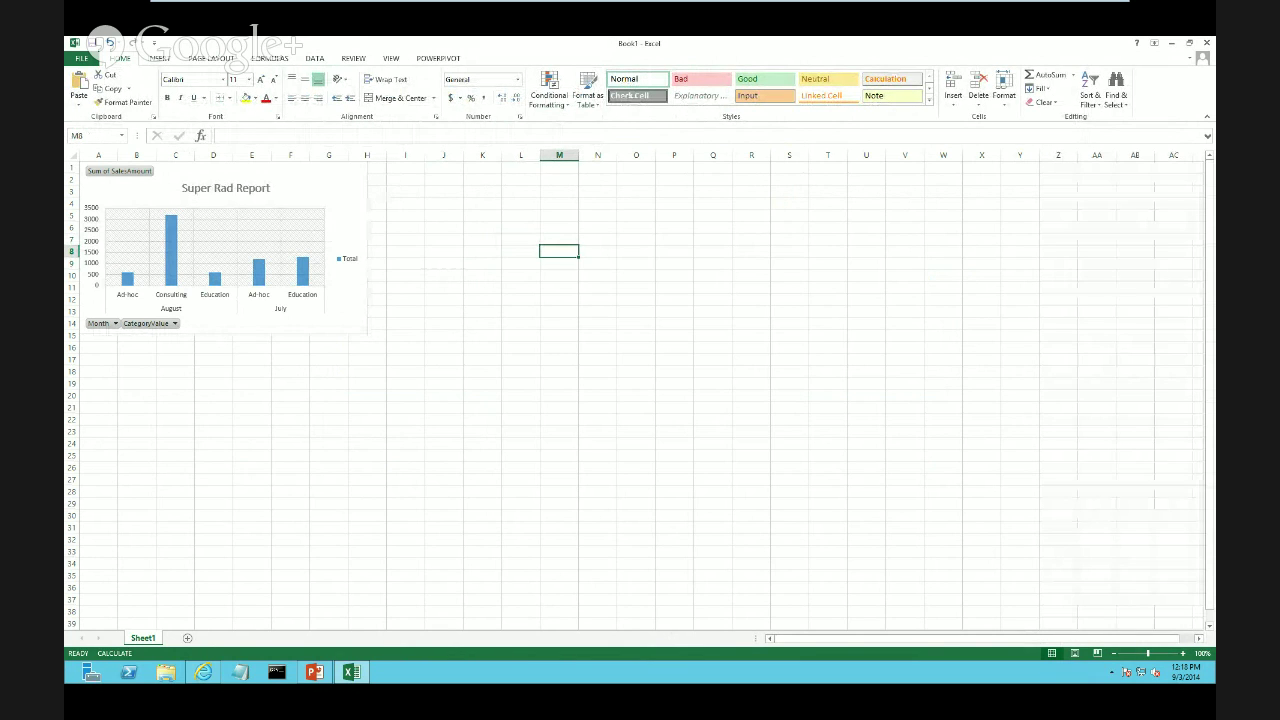
click(82, 58)
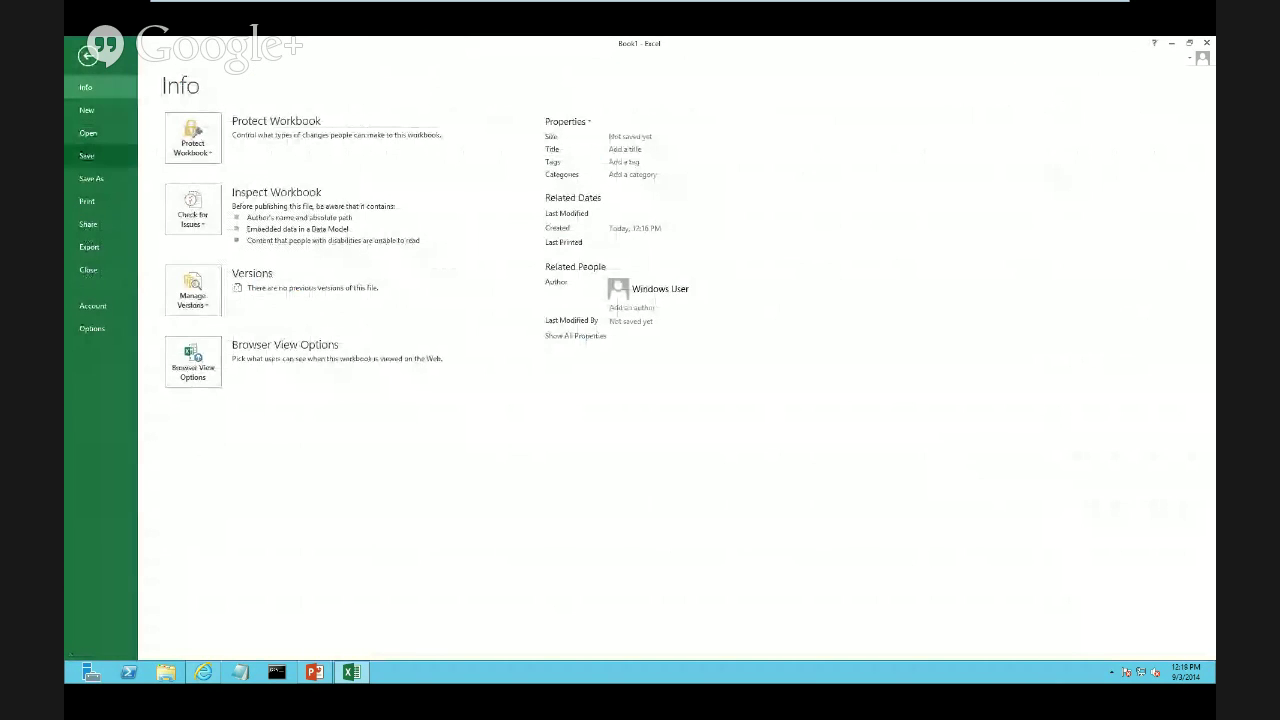
Save the workbook to the Desktop as PowerHoursExample.xlsx
click(91, 178)
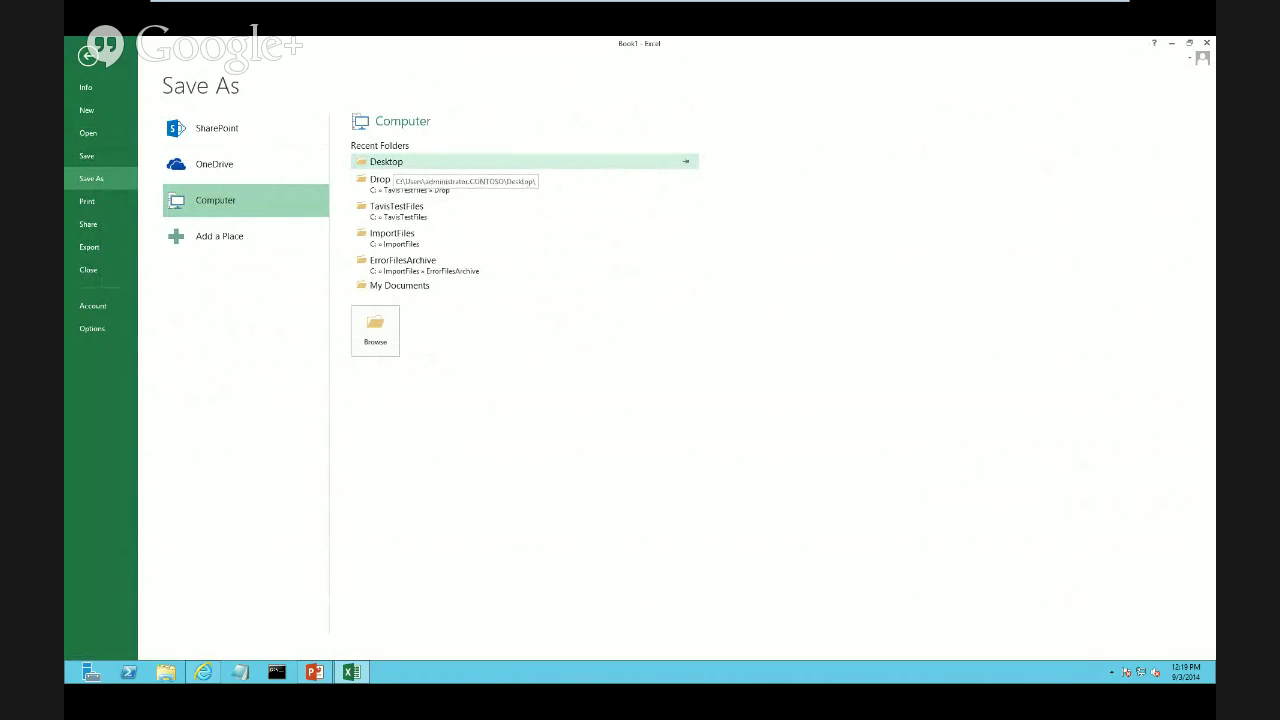
click(390, 162)
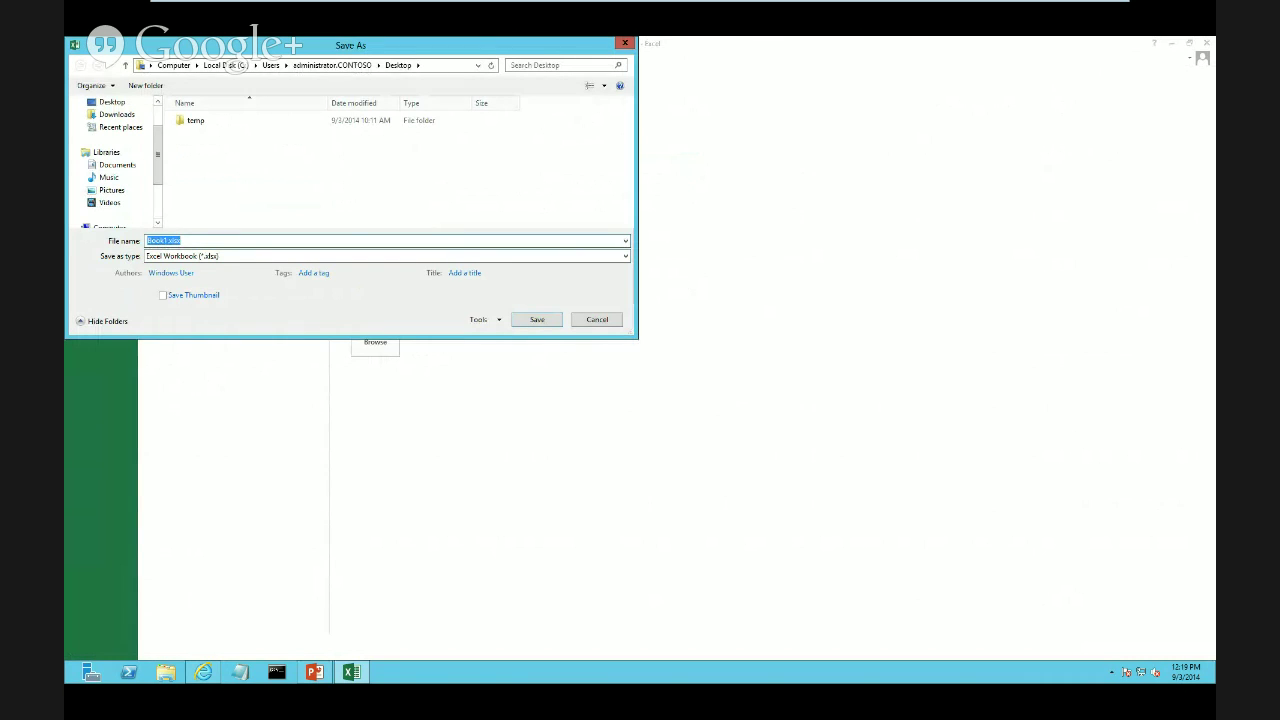
text(PowerHoursExample)
key(Return)
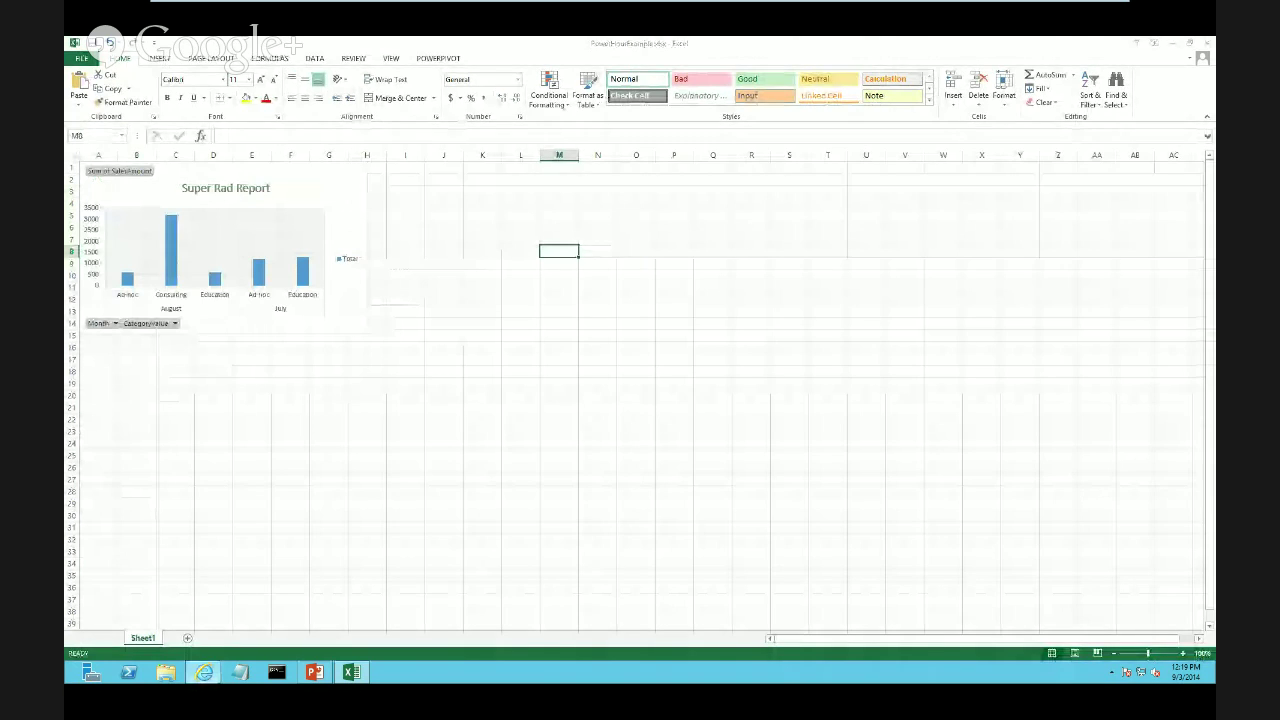
From Site Contents, add a Document Library named PowerHourDemo and open its empty page
click(204, 672)
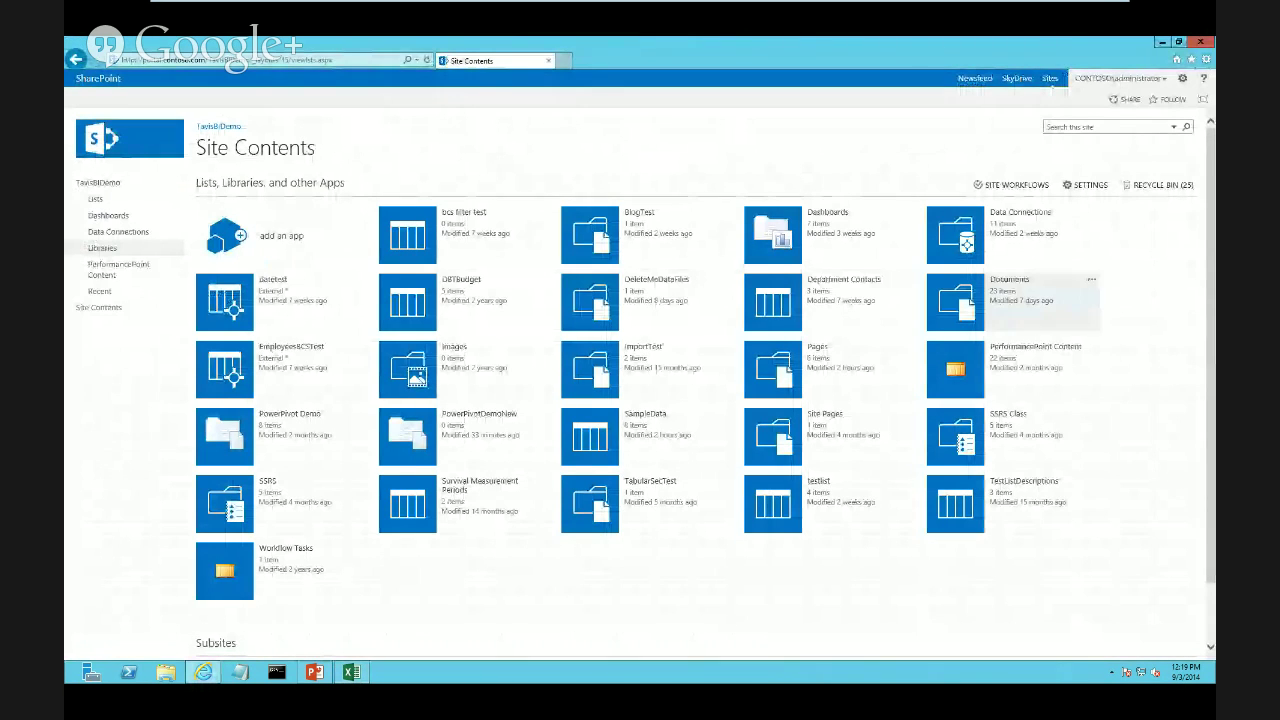
click(282, 235)
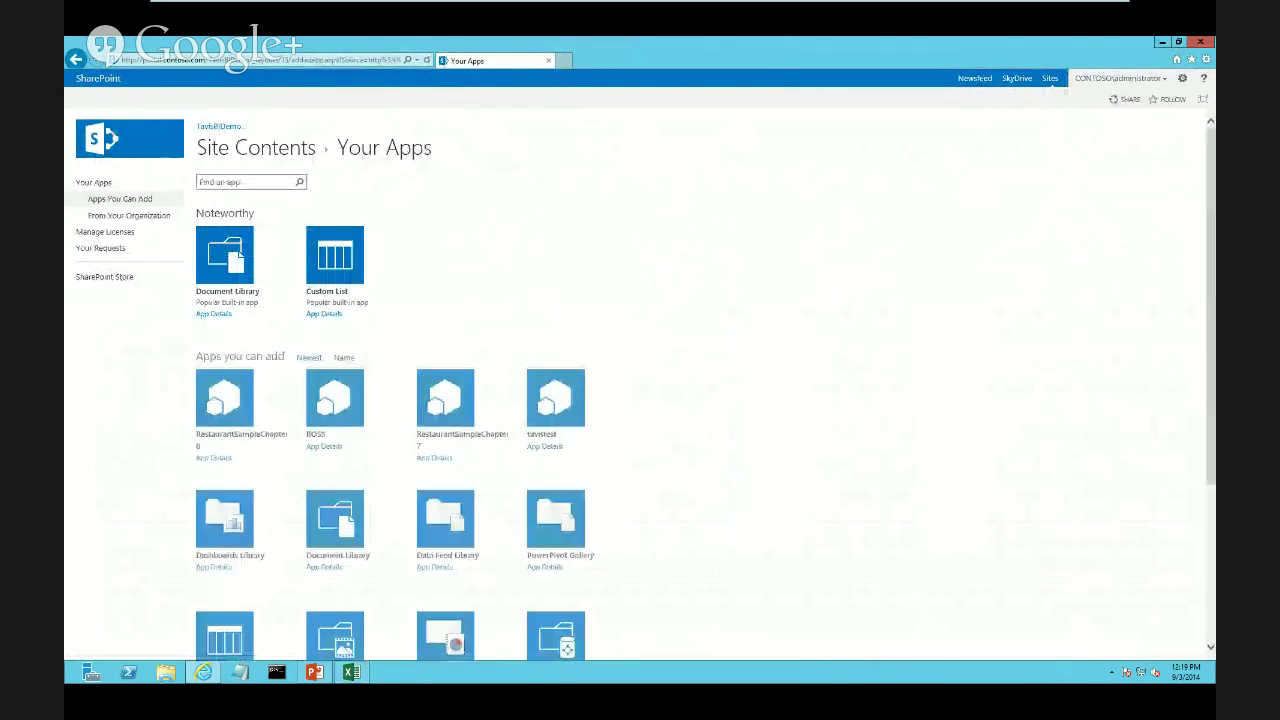
click(226, 257)
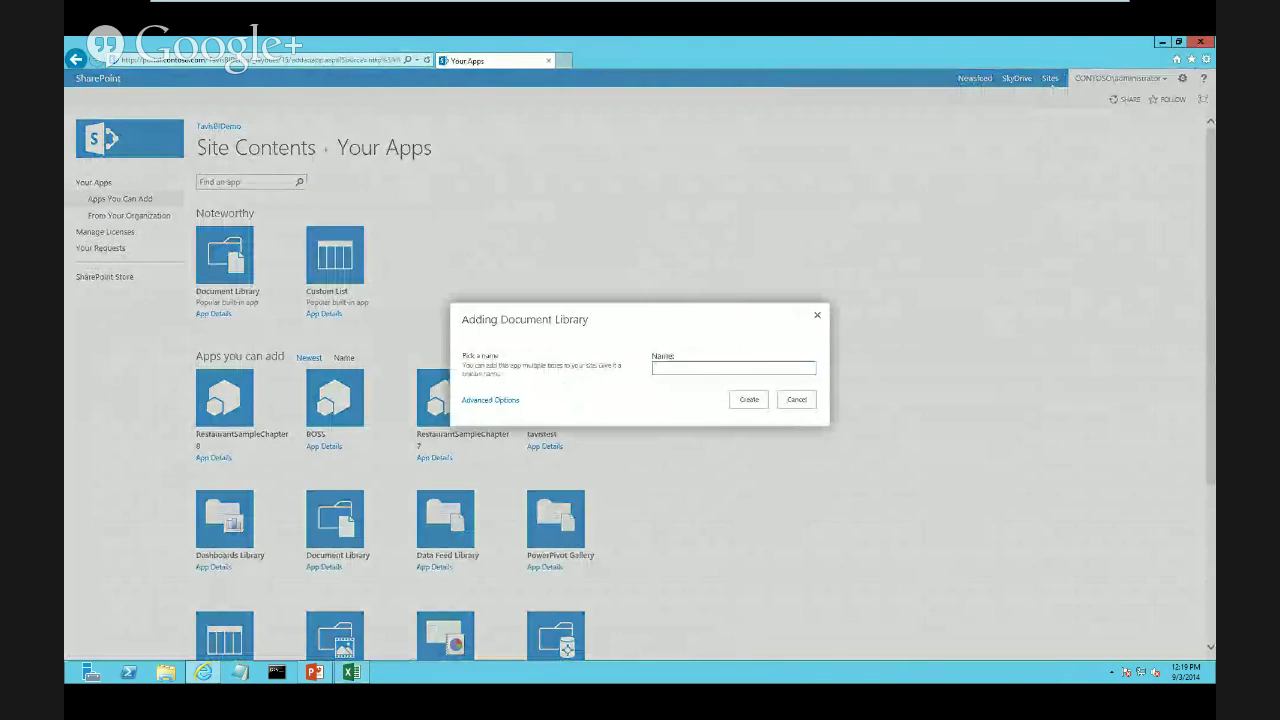
text(Powe)
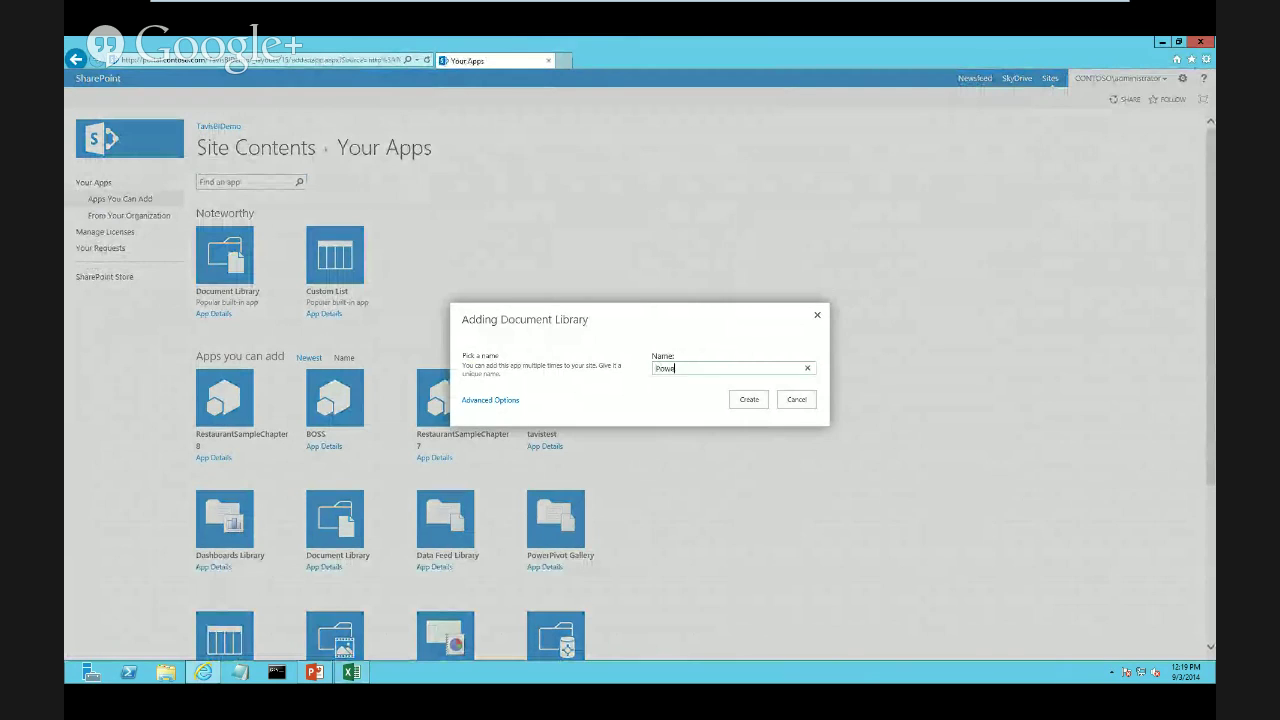
text(rHourDemo)
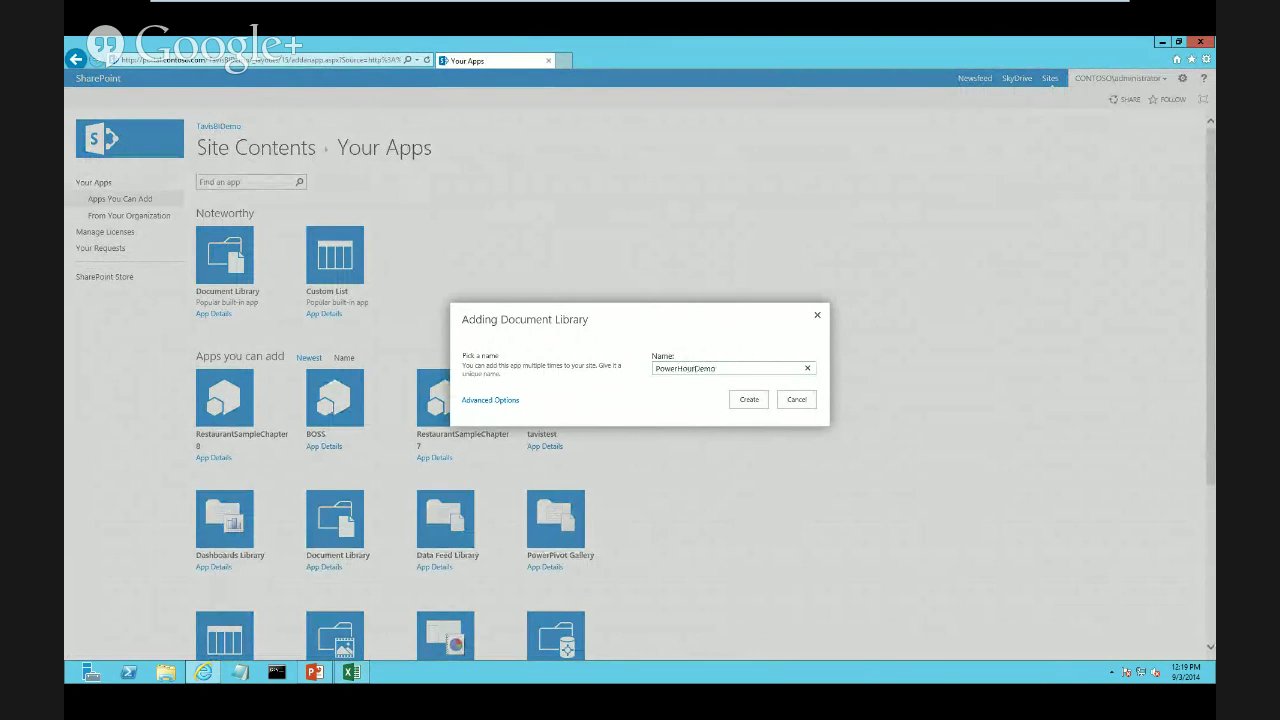
key(Return)
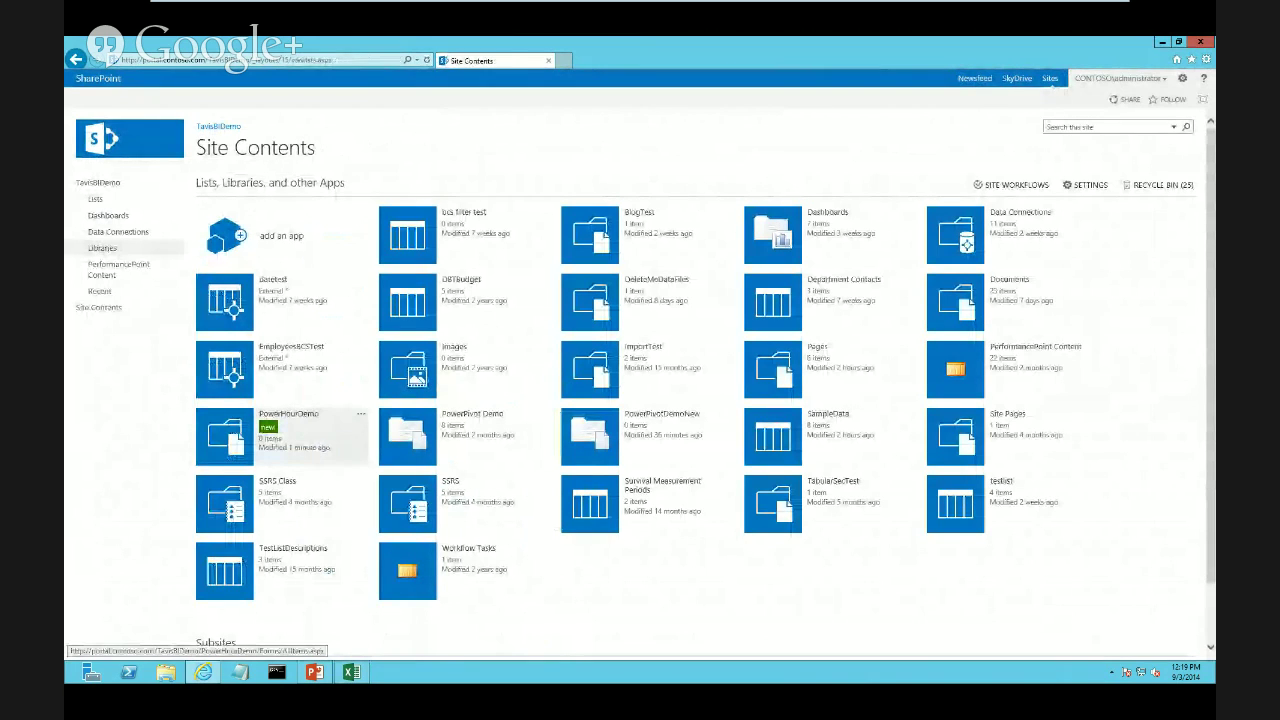
click(288, 413)
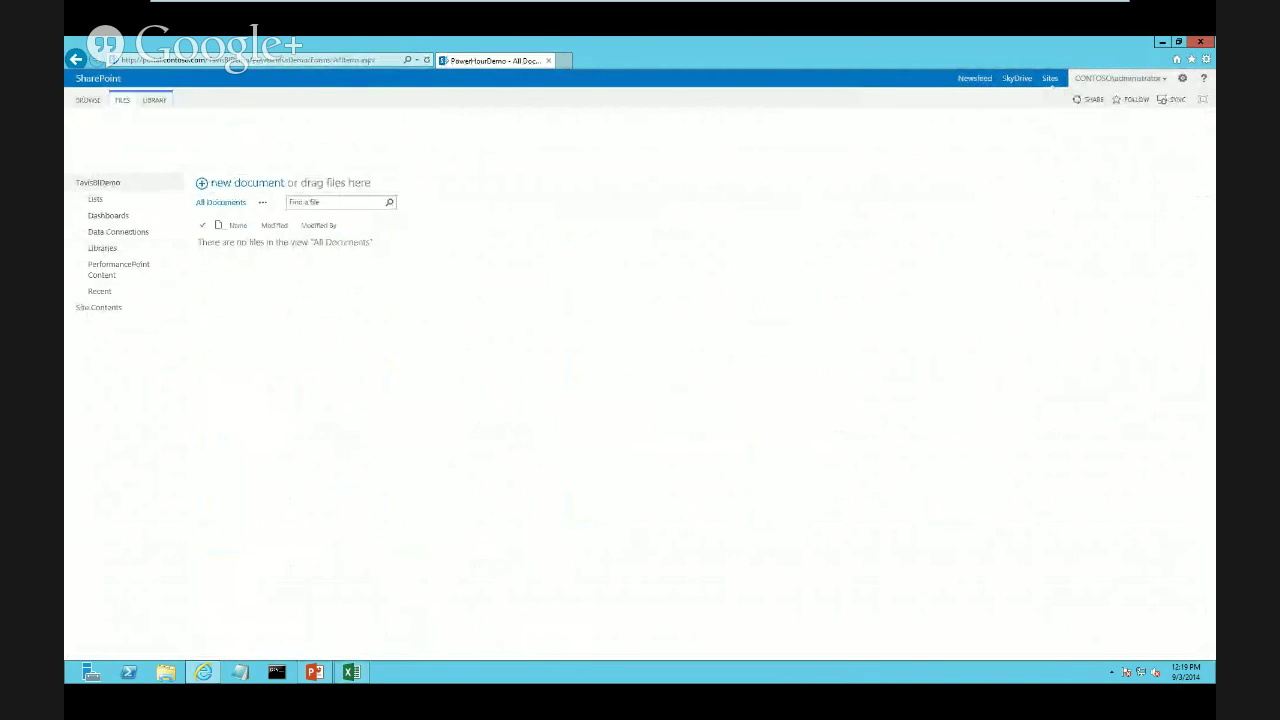
Upload PowerHourExample.xlsx from the Desktop to PowerHourDemo and open it in Excel Web Access
click(122, 131)
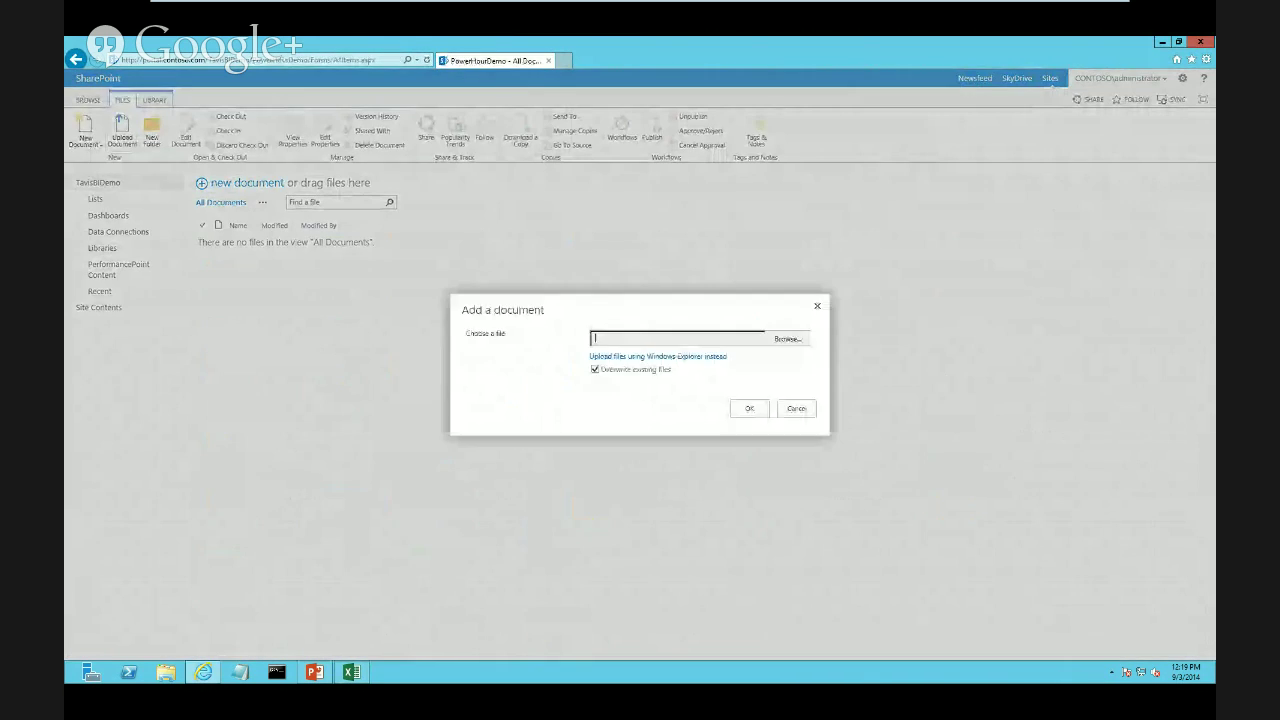
click(787, 338)
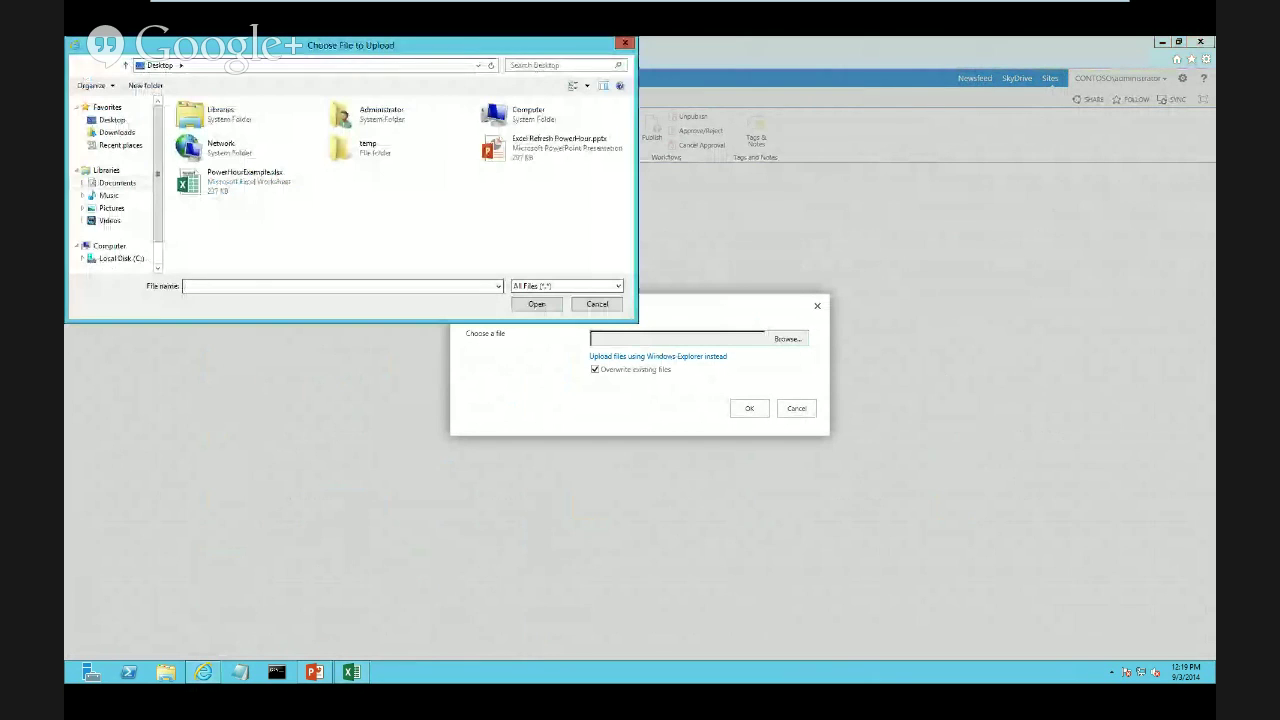
double_click(244, 177)
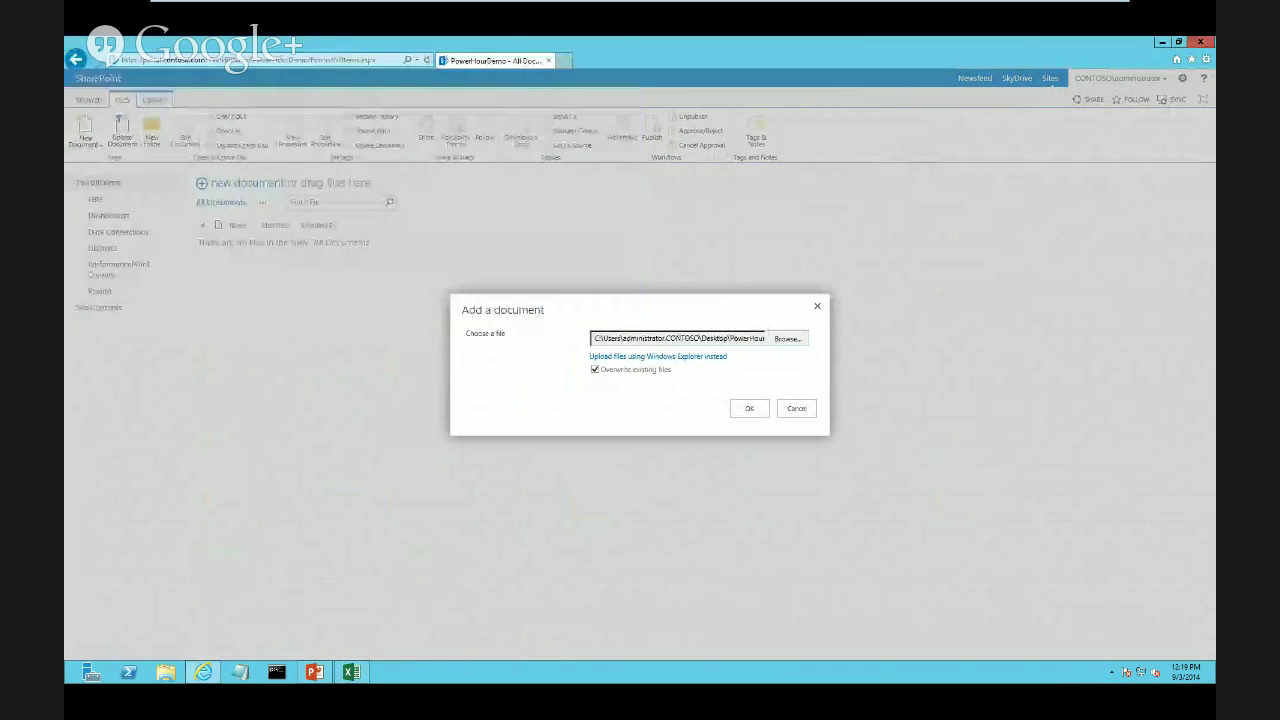
click(749, 408)
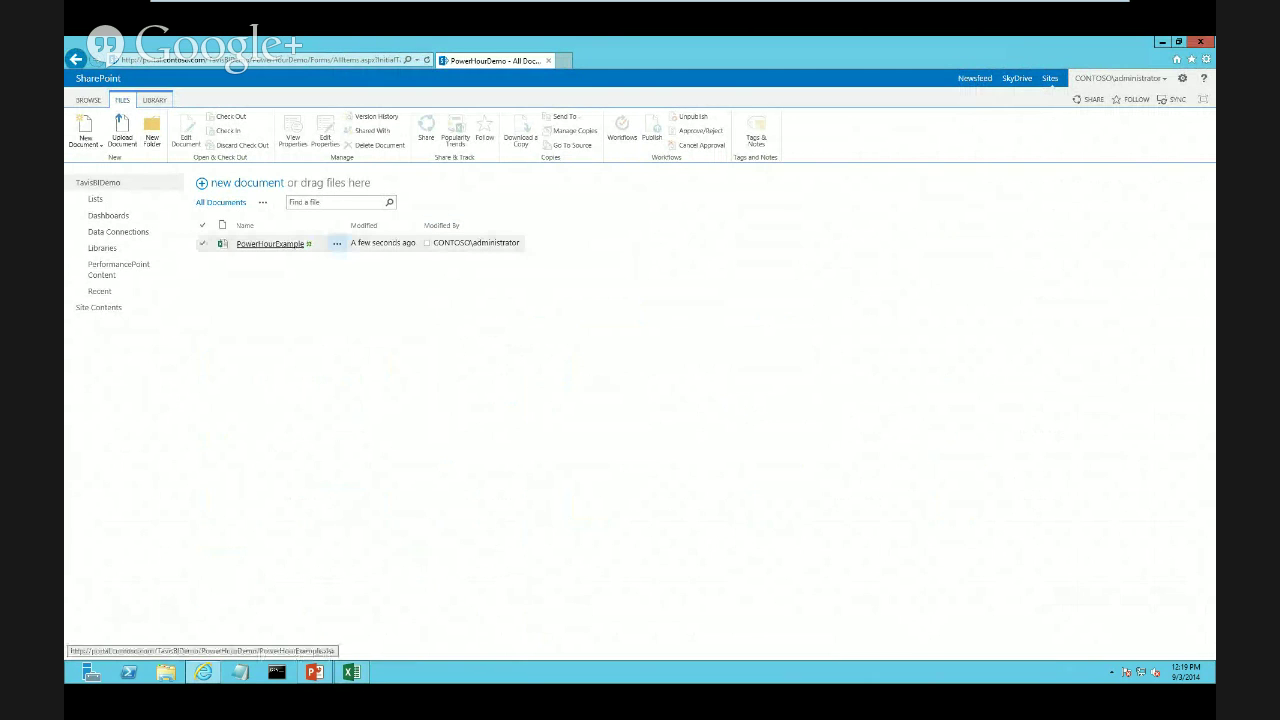
click(270, 244)
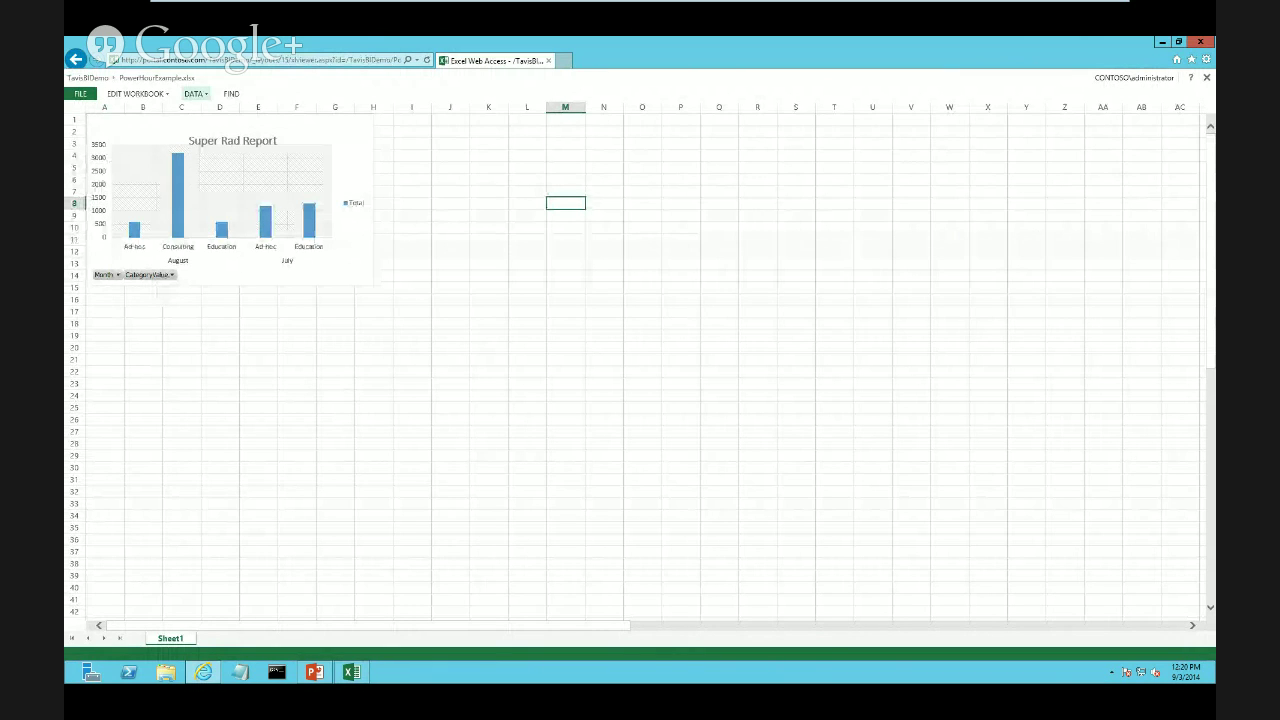
Run DATA > Refresh All Connections, confirm with Yes, and dismiss the External Data Refresh Failed error
click(193, 93)
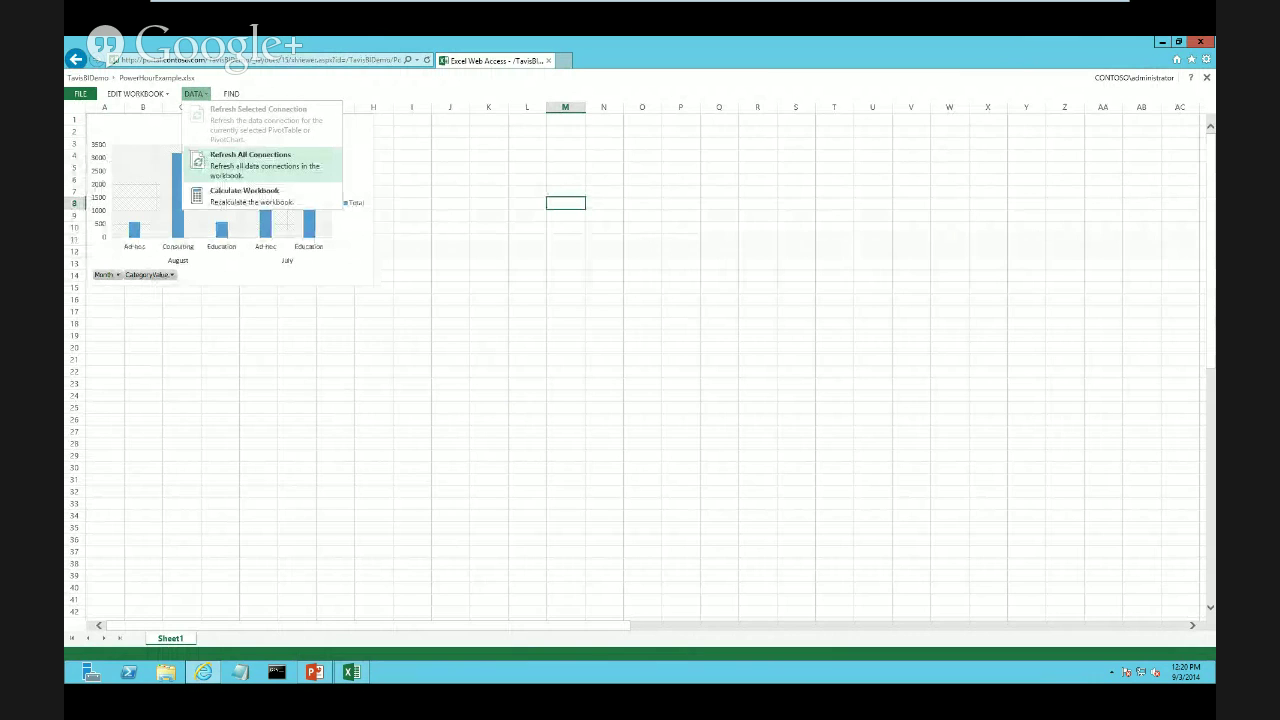
click(250, 165)
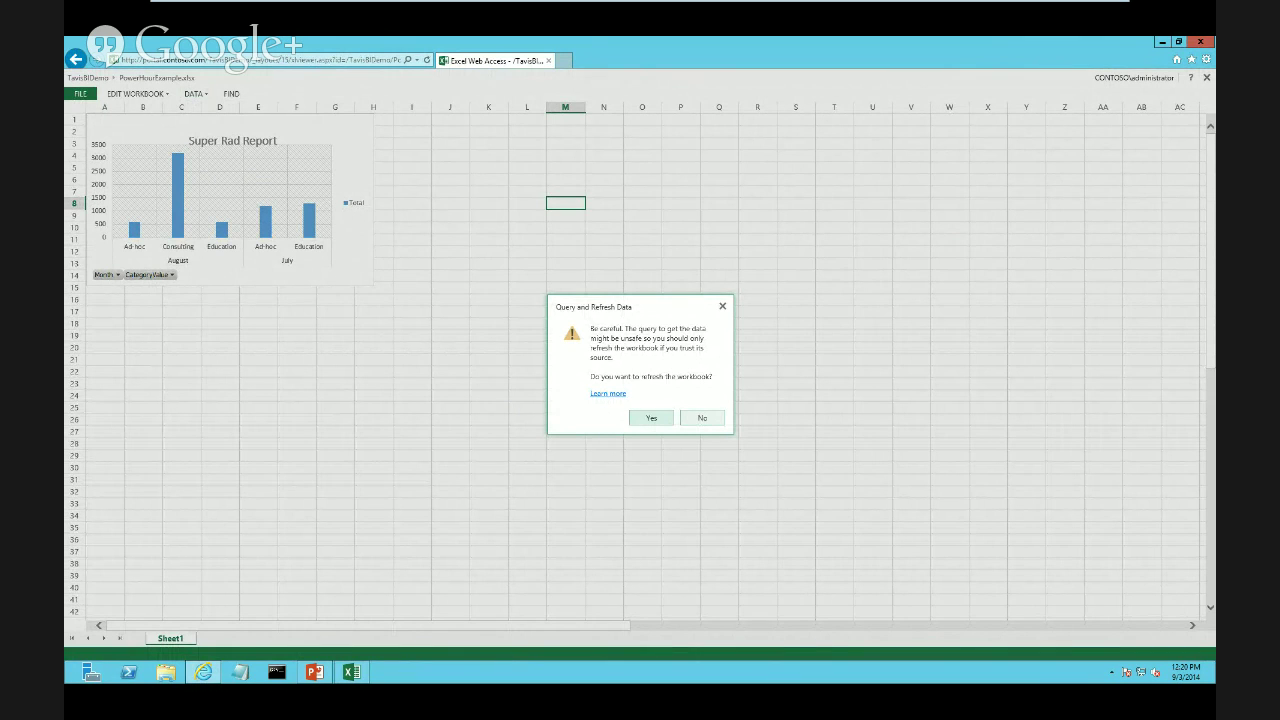
click(651, 418)
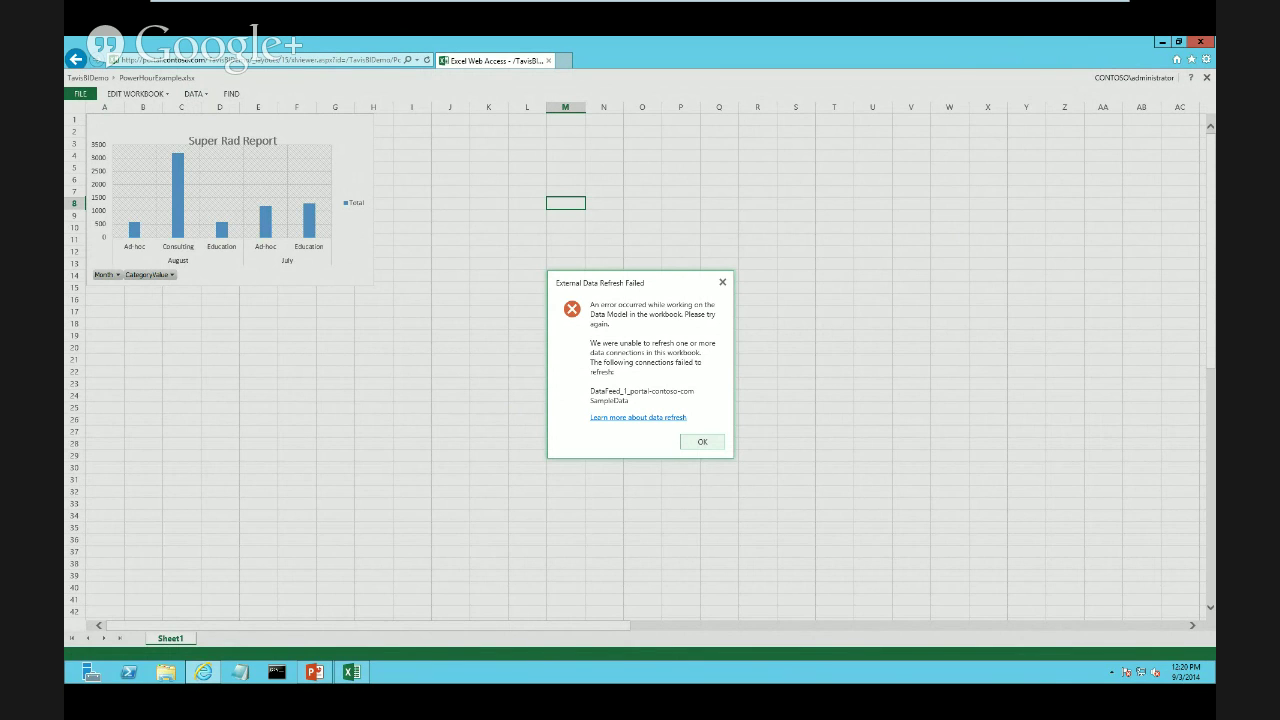
click(722, 282)
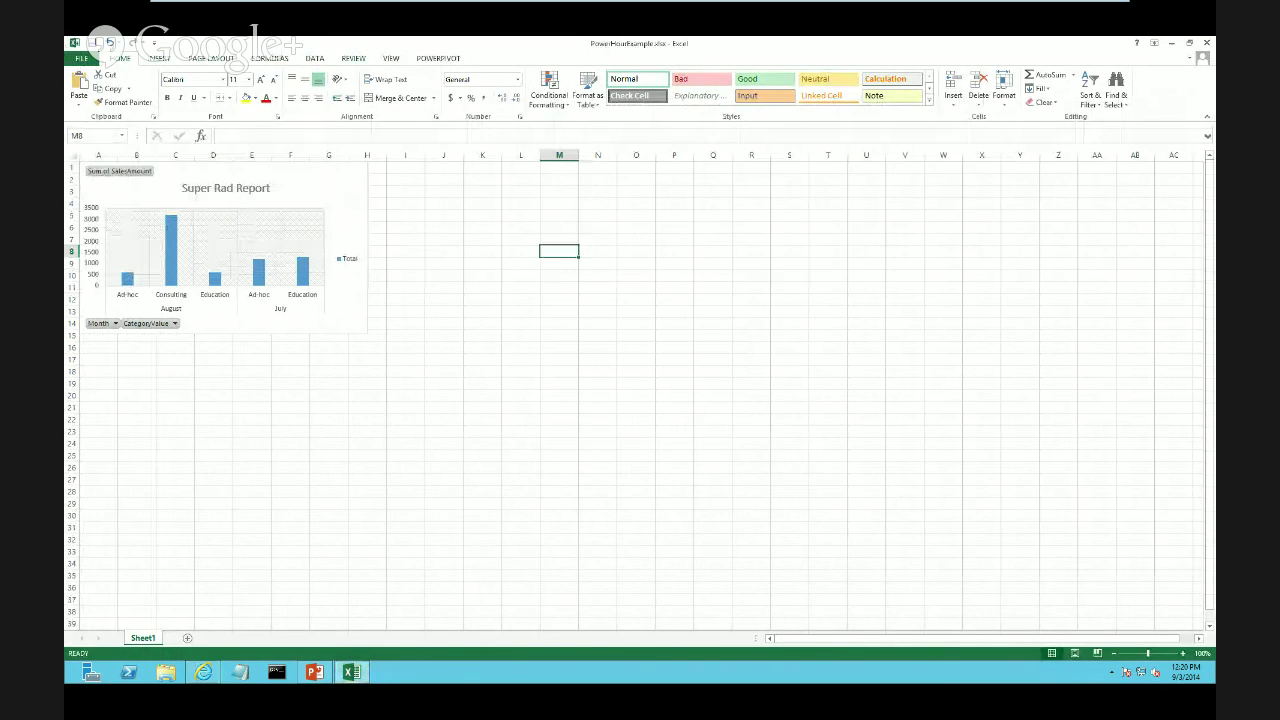
From DATA > Connections, open Properties for the DataFeed SampleData connection
click(315, 58)
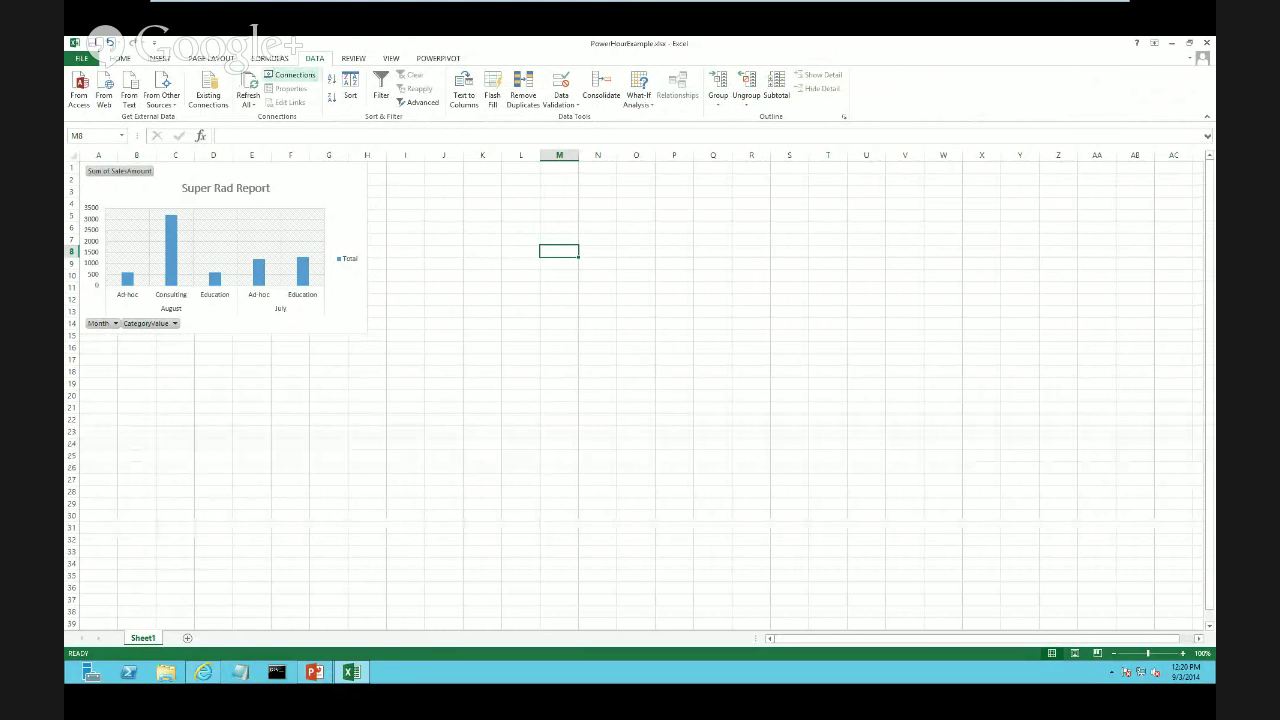
click(290, 75)
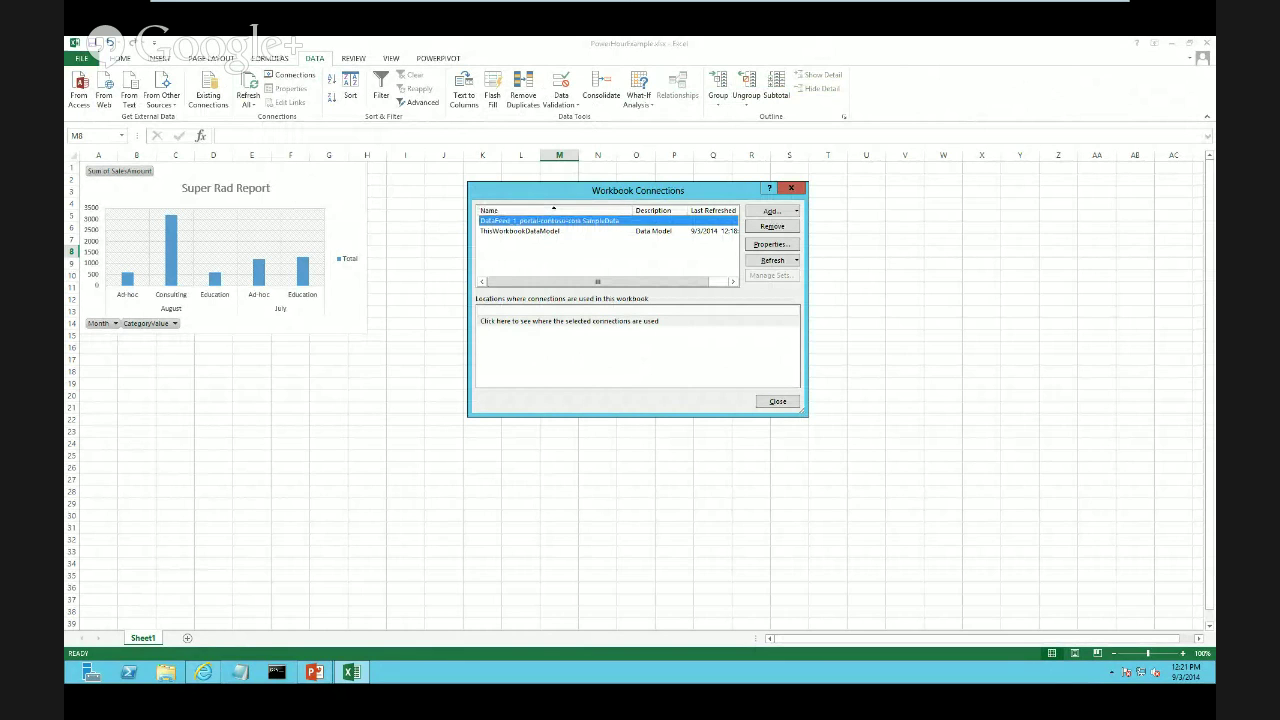
click(771, 244)
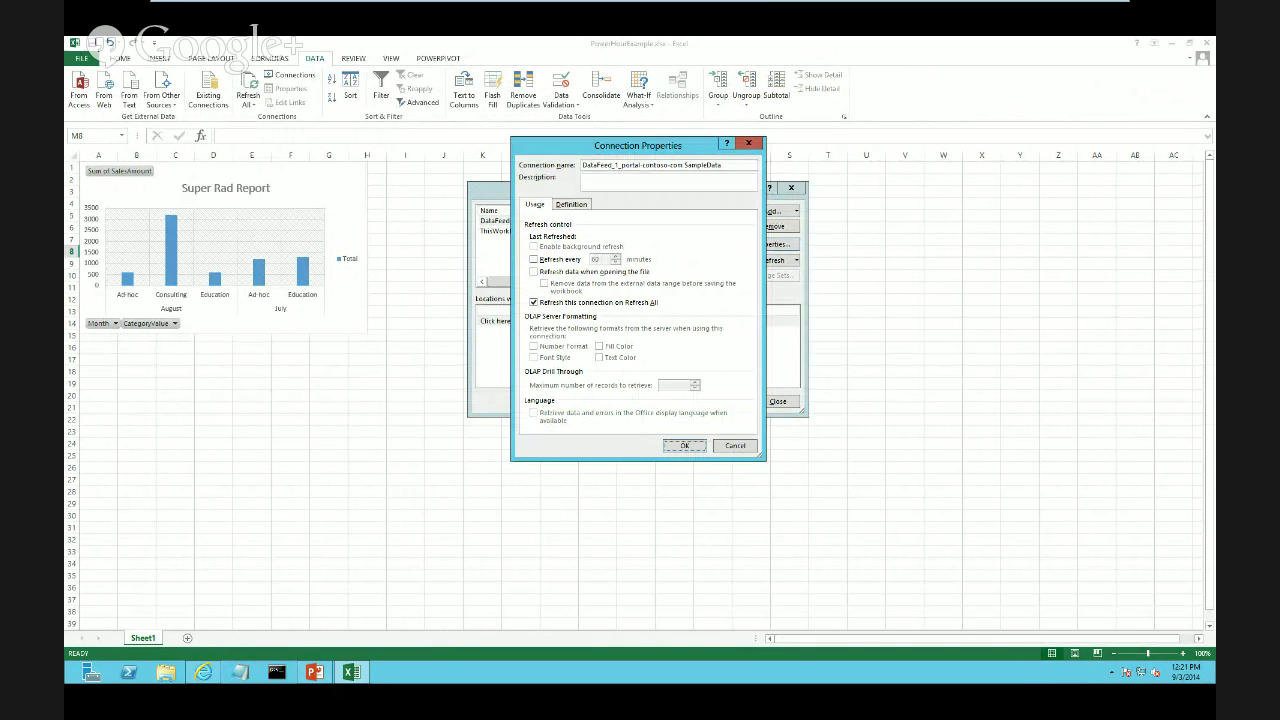
On the connection's Definition tab, open the Excel Services Authentication Settings
click(571, 204)
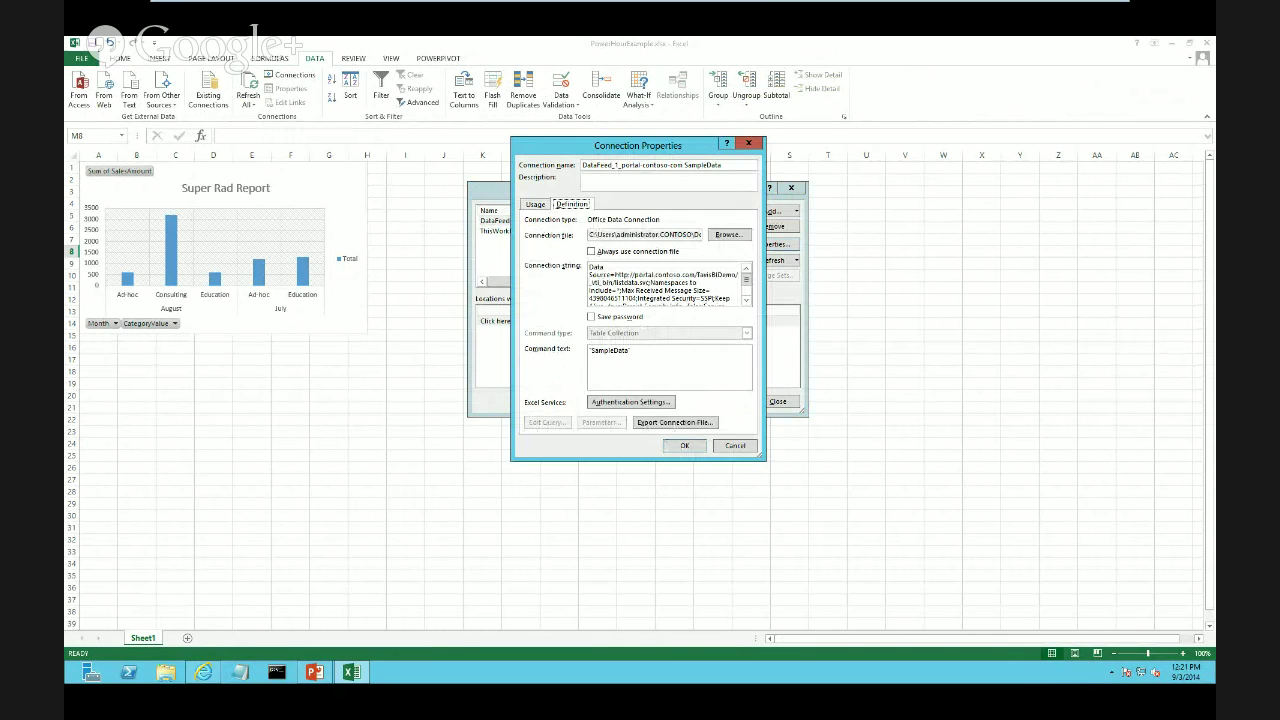
click(631, 402)
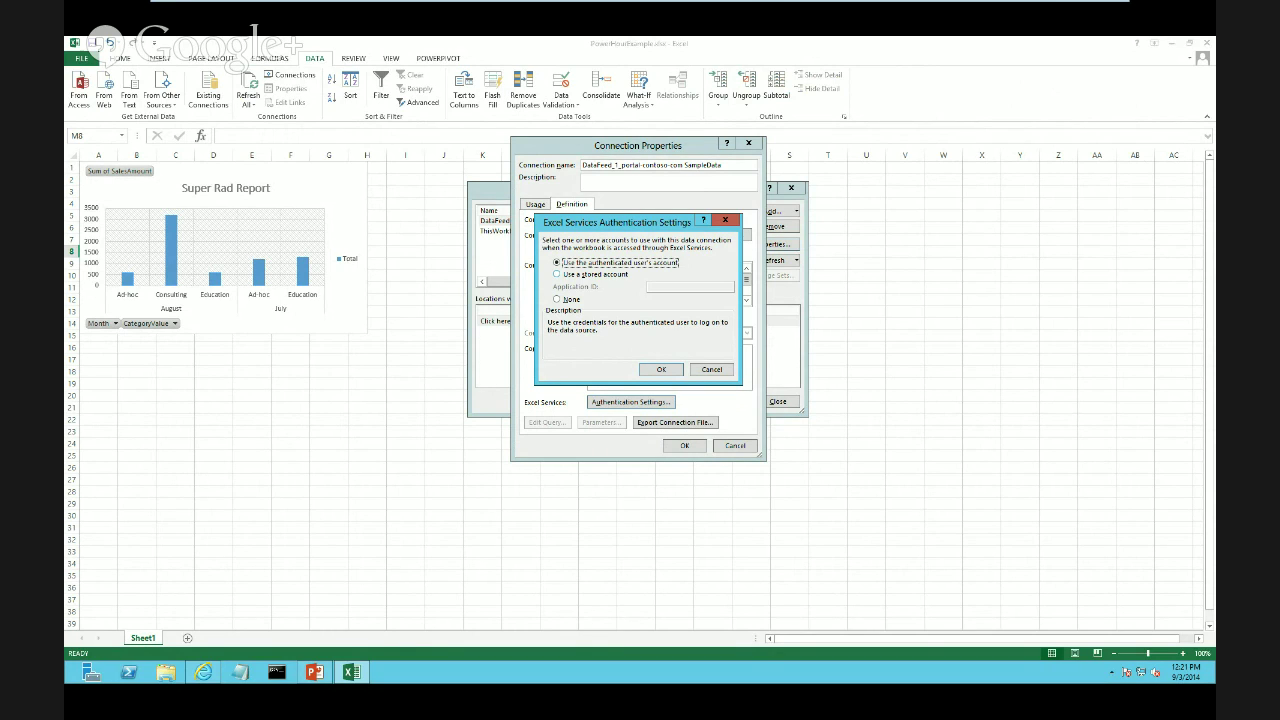
Change the Excel Services authentication from the authenticated user to None, then OK, OK and Close
click(558, 274)
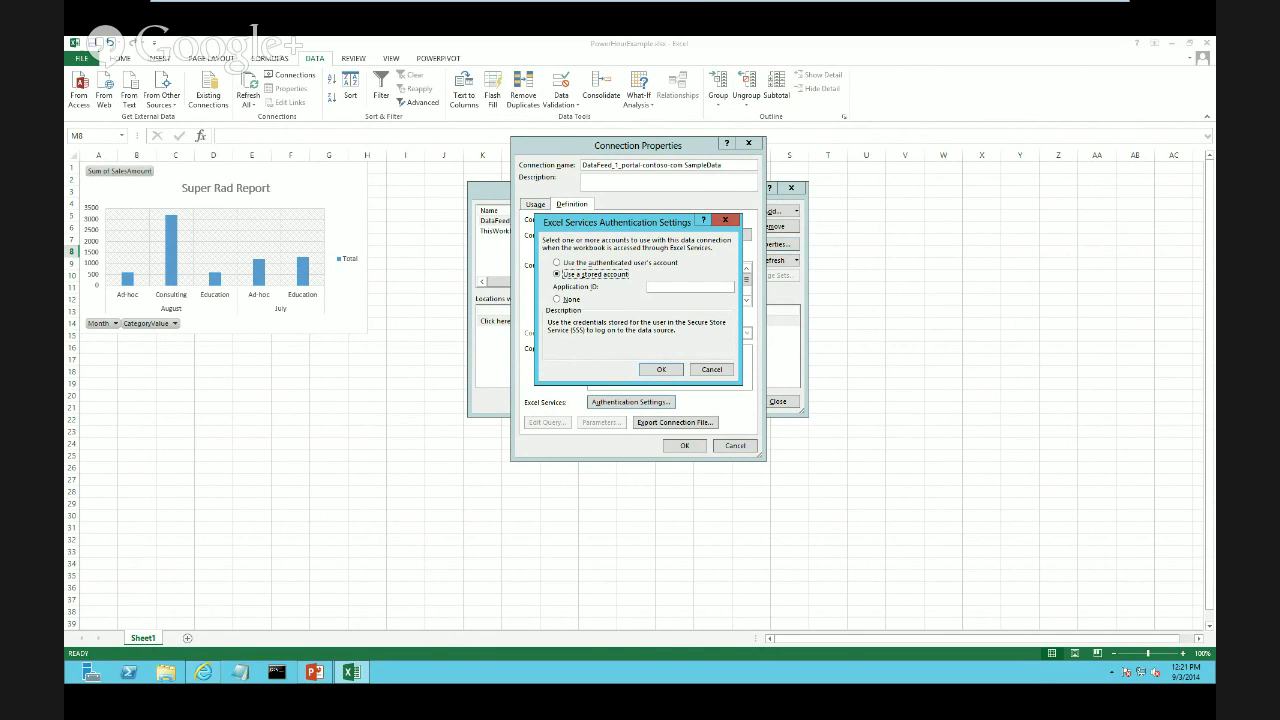
click(650, 286)
click(557, 299)
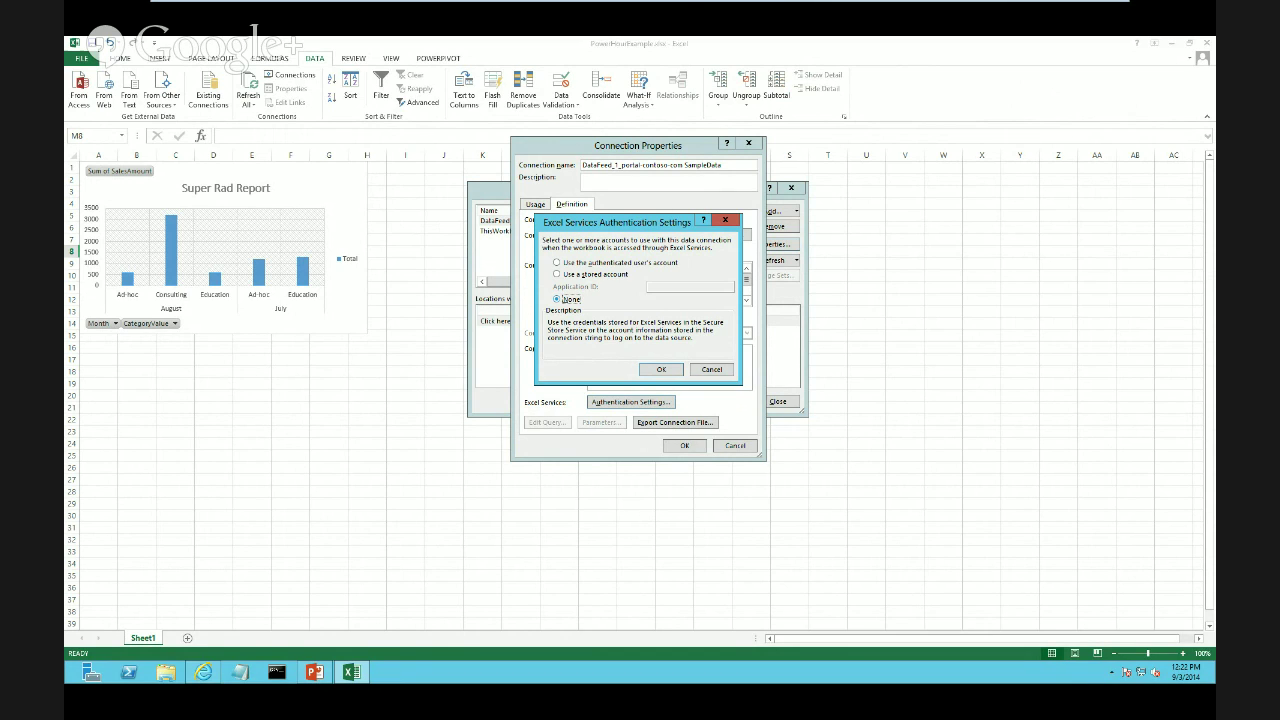
click(661, 370)
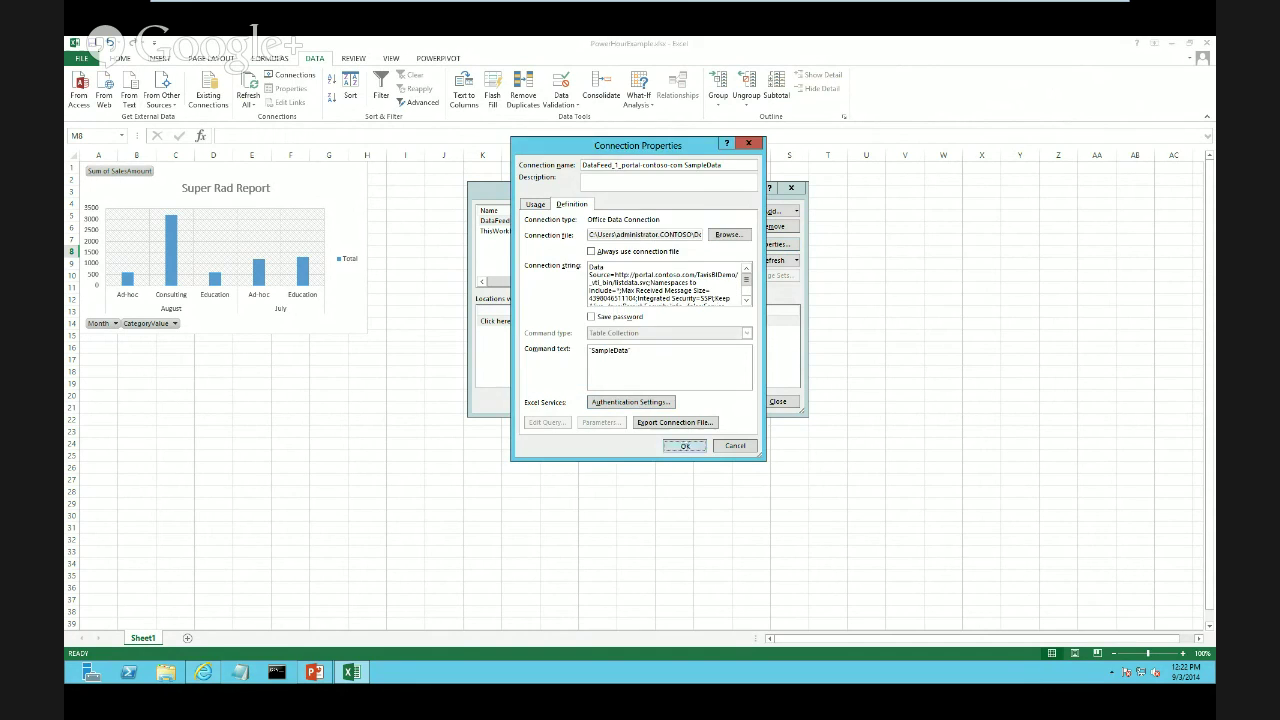
click(685, 446)
click(778, 402)
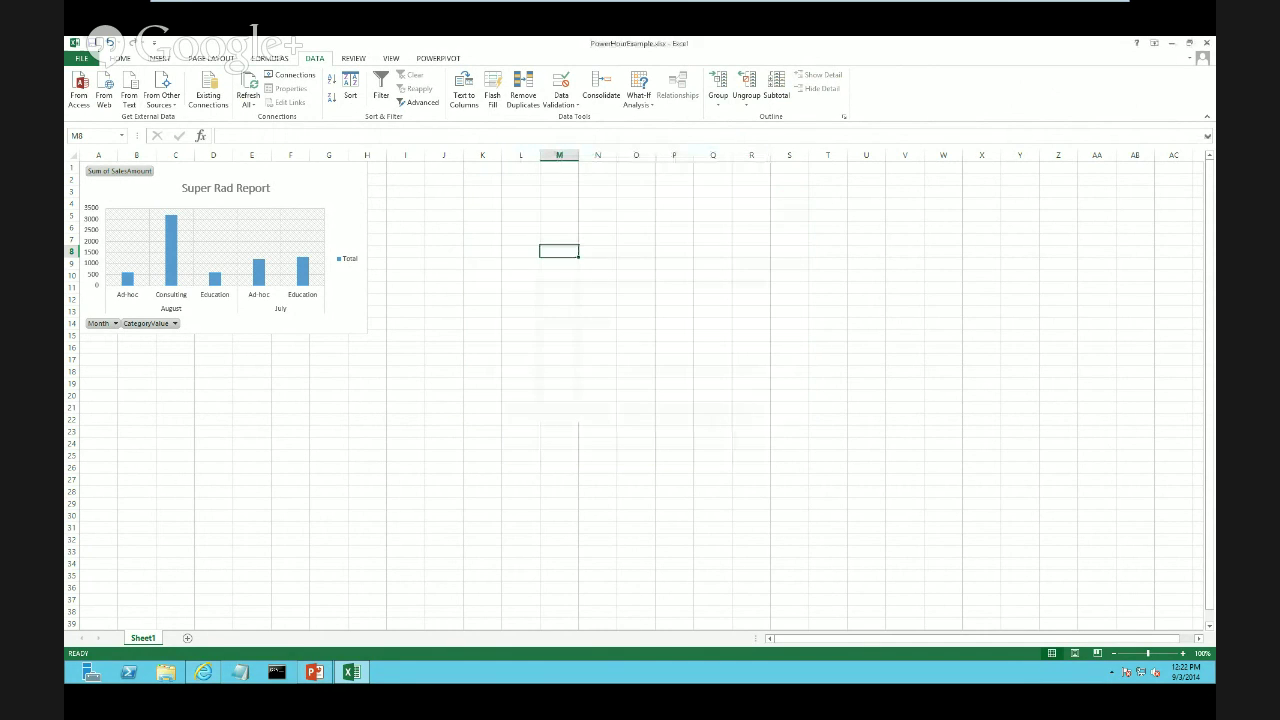
Save the workbook in Excel and return to the PowerHourDemo library in the browser
key(ctrl+s)
click(204, 672)
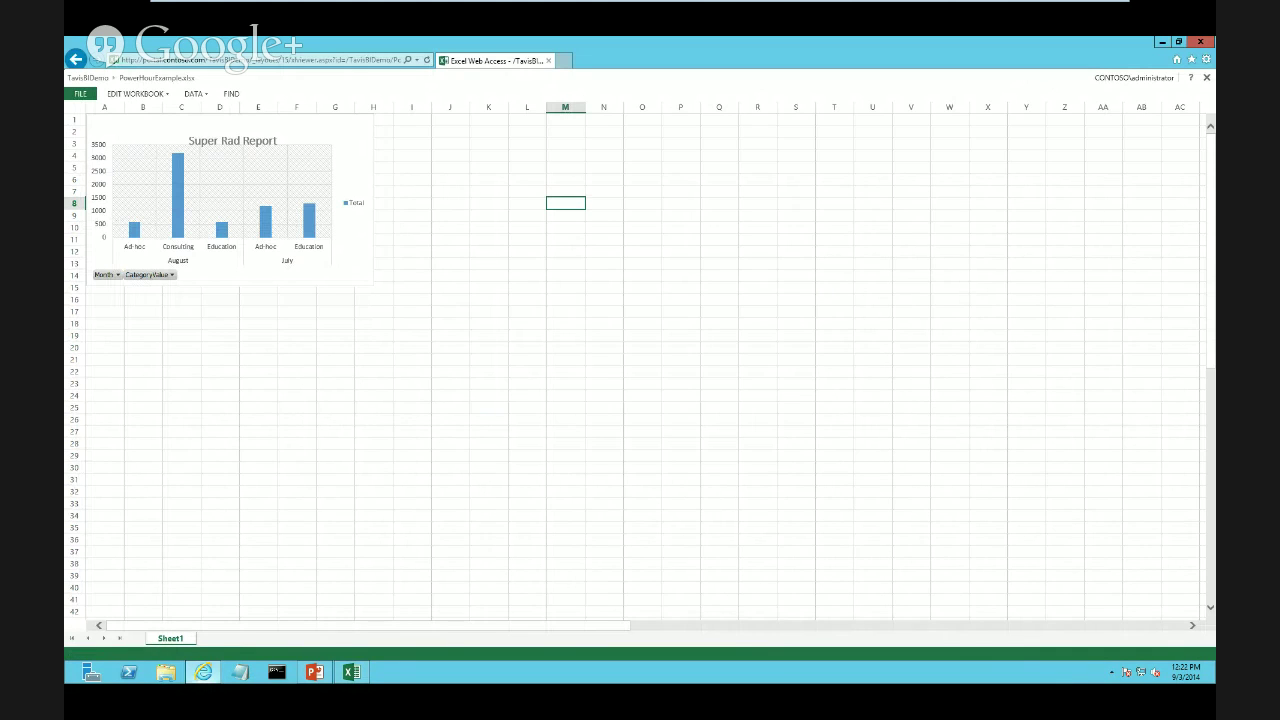
click(76, 60)
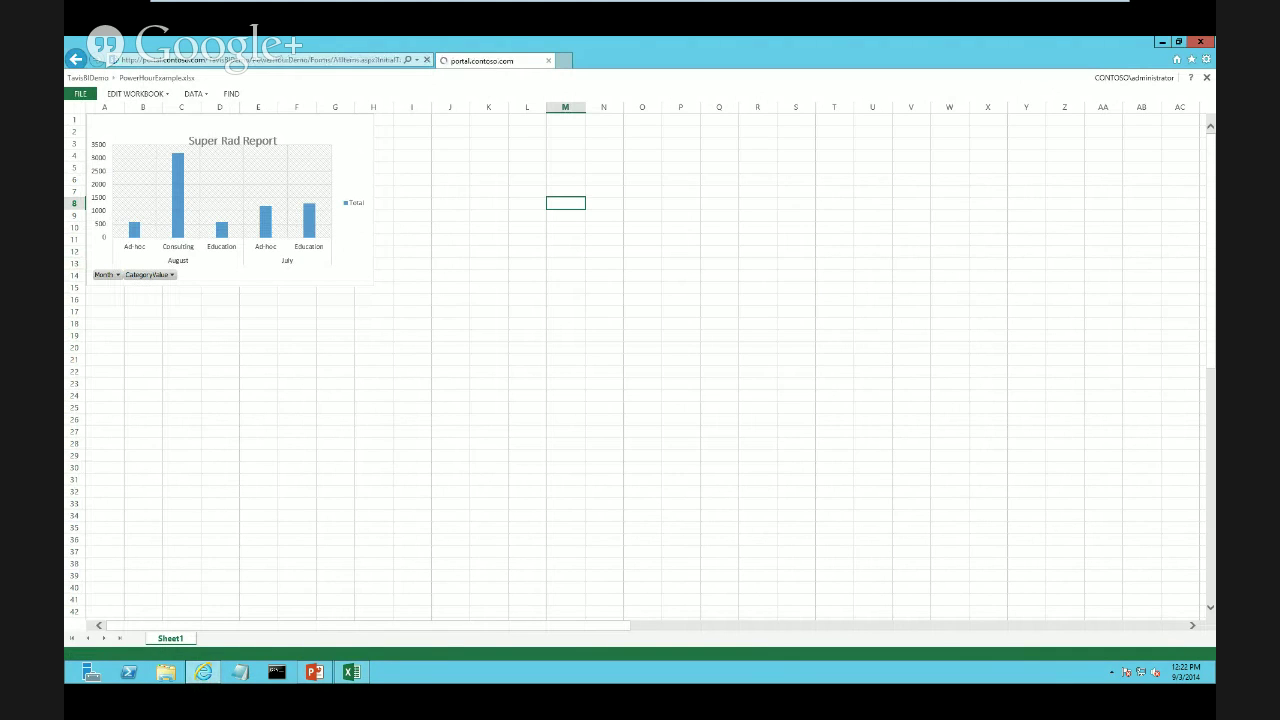
Re-upload PowerHourExample.xlsx over the old copy and open it in Excel Web Access
click(121, 128)
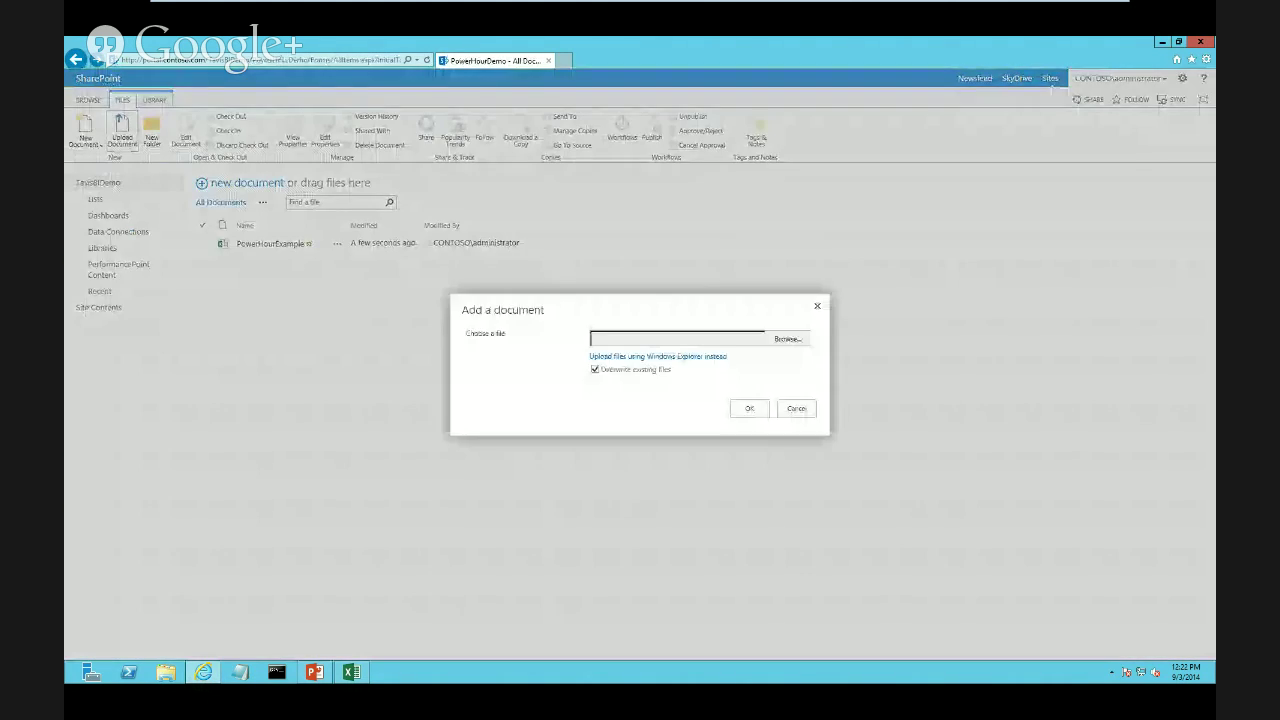
click(787, 339)
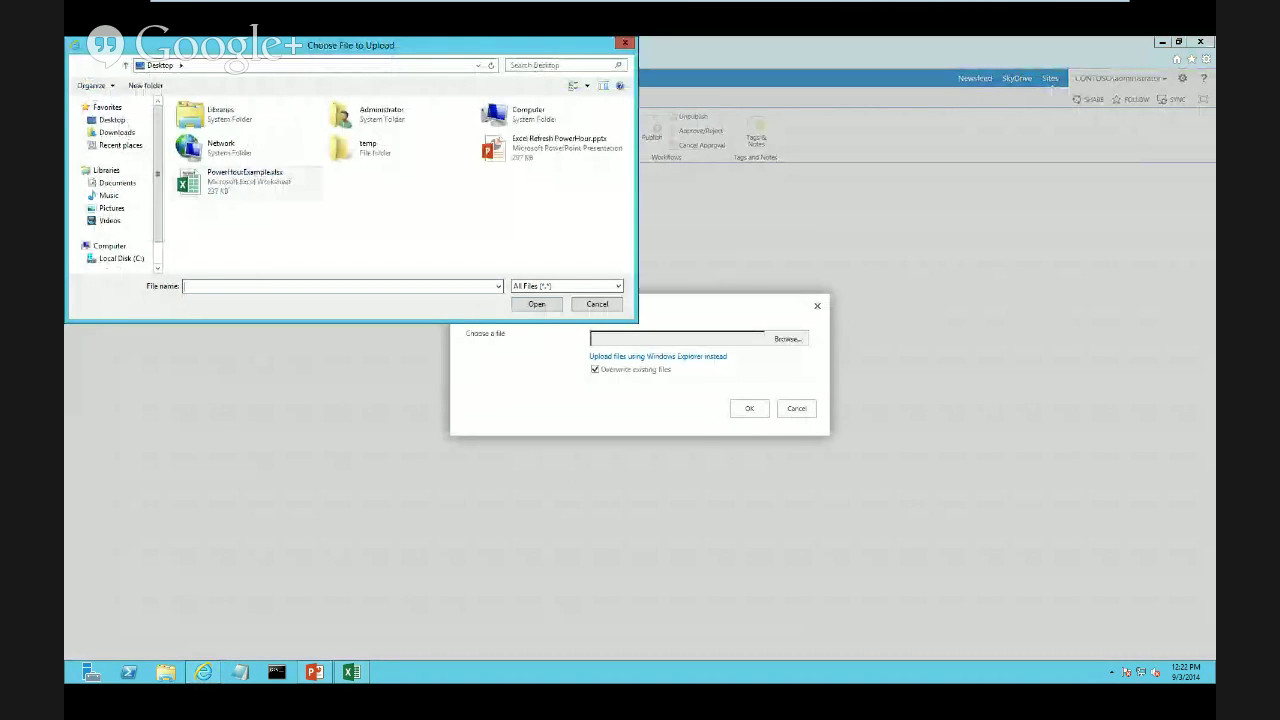
click(245, 178)
click(536, 304)
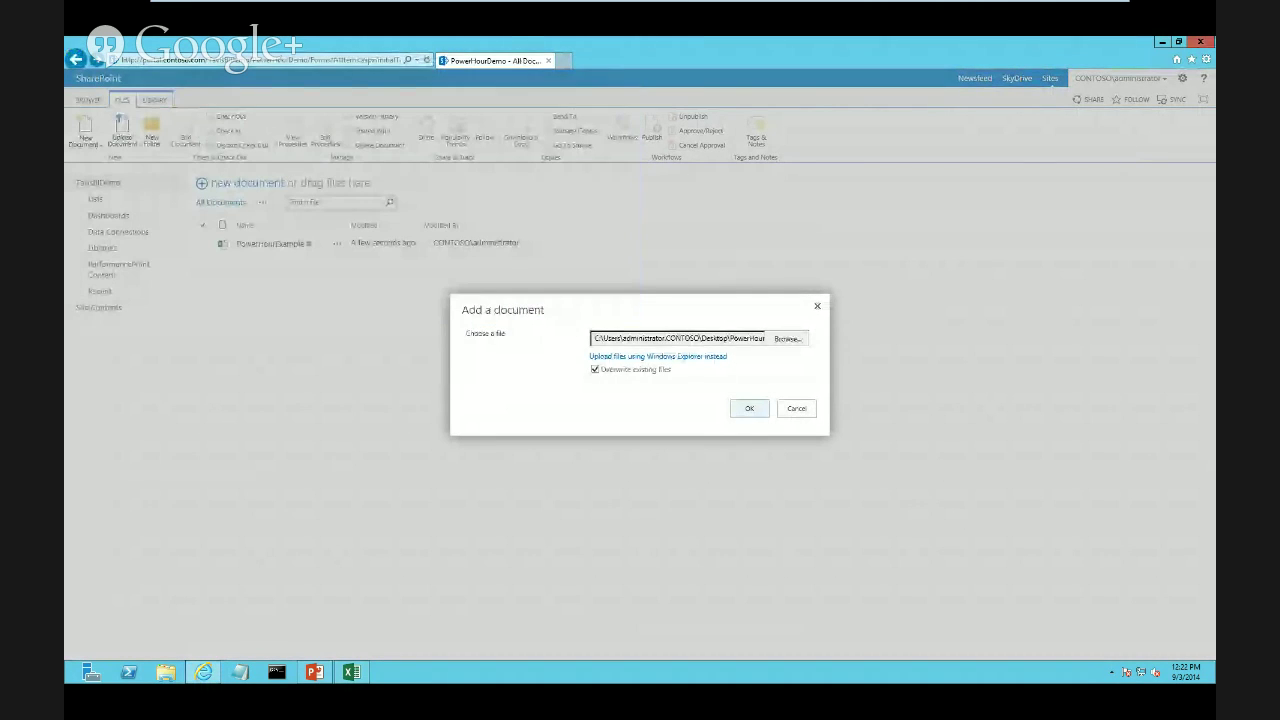
click(749, 408)
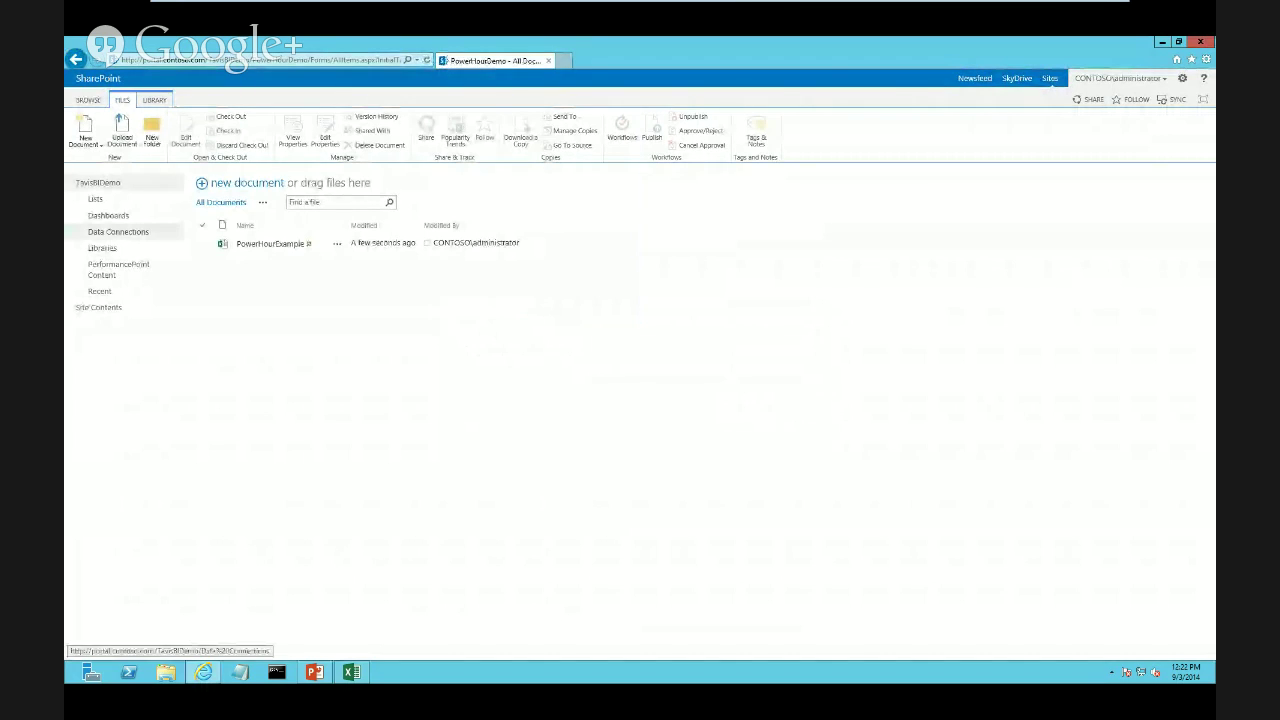
click(270, 243)
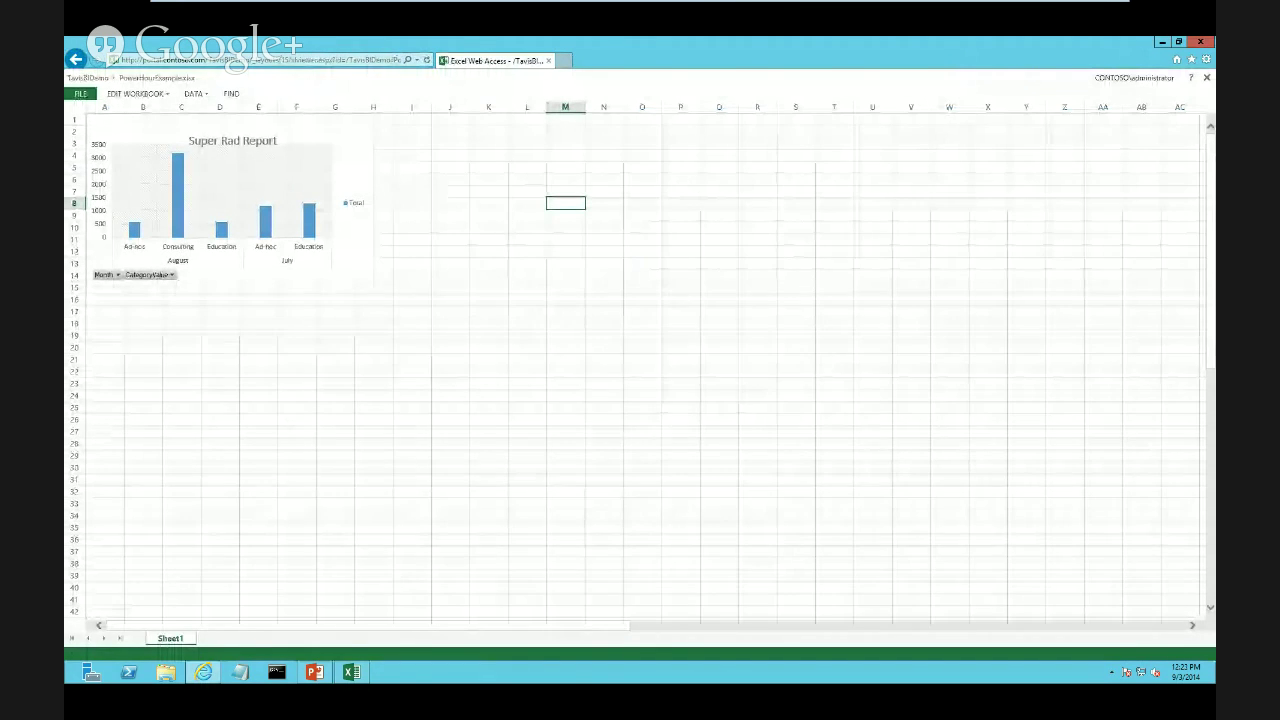
Refresh all data connections again and confirm the Query and Refresh Data warning
click(193, 93)
click(250, 163)
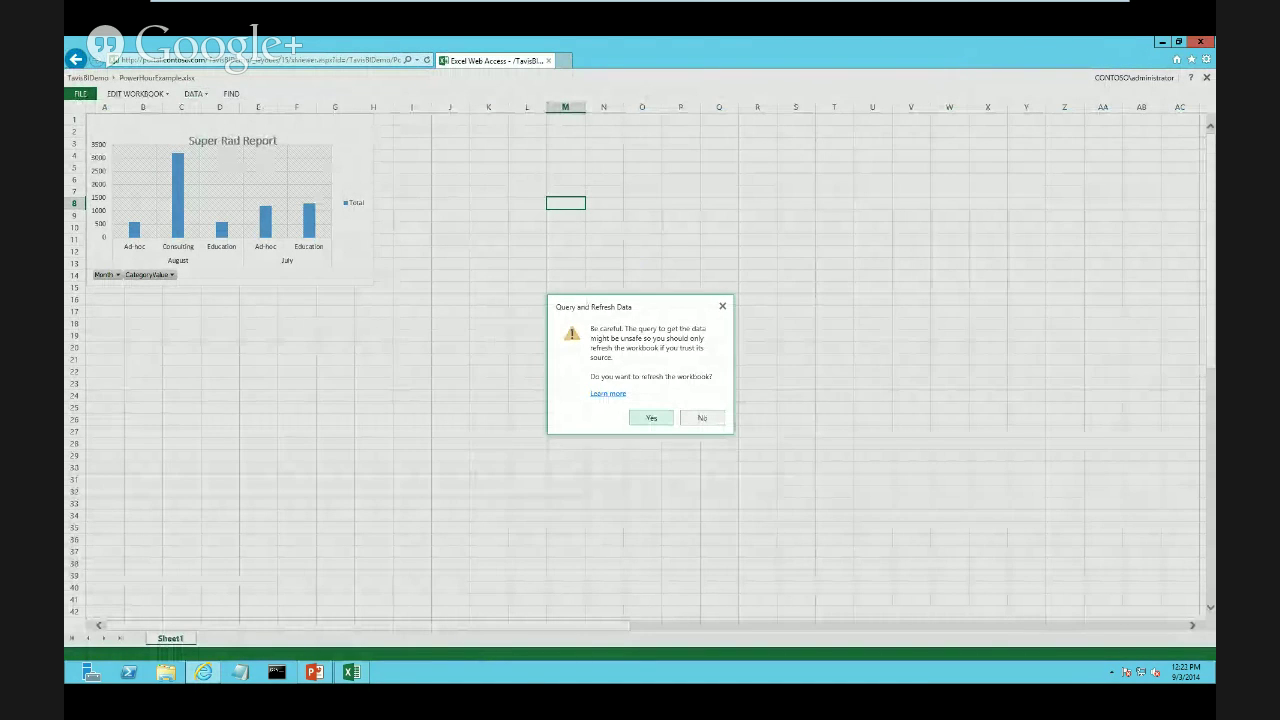
key(Return)
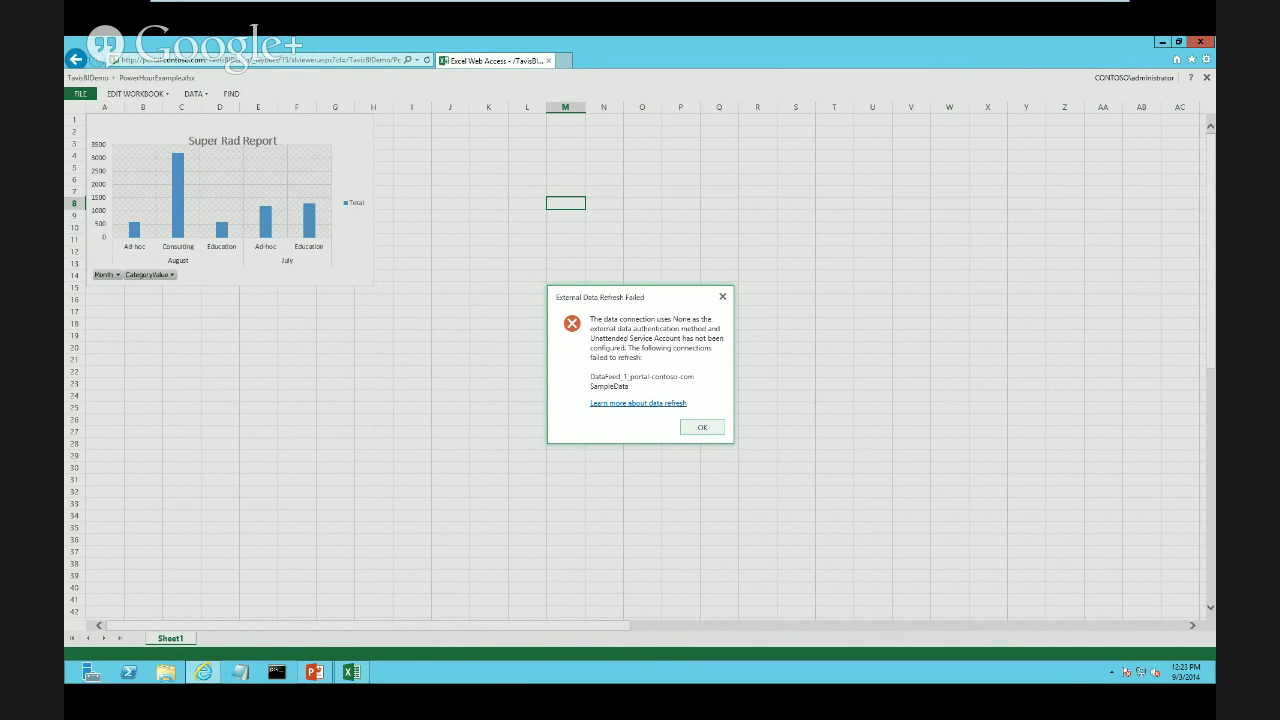
Switch to the Contoso SharePoint server VM and approve the UAC prompt for Central Administration
mouse_move(562, 4)
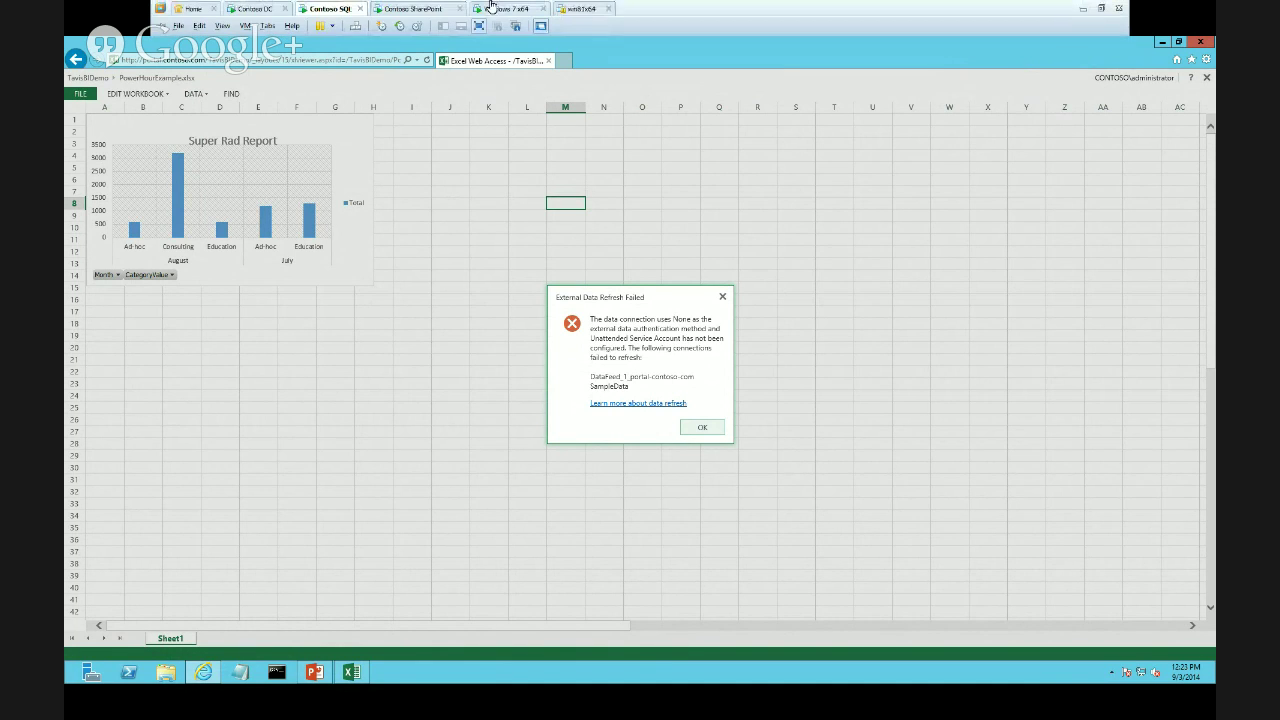
click(403, 10)
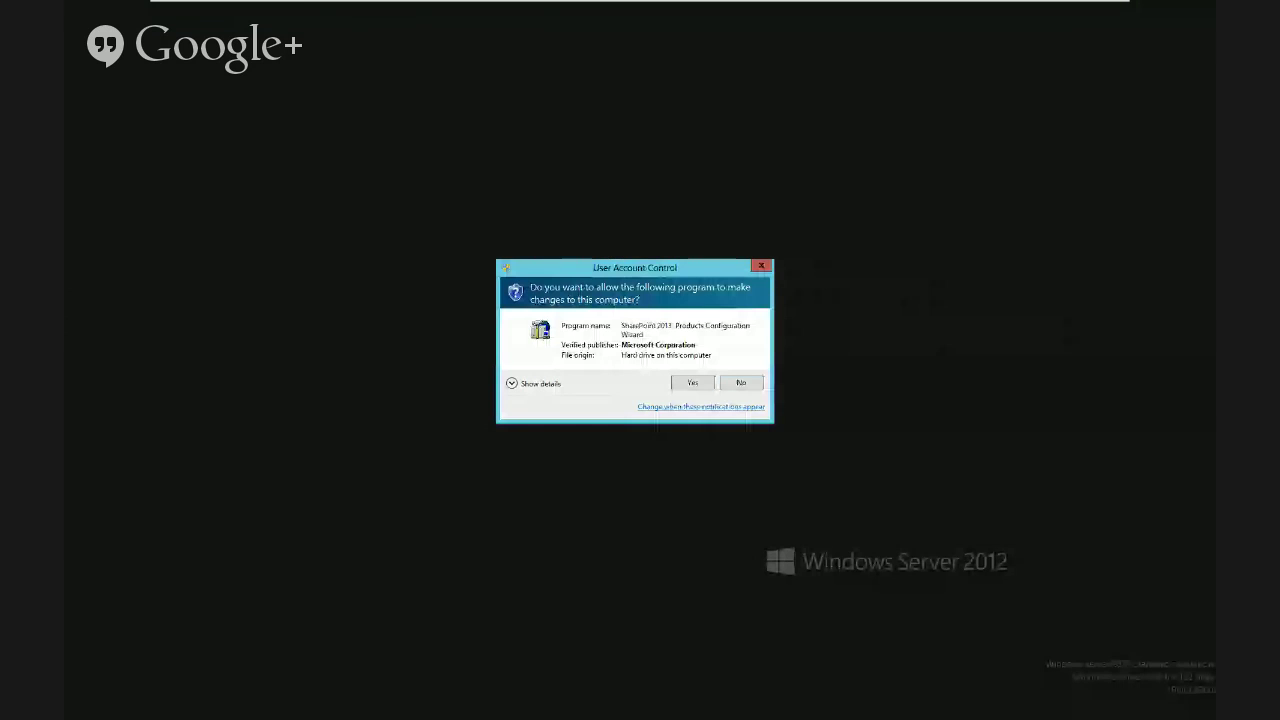
click(694, 385)
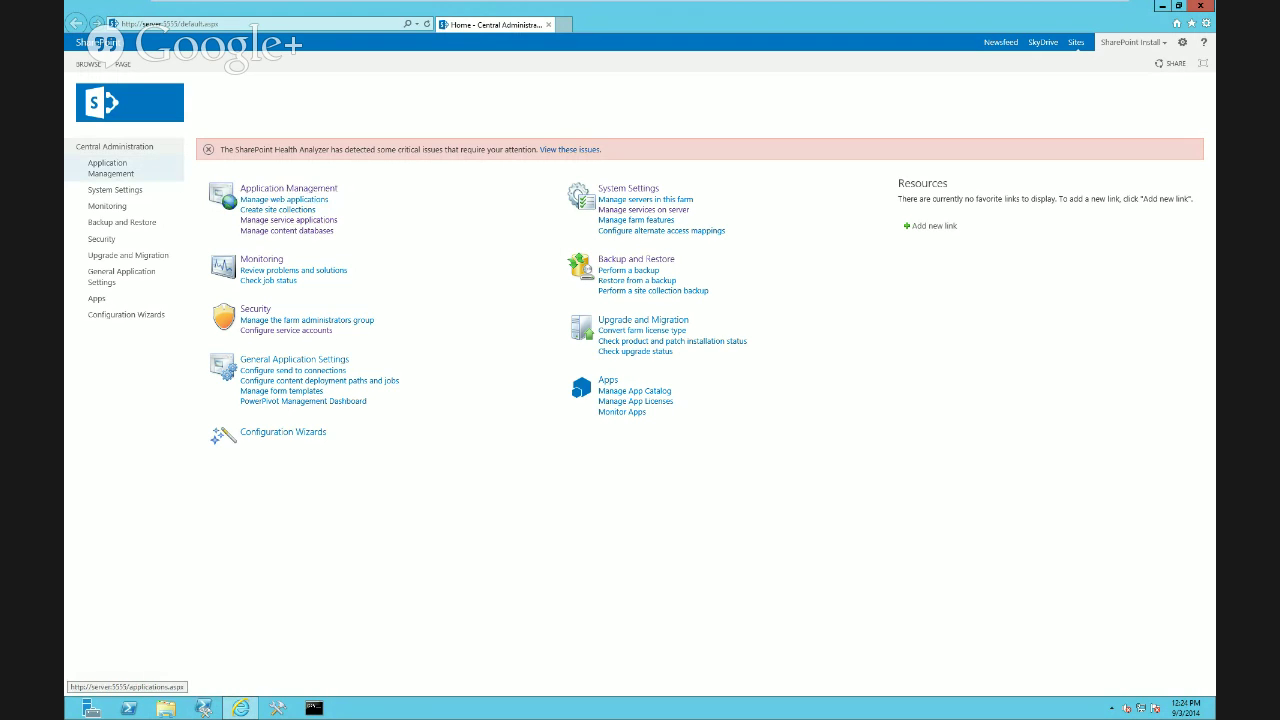
Go to Application Management > Manage service applications and select Secure Store Service
click(110, 168)
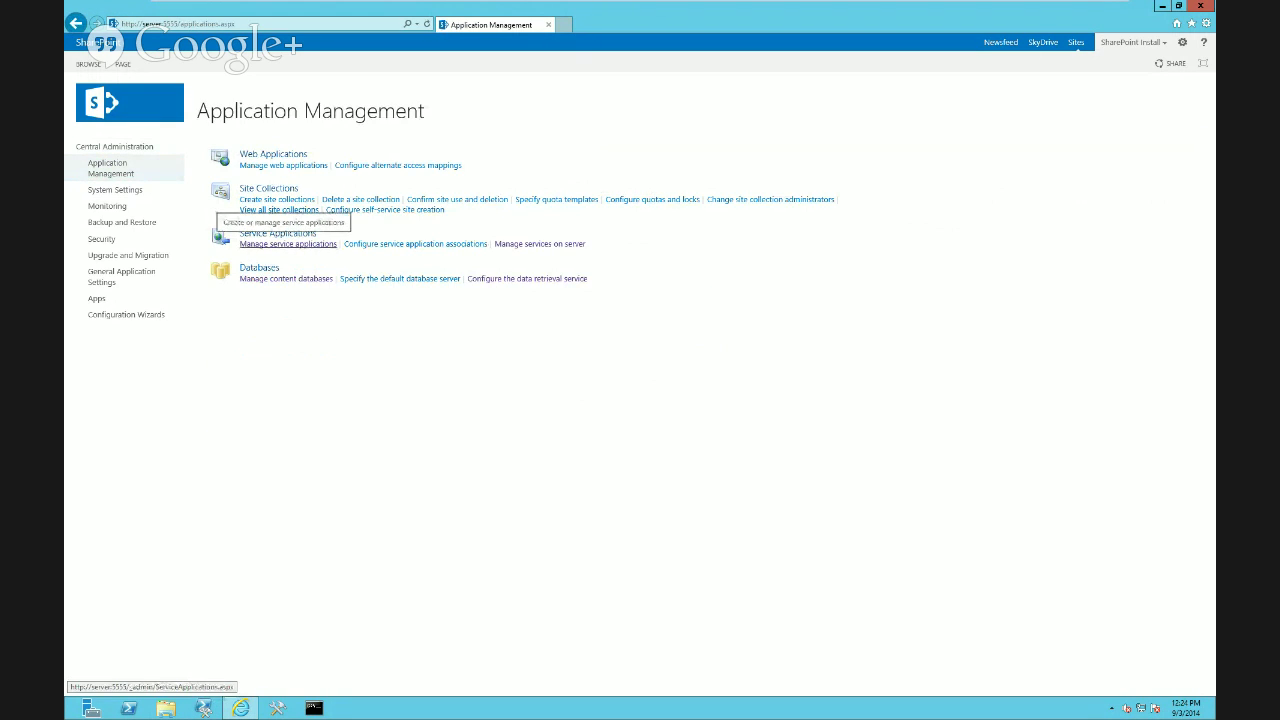
click(288, 244)
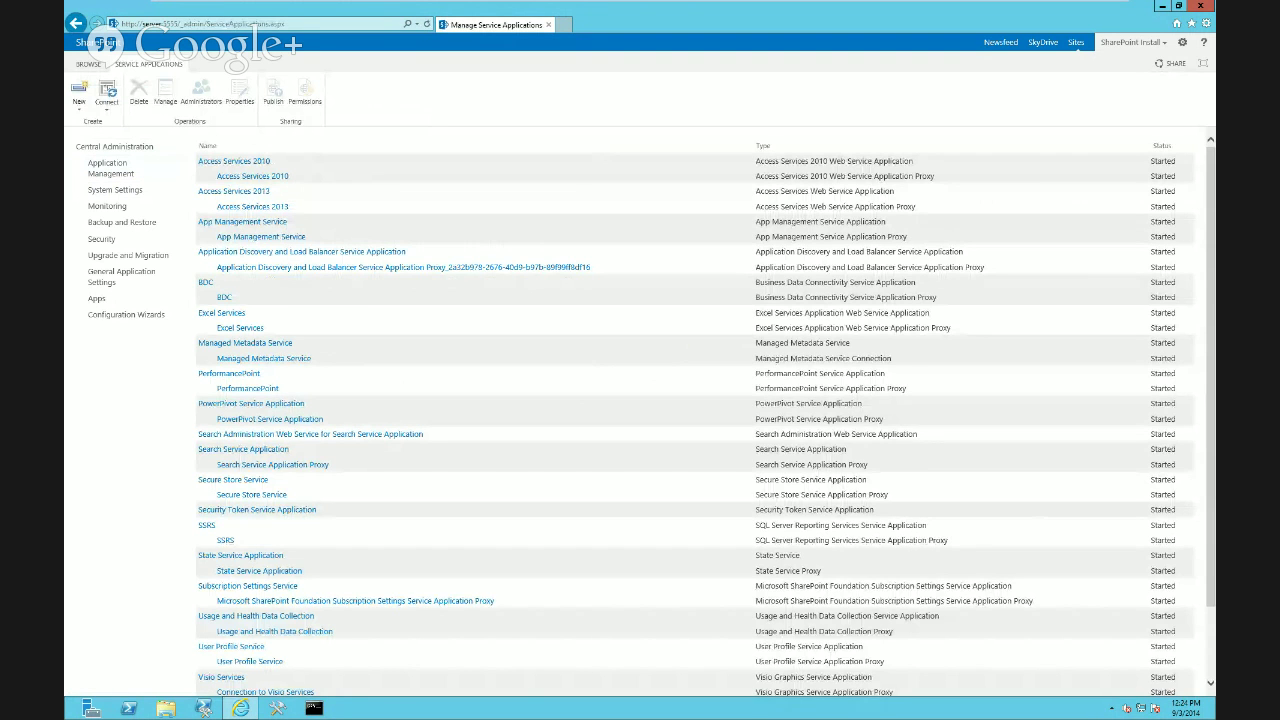
click(232, 480)
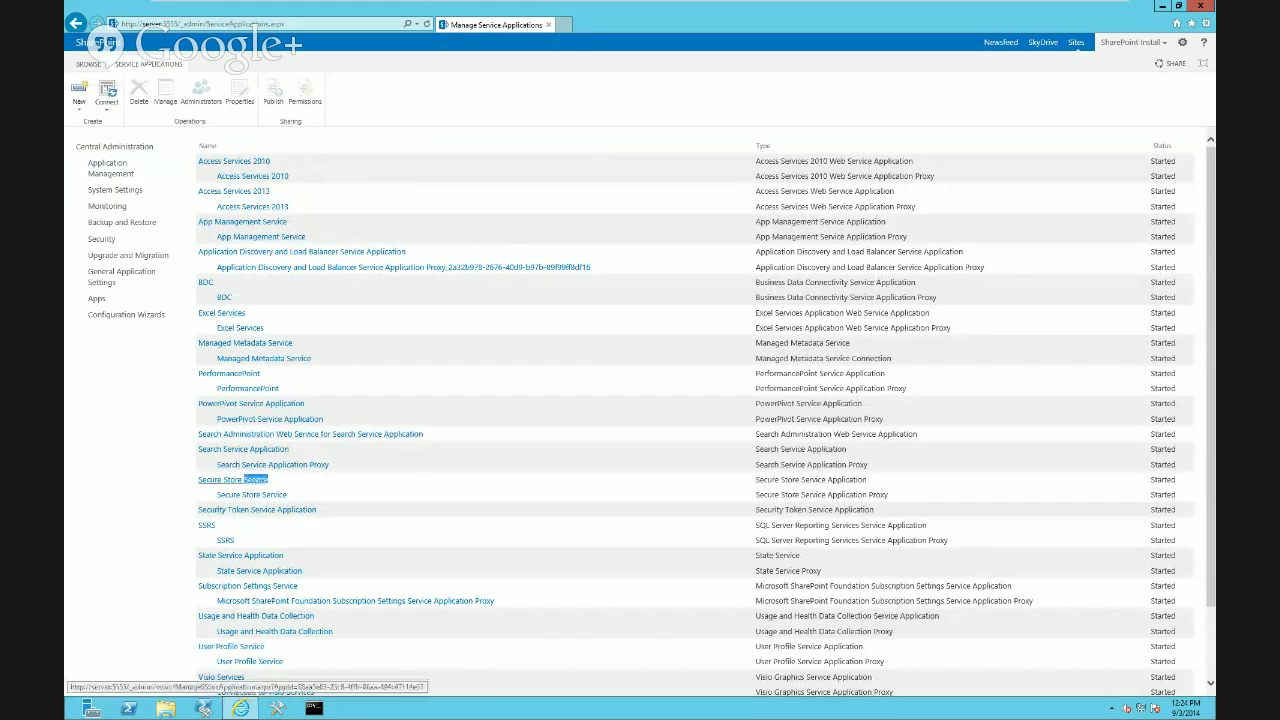
drag(270, 480, 199, 480)
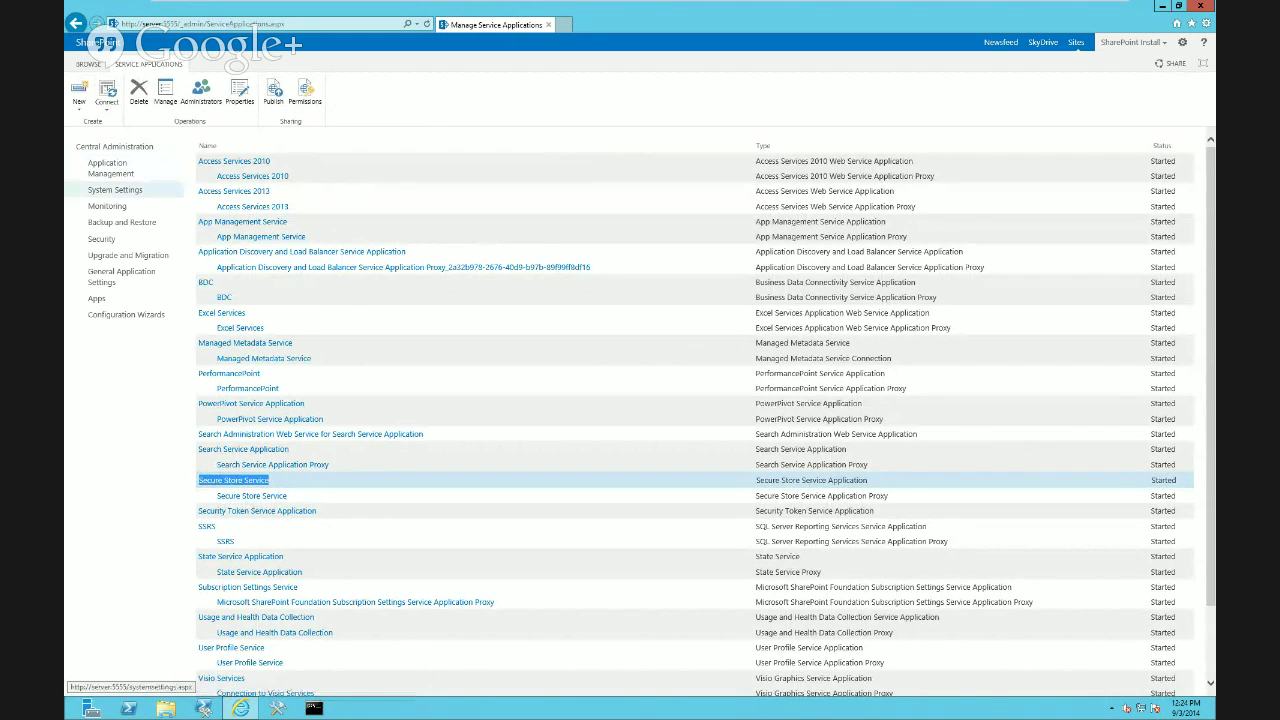
Glance at the New service application types, then open Secure Store Service's management page
click(79, 95)
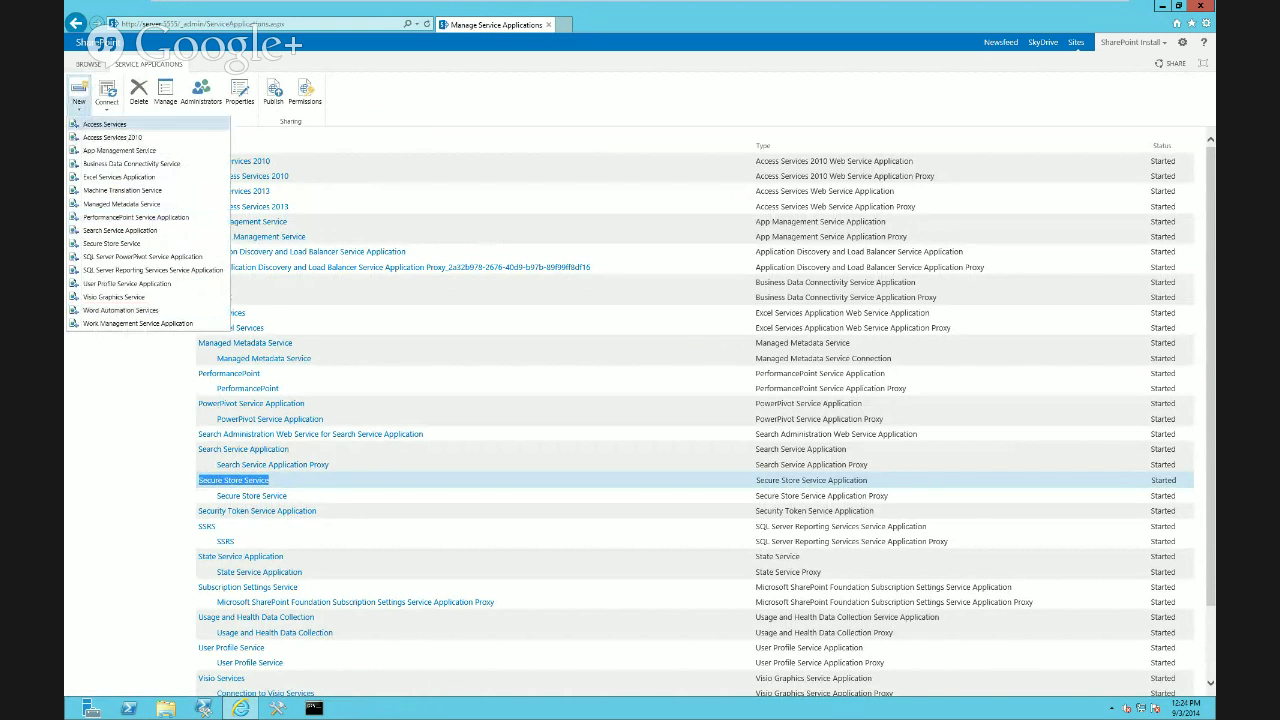
key(Escape)
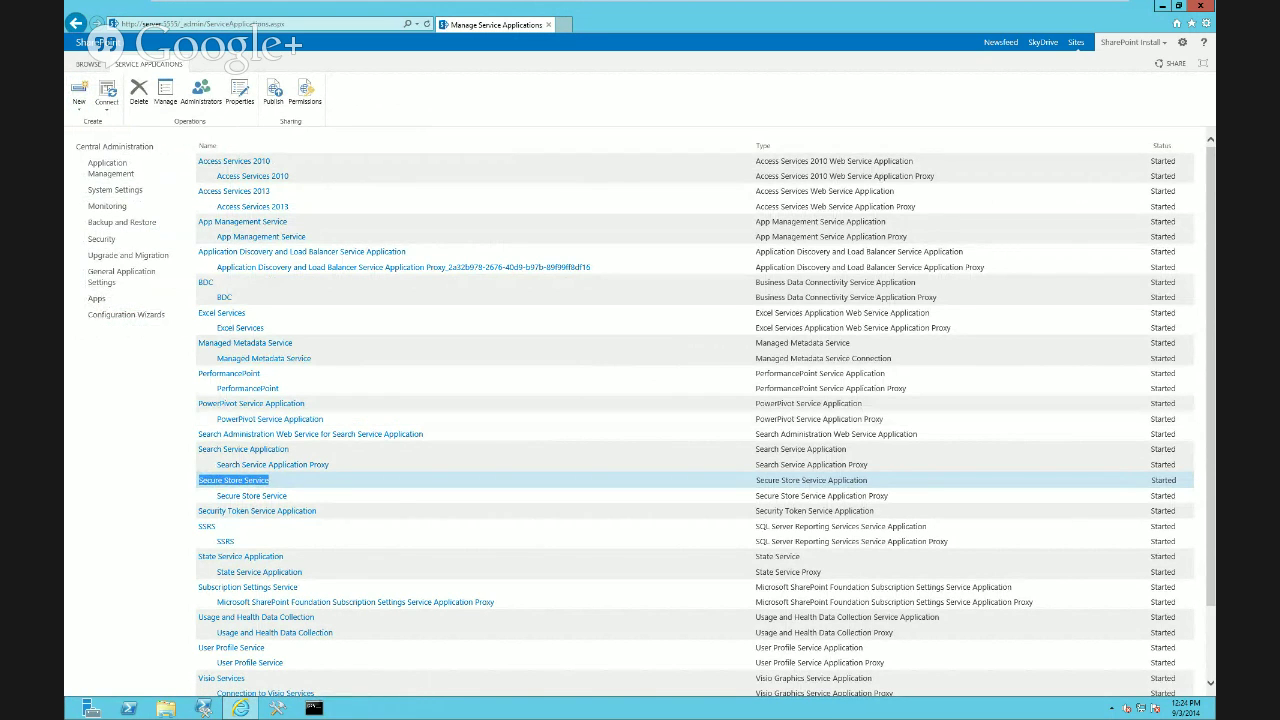
drag(756, 480, 868, 480)
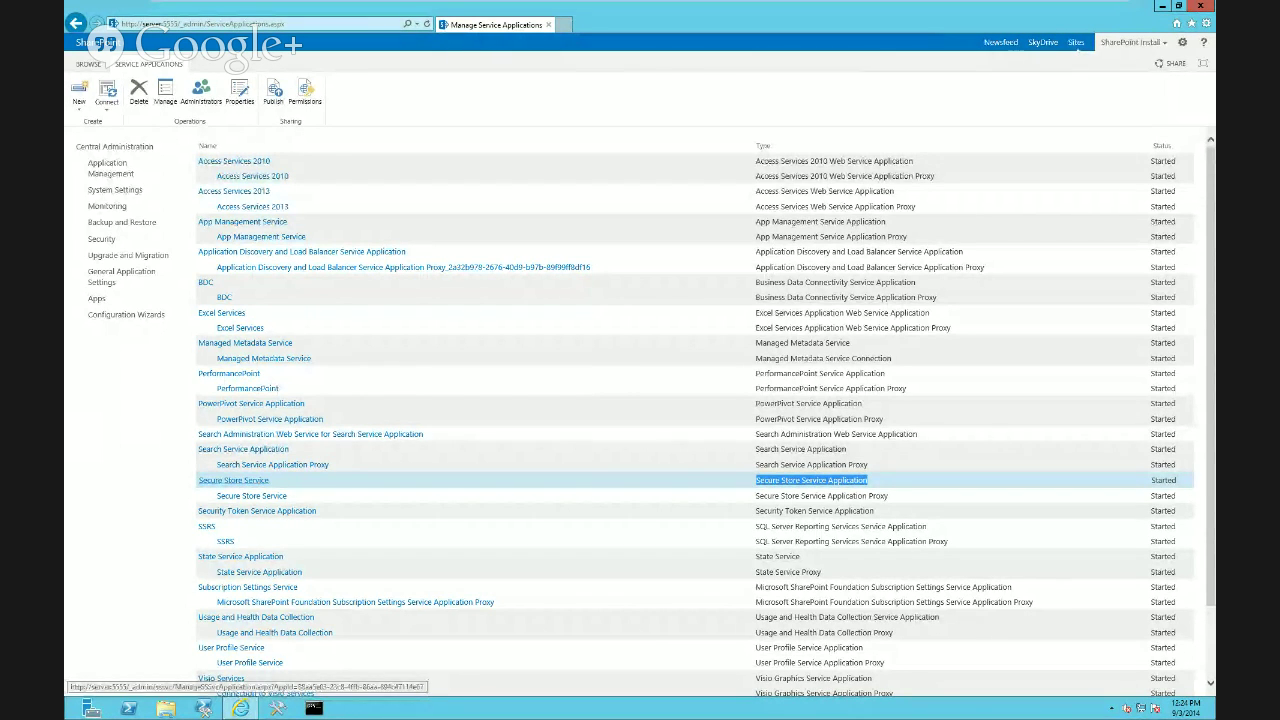
click(233, 480)
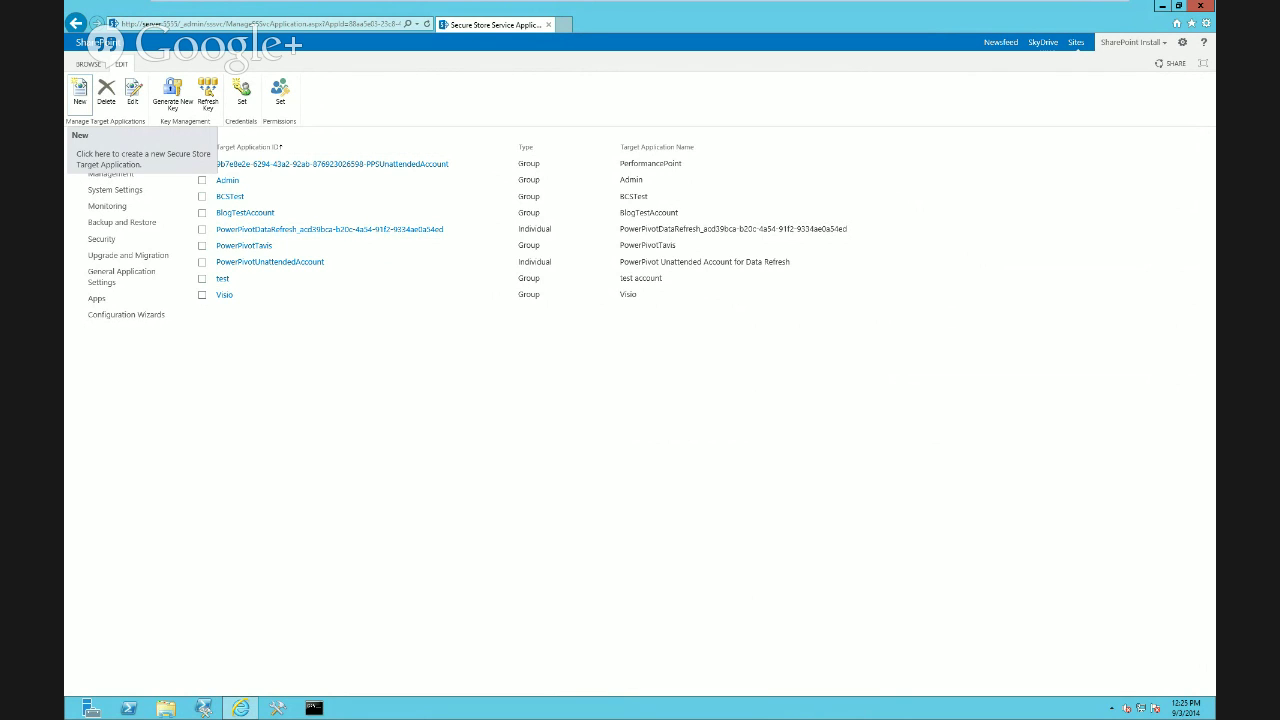
Start a new target application with ID and display name PowerHourDemo and fill in a contact e-mail
click(80, 92)
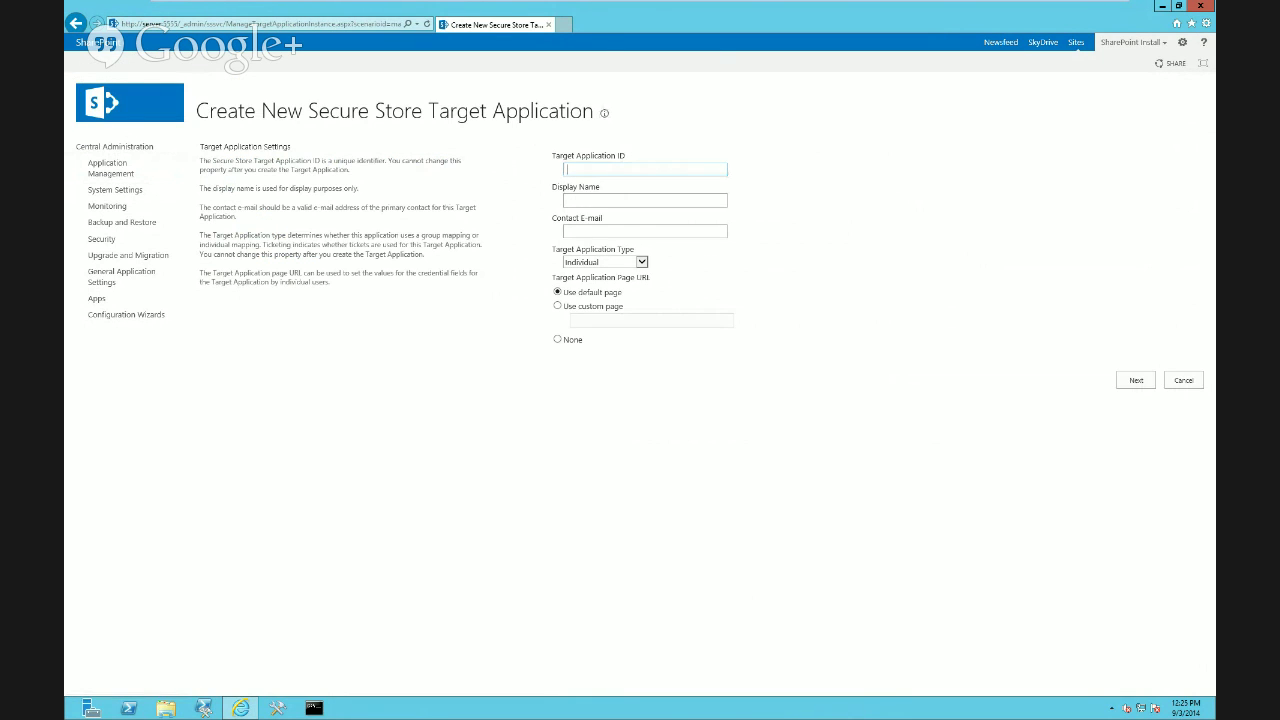
text(PowerHourDemo)
key(ctrl+a)
key(ctrl+c)
click(645, 200)
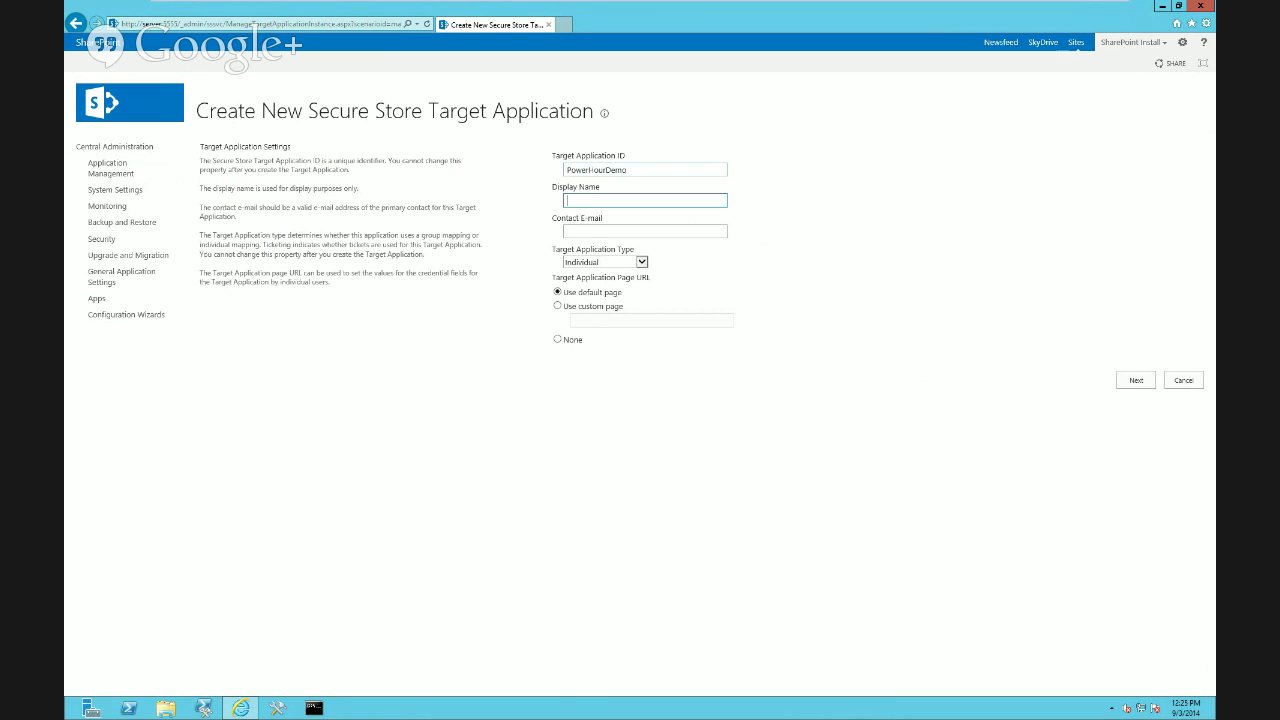
key(ctrl+v)
click(645, 231)
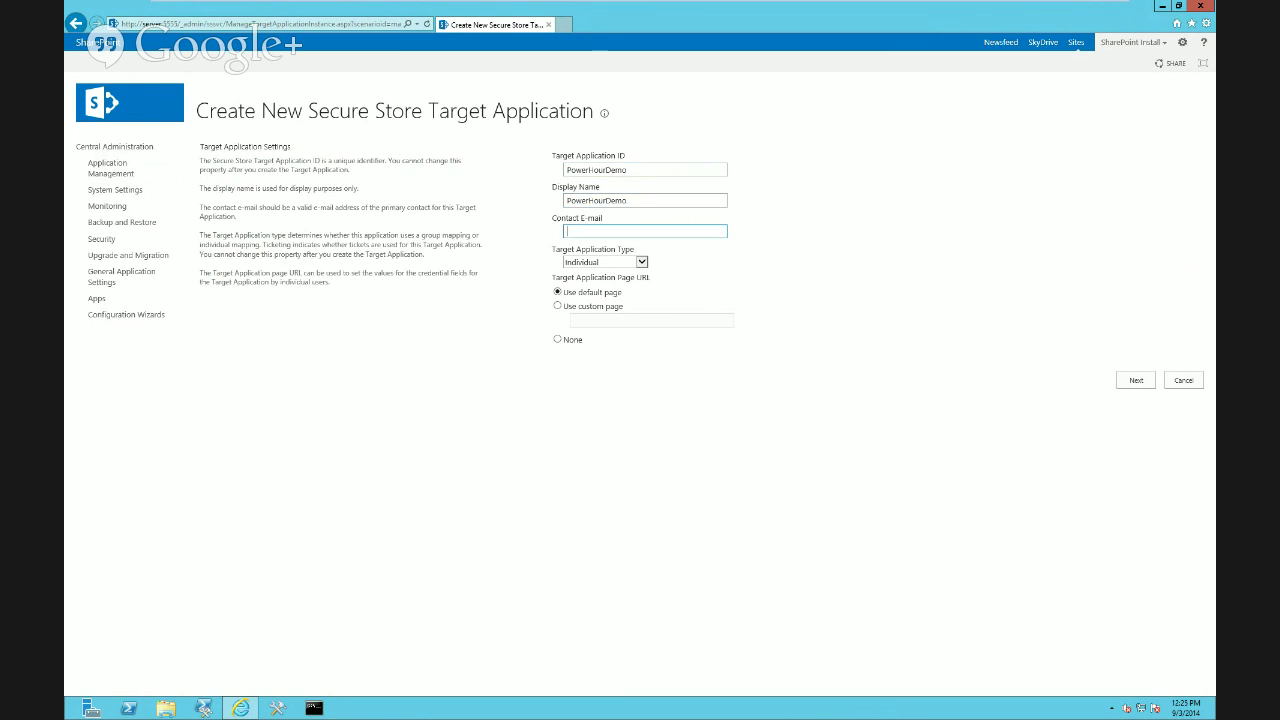
text(asdf@asdf.com)
Make it a Group target application and accept the Windows user name and password fields
click(642, 262)
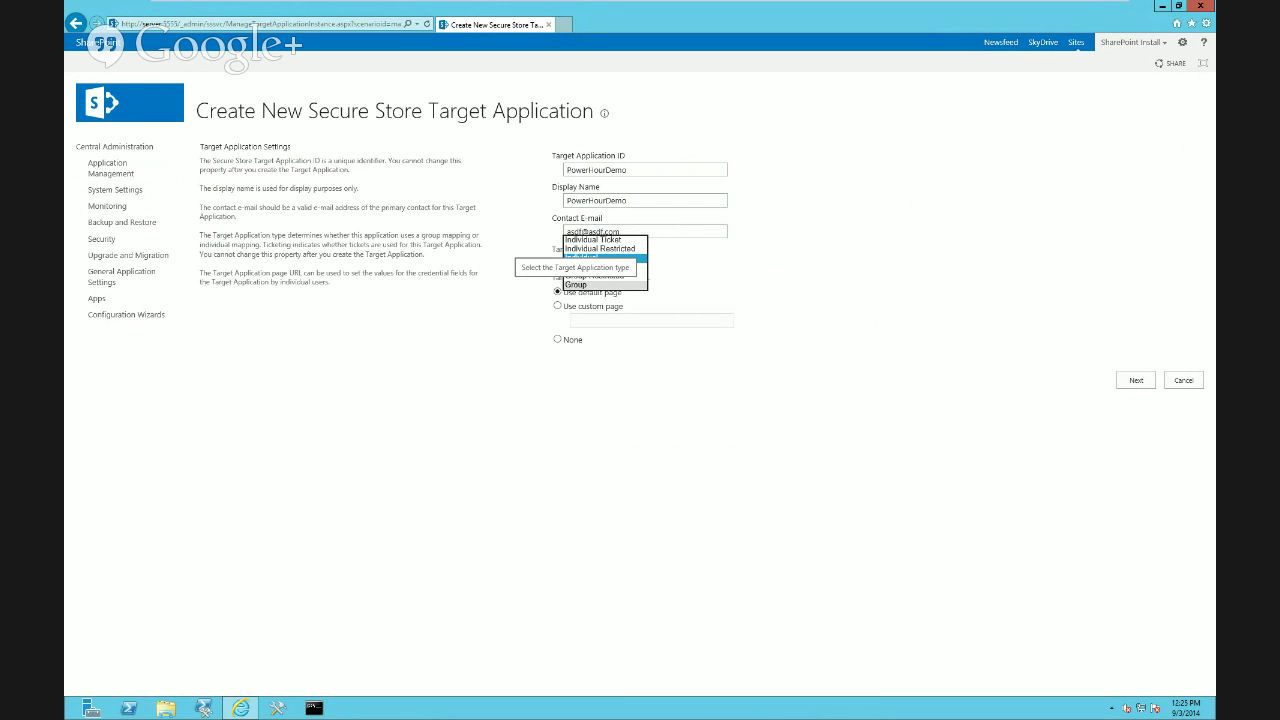
click(585, 284)
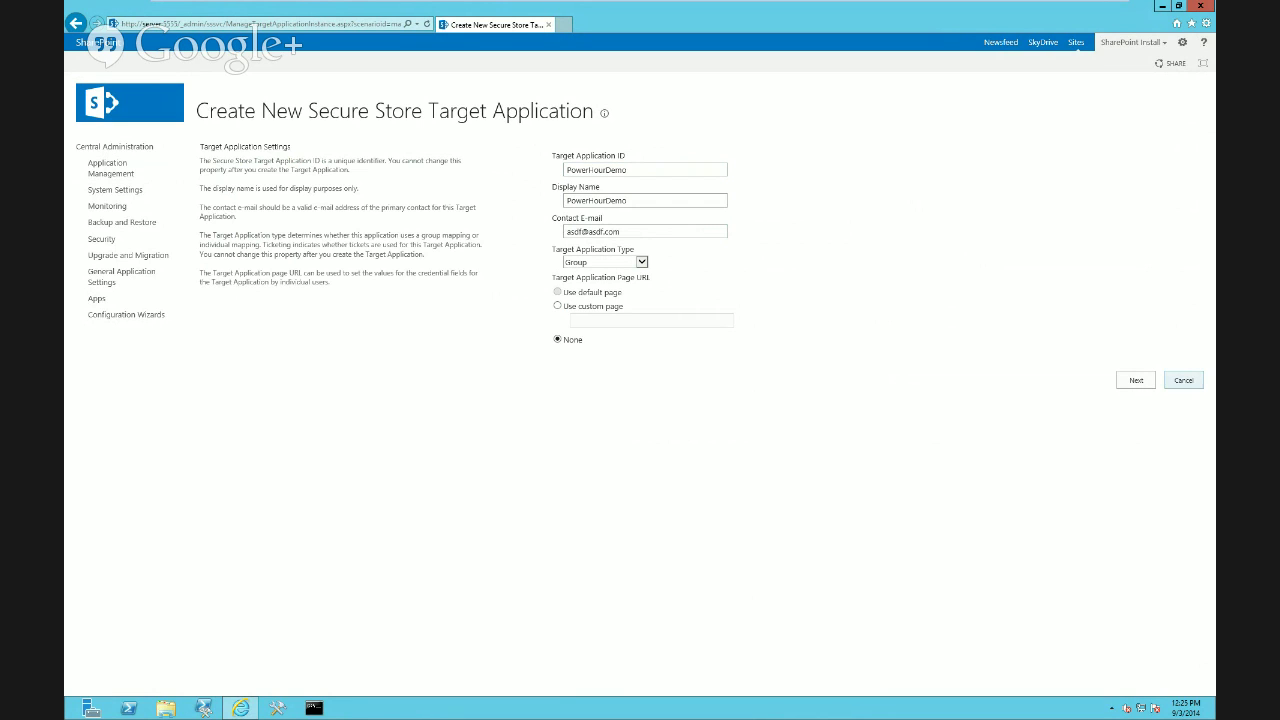
click(1136, 380)
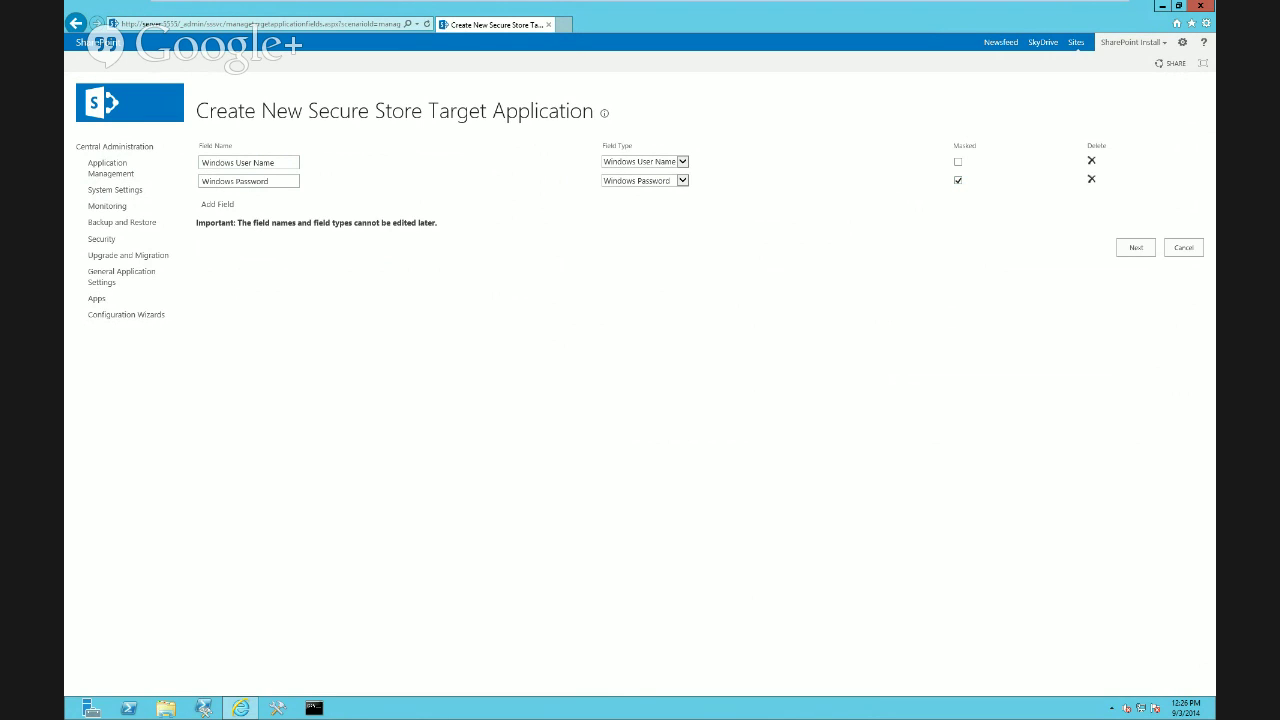
click(1136, 247)
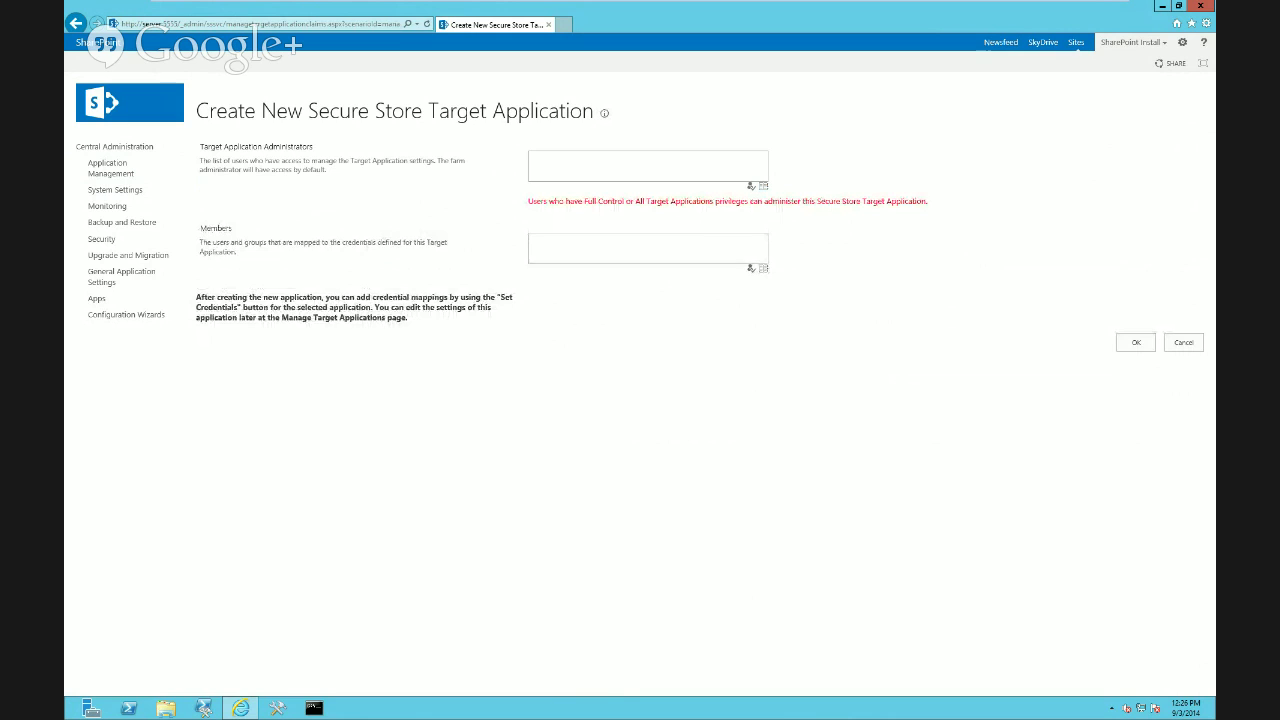
Set contoso\administrator as the target application administrator
triple_click(256, 147)
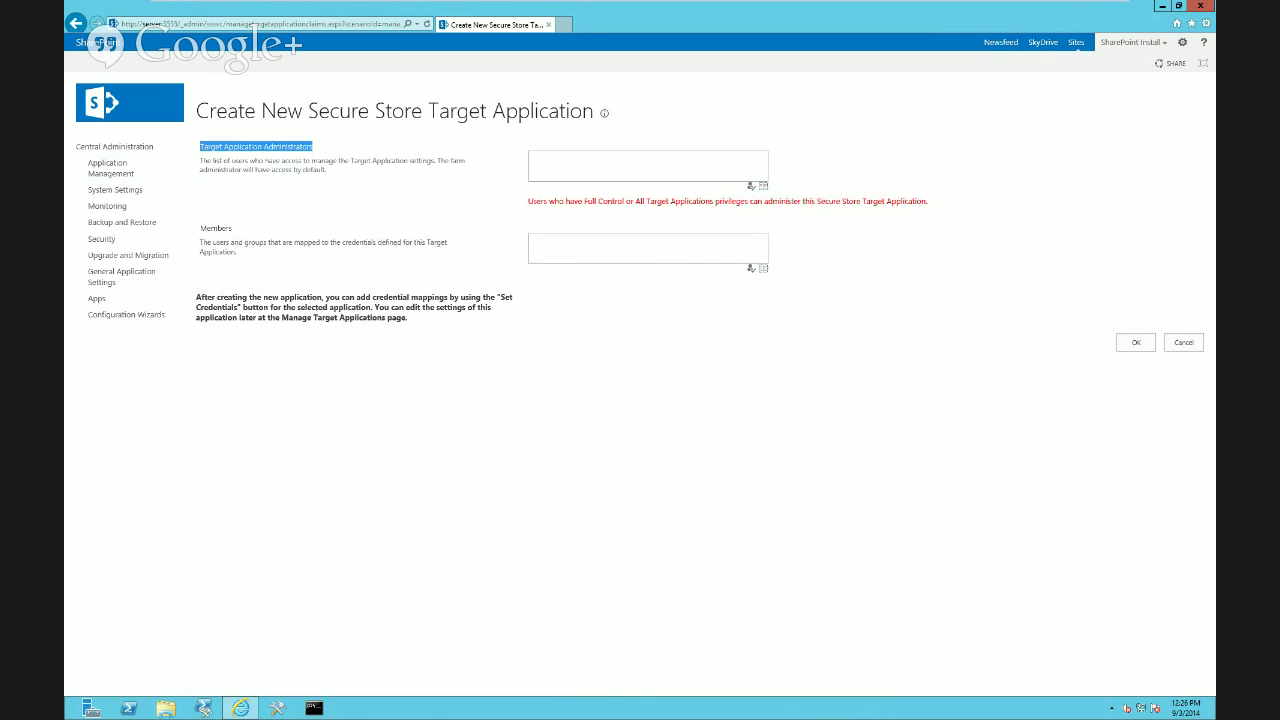
click(648, 166)
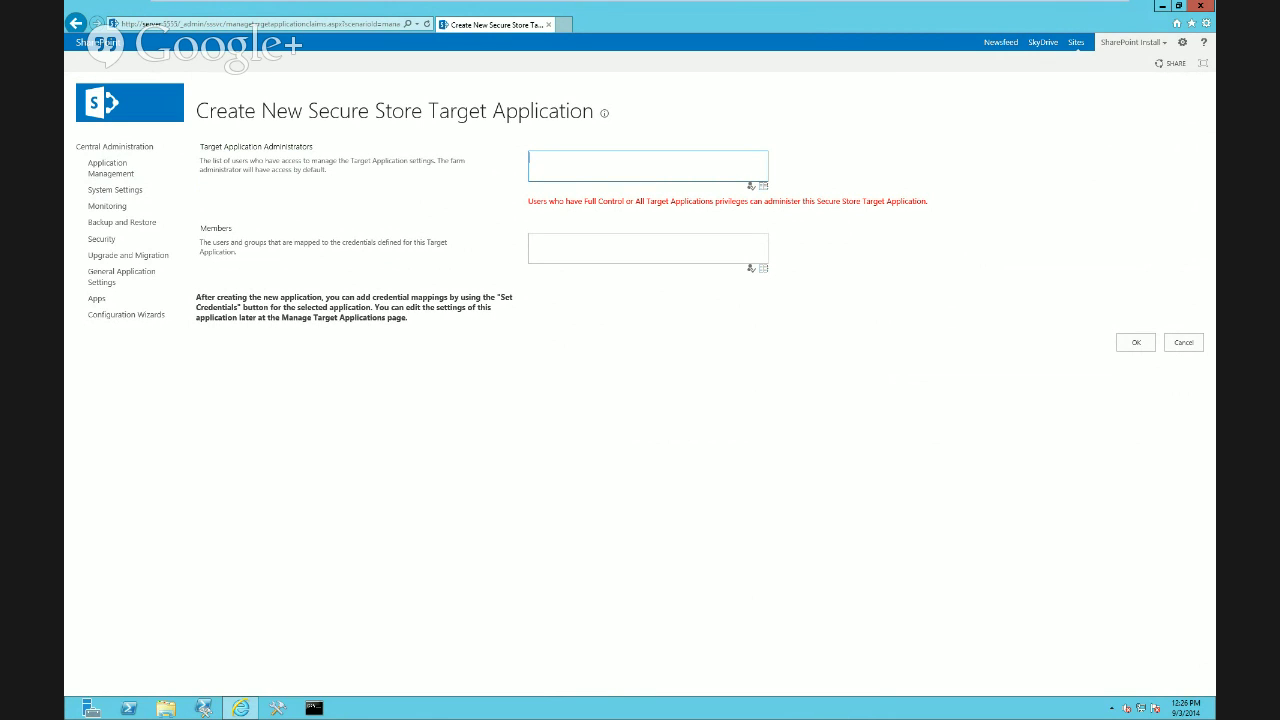
text(contoso\administrator)
key(ctrl+k)
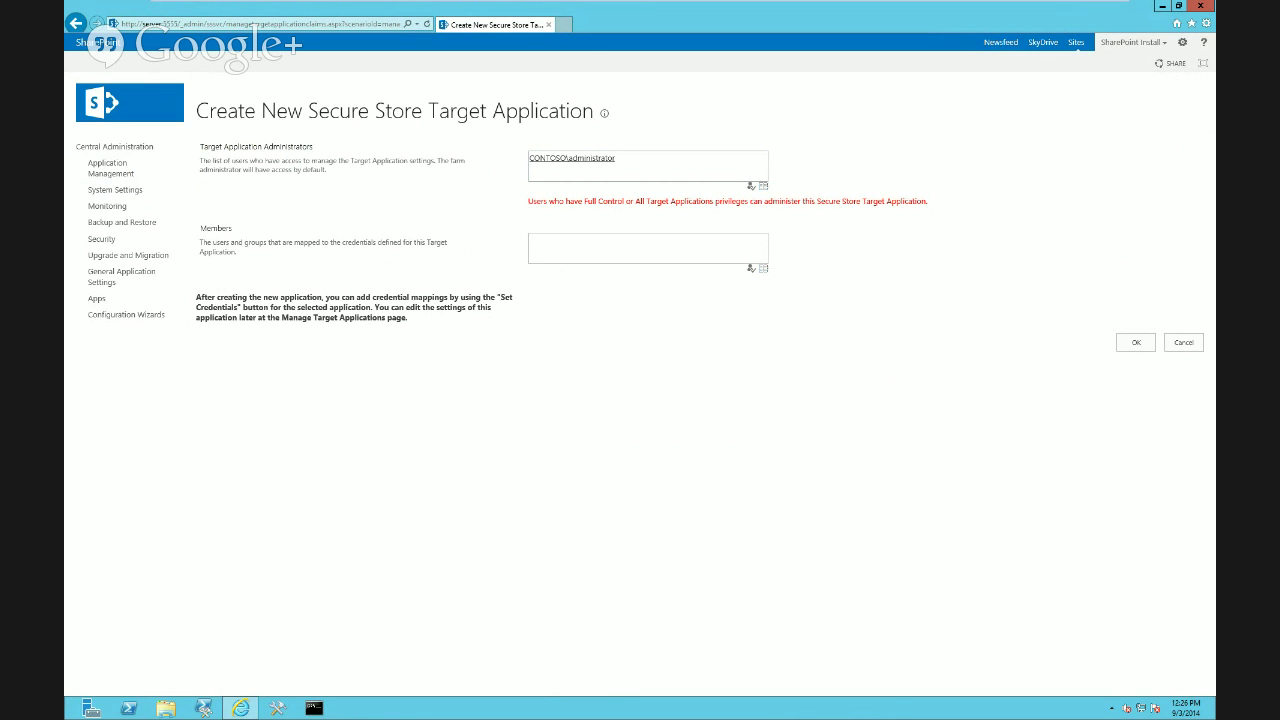
drag(584, 201, 926, 201)
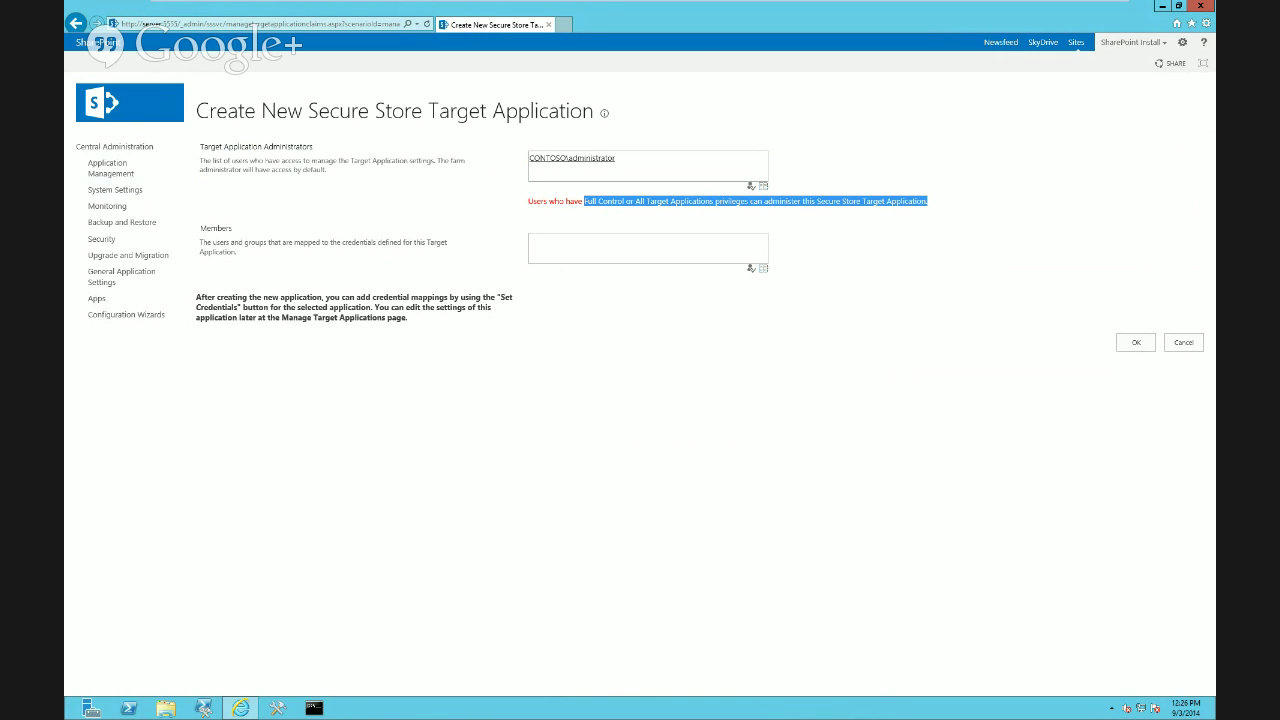
click(926, 214)
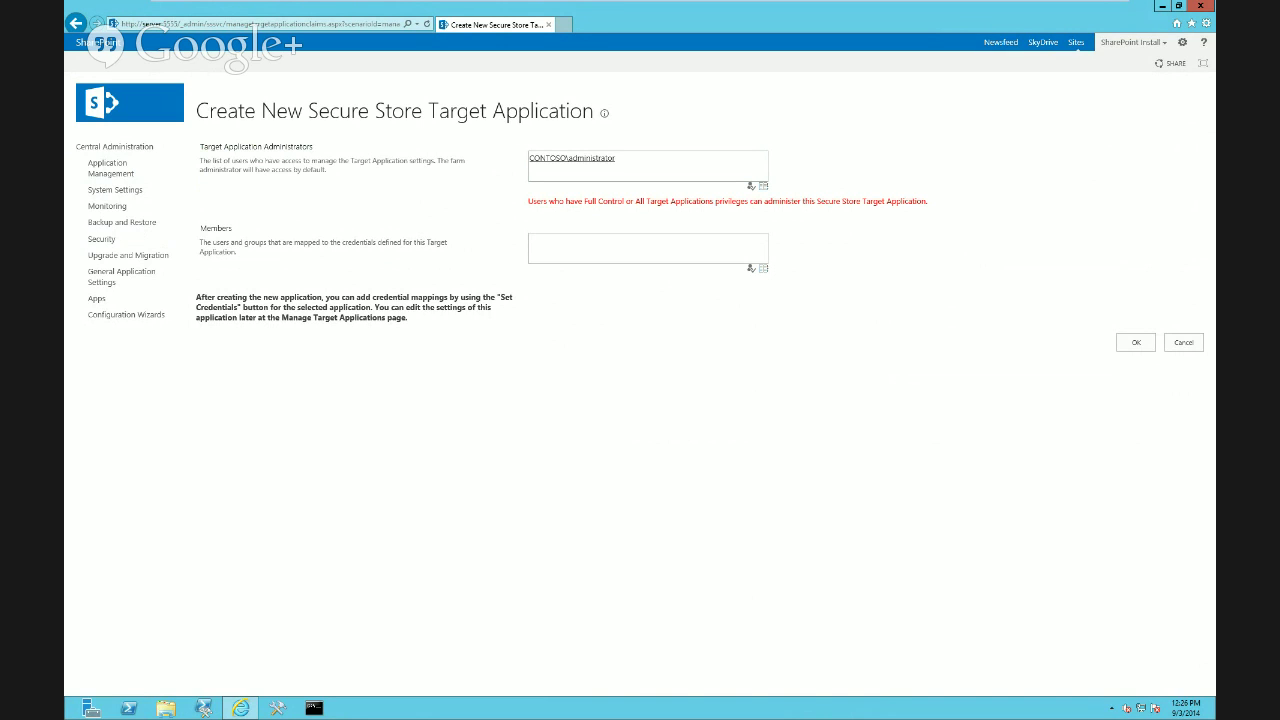
Add domain users and Everyone as members and create the target application
click(640, 248)
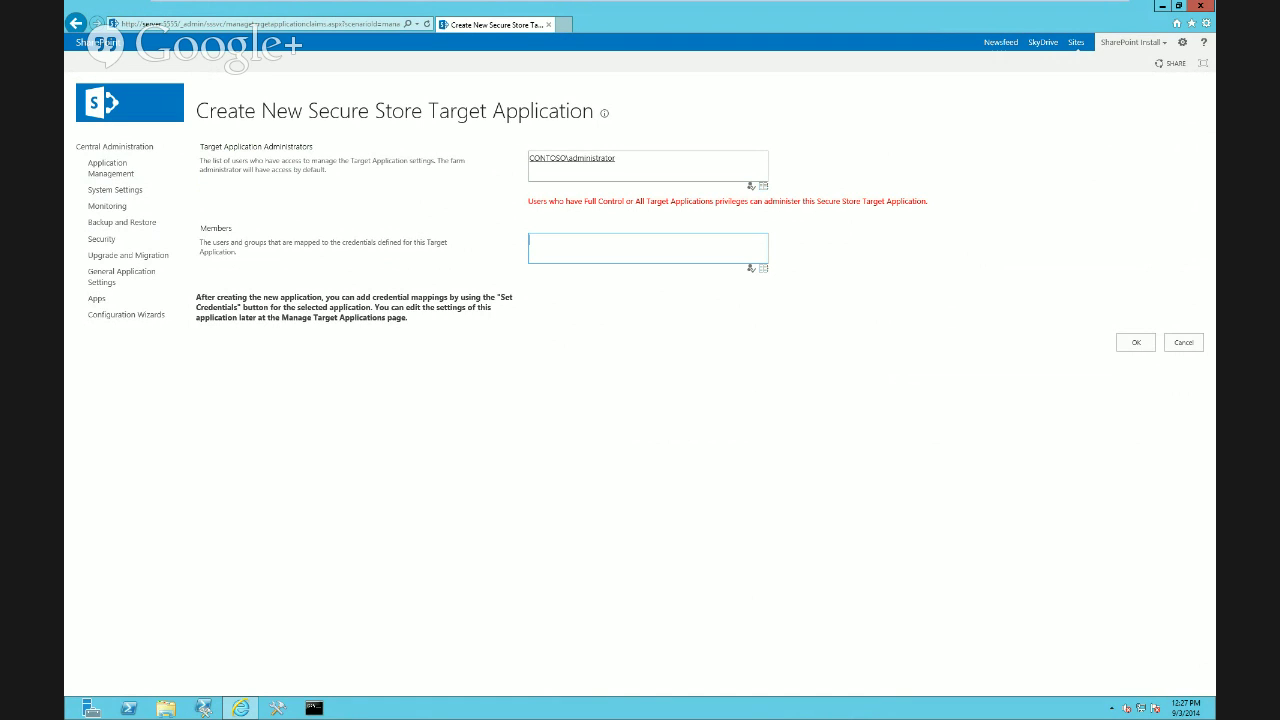
text(domain users)
key(ctrl+k)
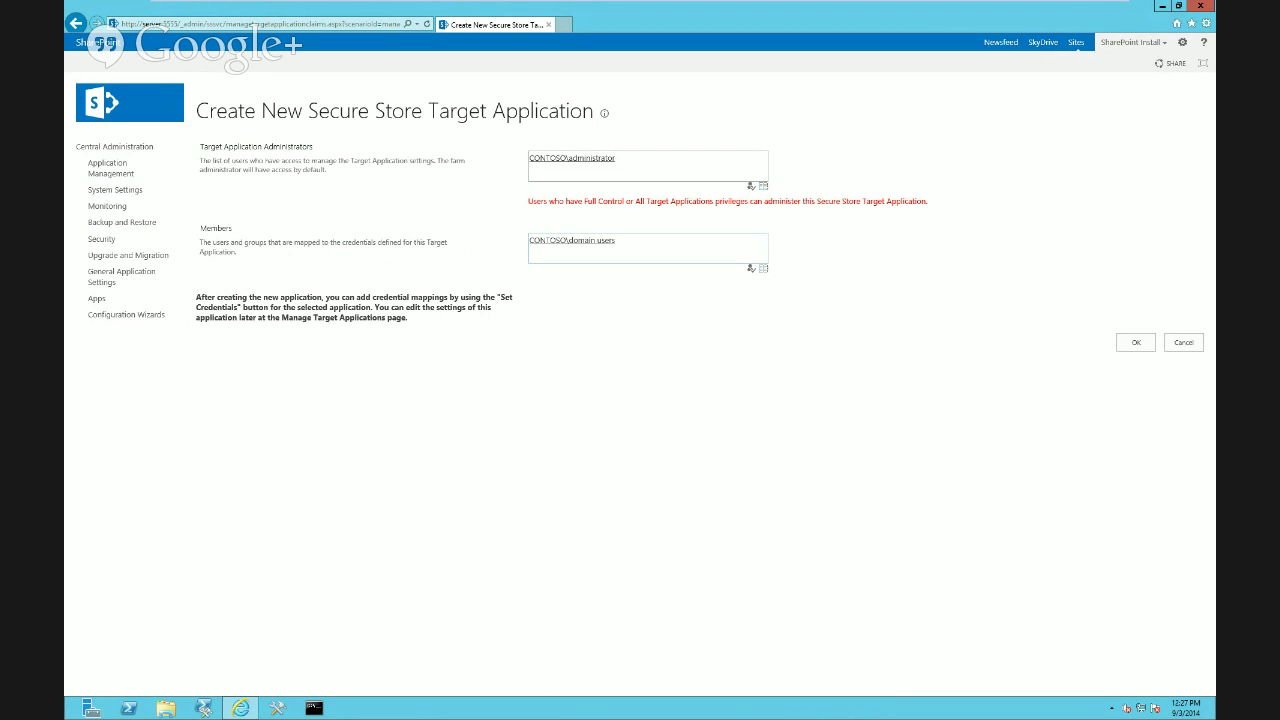
click(617, 241)
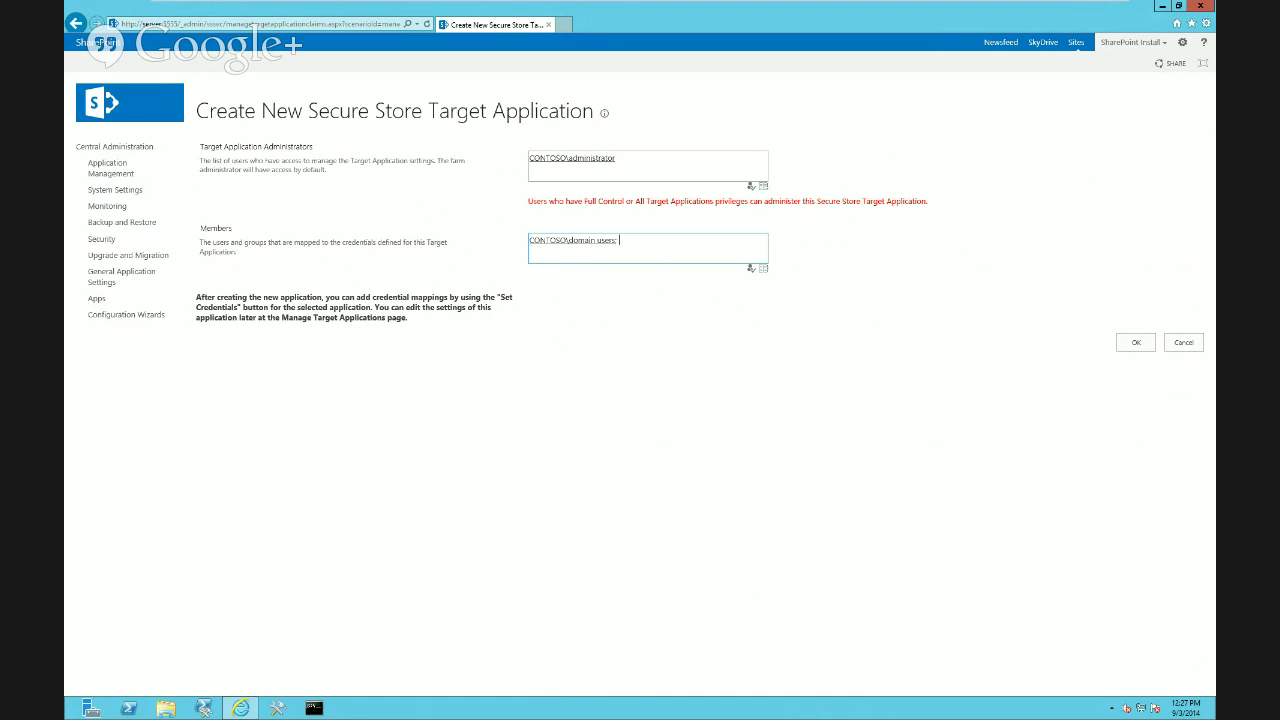
text(everyone)
key(Tab)
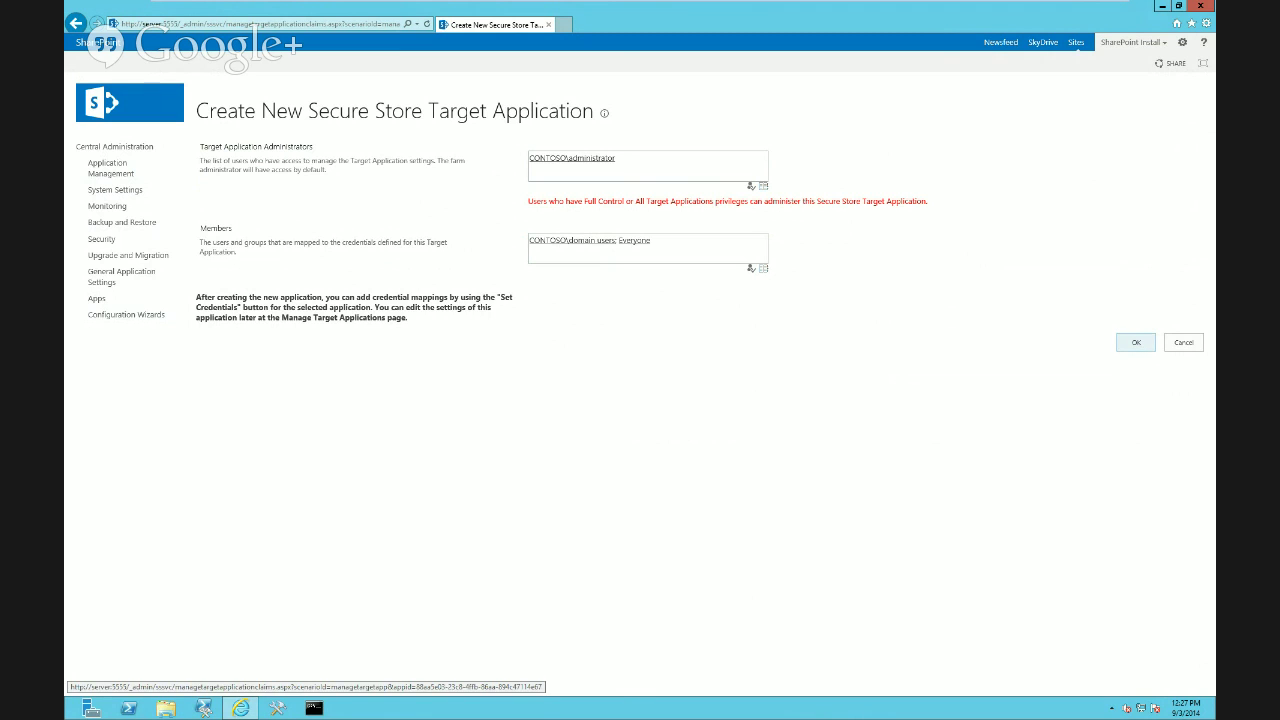
click(1136, 342)
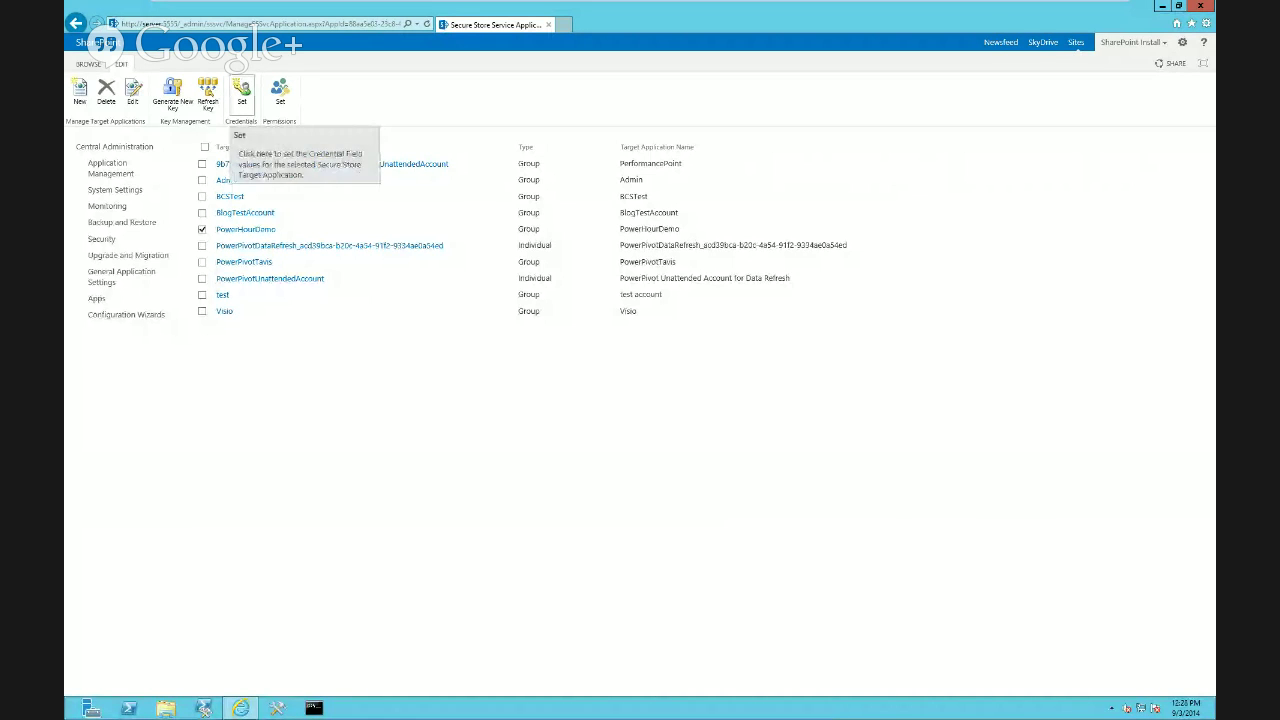
Open Set Credentials for PowerHourDemo and enter CONTOSO\administrator as the Windows user name
click(241, 92)
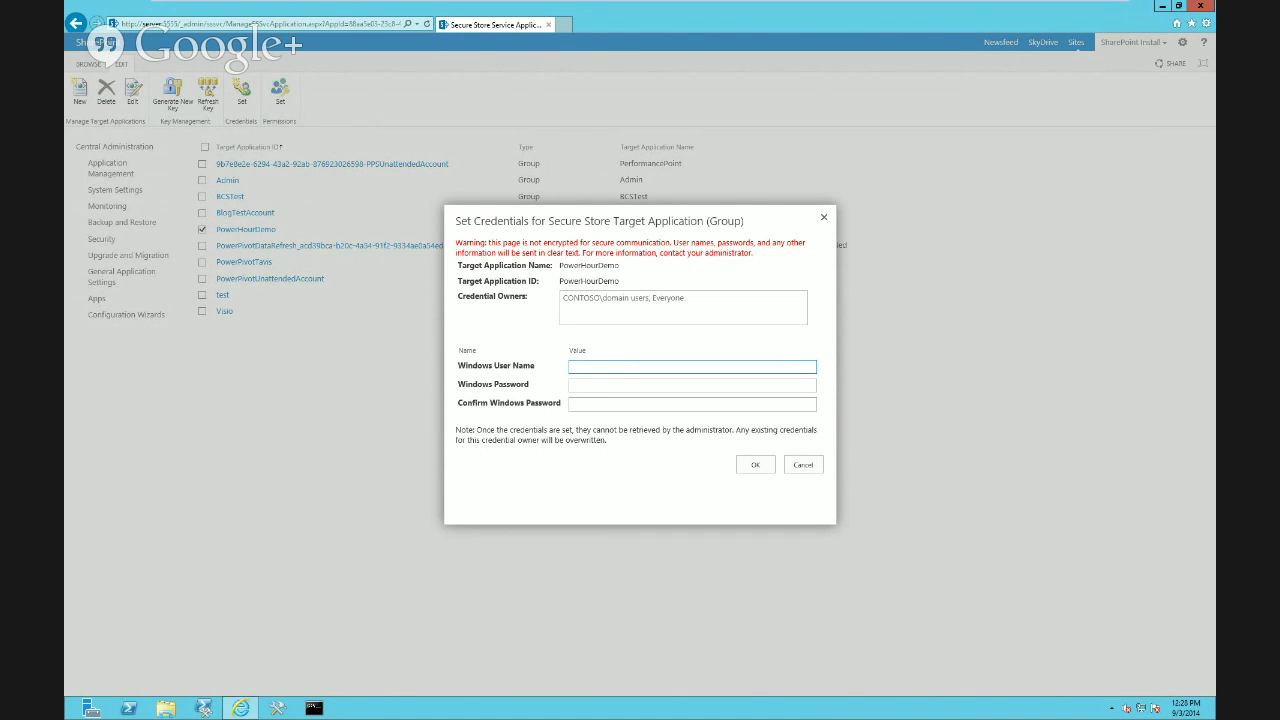
click(640, 385)
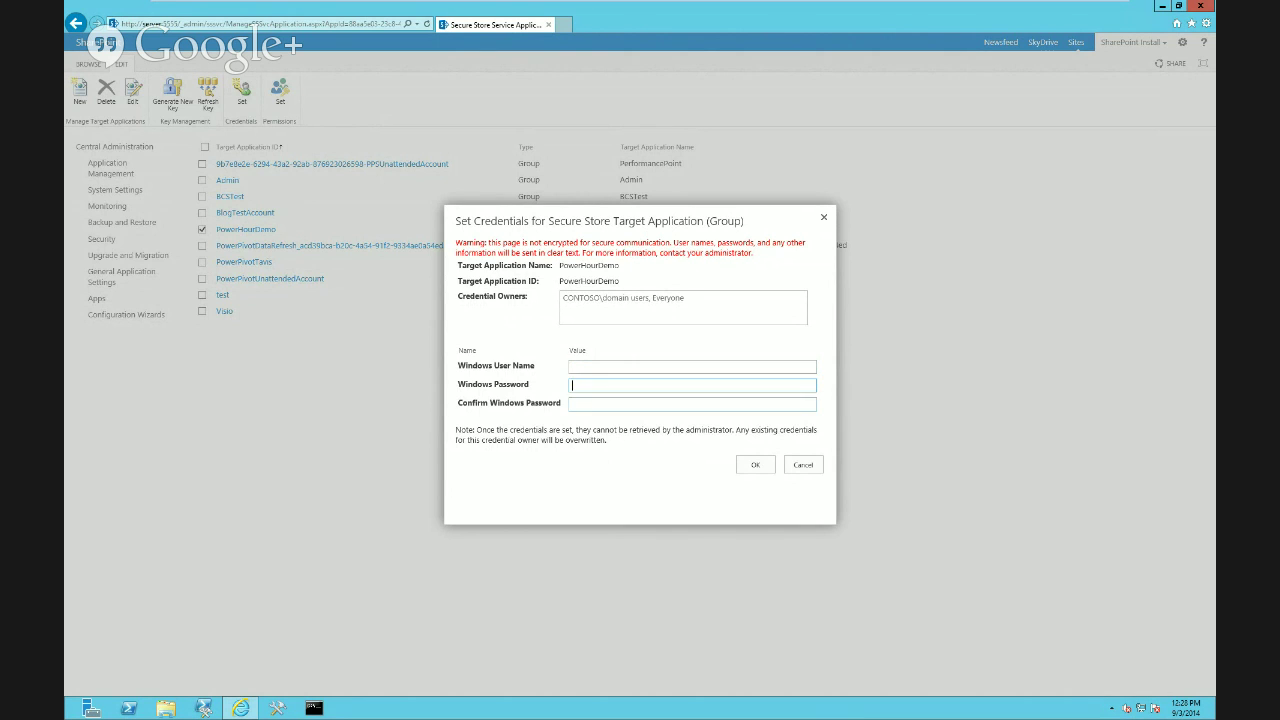
click(640, 404)
click(640, 385)
click(640, 404)
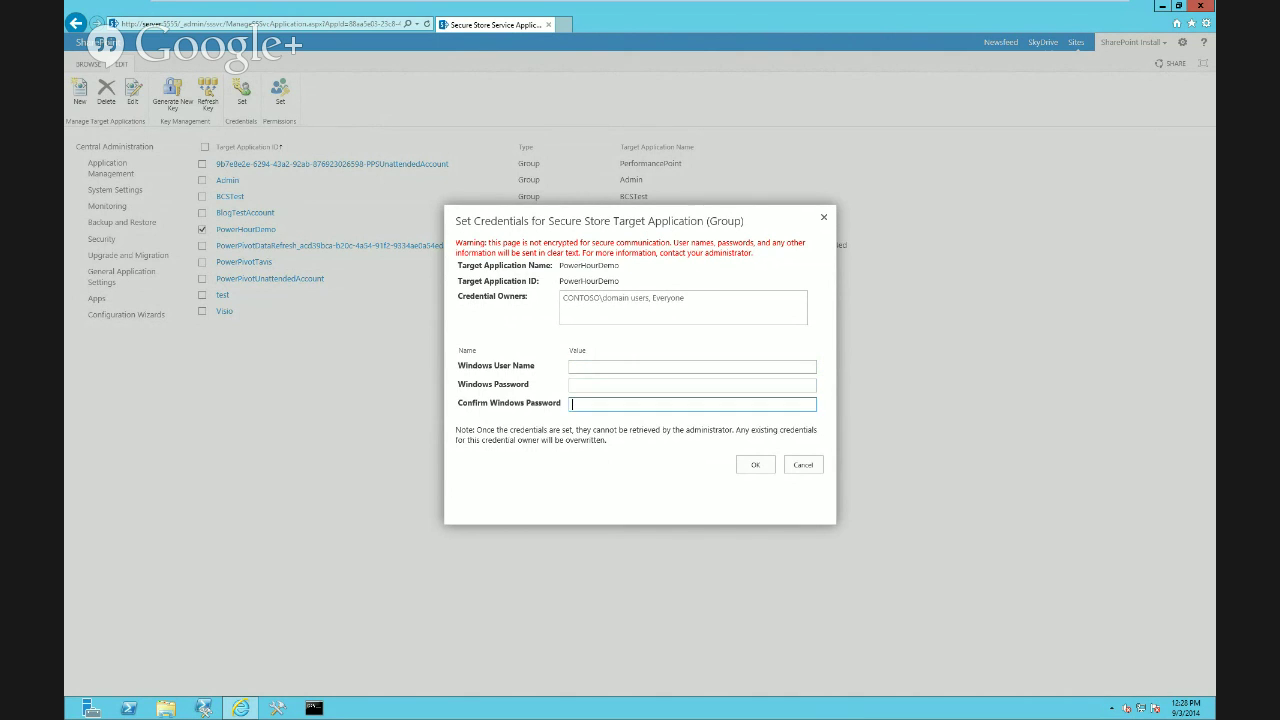
click(640, 385)
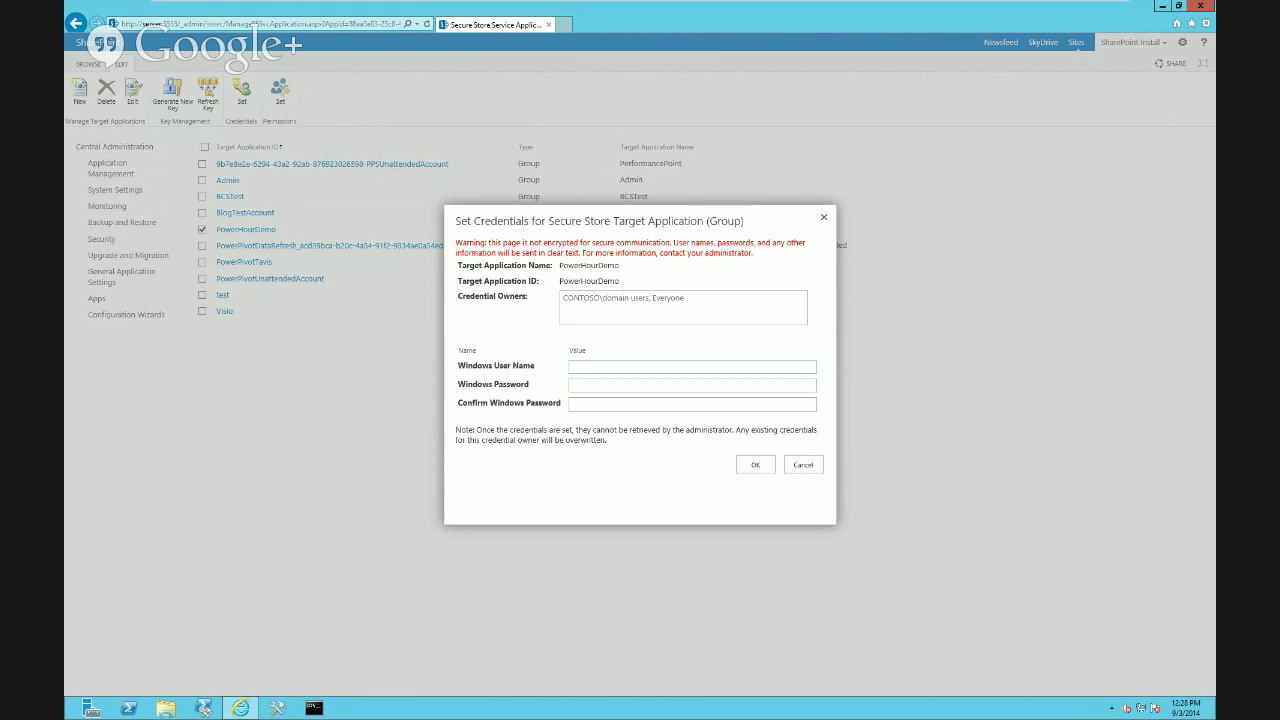
text(CONTOSO\administrator)
key(ctrl+a)
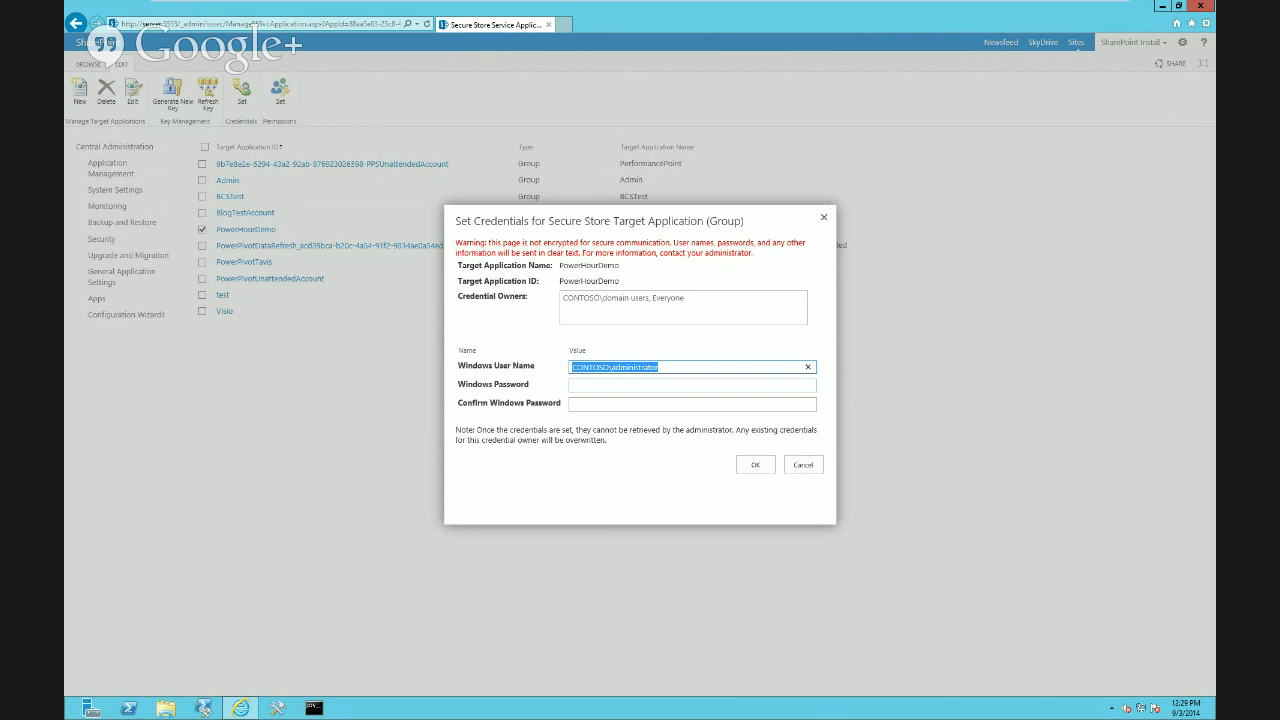
click(598, 385)
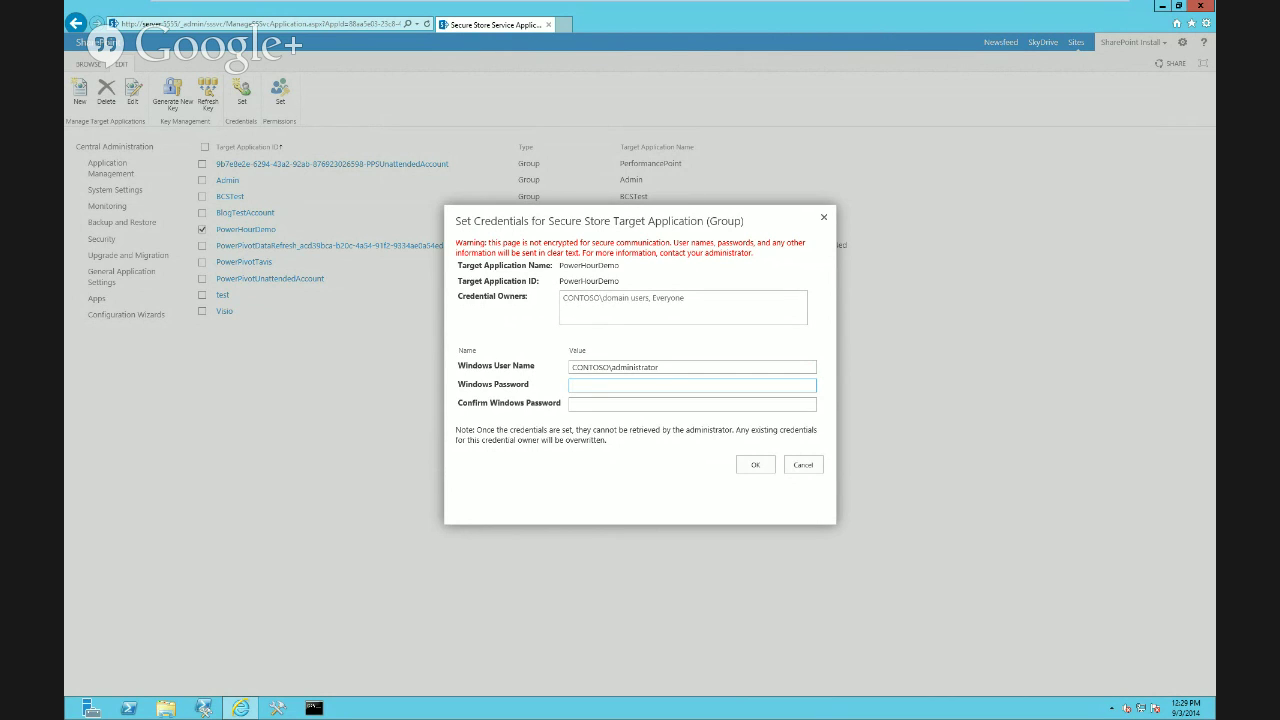
Enter and confirm the Windows password, then save the credentials
text(**********)
key(Tab)
text(*)
key(BackSpace)
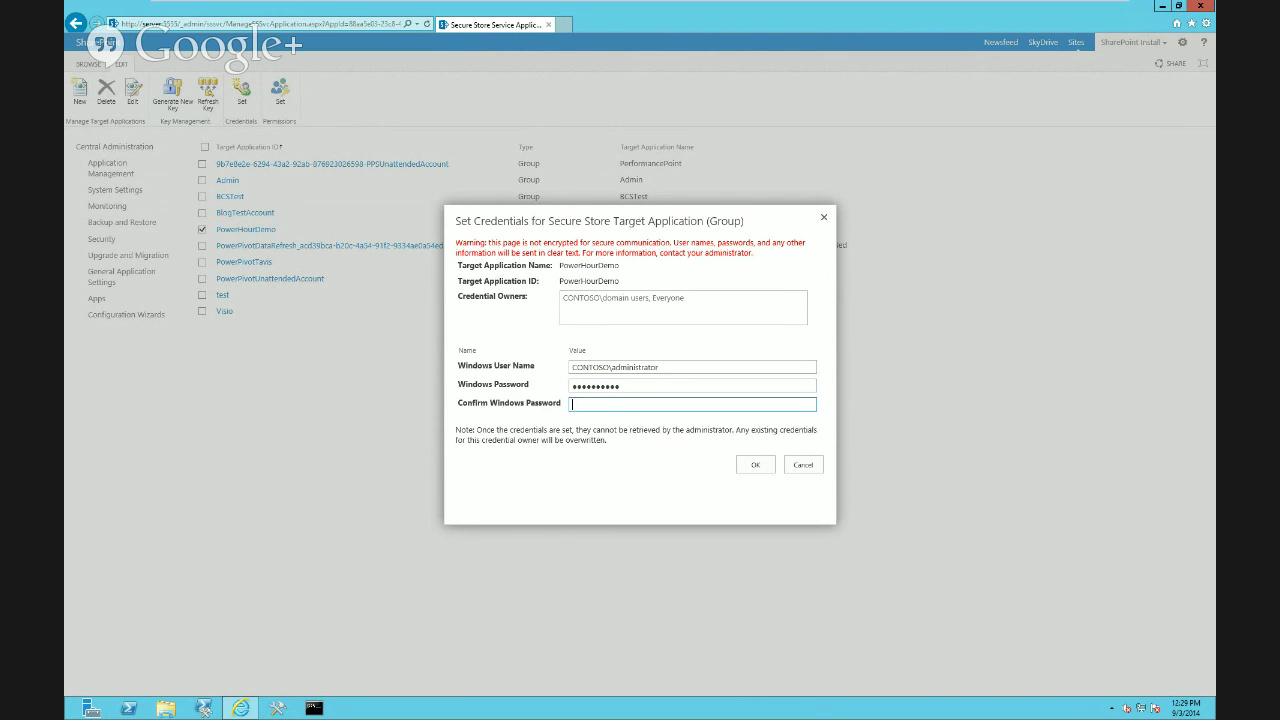
text(**********)
key(shift+Tab)
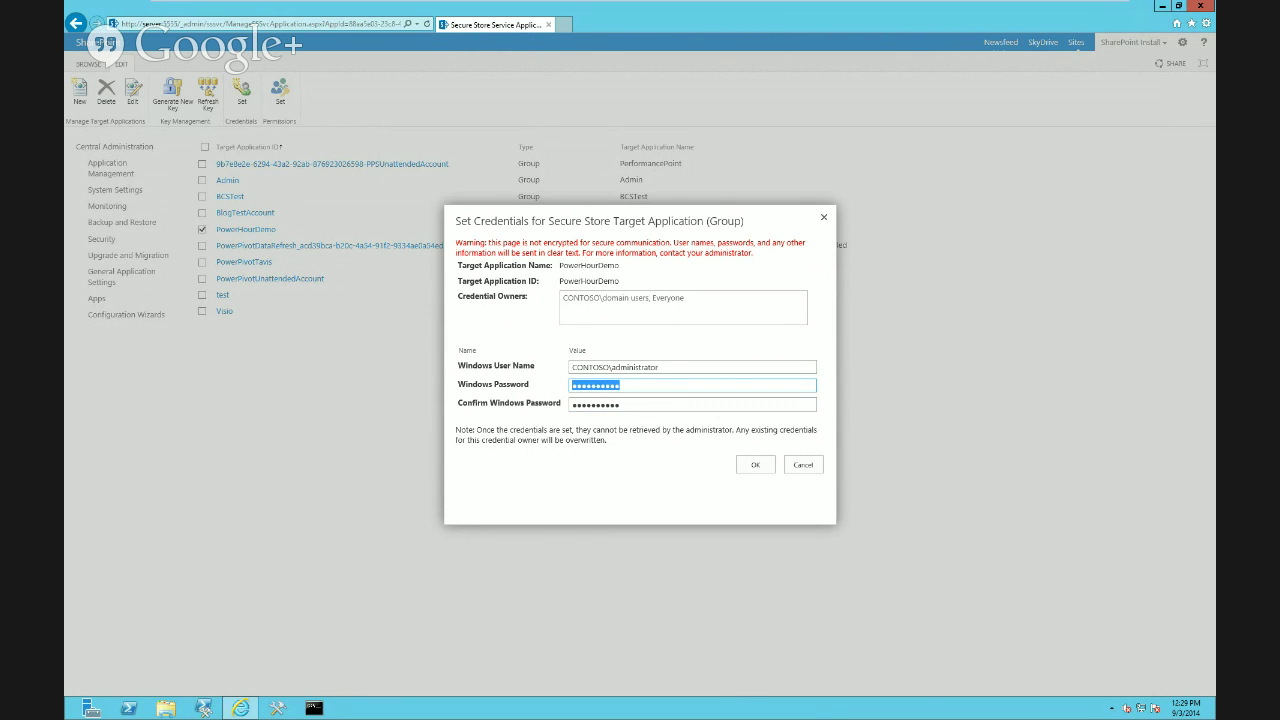
text(**********)
click(755, 464)
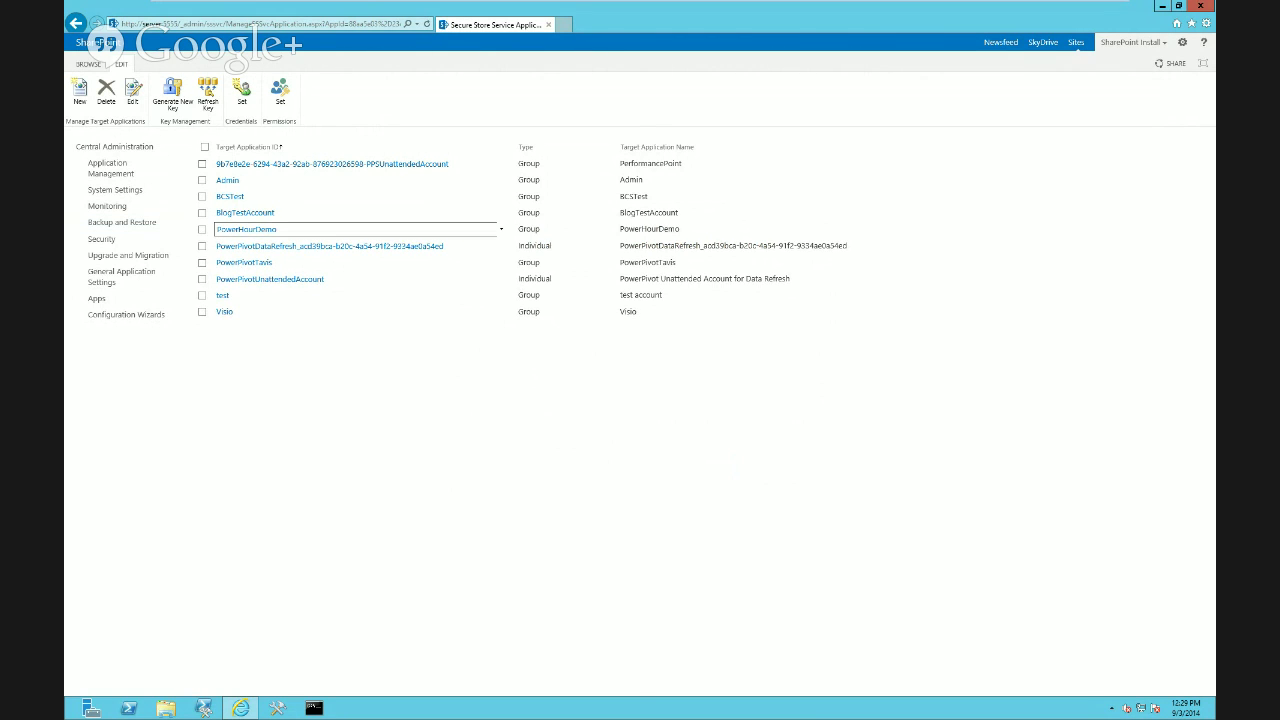
drag(290, 230, 226, 230)
click(226, 230)
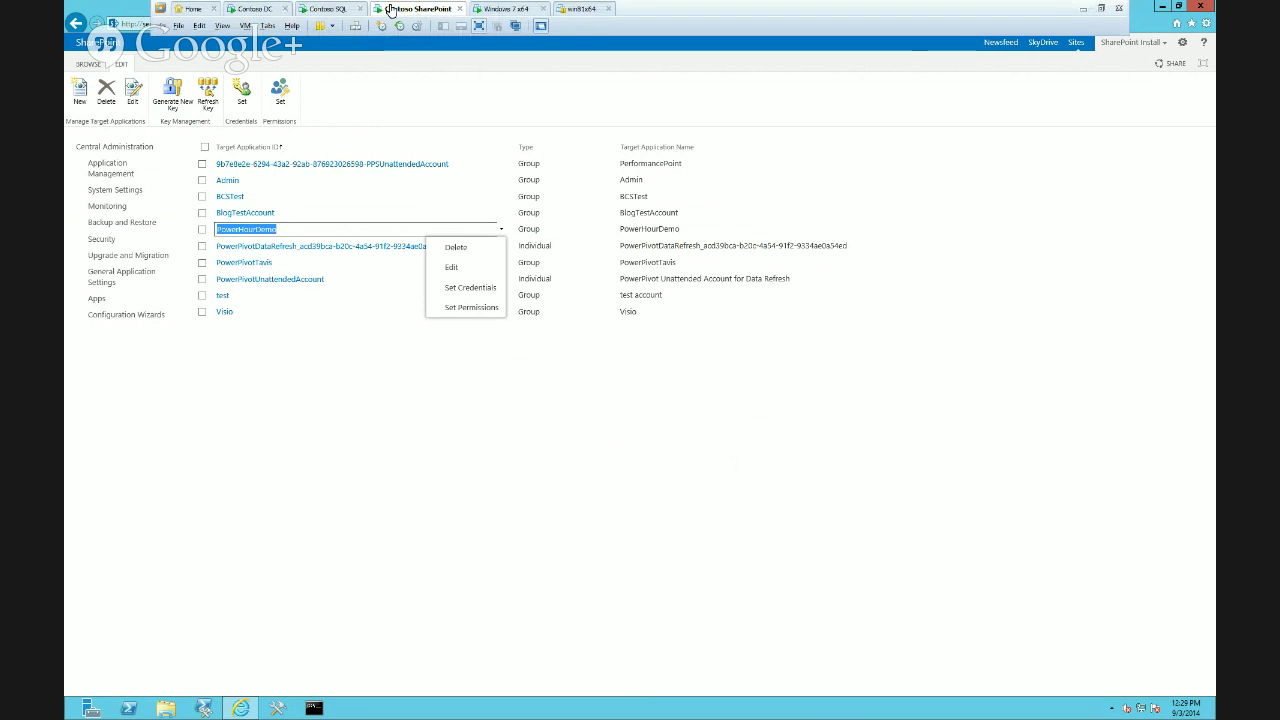
Set the SampleData connection's Excel Services authentication to the stored account PowerHourDemo
click(332, 12)
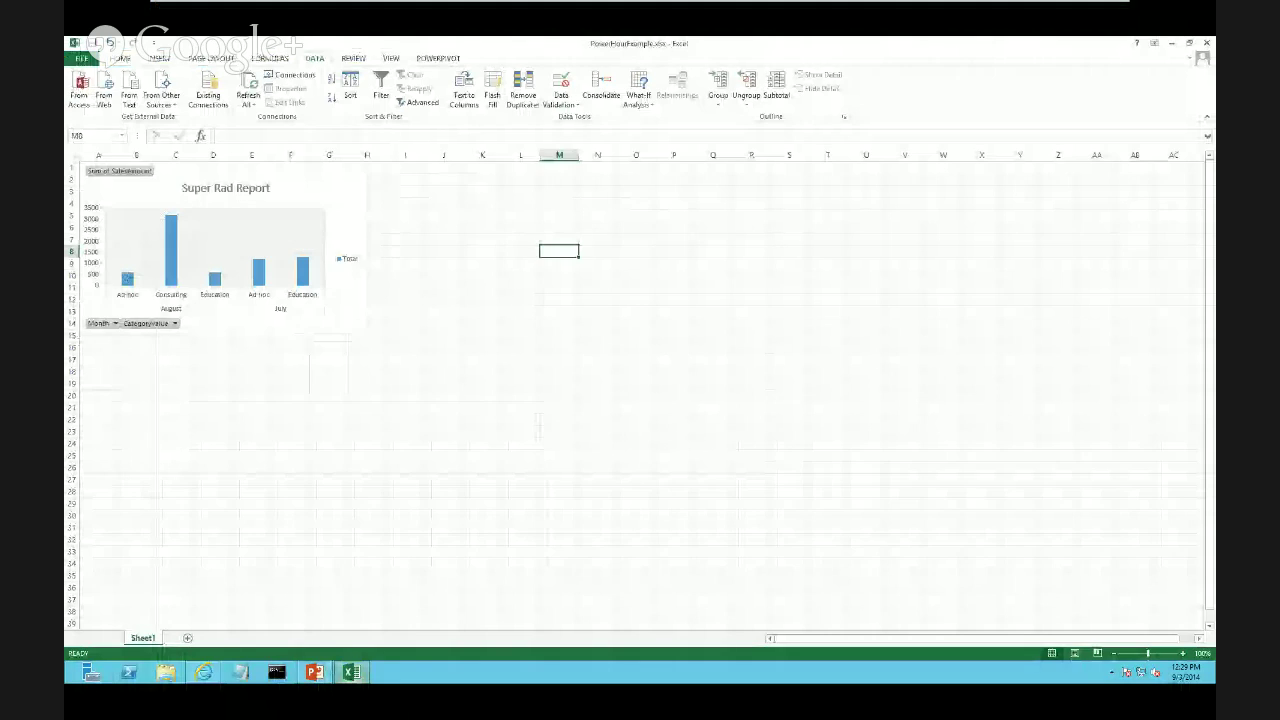
click(290, 75)
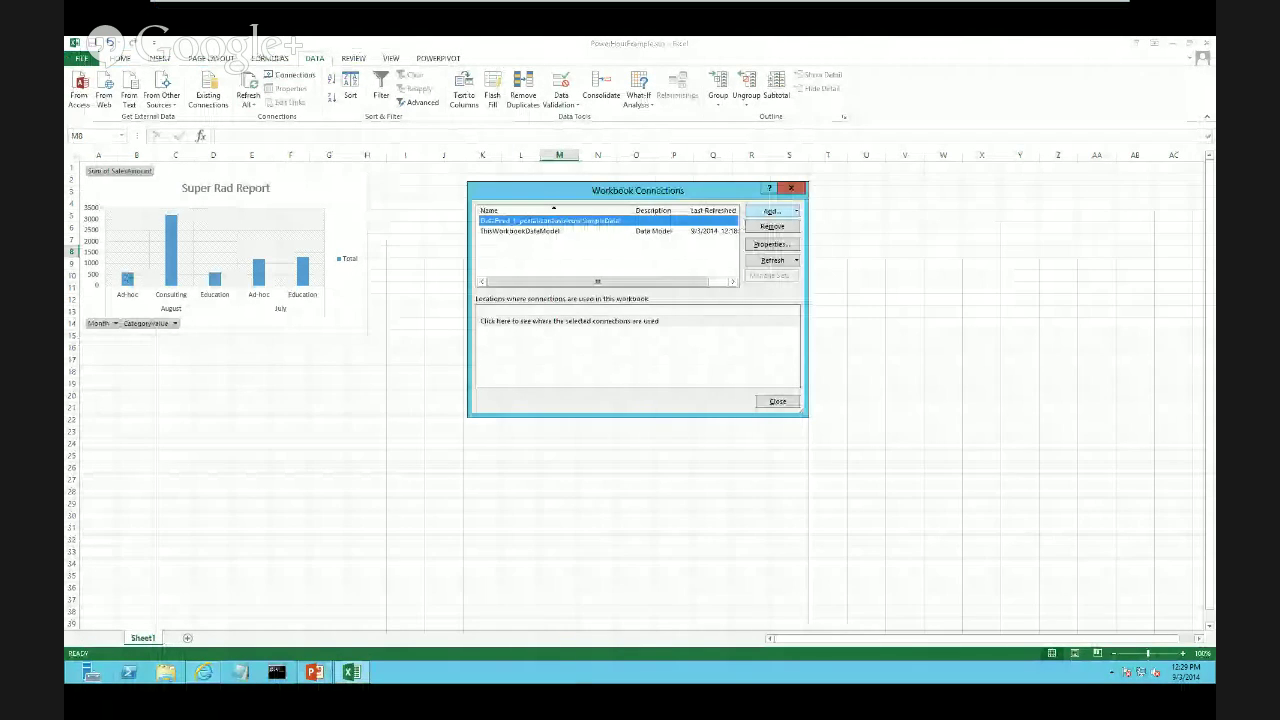
click(778, 243)
click(571, 204)
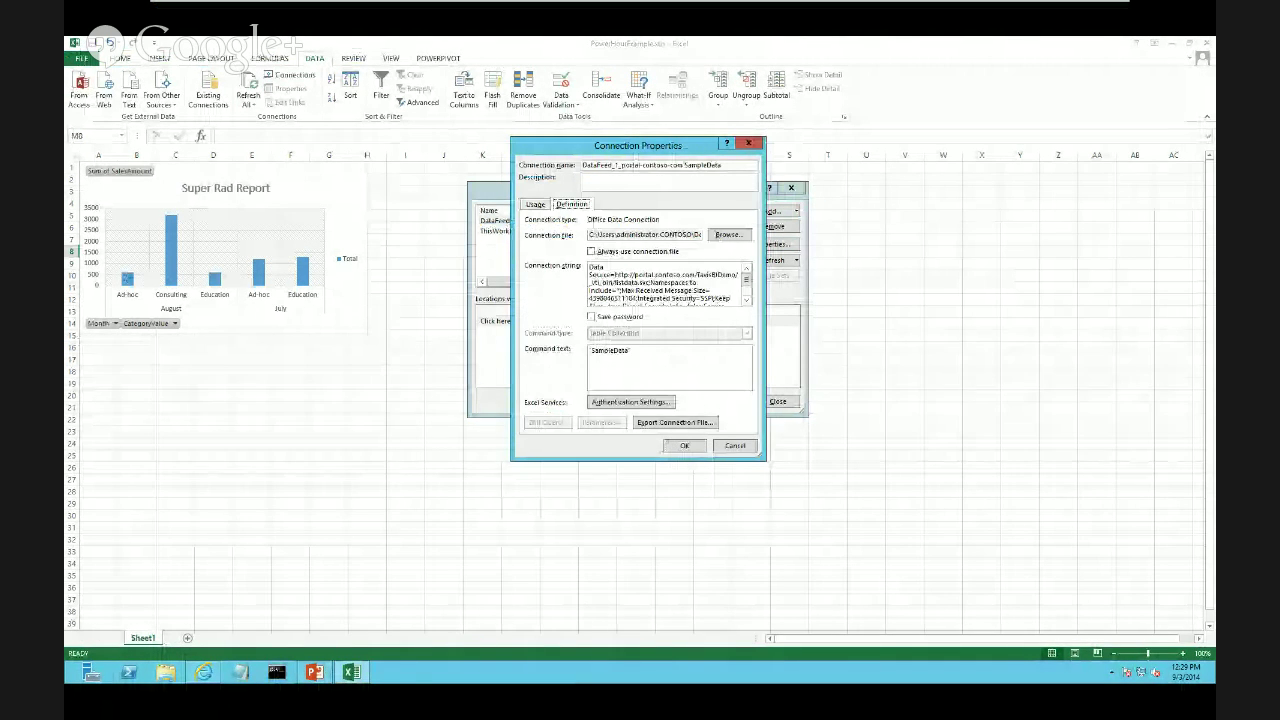
click(630, 402)
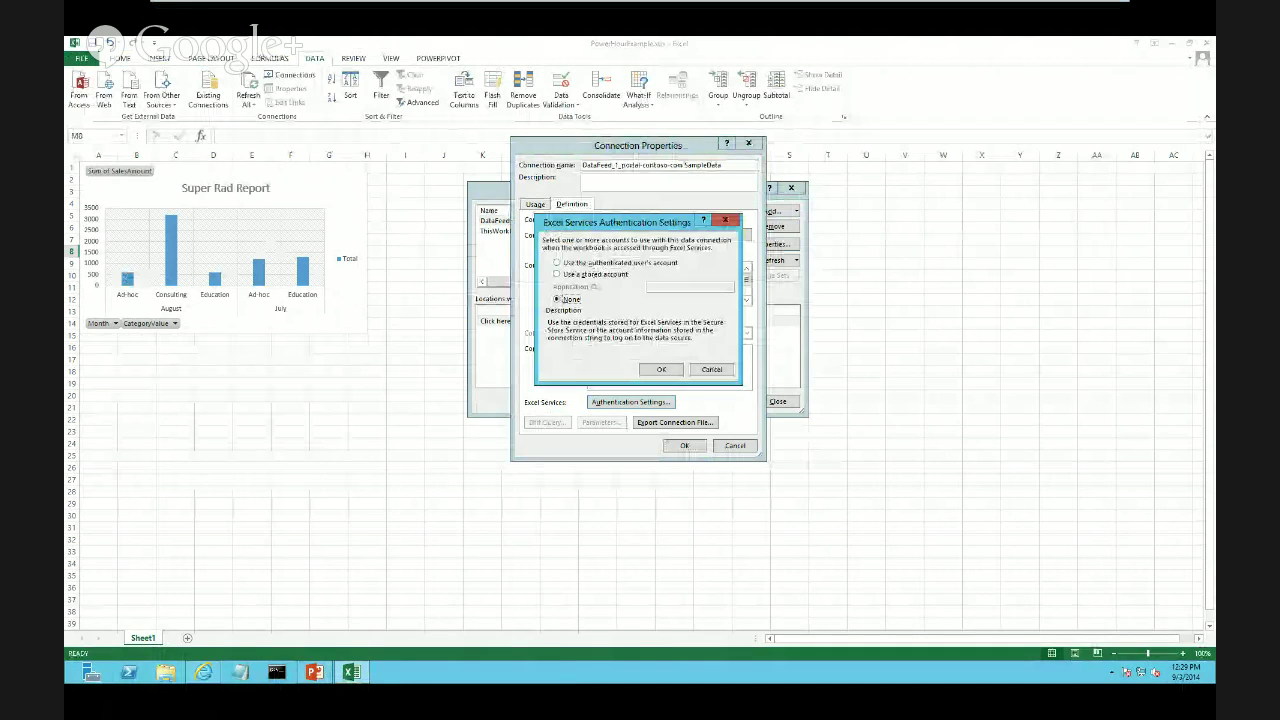
click(556, 274)
text(PowerHourDemo)
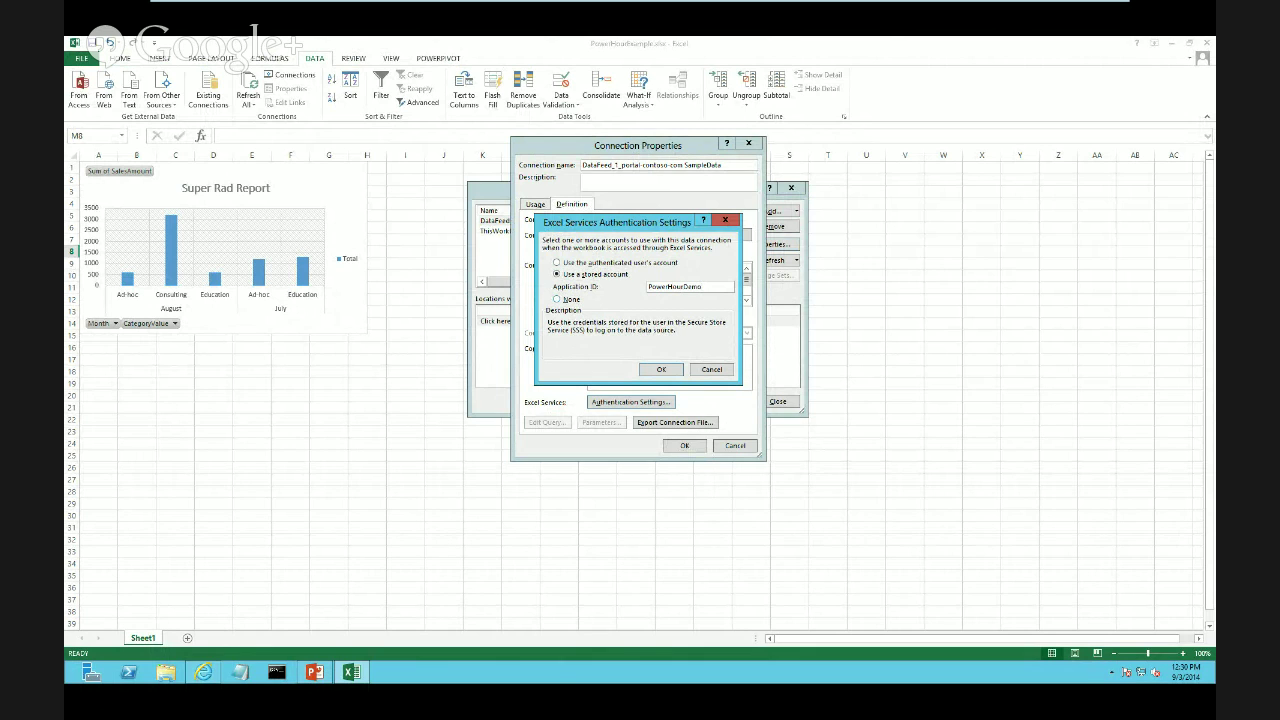
Go to Application Management > Manage service applications and open Excel Services
mouse_move(584, 6)
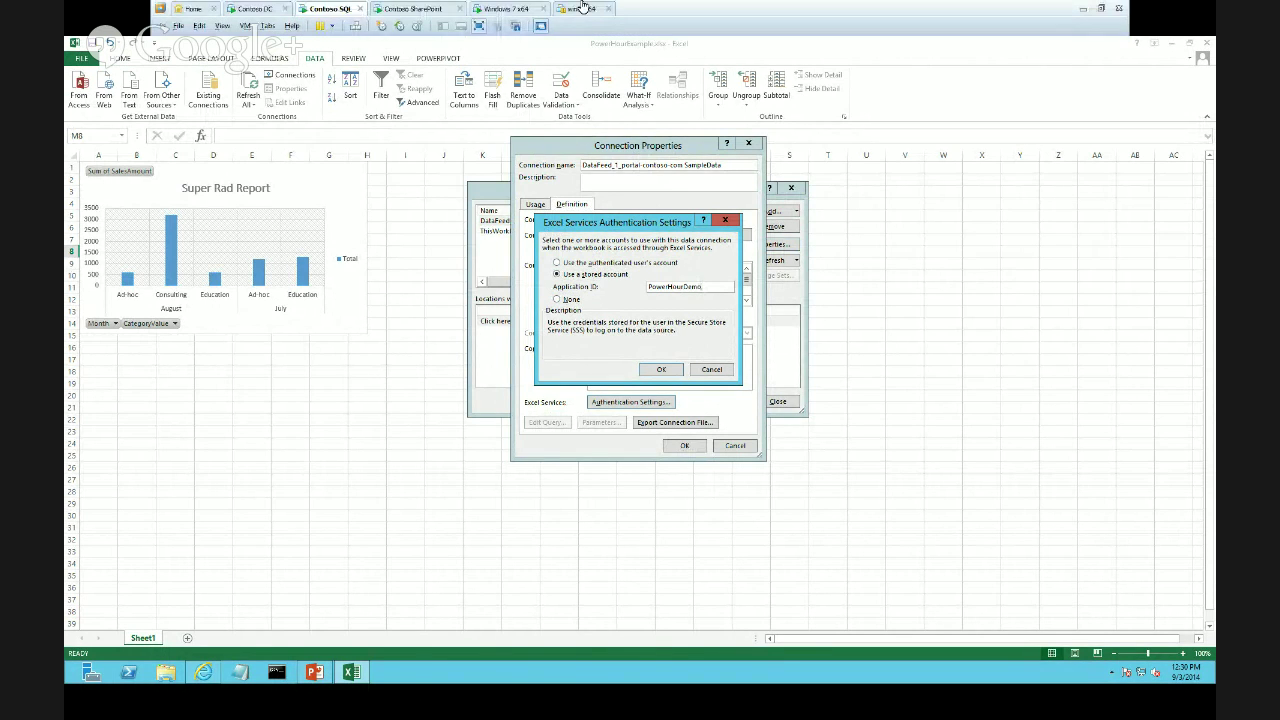
click(381, 9)
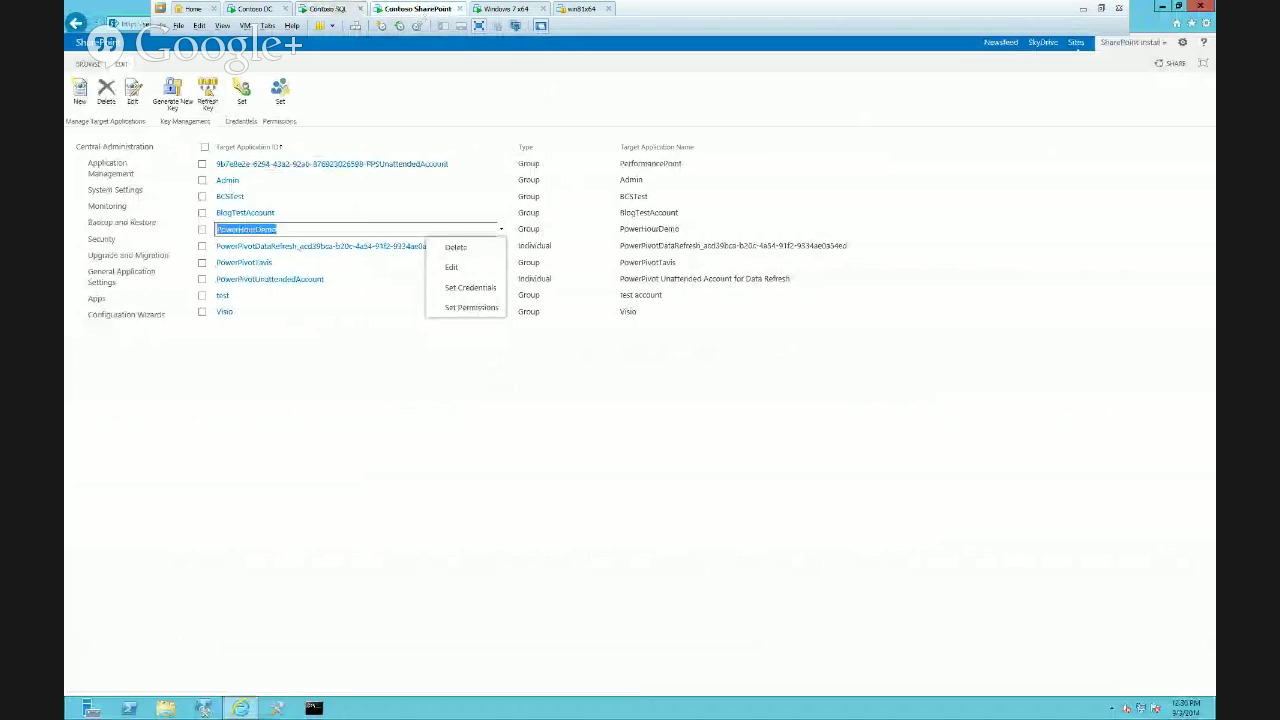
click(400, 100)
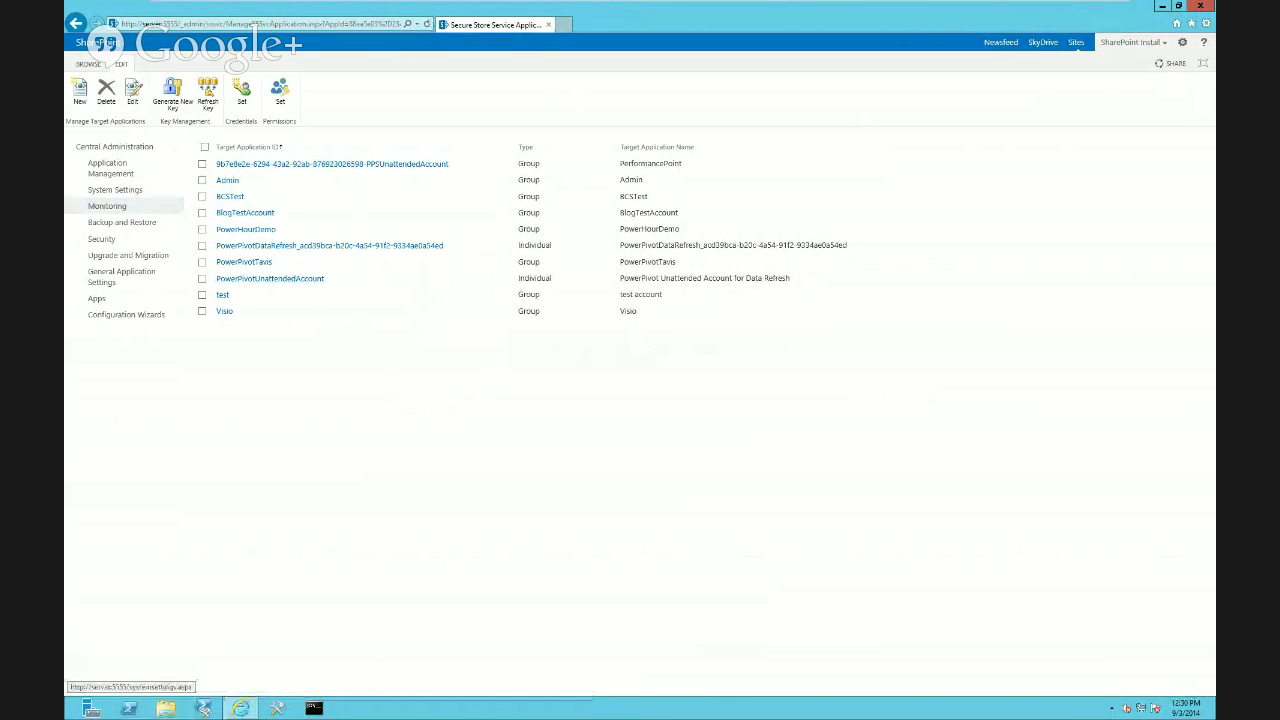
click(108, 167)
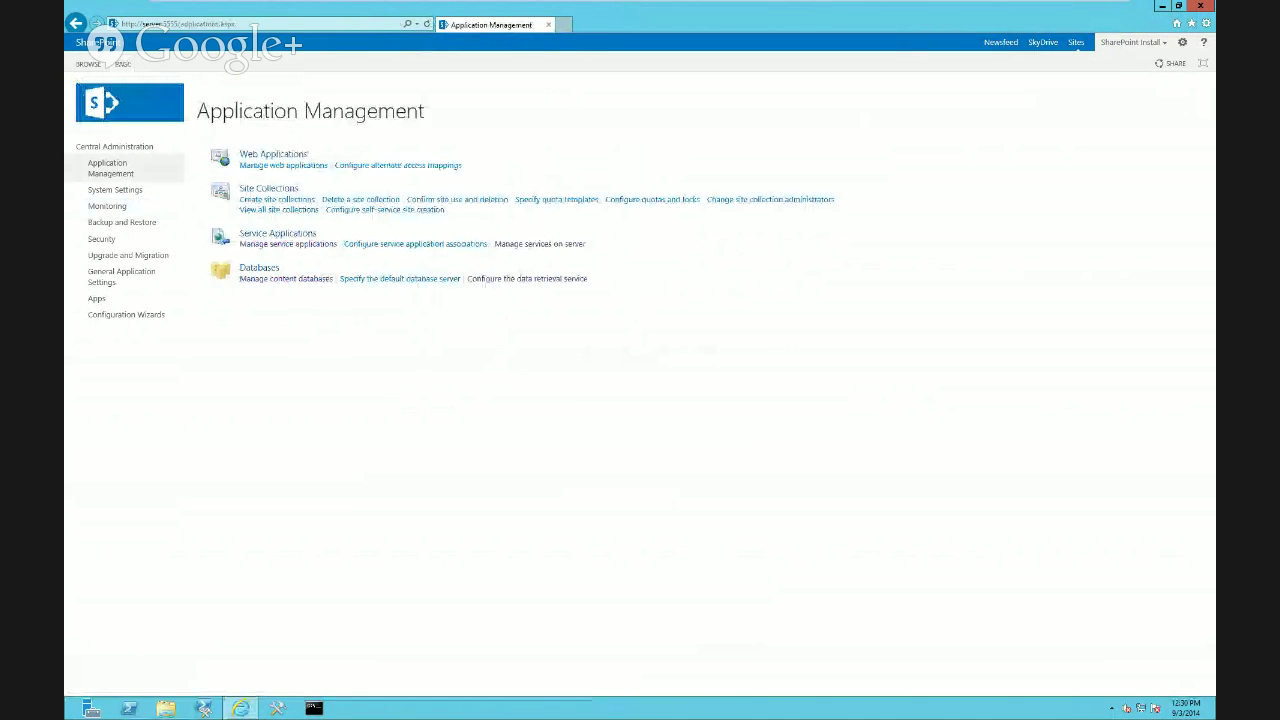
click(288, 244)
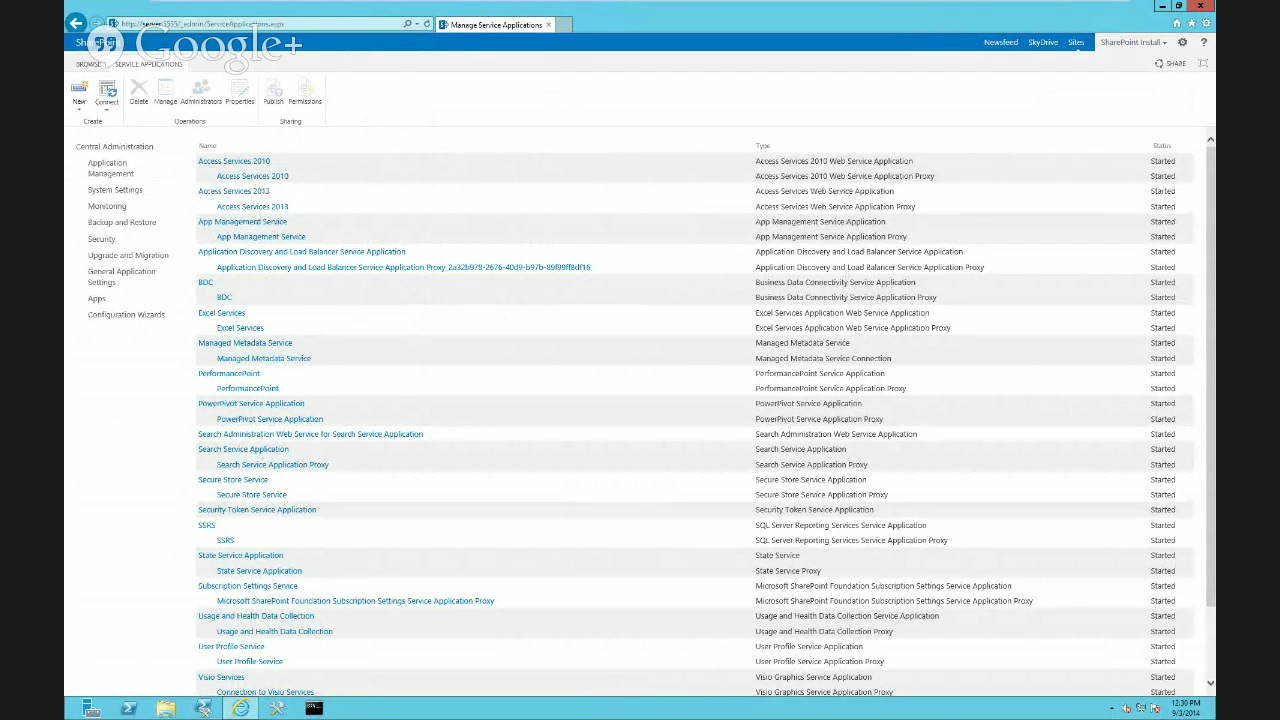
click(221, 312)
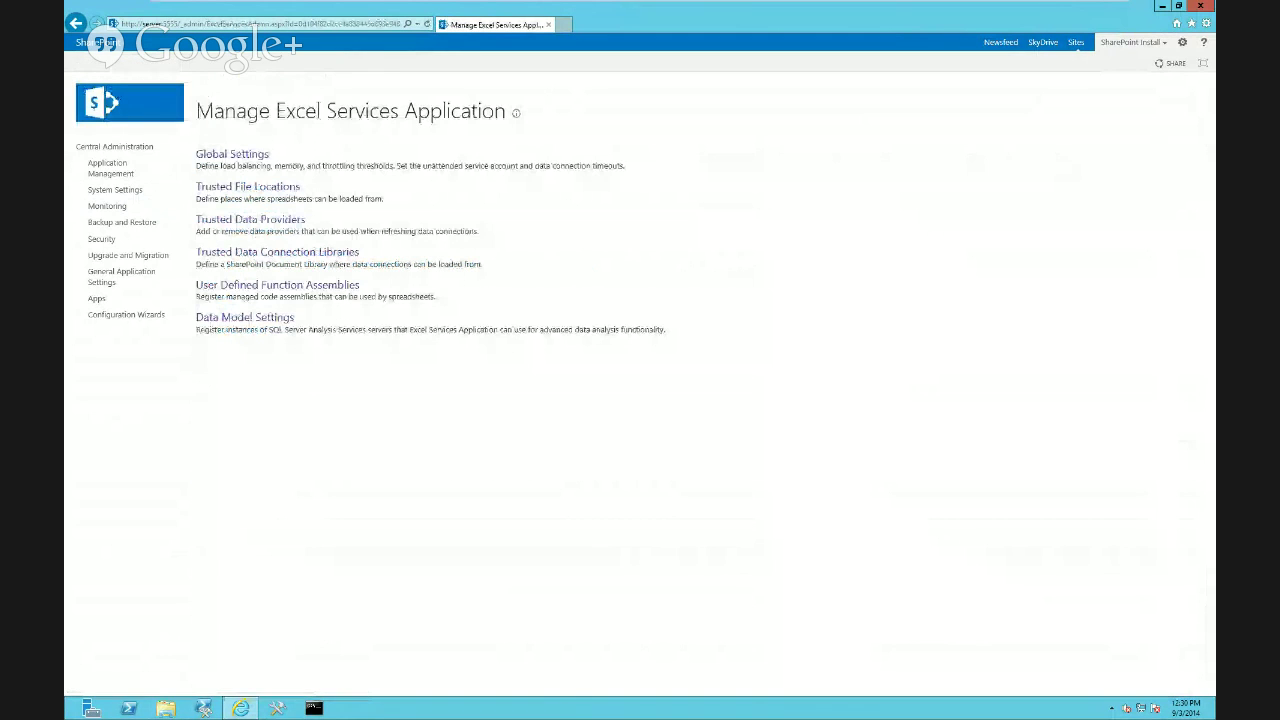
In Global Settings, replace the Unattended Service Account target application ID with PowerHourDemo and save
click(232, 153)
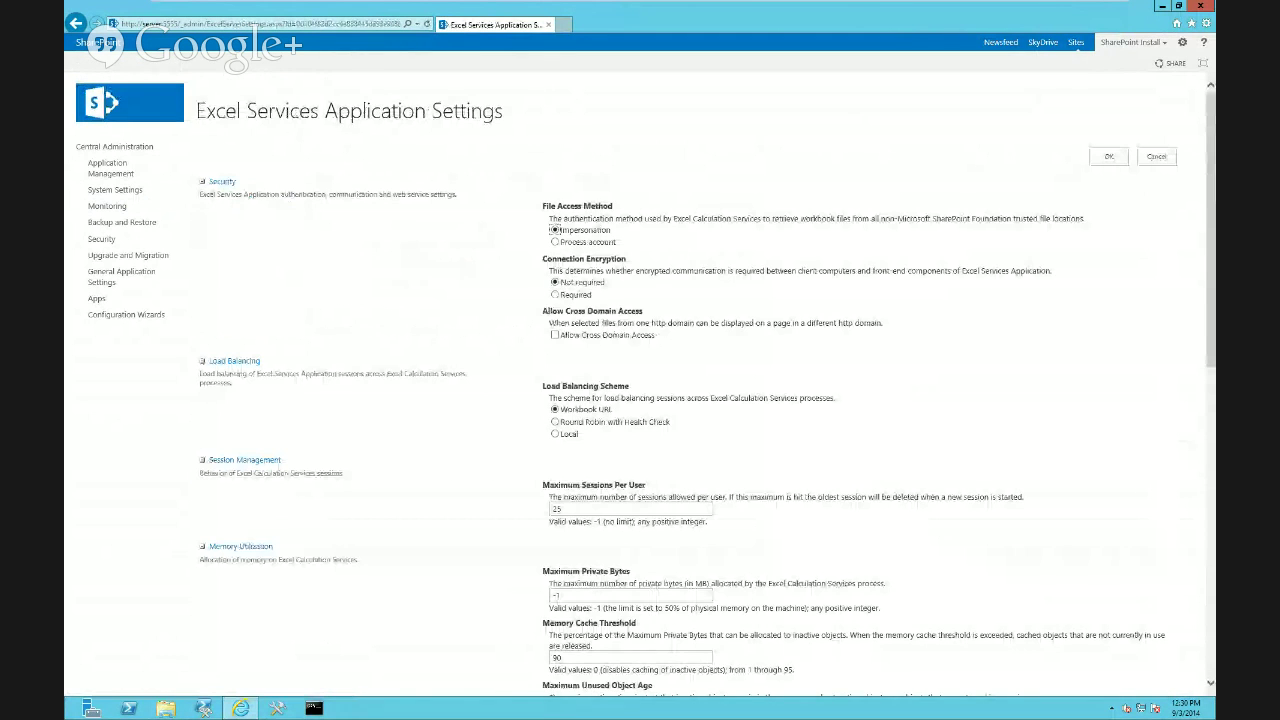
scroll(640, 380, down, 5)
scroll(640, 380, down, 4)
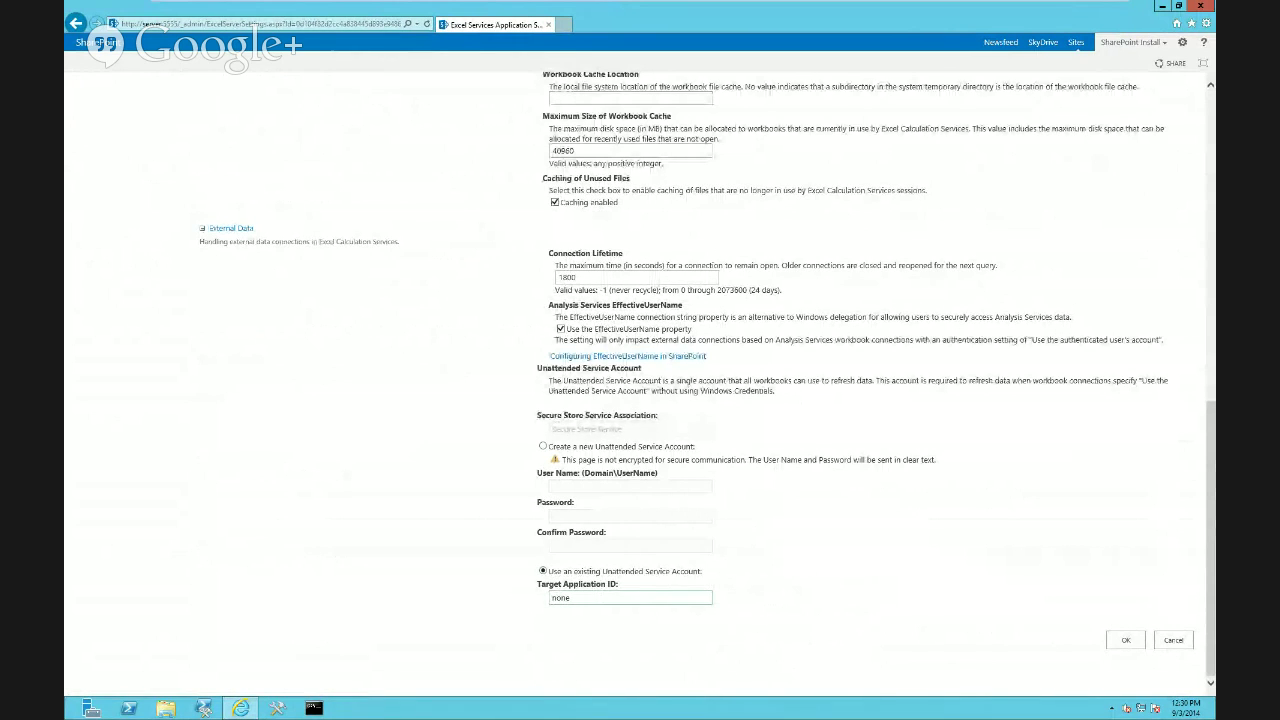
double_click(561, 598)
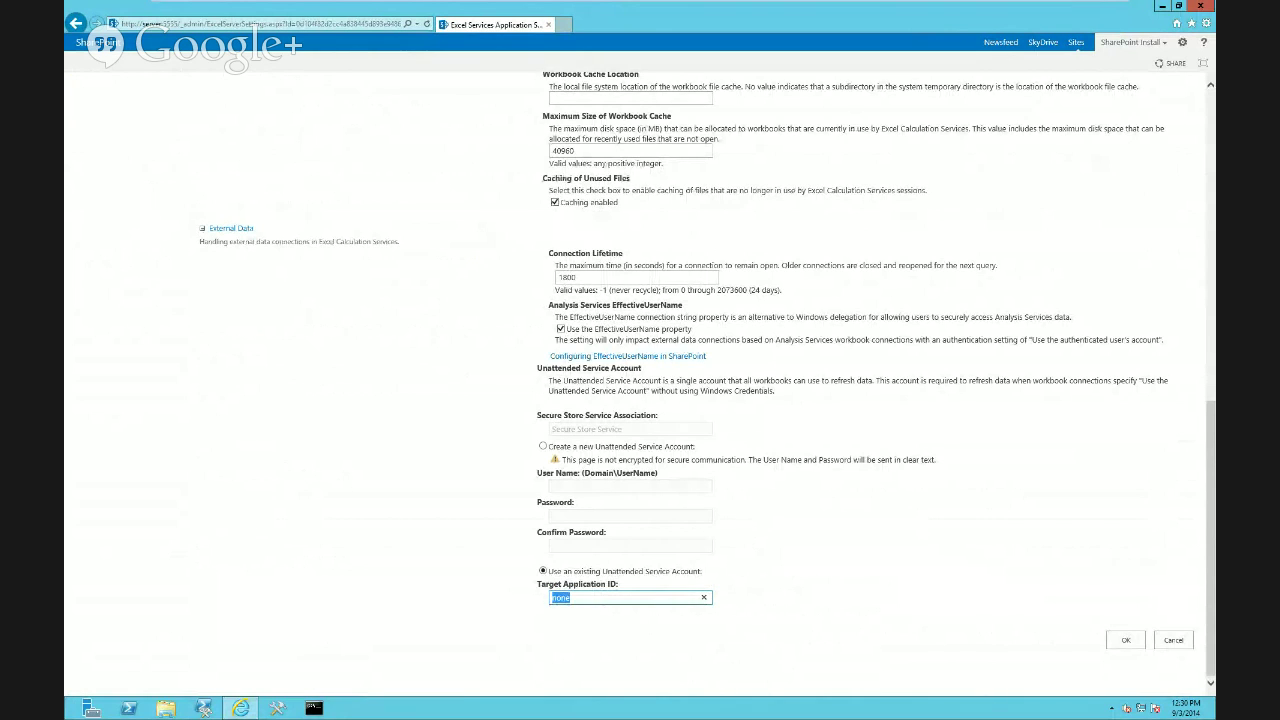
text(PowerHourDemo)
key(Return)
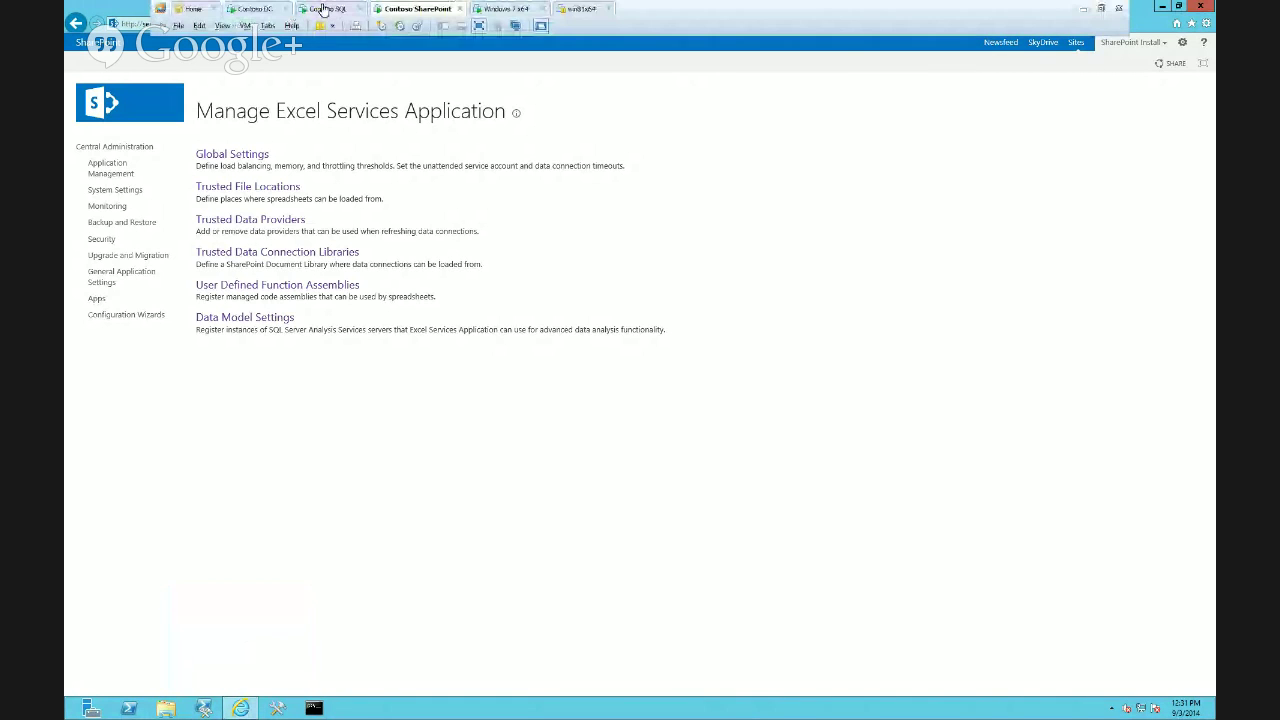
Close Excel's authentication and connection properties dialogs and dismiss the data refresh error
click(337, 12)
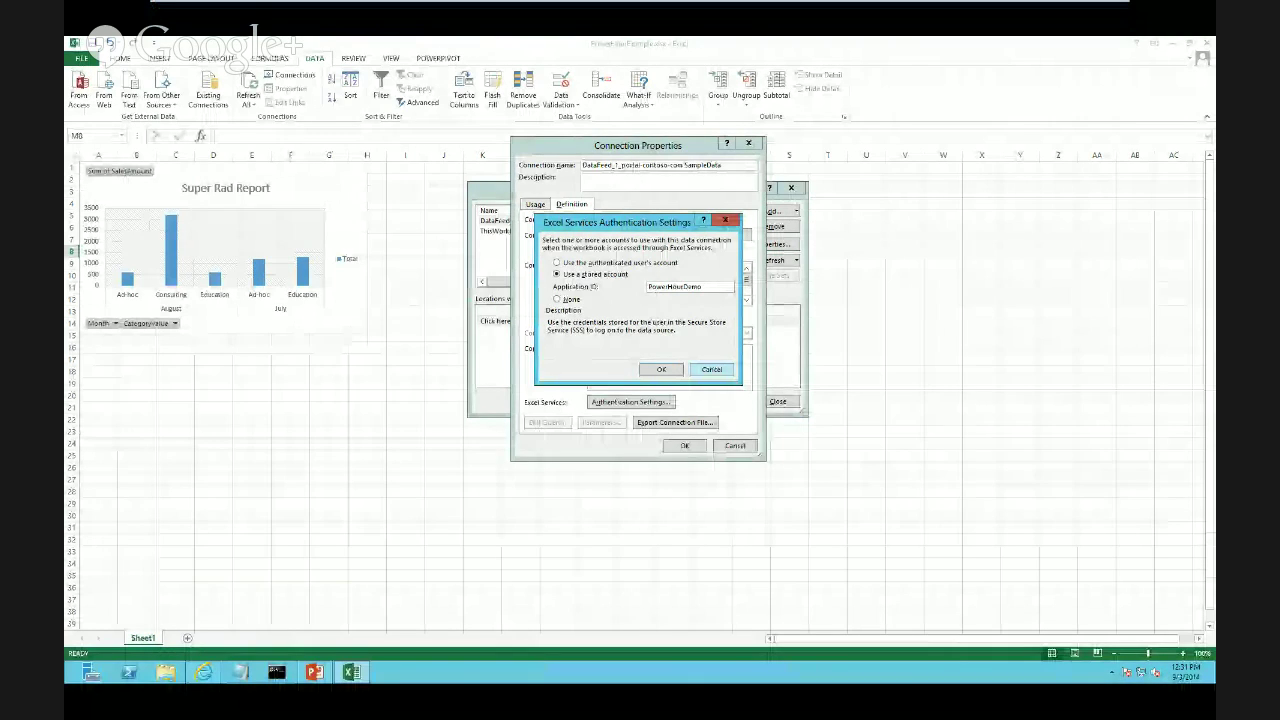
click(711, 370)
click(735, 446)
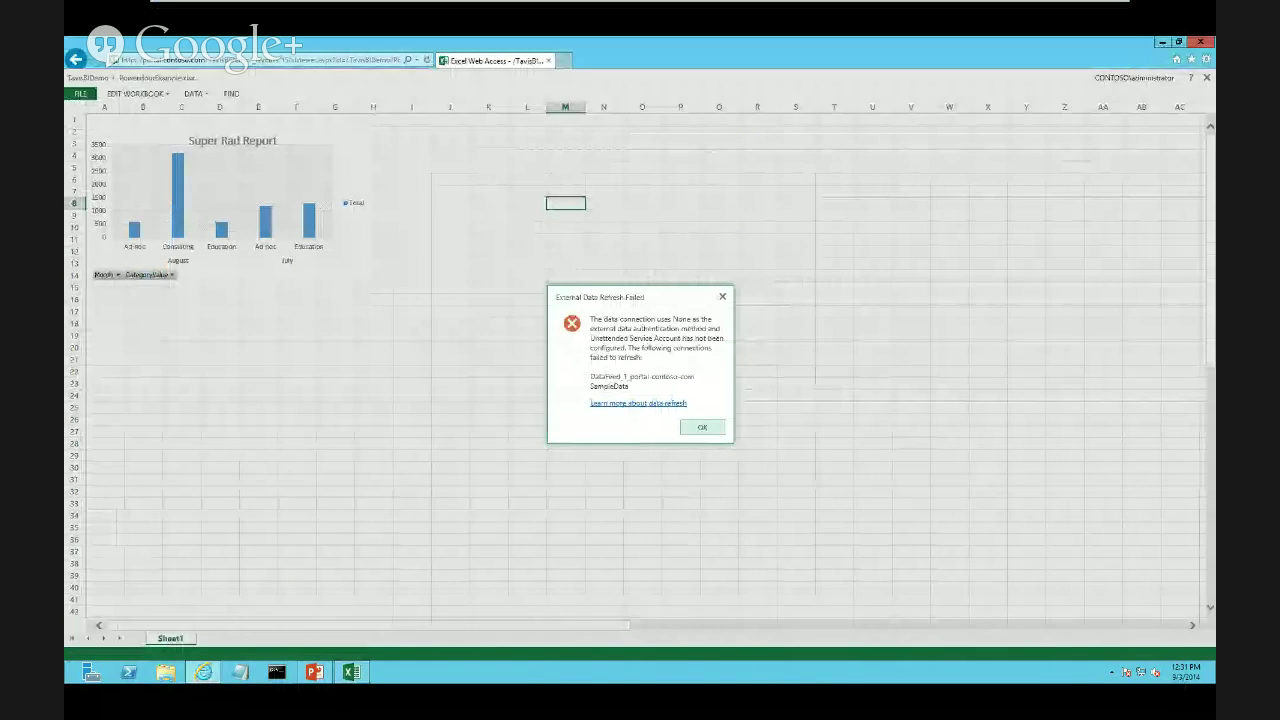
click(702, 427)
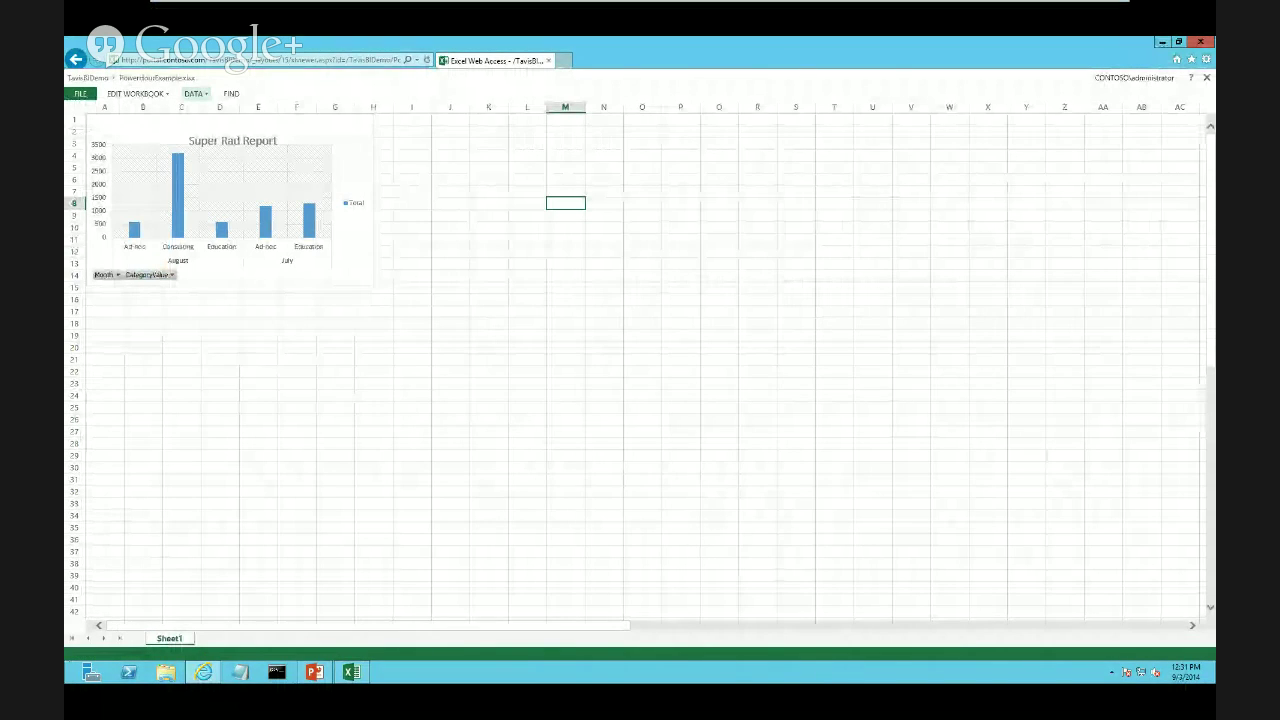
Refresh all workbook connections in Excel Web Access and accept the refresh warning
click(194, 93)
click(250, 160)
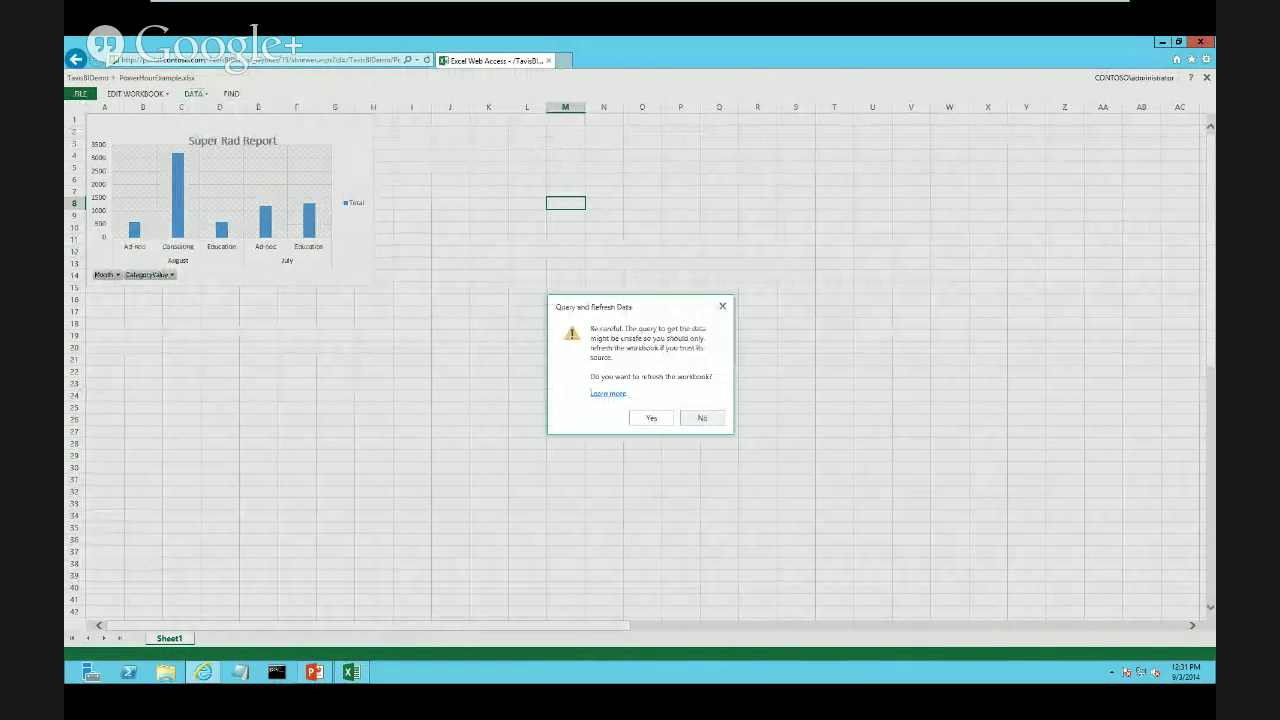
click(651, 417)
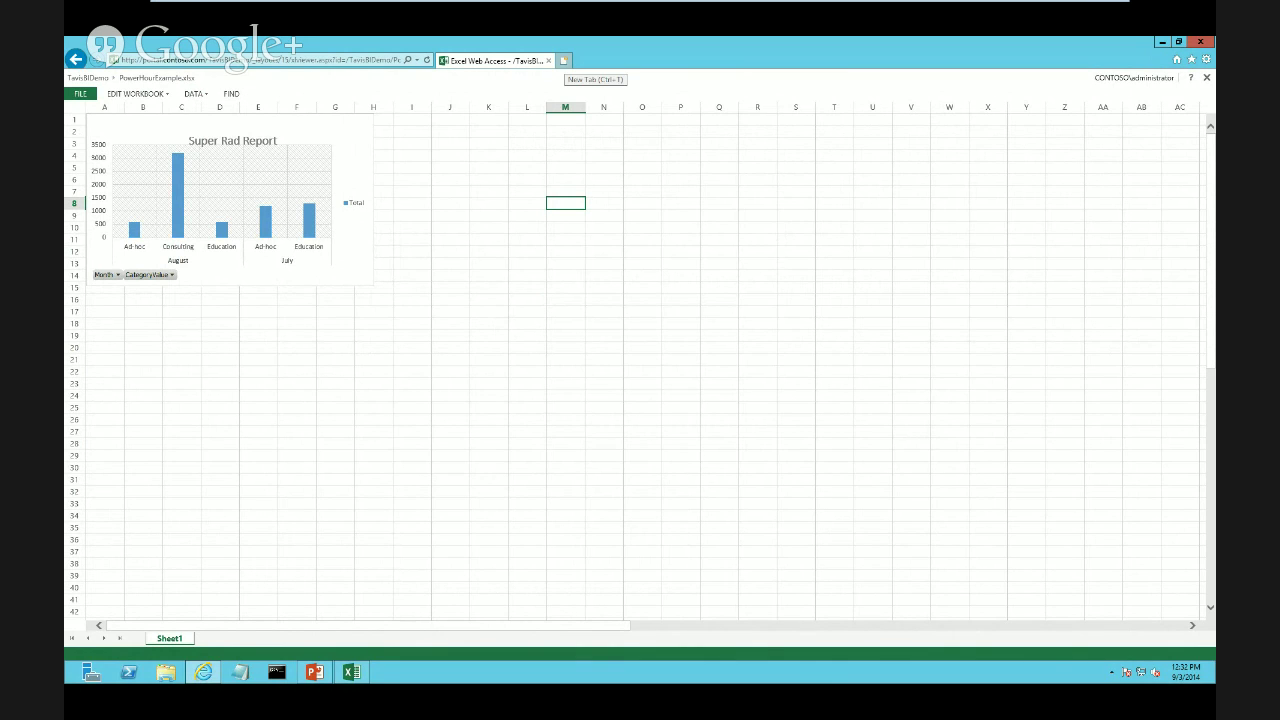
click(330, 60)
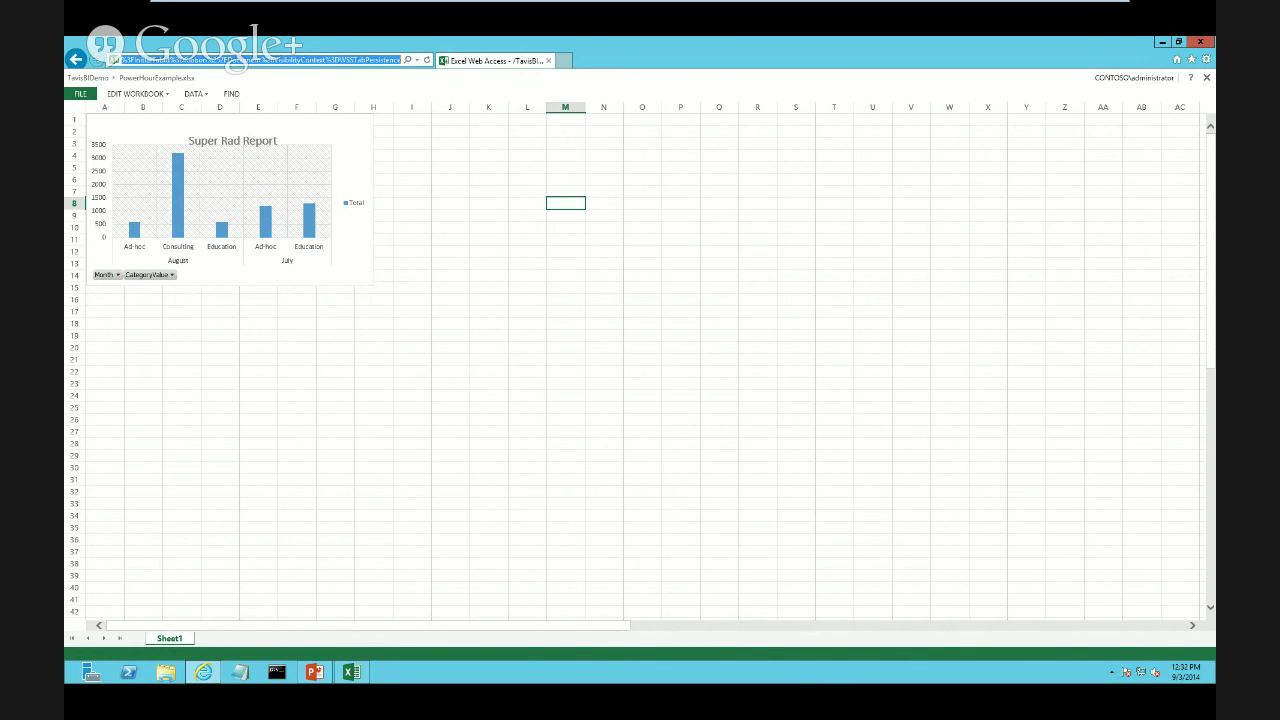
Open the TavisBIDemo site in a new tab and go to the SampleData list
click(563, 60)
key(ctrl+v)
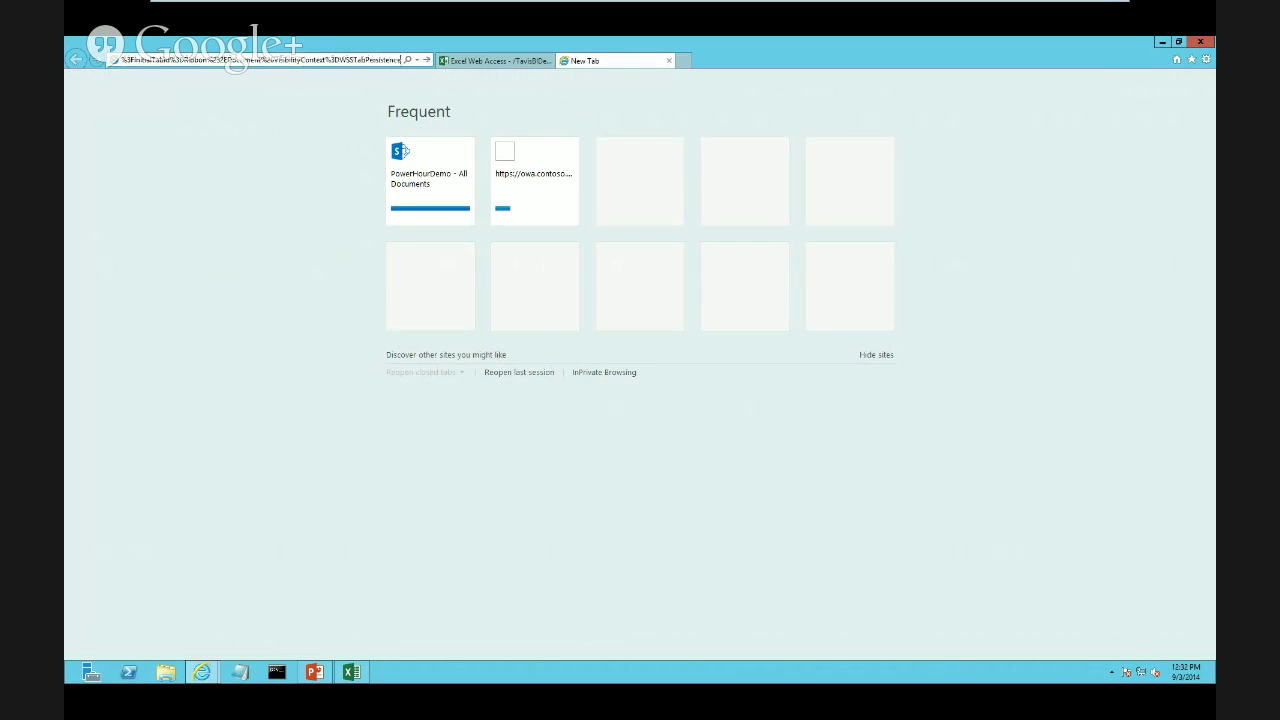
click(116, 60)
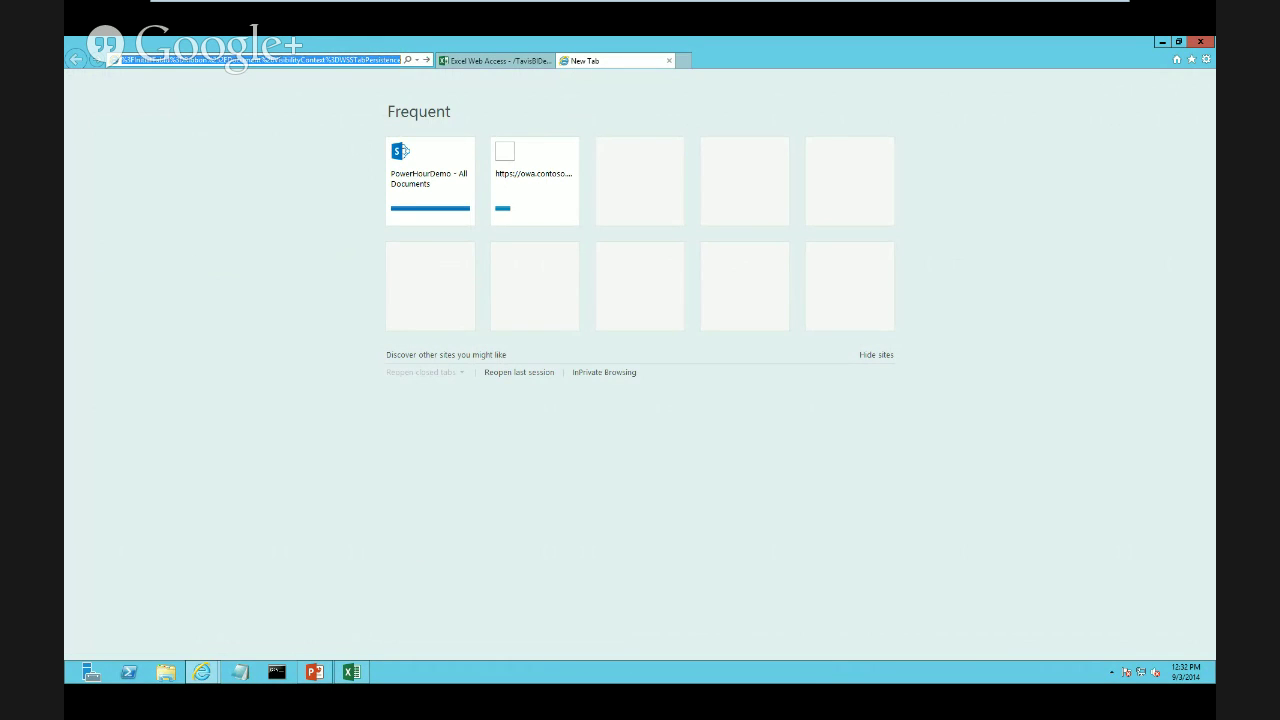
key(Return)
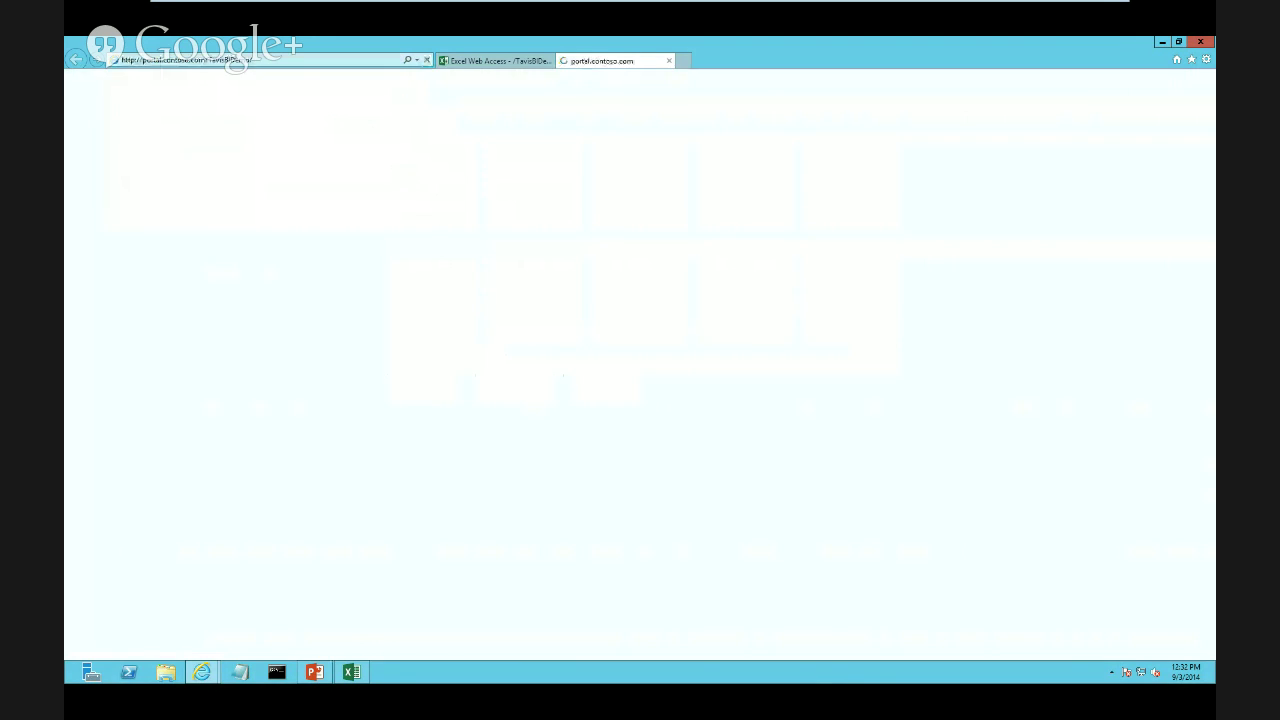
click(102, 247)
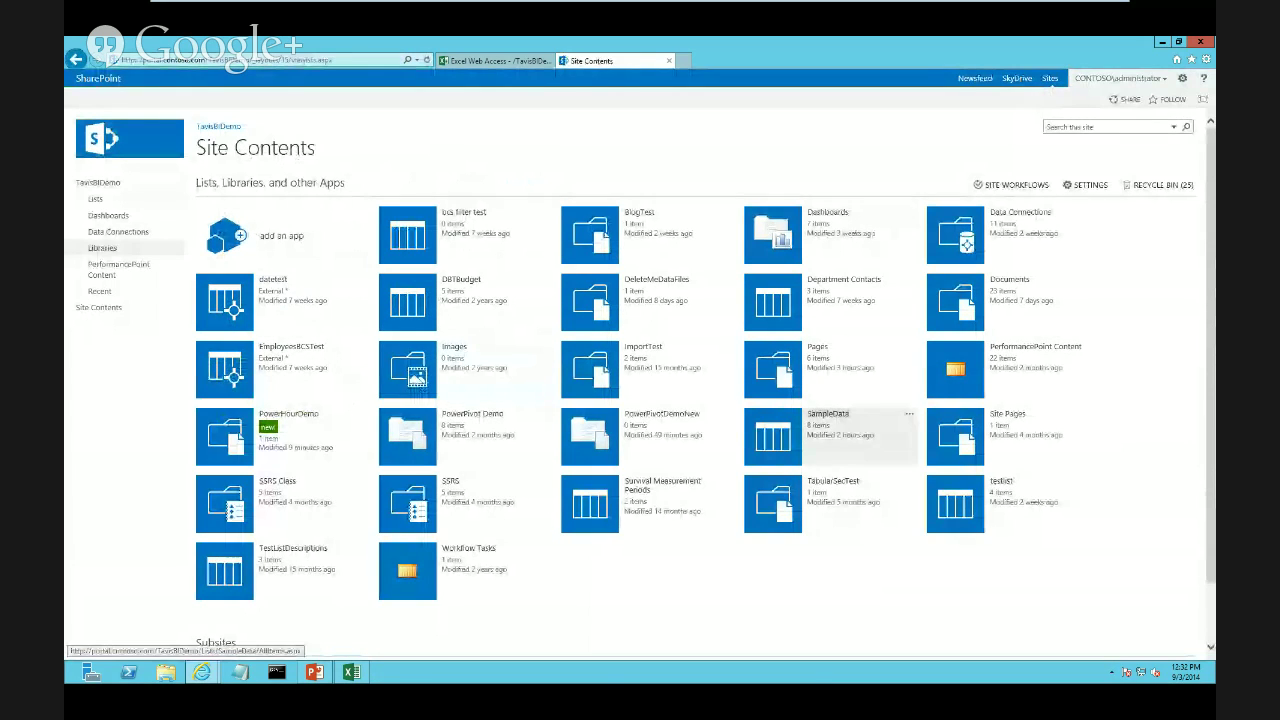
click(828, 413)
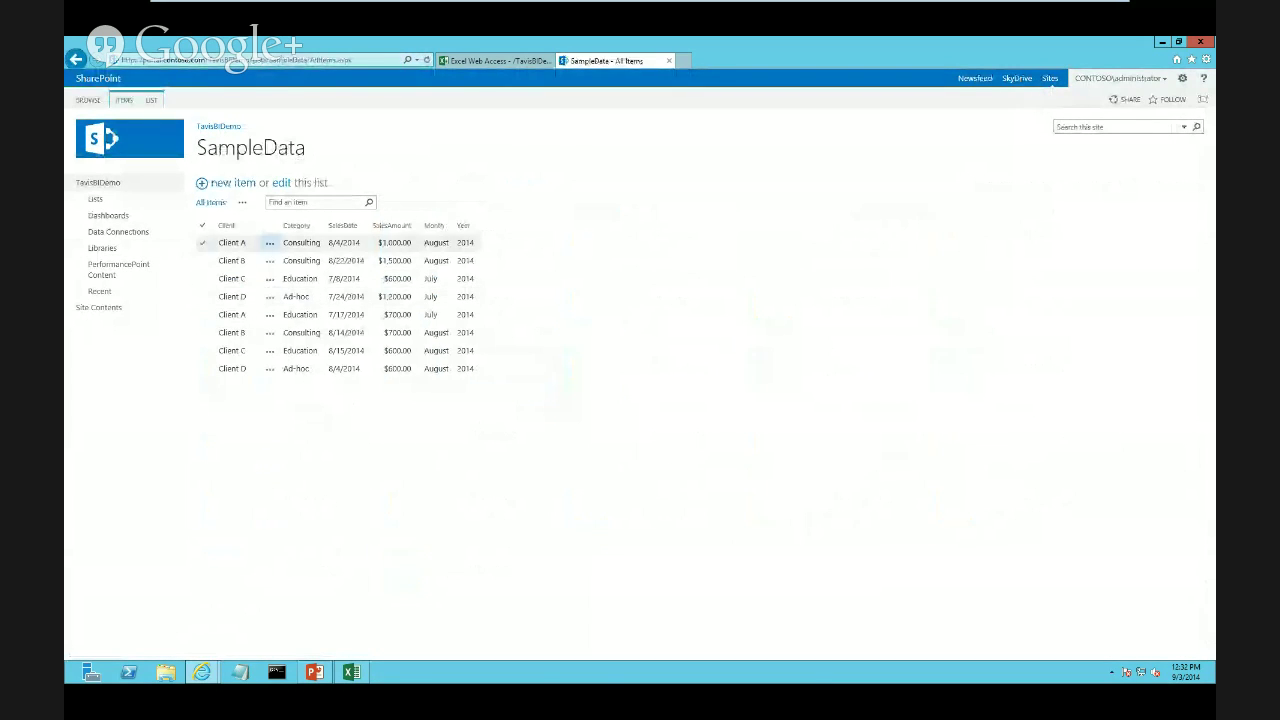
Save a new list item with sales date 9/3/2014 and sales amount 2000
click(232, 182)
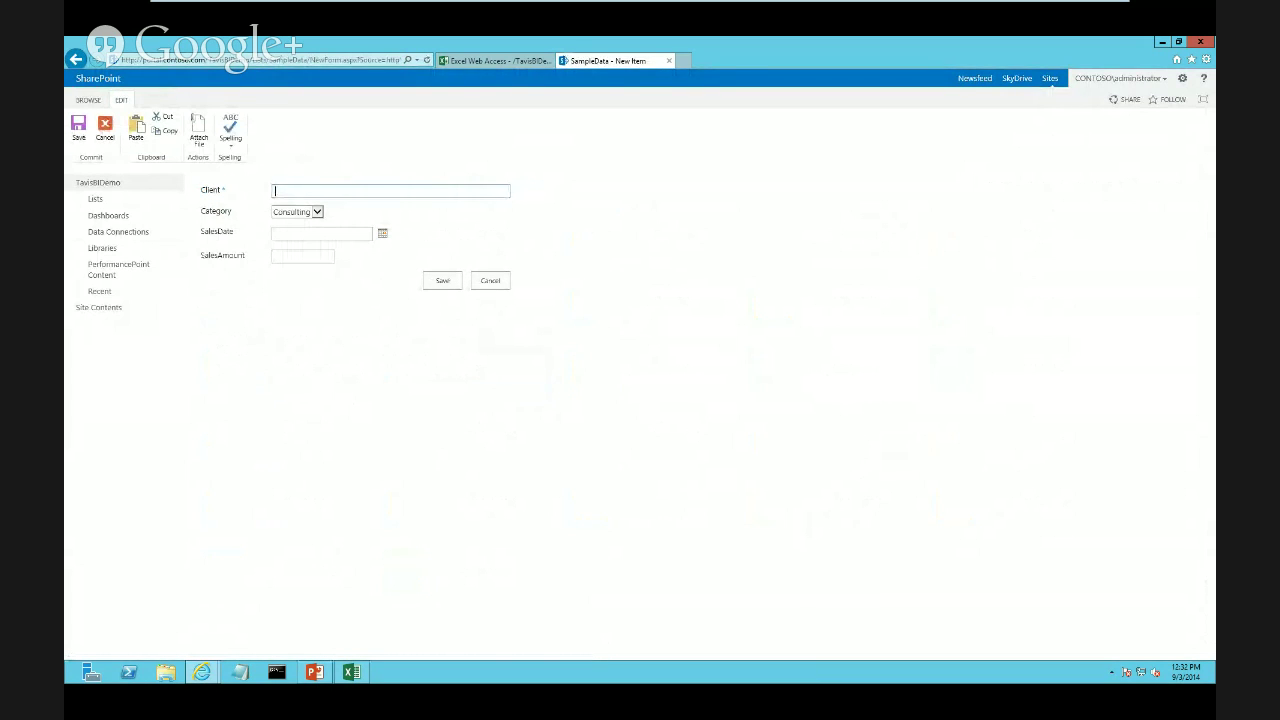
text(asdfsadf)
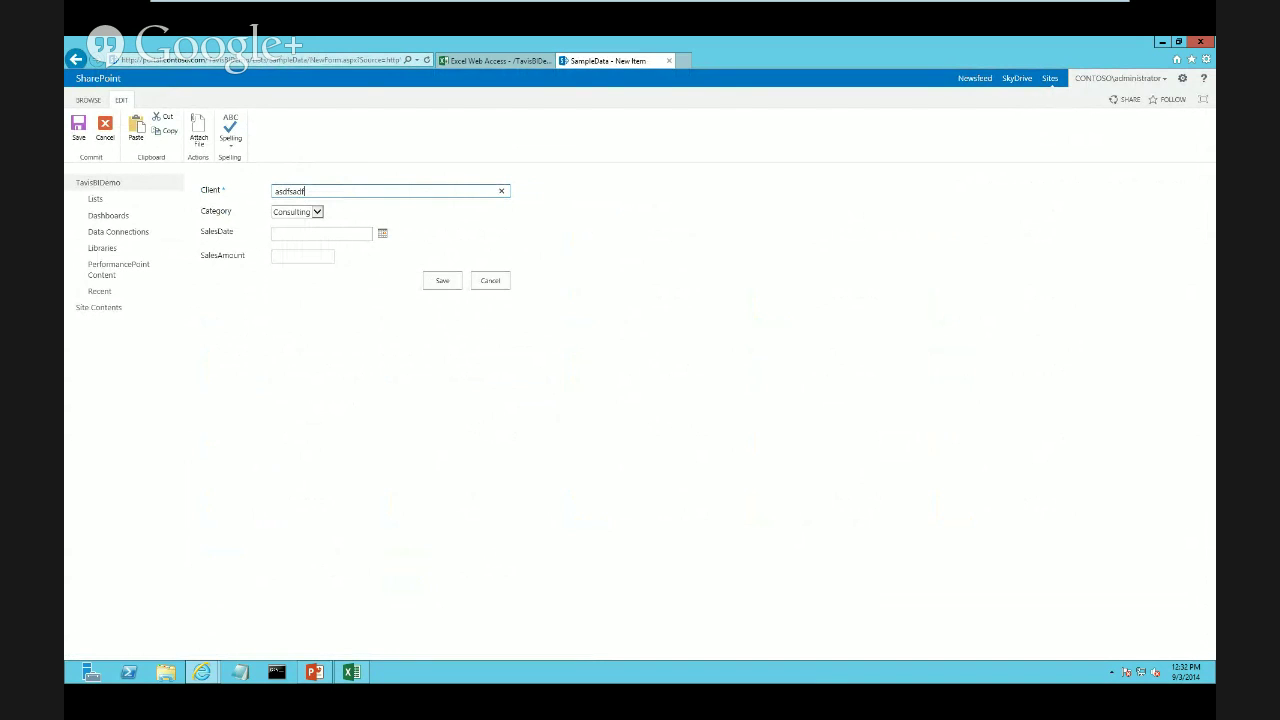
click(382, 233)
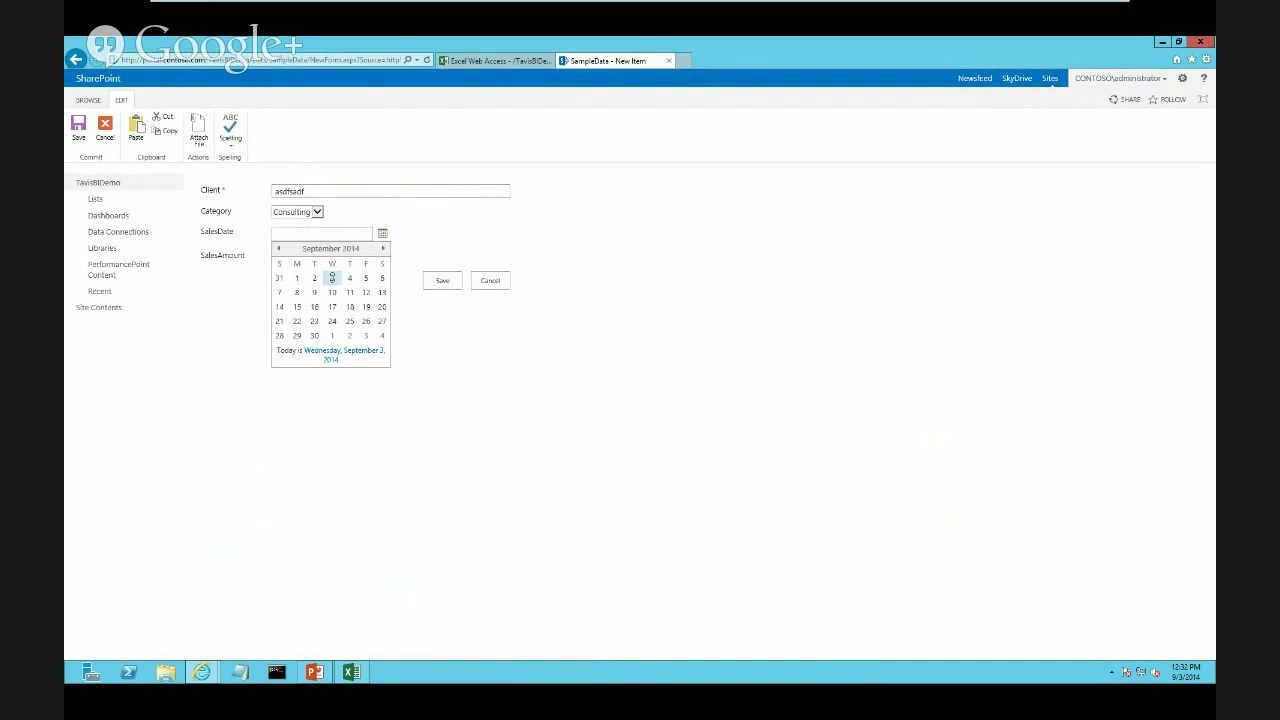
click(332, 278)
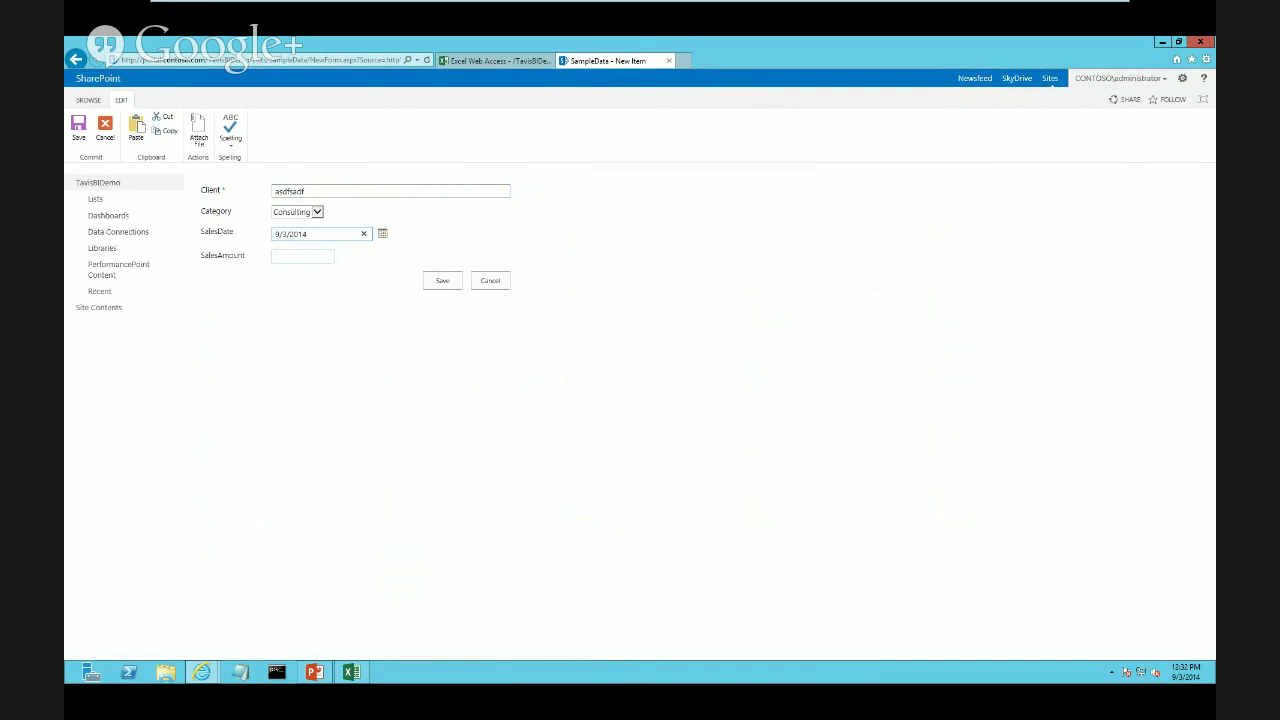
click(303, 256)
text(2000)
click(442, 280)
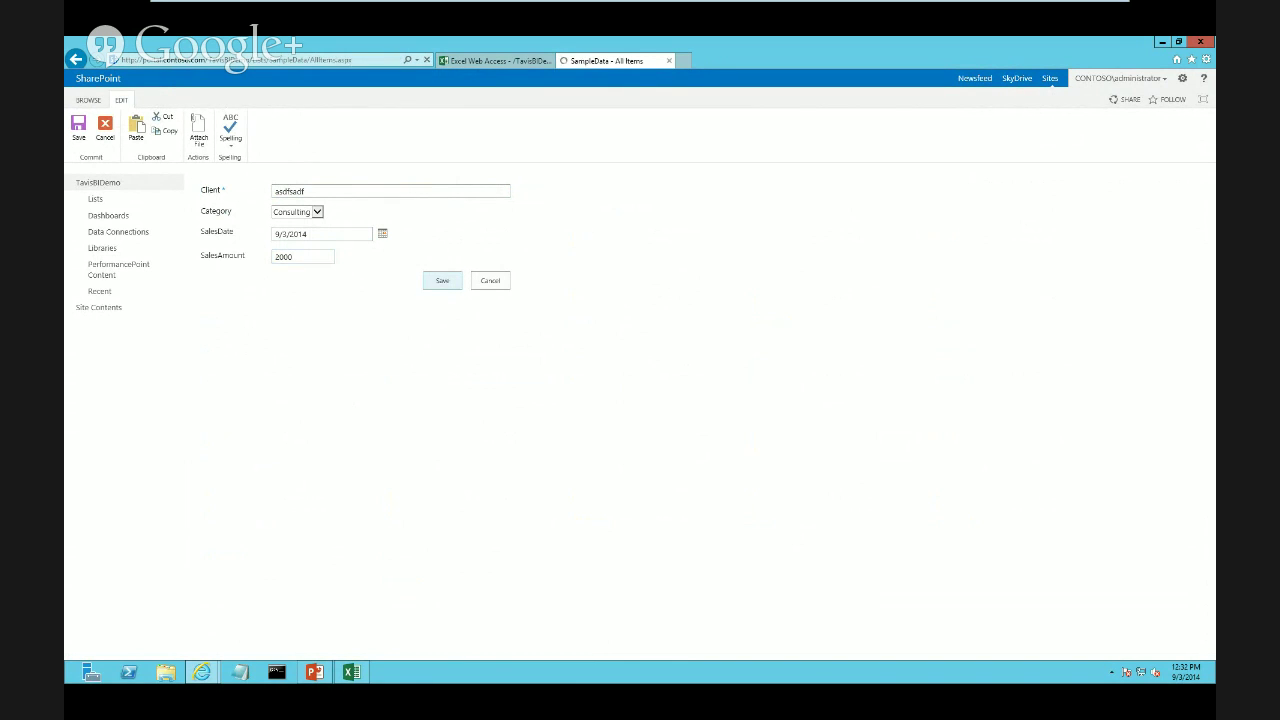
click(495, 60)
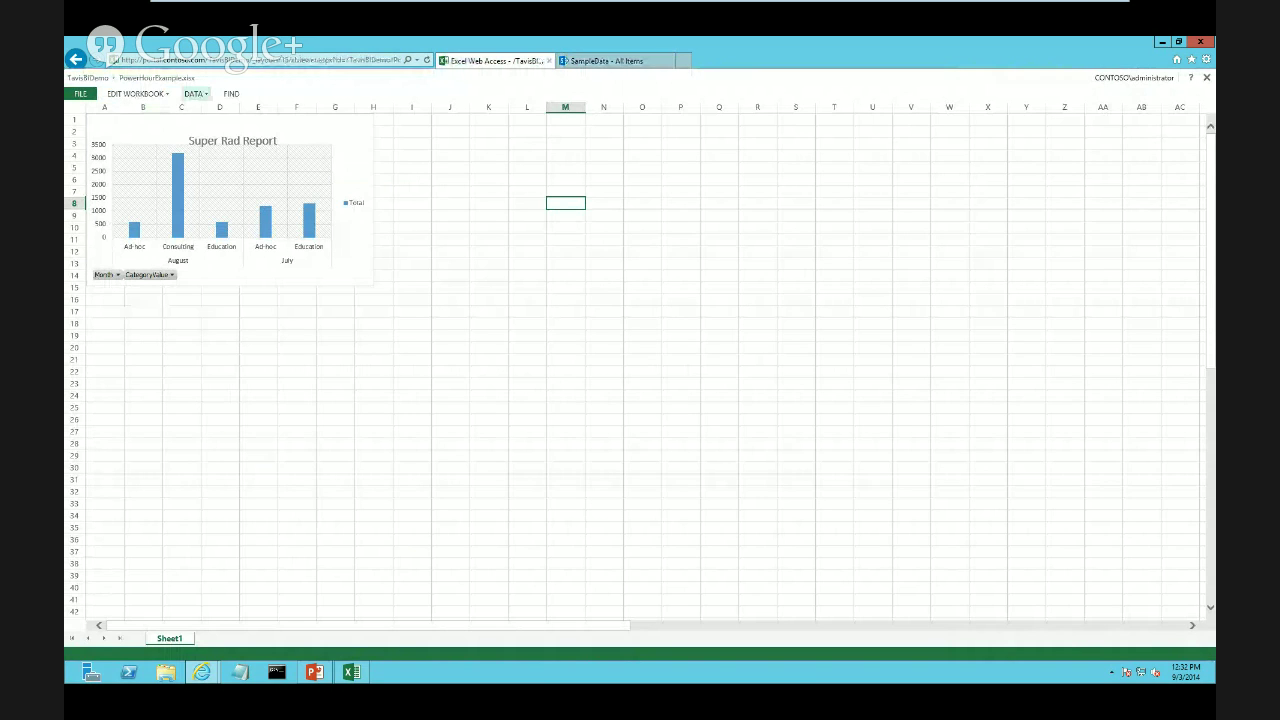
Refresh all workbook connections so the chart picks up the new Consulting sale
click(194, 93)
click(262, 165)
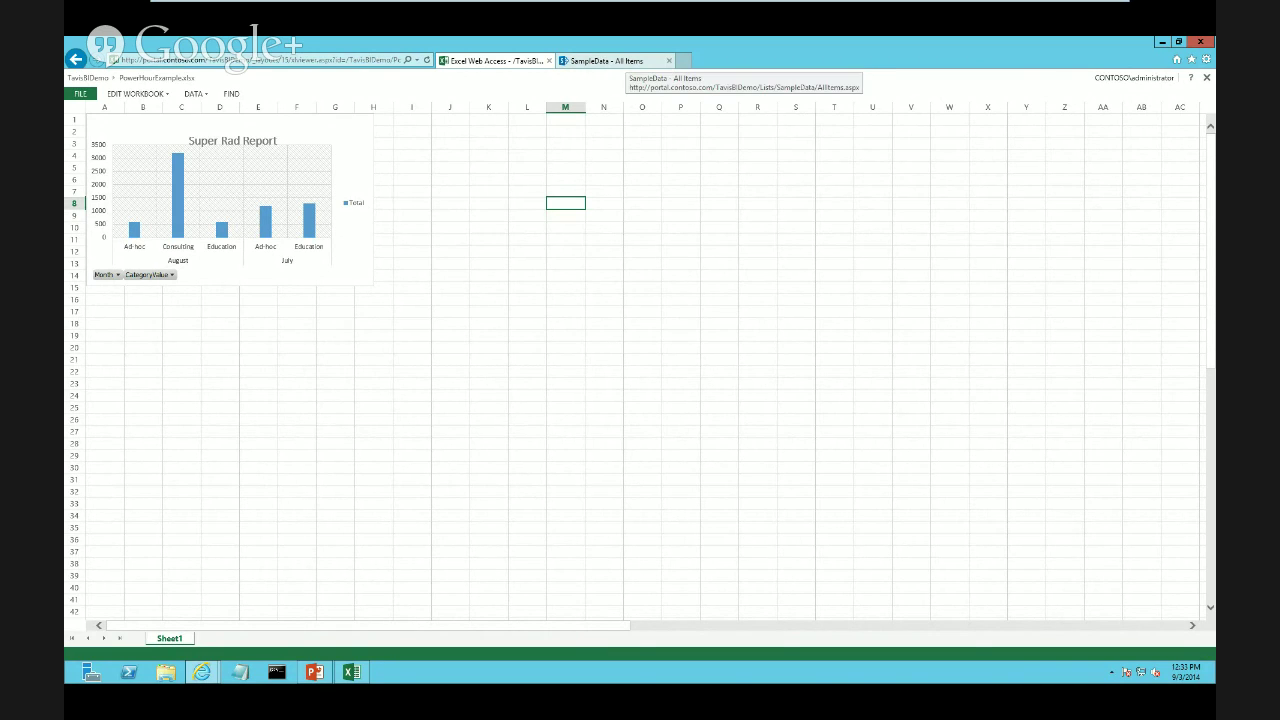
Go to Manage service applications > Excel Services > Trusted File Locations
mouse_move(477, 8)
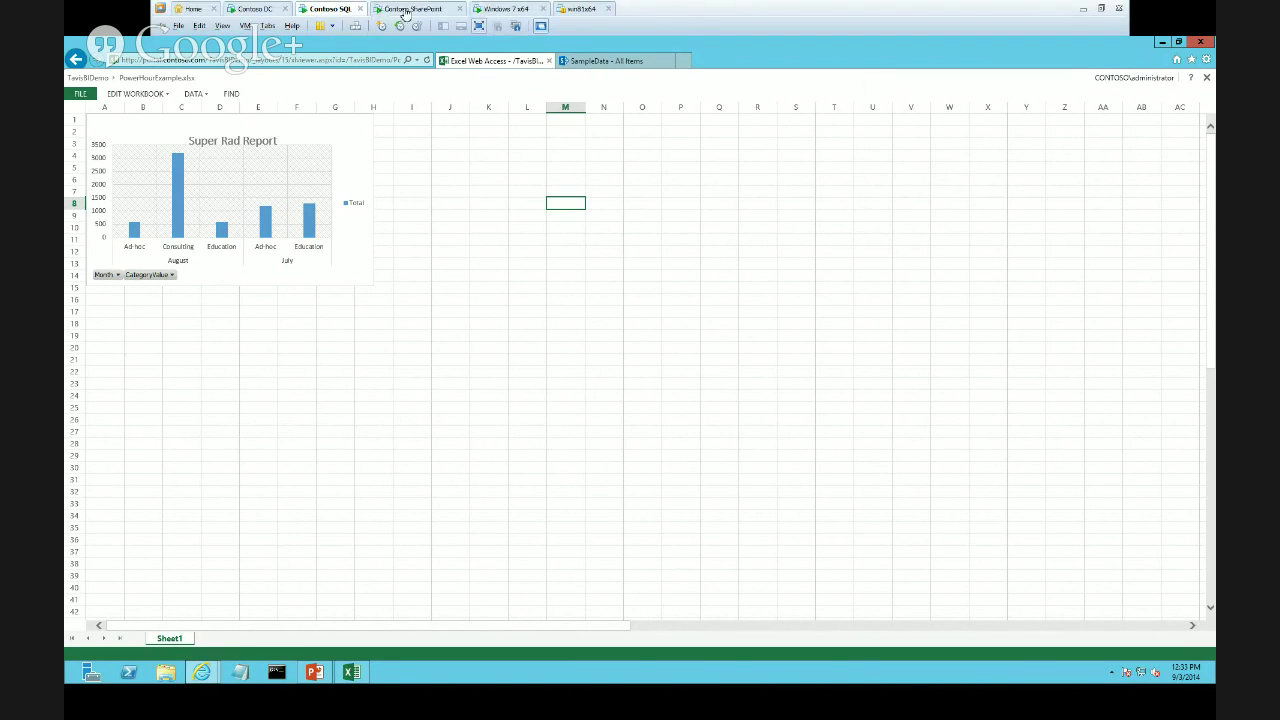
click(427, 10)
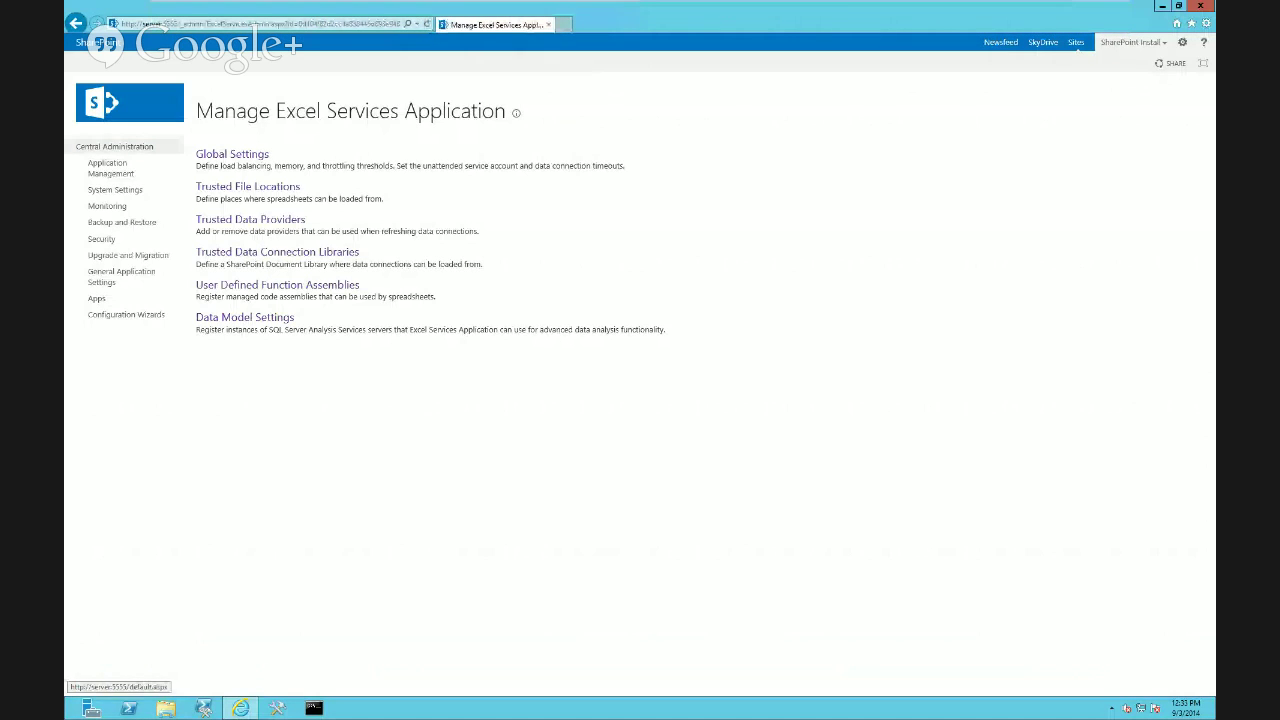
click(110, 168)
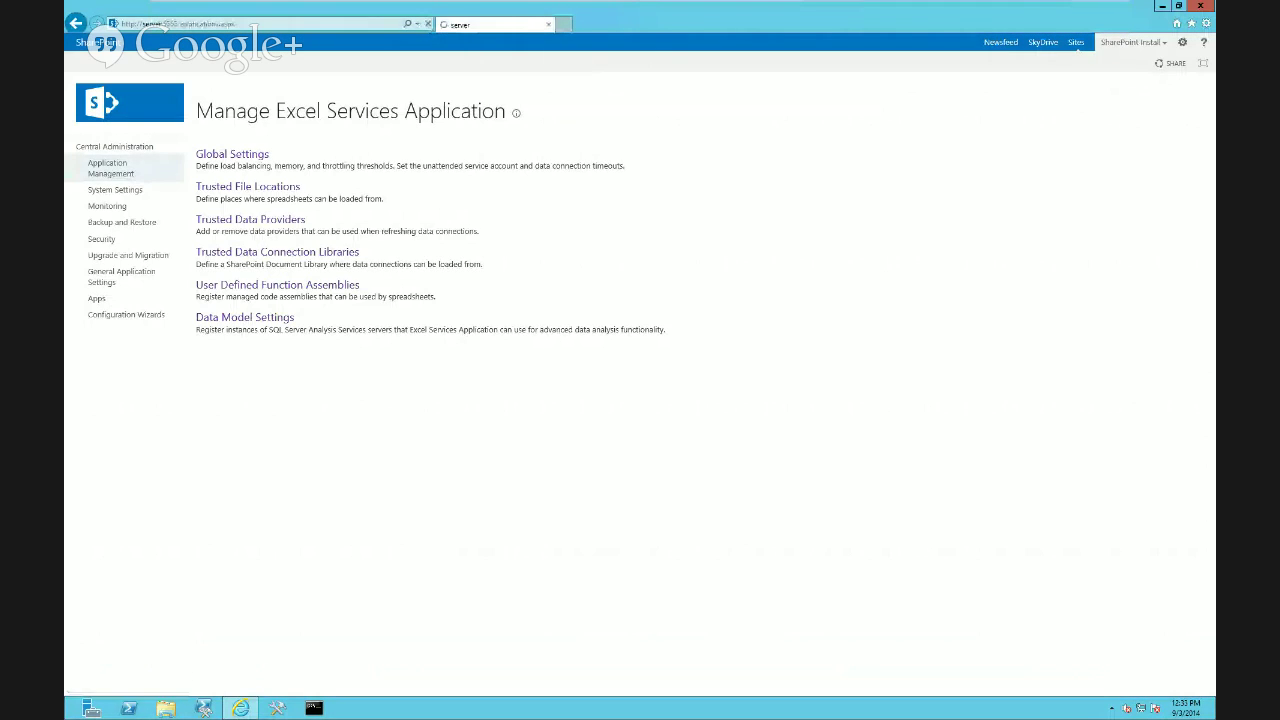
click(288, 244)
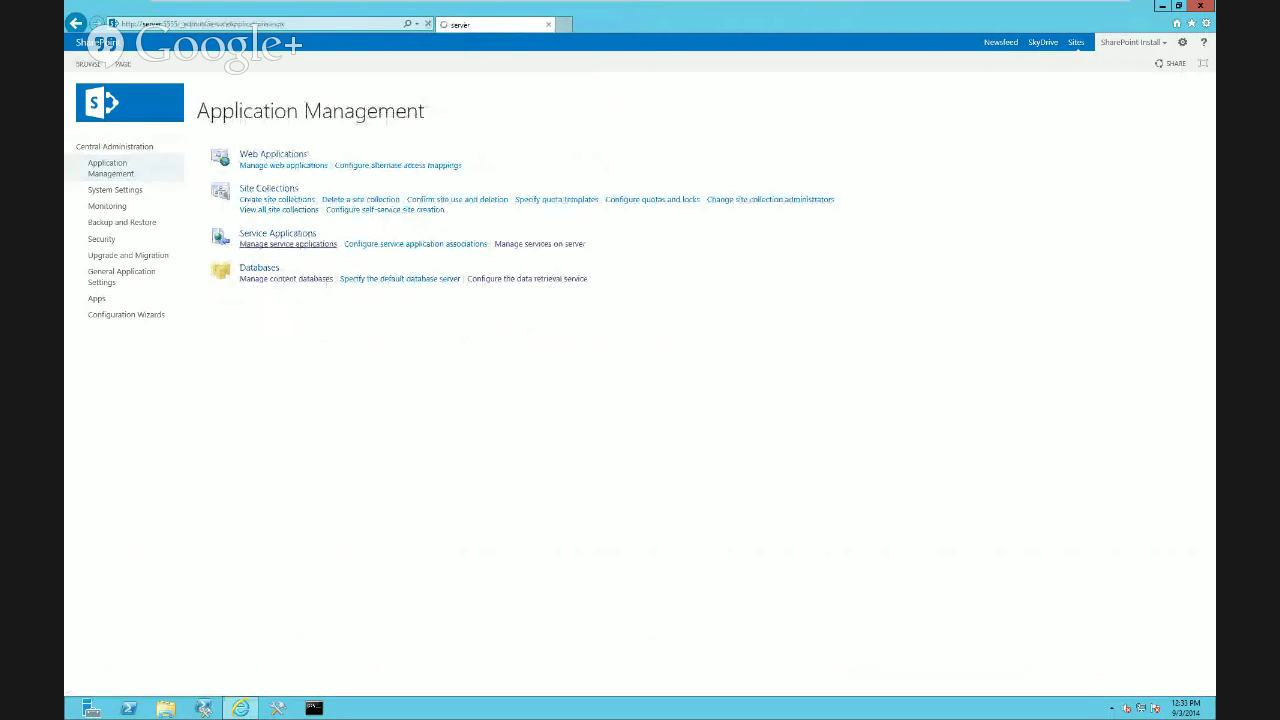
click(221, 313)
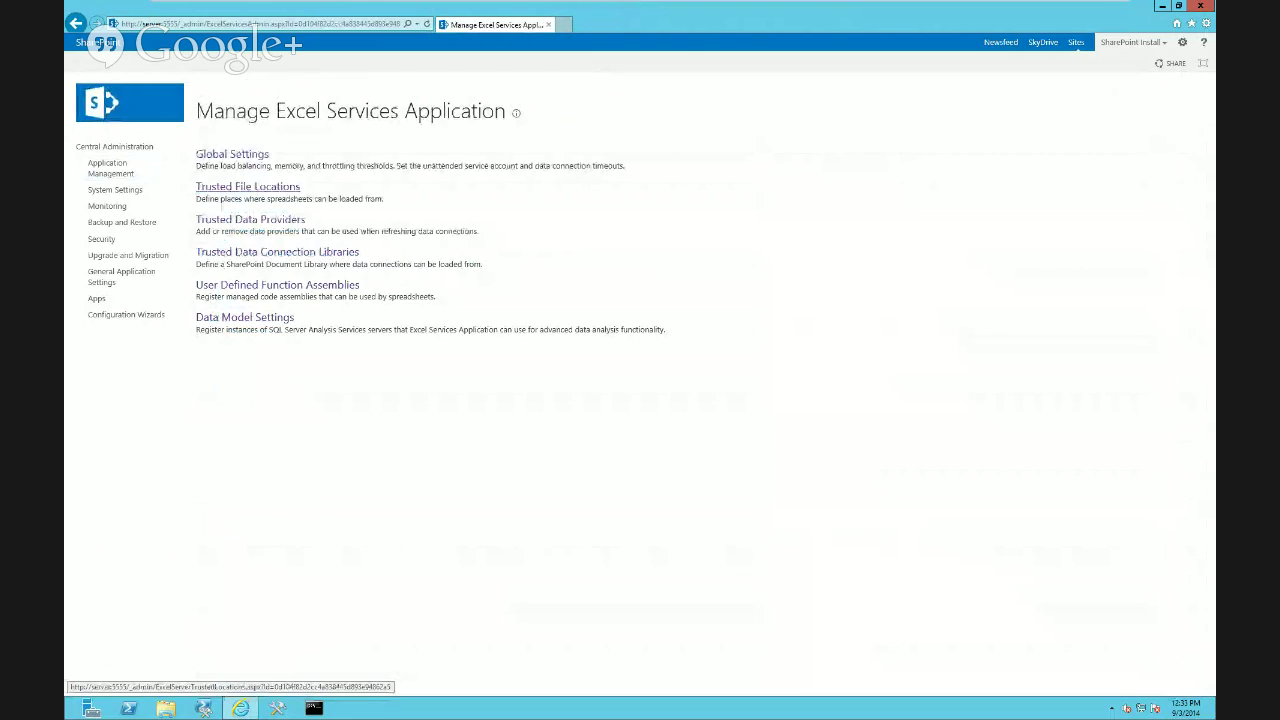
click(248, 187)
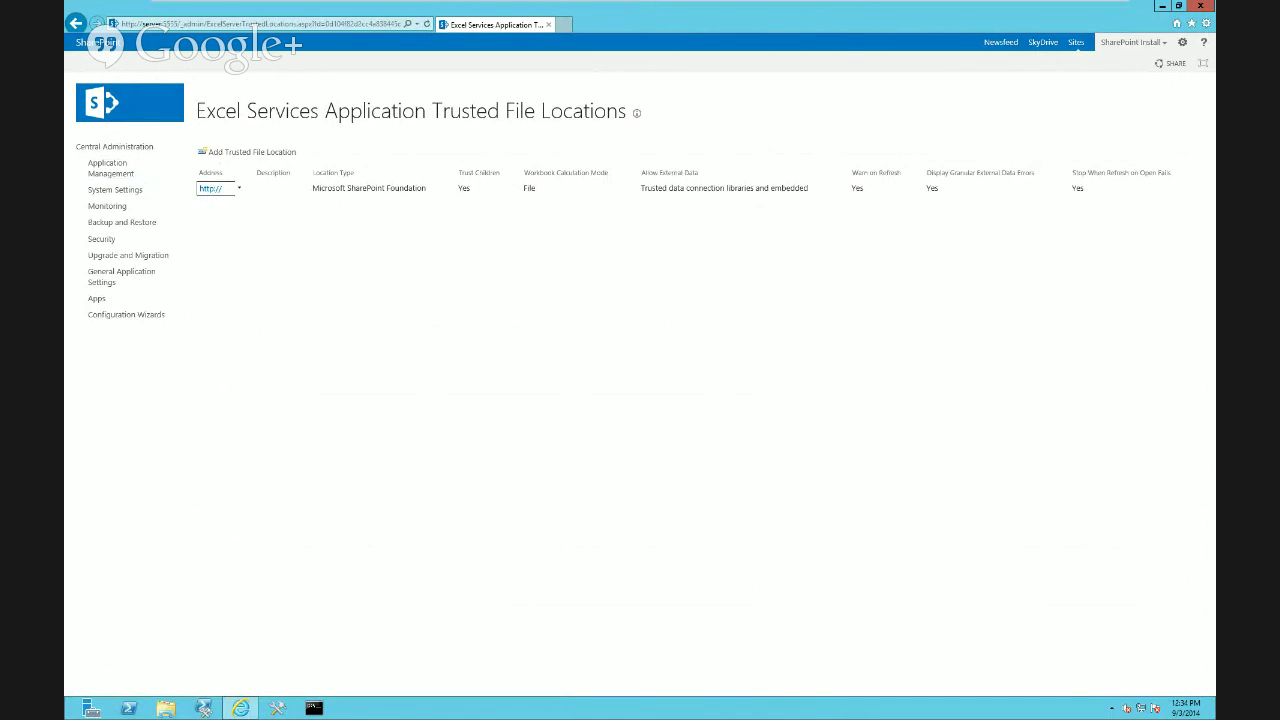
click(239, 188)
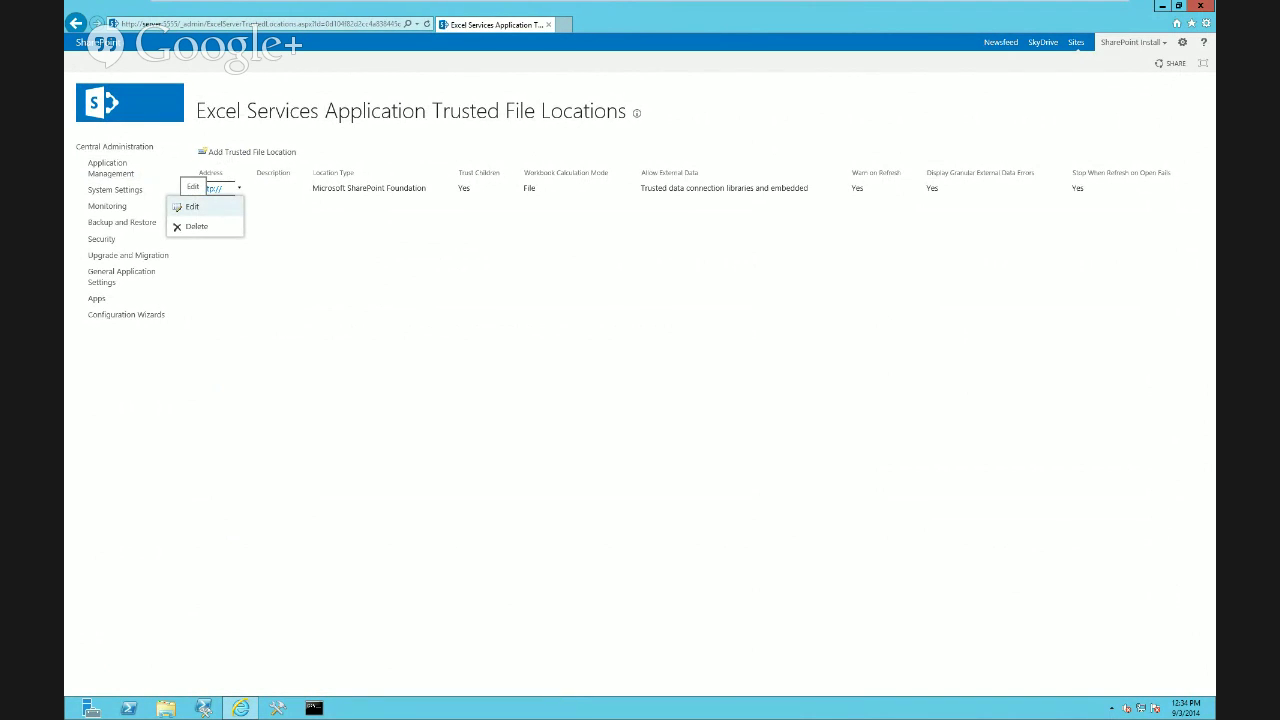
click(190, 206)
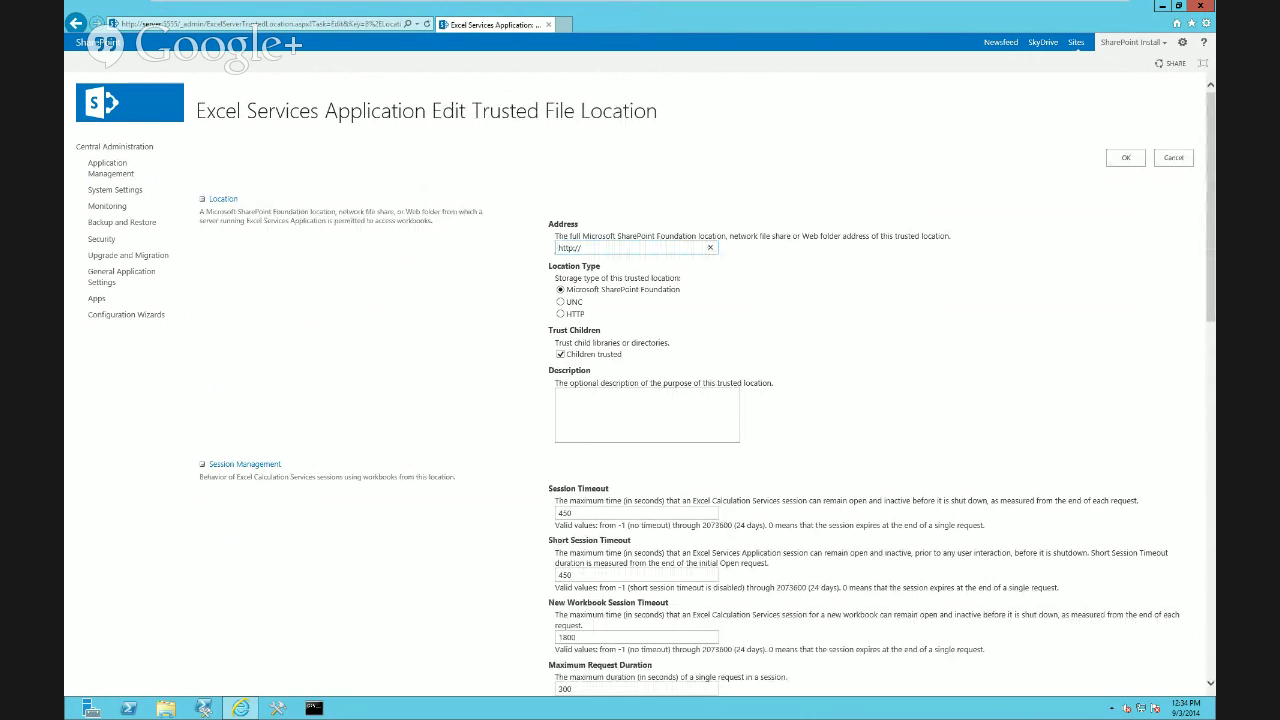
scroll(640, 400, down, 15)
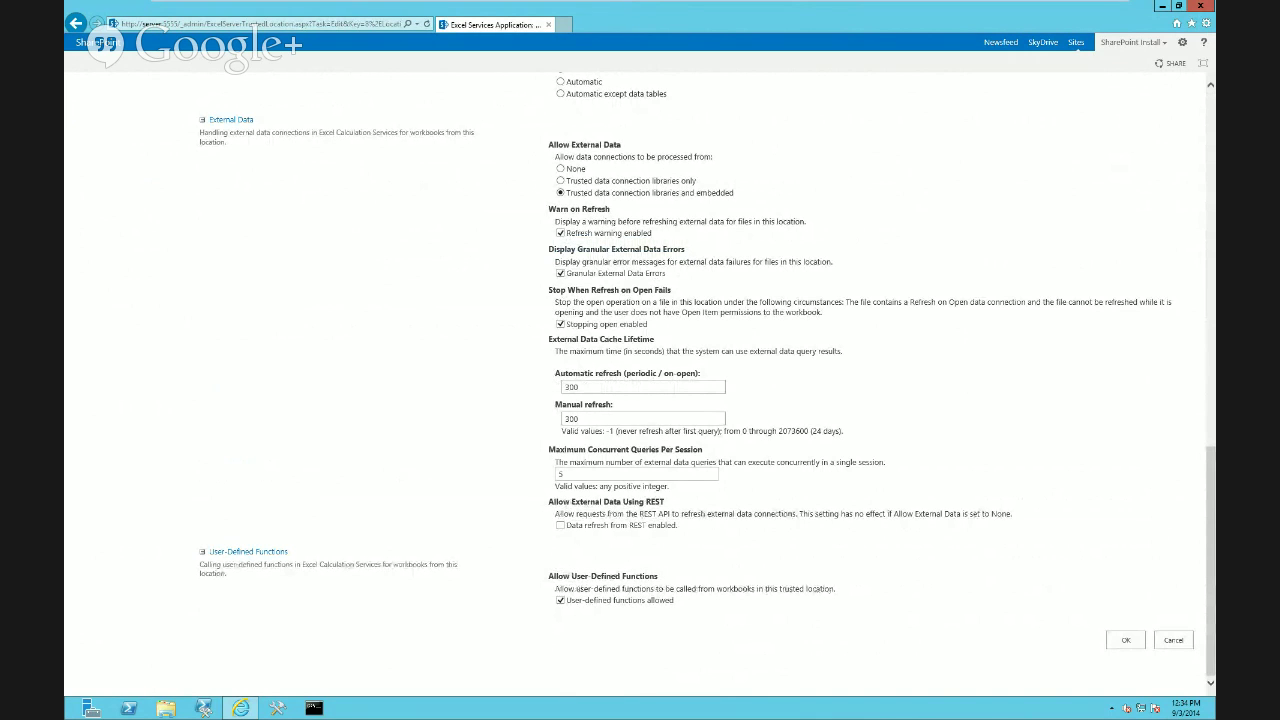
drag(555, 405, 612, 405)
click(566, 419)
key(shift+End)
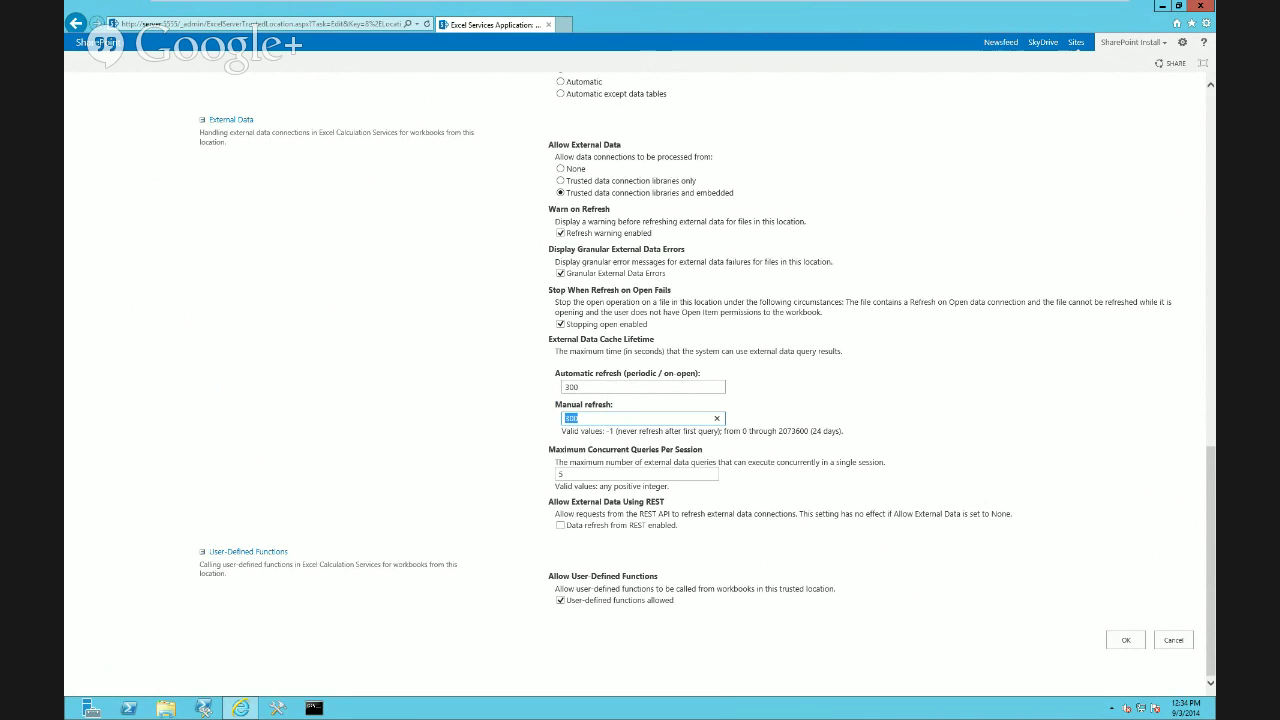
drag(844, 431, 778, 431)
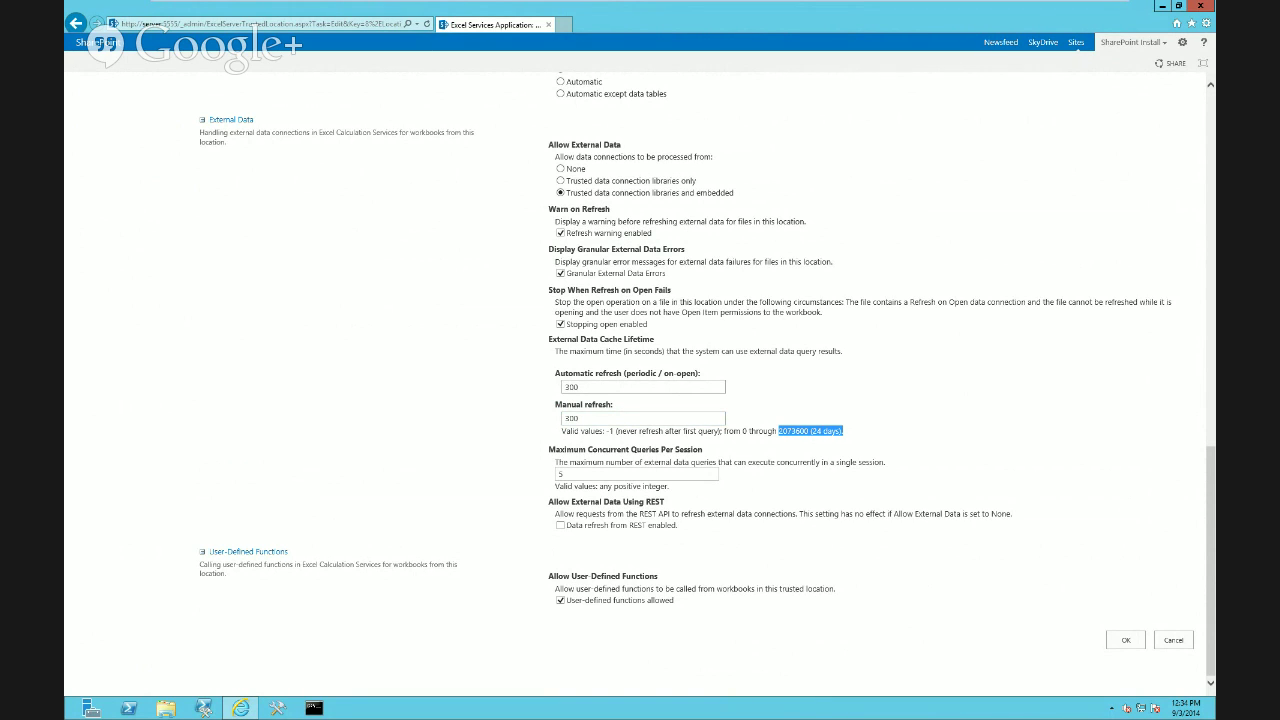
drag(590, 419, 564, 419)
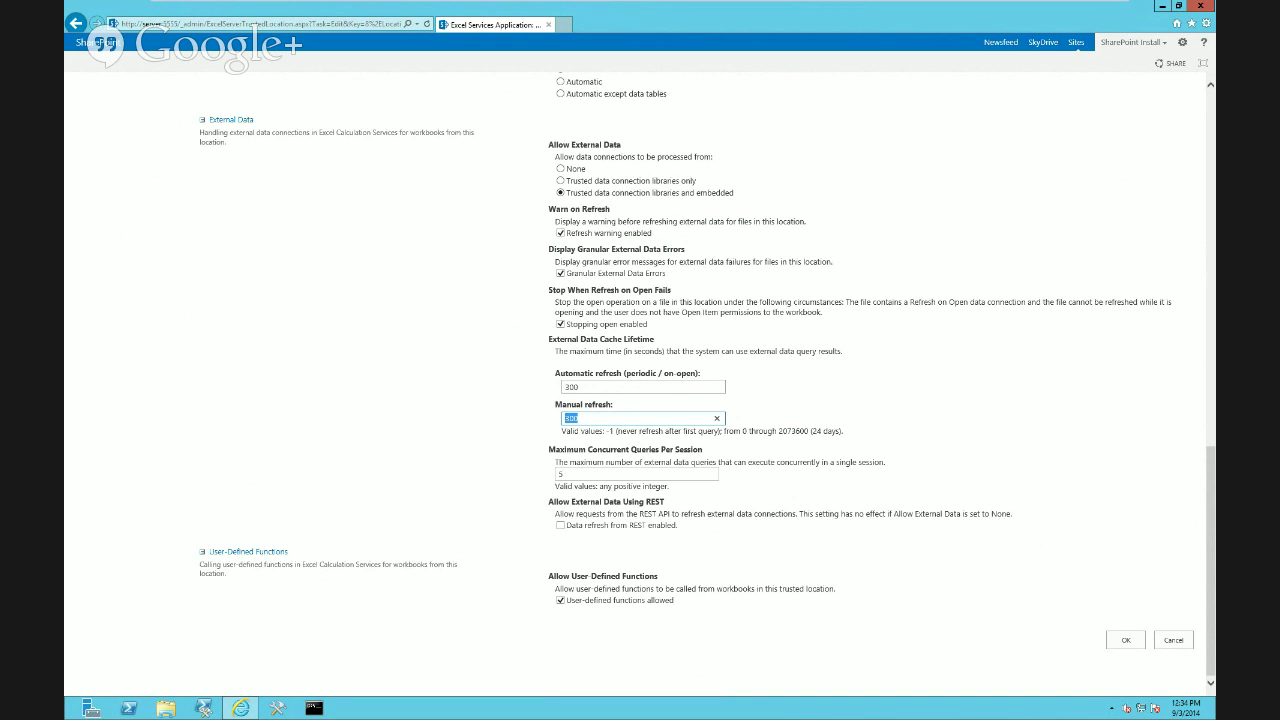
text(3)
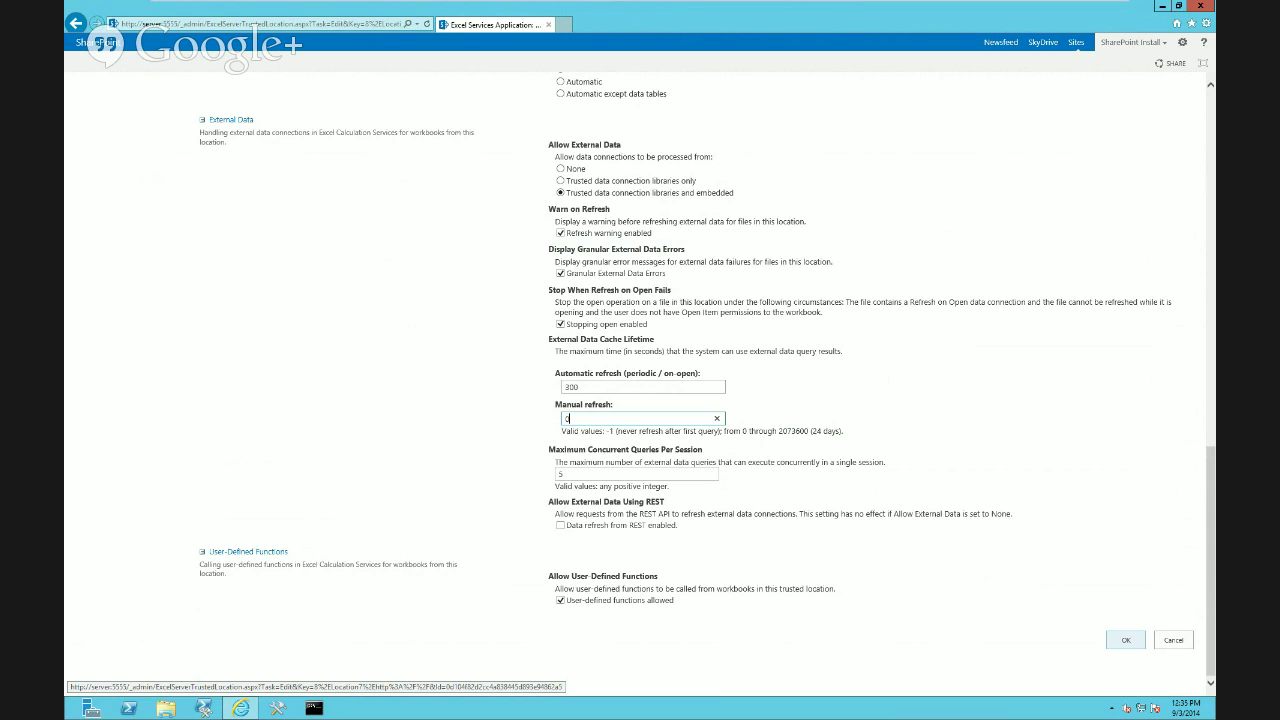
click(1125, 640)
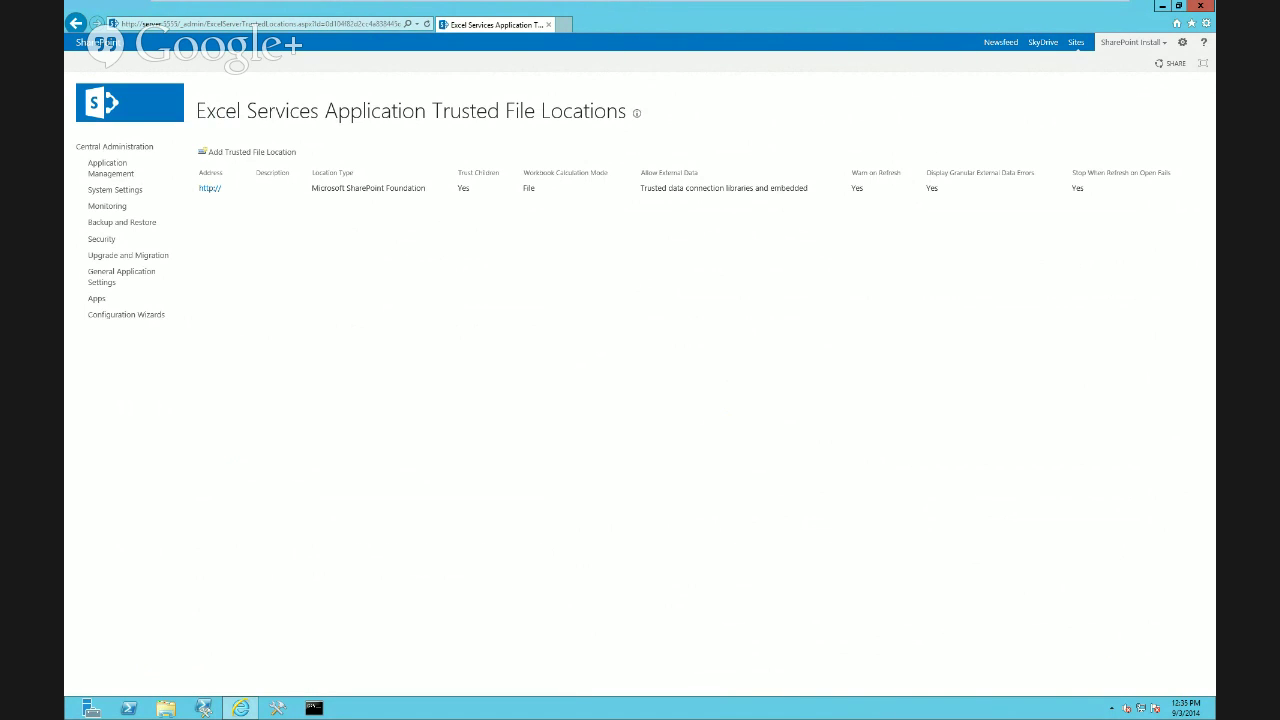
On the Contoso SQL machine, go back to the PowerHourDemo library, then forward to the workbook page
mouse_move(432, 3)
click(327, 12)
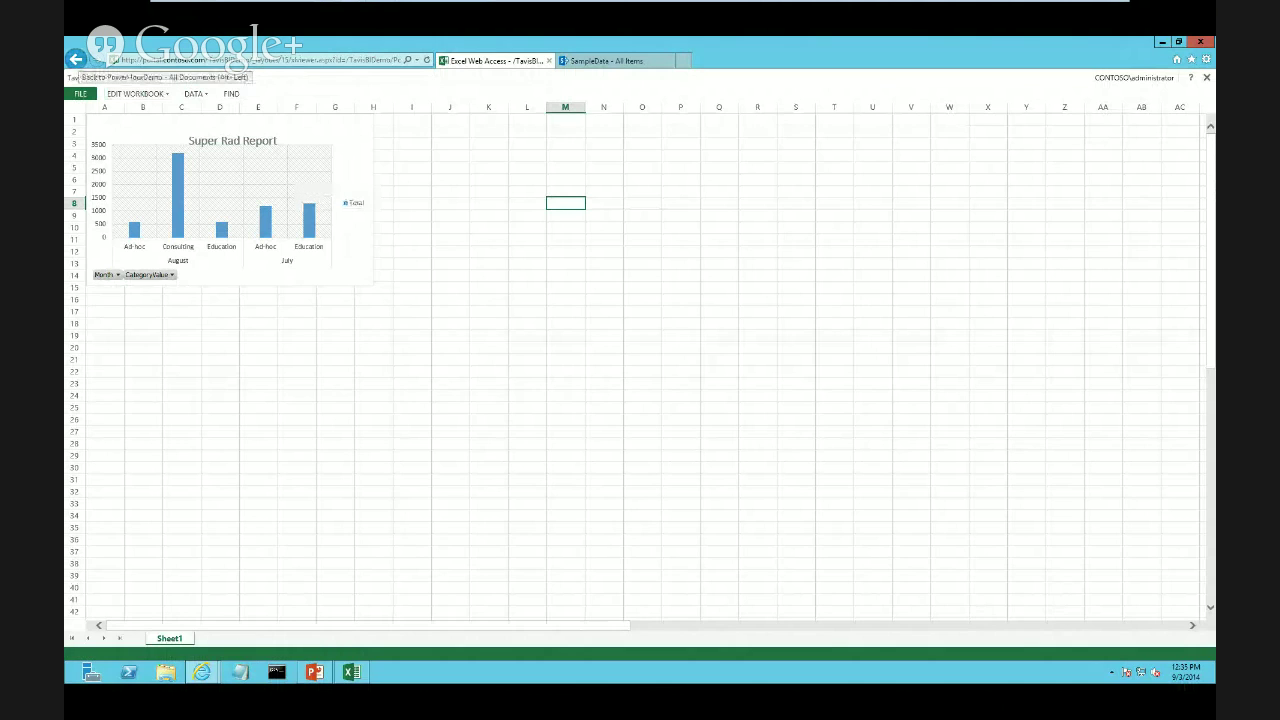
click(76, 60)
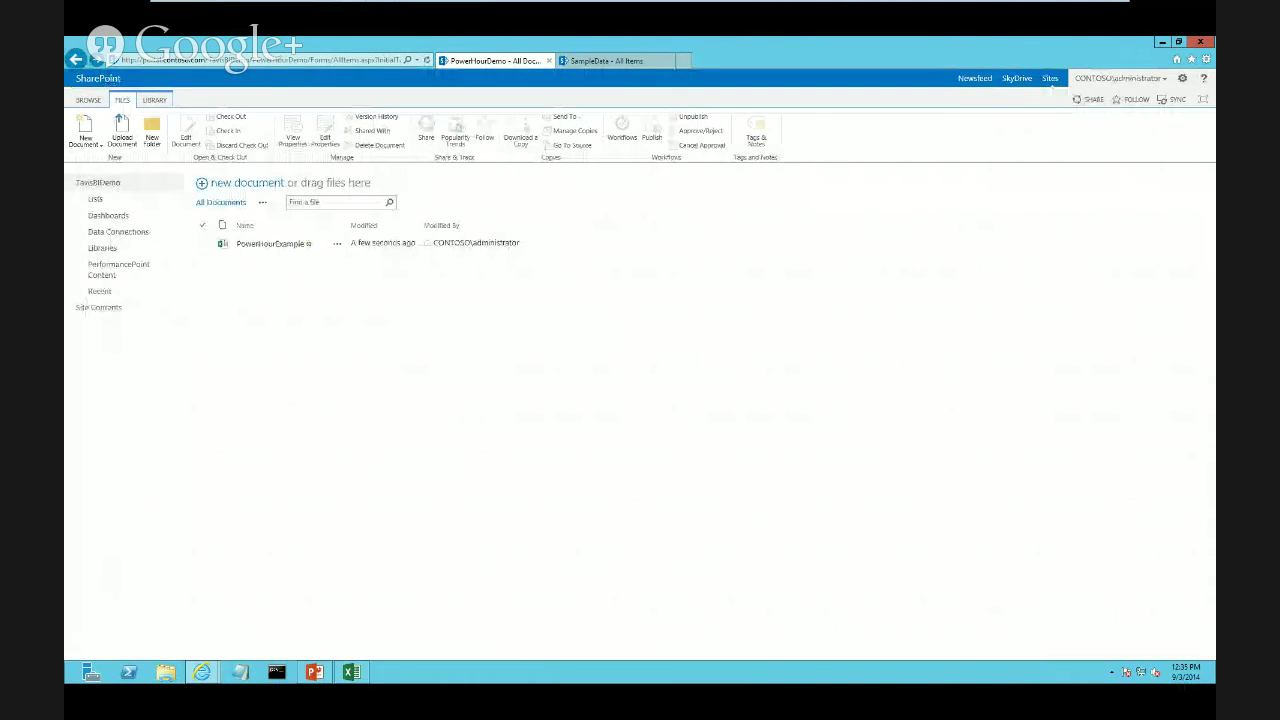
click(427, 60)
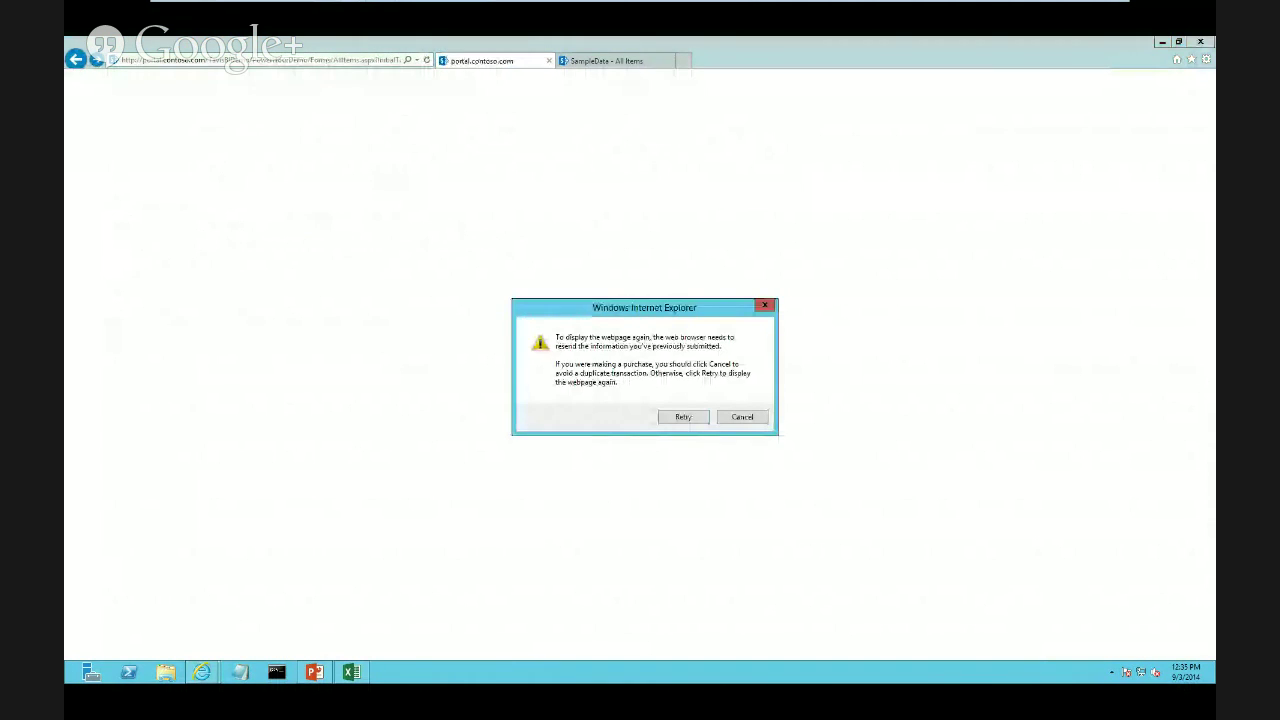
Reload the workbook and refresh all connections so the chart gains a September Consulting bar
click(683, 417)
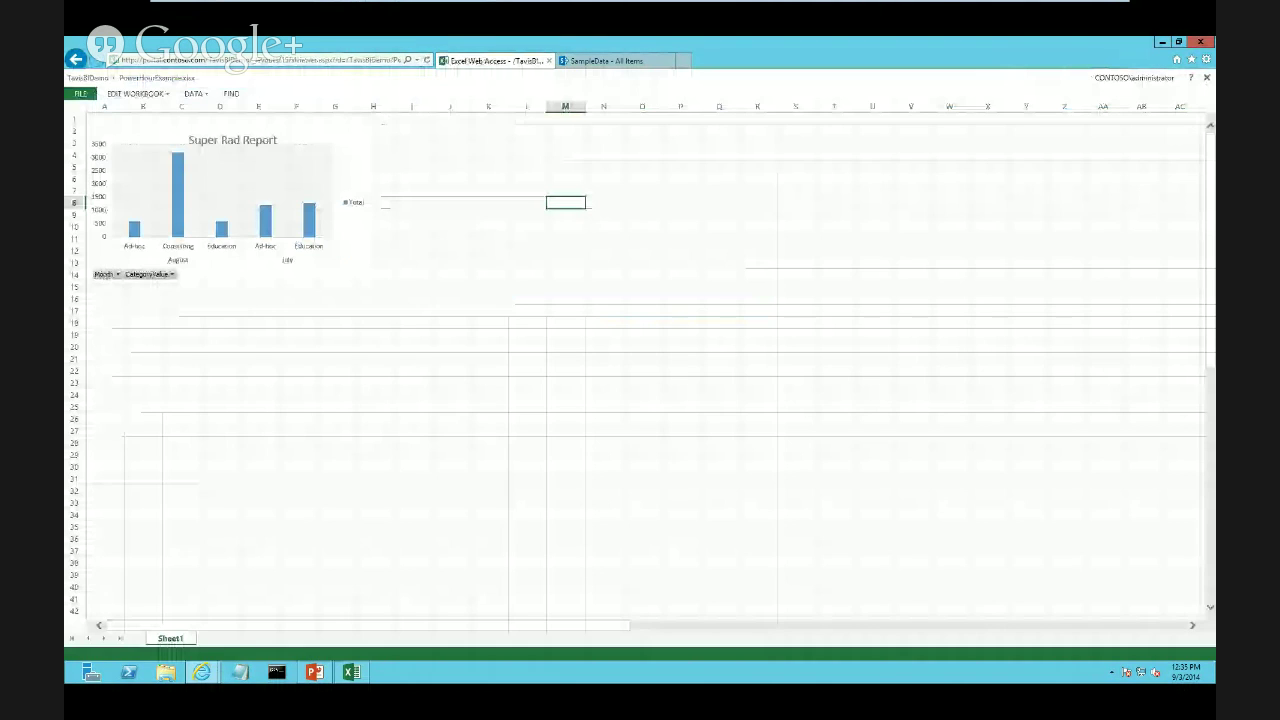
click(193, 93)
click(250, 163)
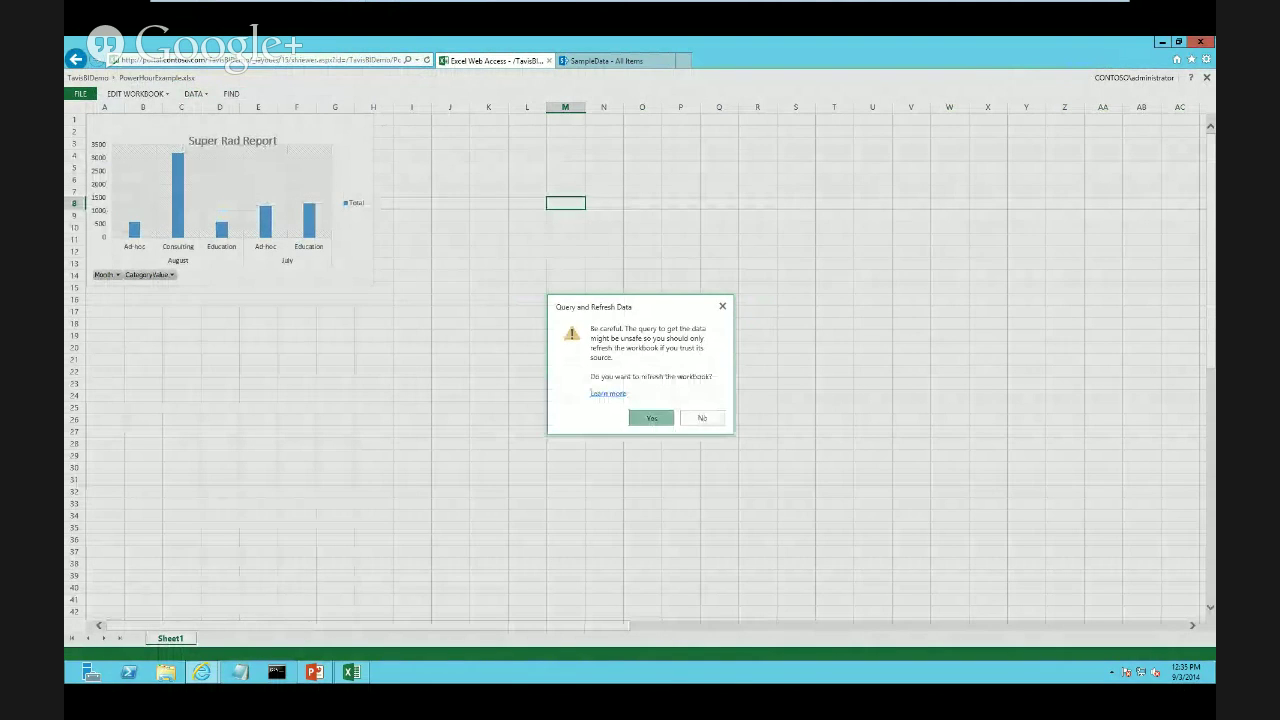
key(Return)
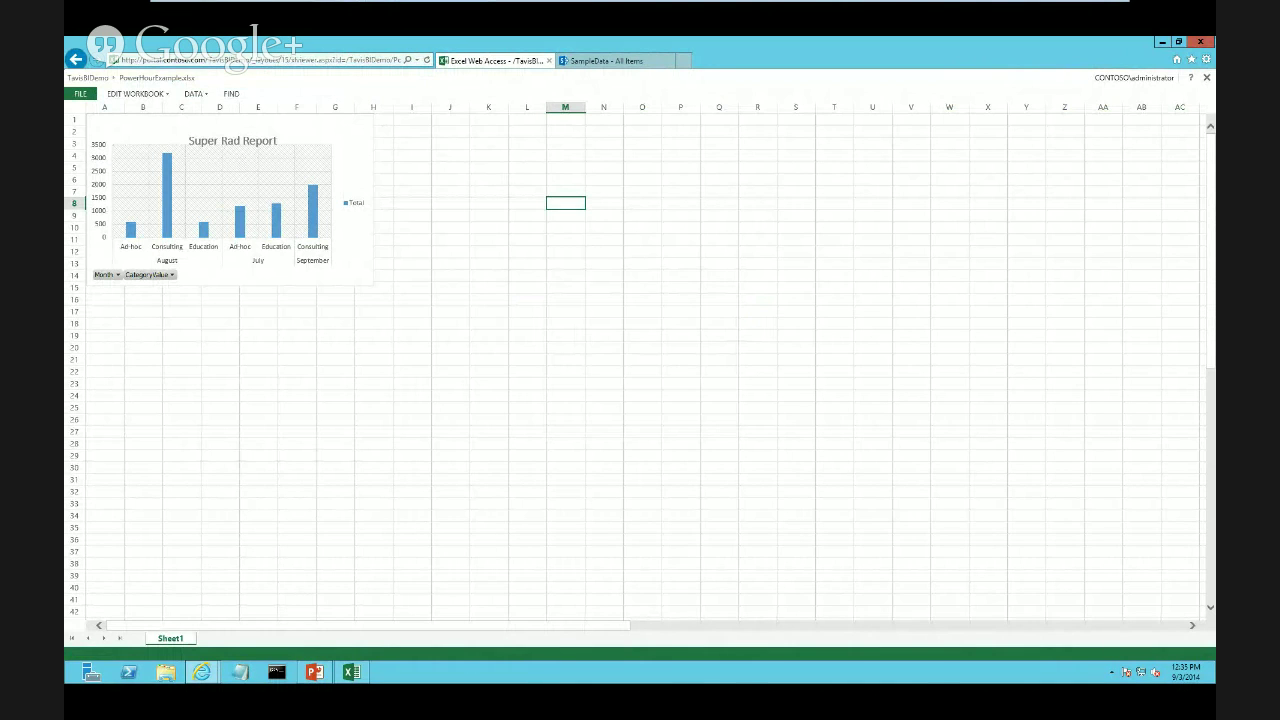
click(607, 61)
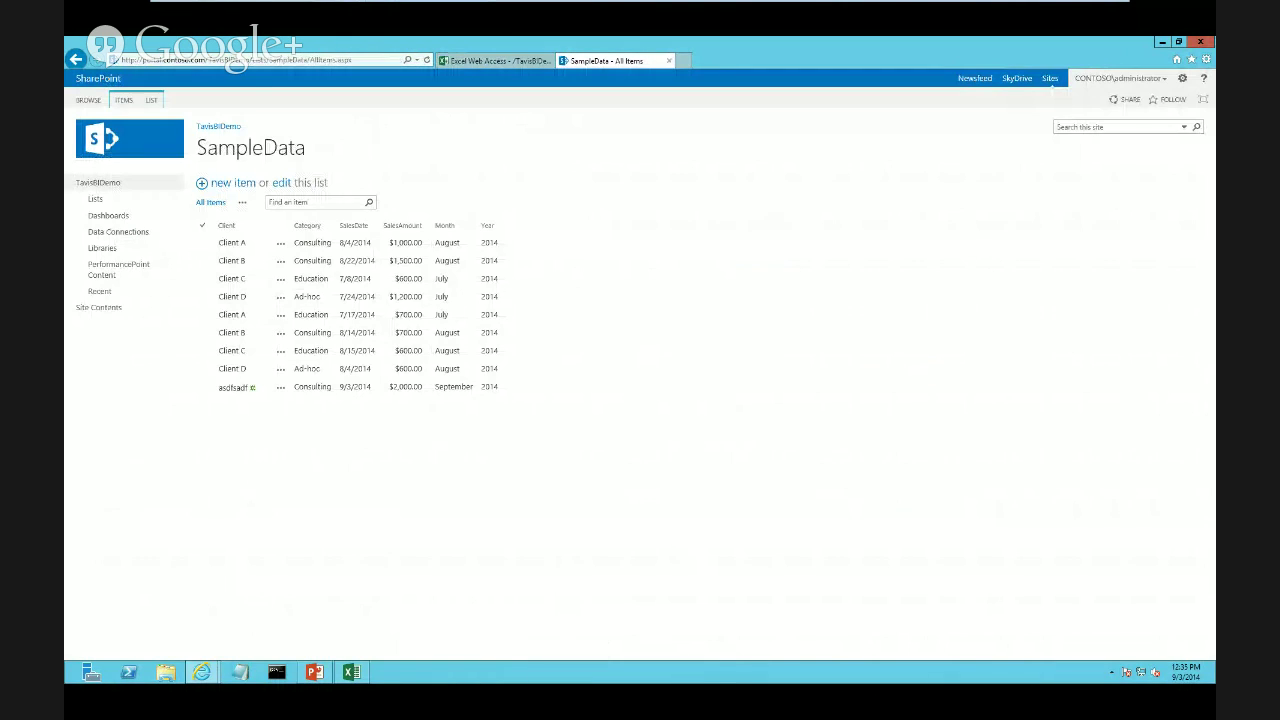
Save a new SampleData item with a placeholder client, category Ad-hoc, date 9/3/2014, amount 2000
click(232, 183)
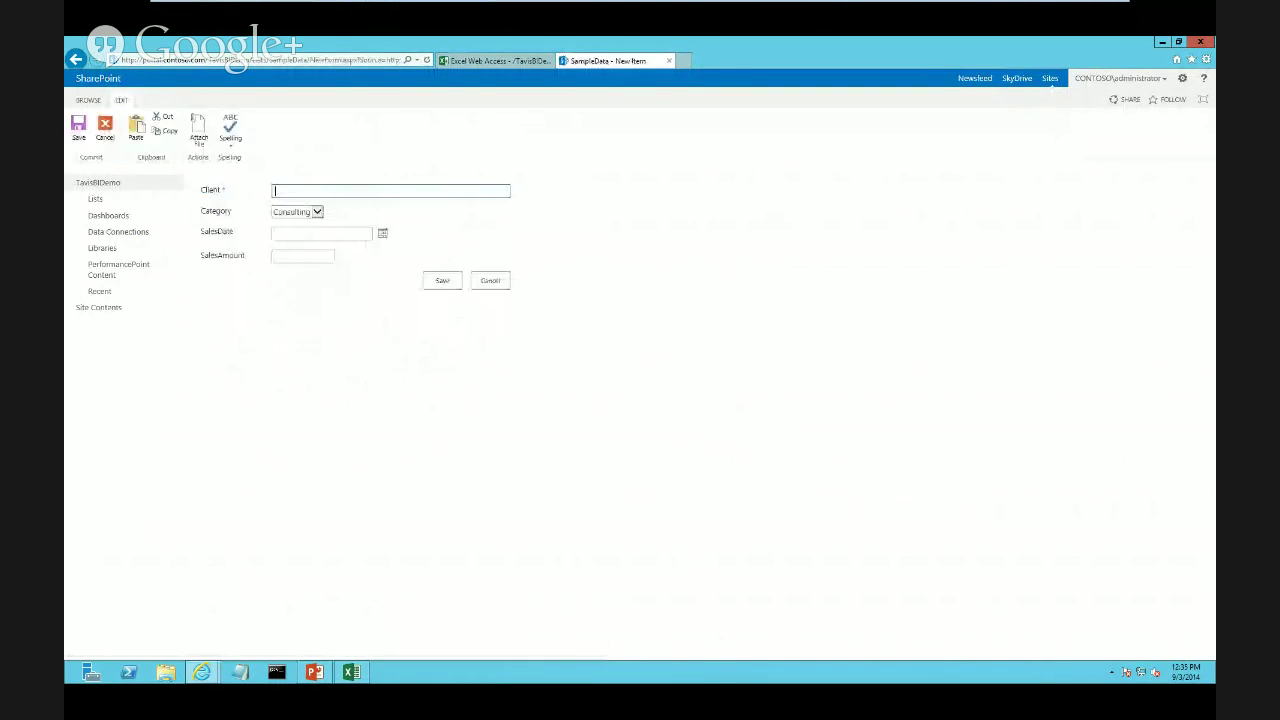
text(sadfsaddf)
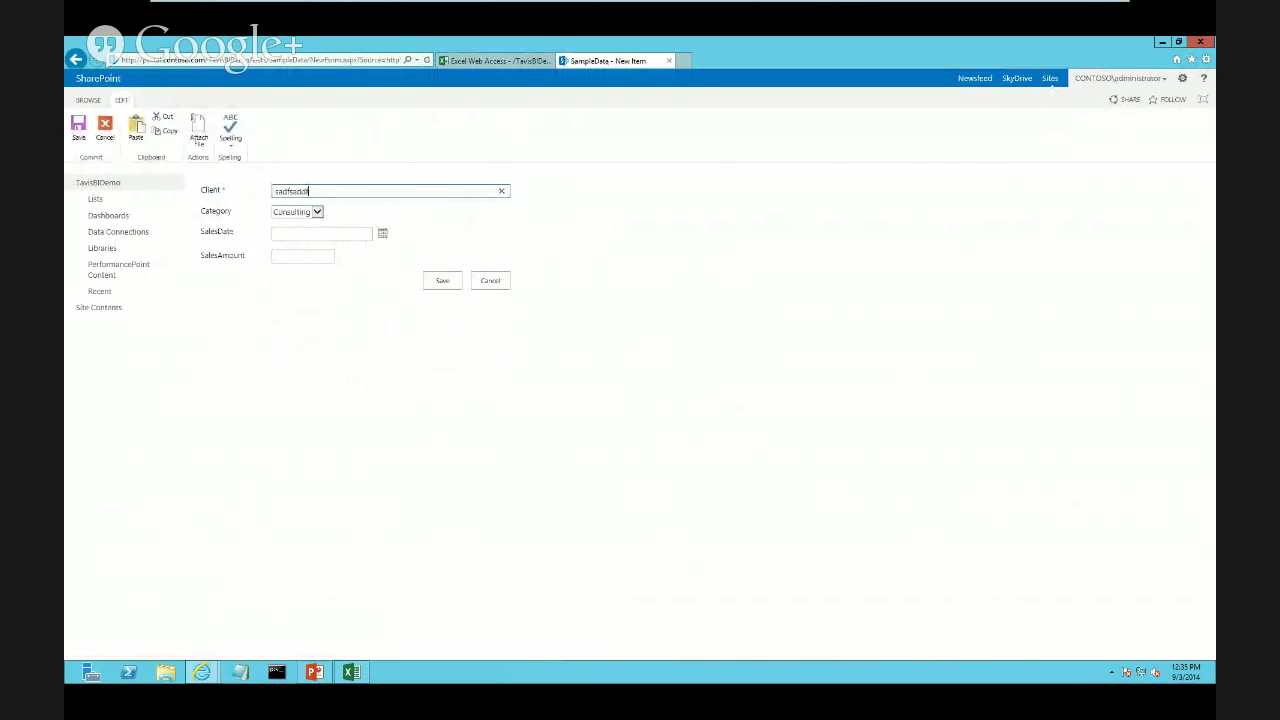
key(Tab)
key(alt+Down)
key(Down)
key(Tab)
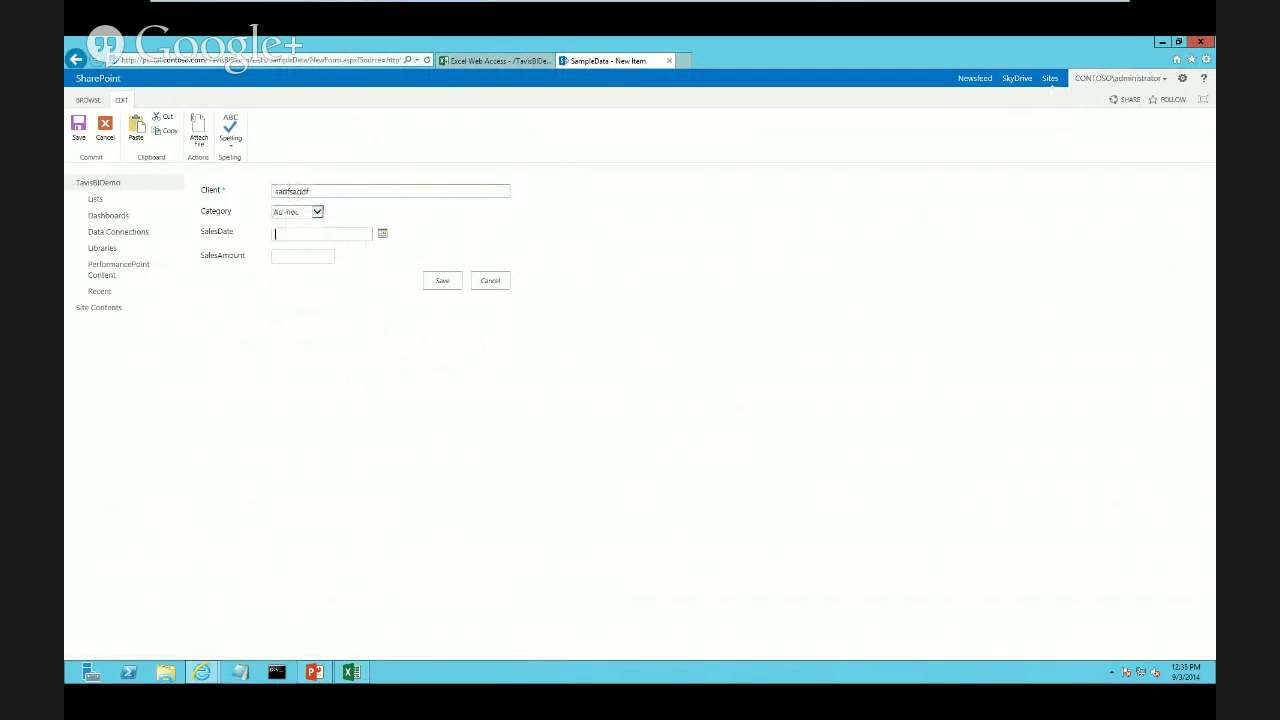
click(382, 233)
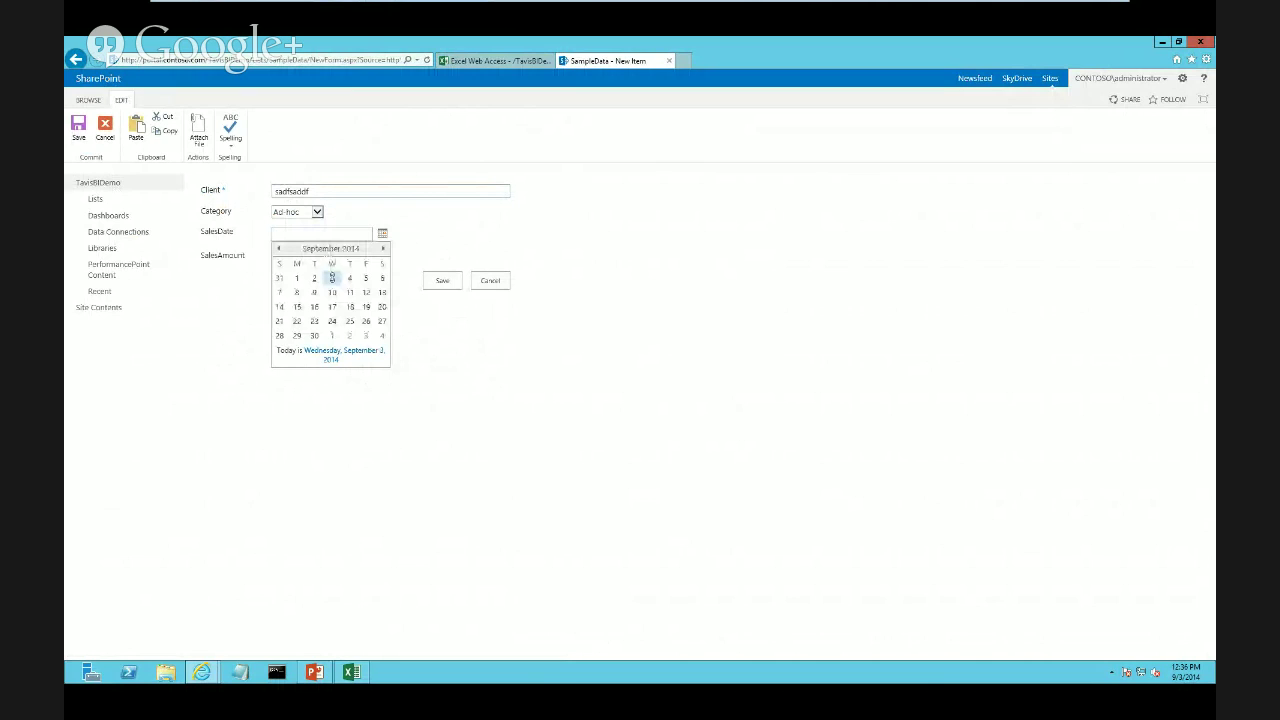
click(332, 277)
key(Tab)
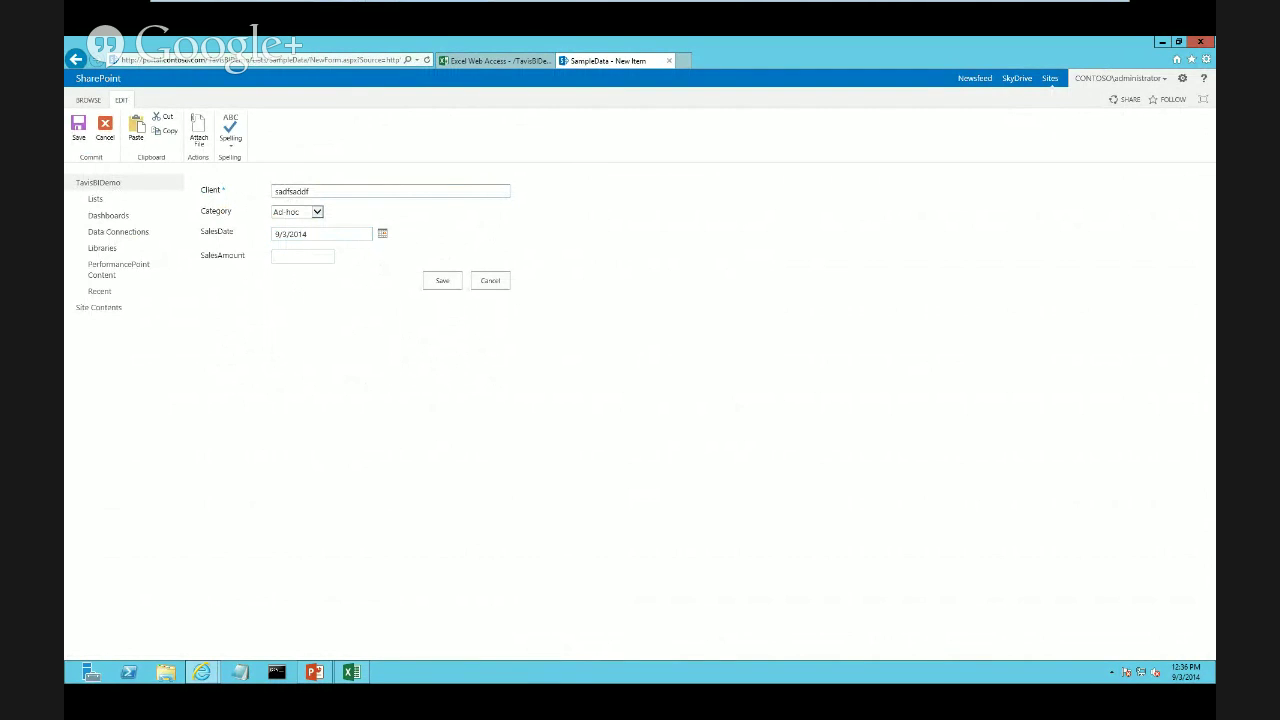
text(2000)
click(442, 281)
click(496, 61)
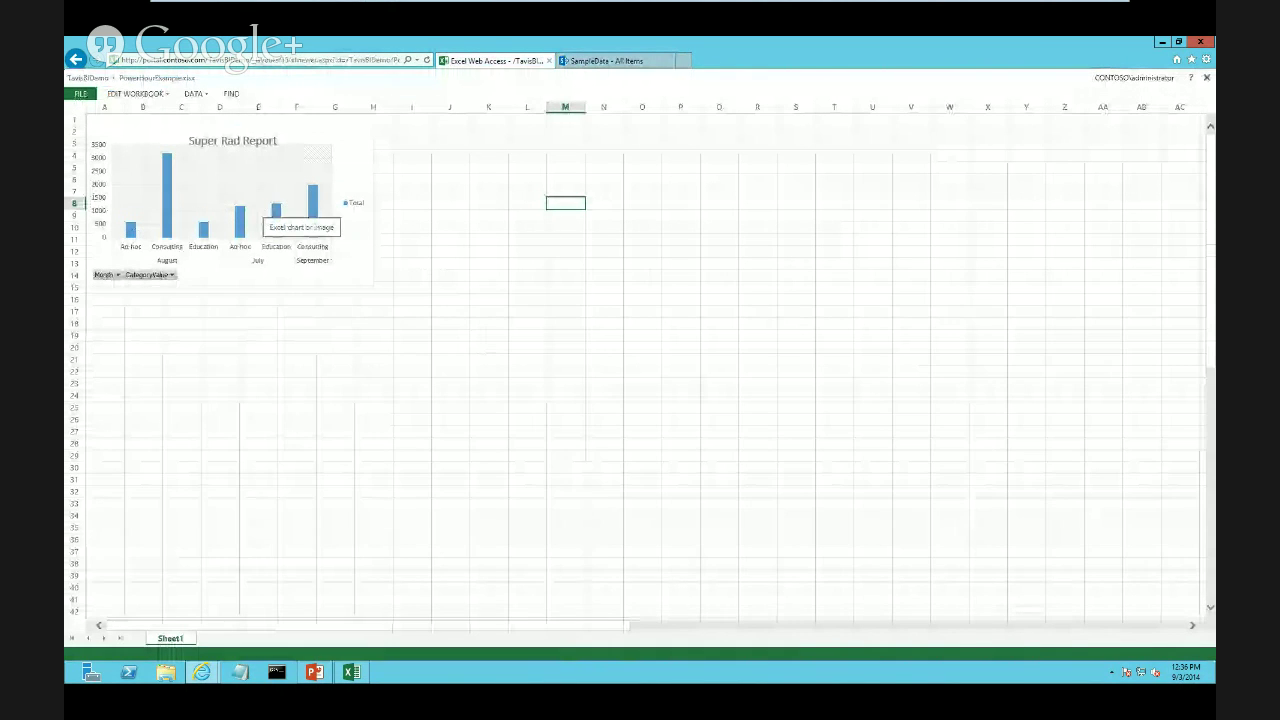
Refresh all workbook connections, then reopen PowerHourExample from the PowerHourDemo library
click(195, 93)
click(250, 163)
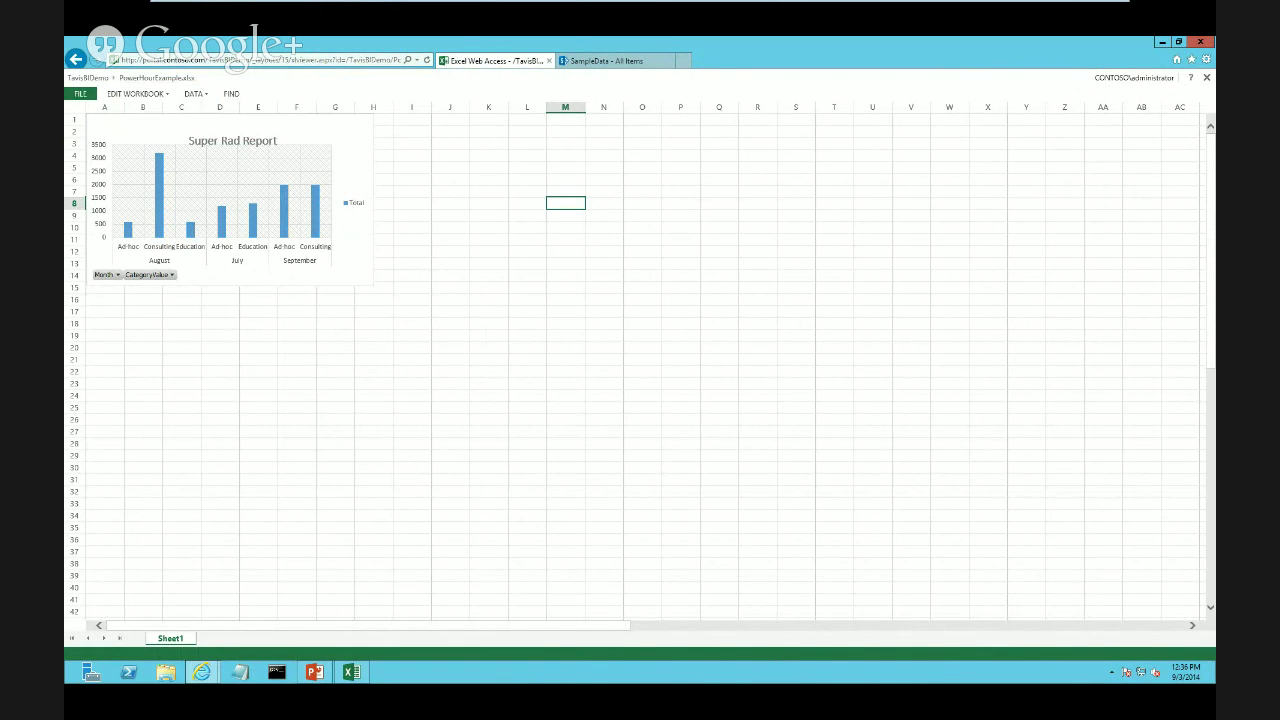
click(76, 59)
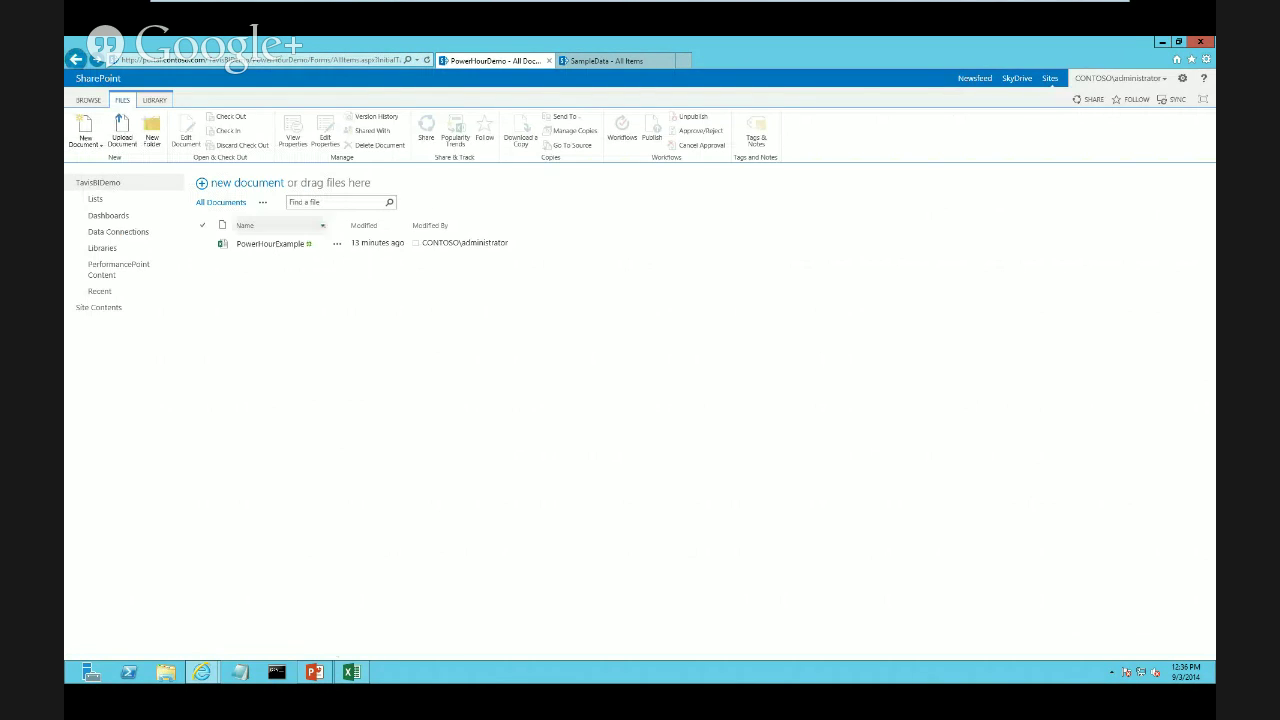
click(270, 243)
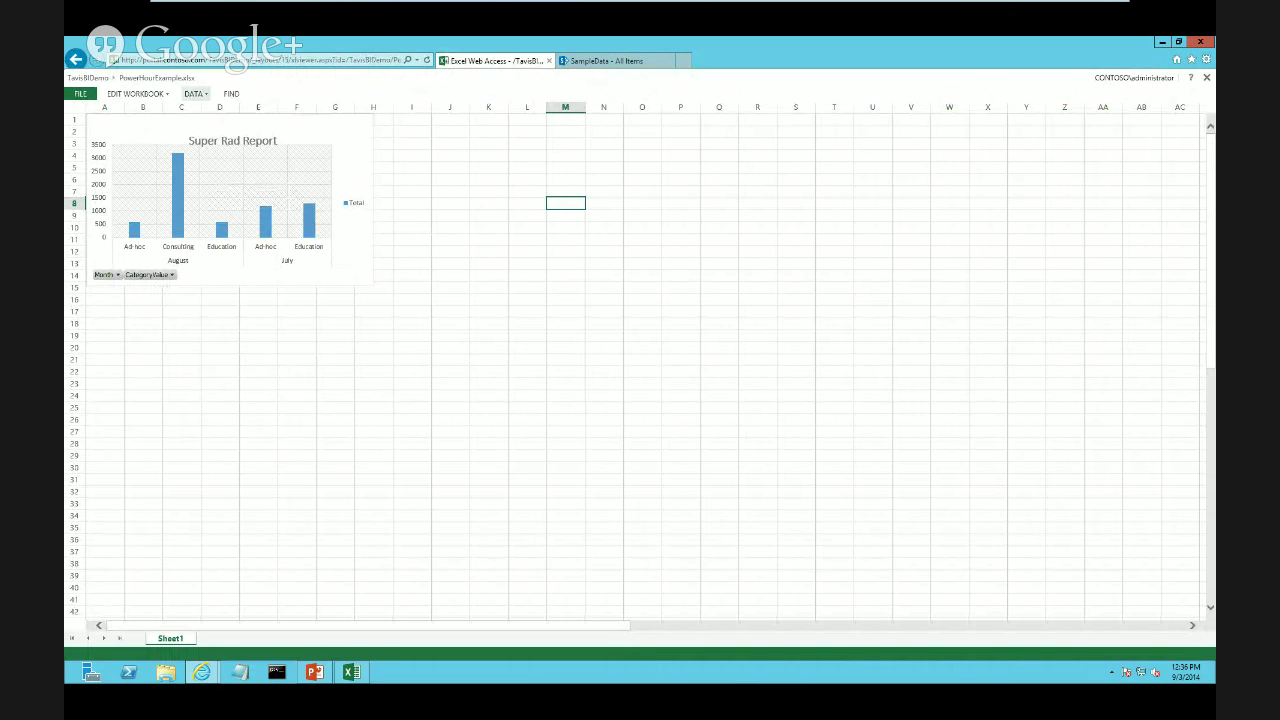
Refresh all connections in the reopened workbook, accepting the warning, then switch to desktop Excel
click(193, 93)
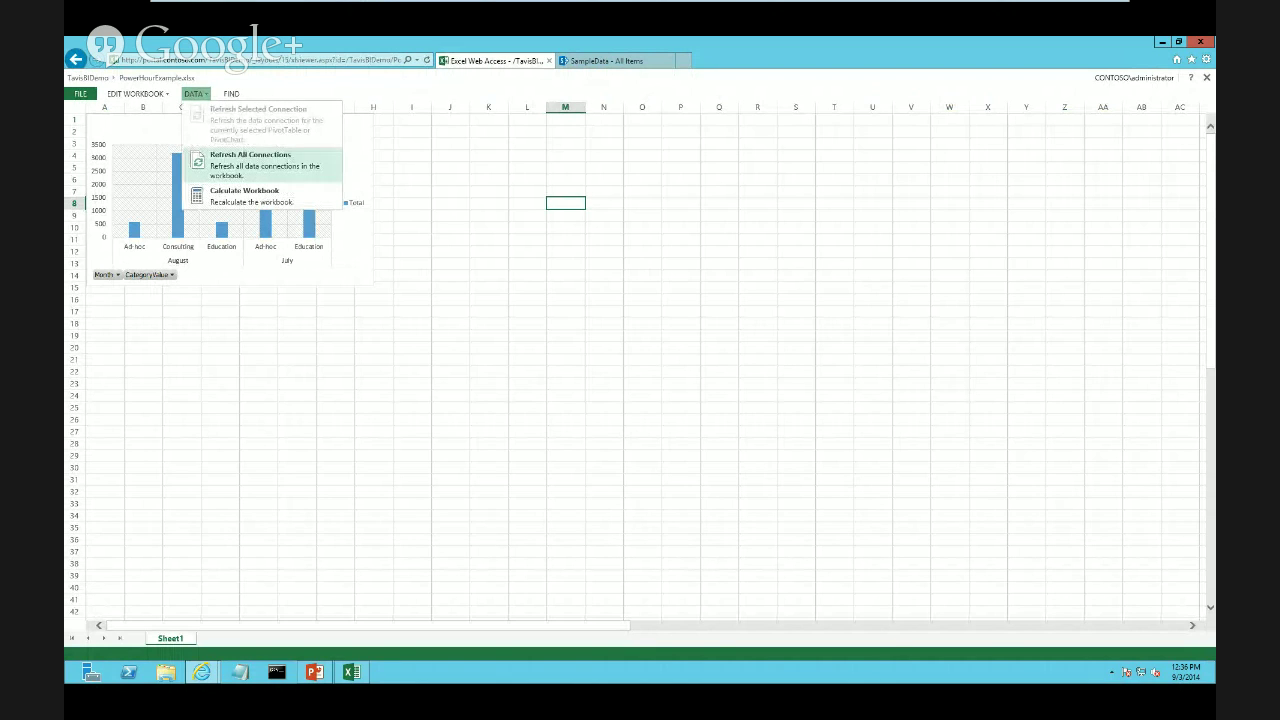
click(250, 160)
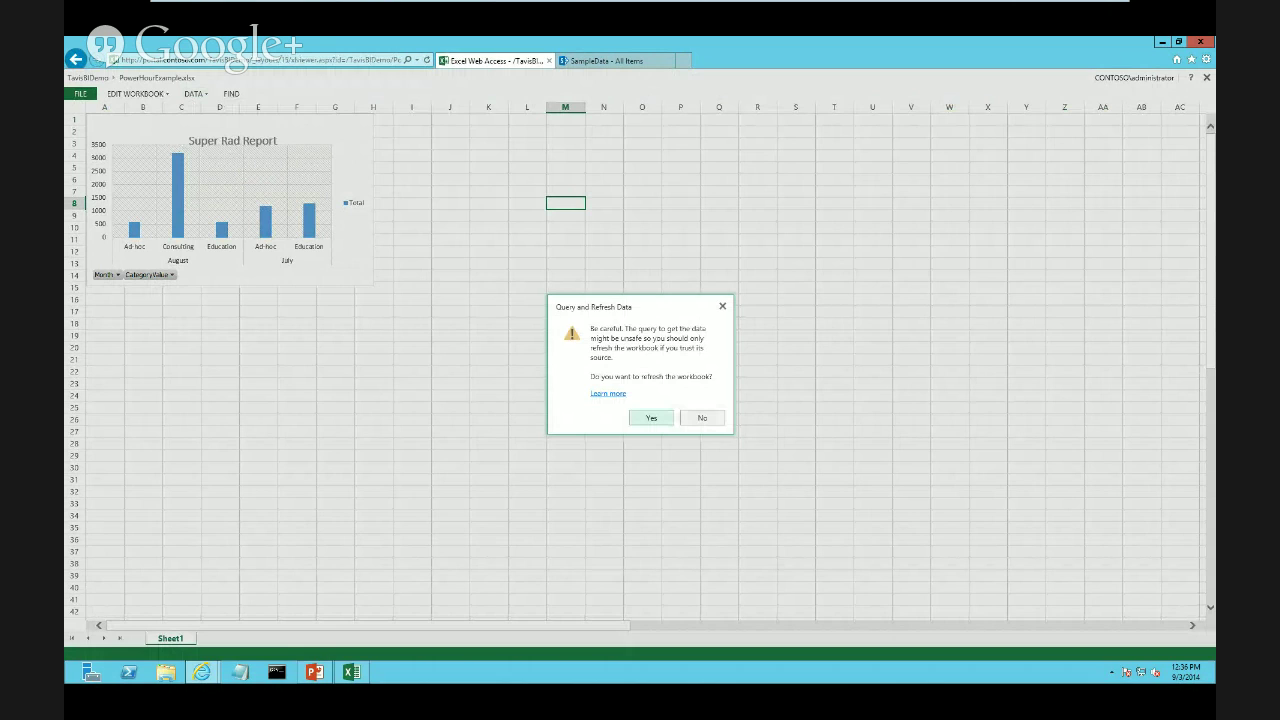
click(651, 417)
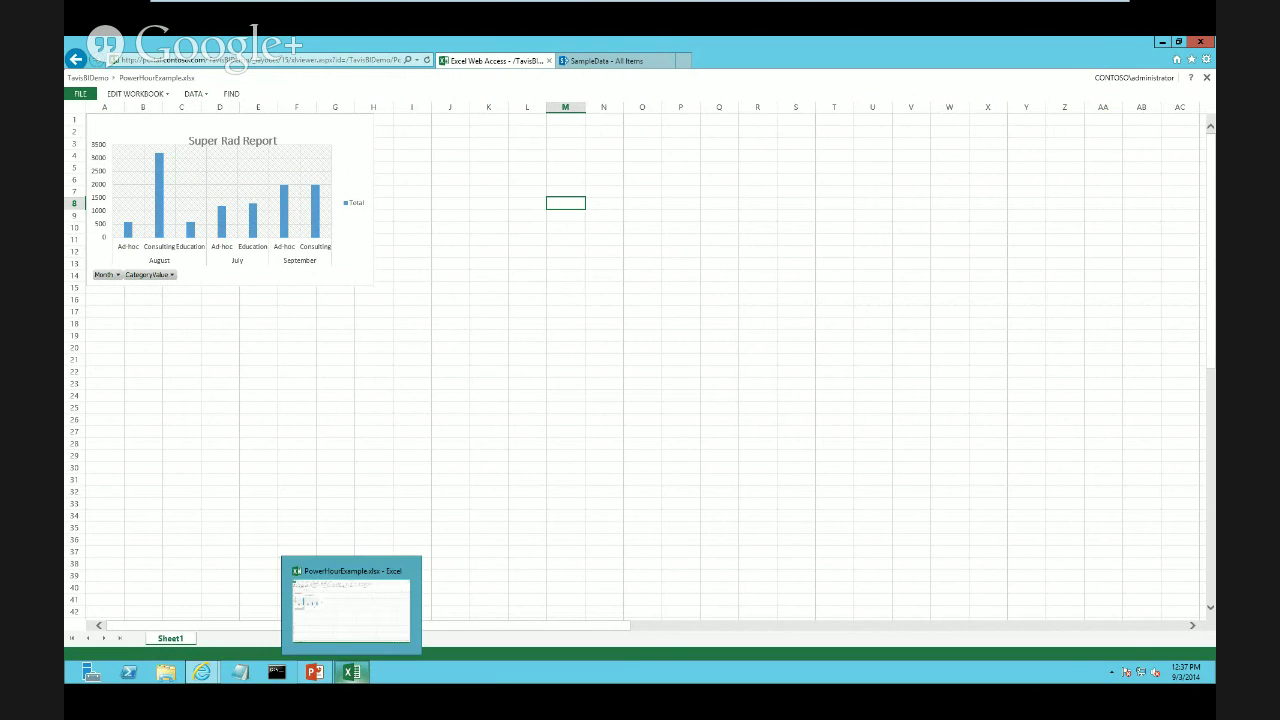
click(351, 672)
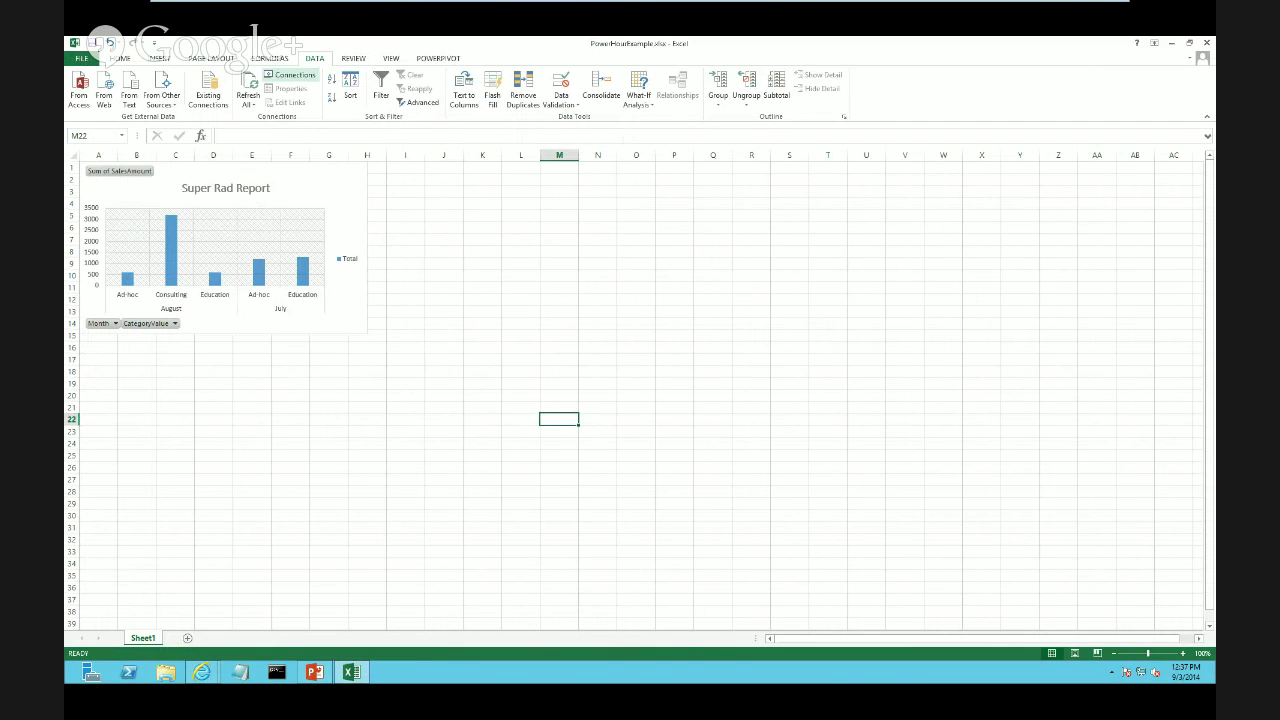
Enable 'Refresh data when opening the file' on the SampleData connection, then return to the browser
click(288, 75)
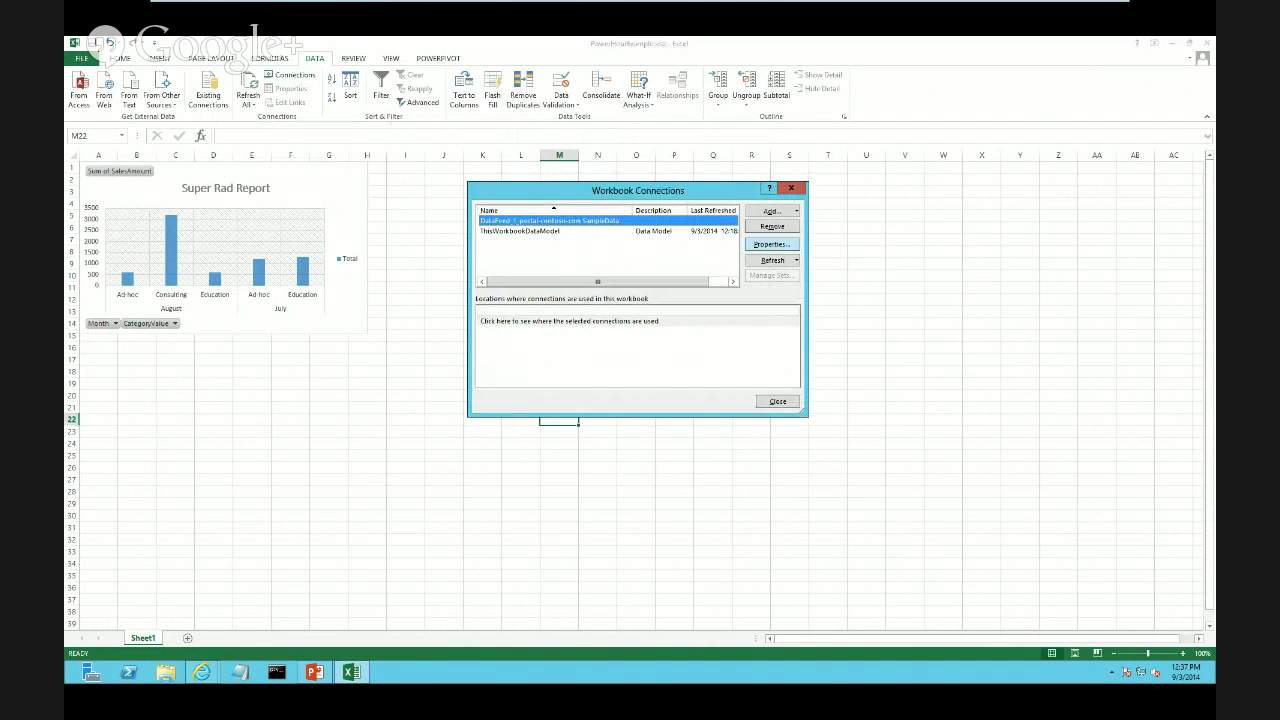
click(771, 244)
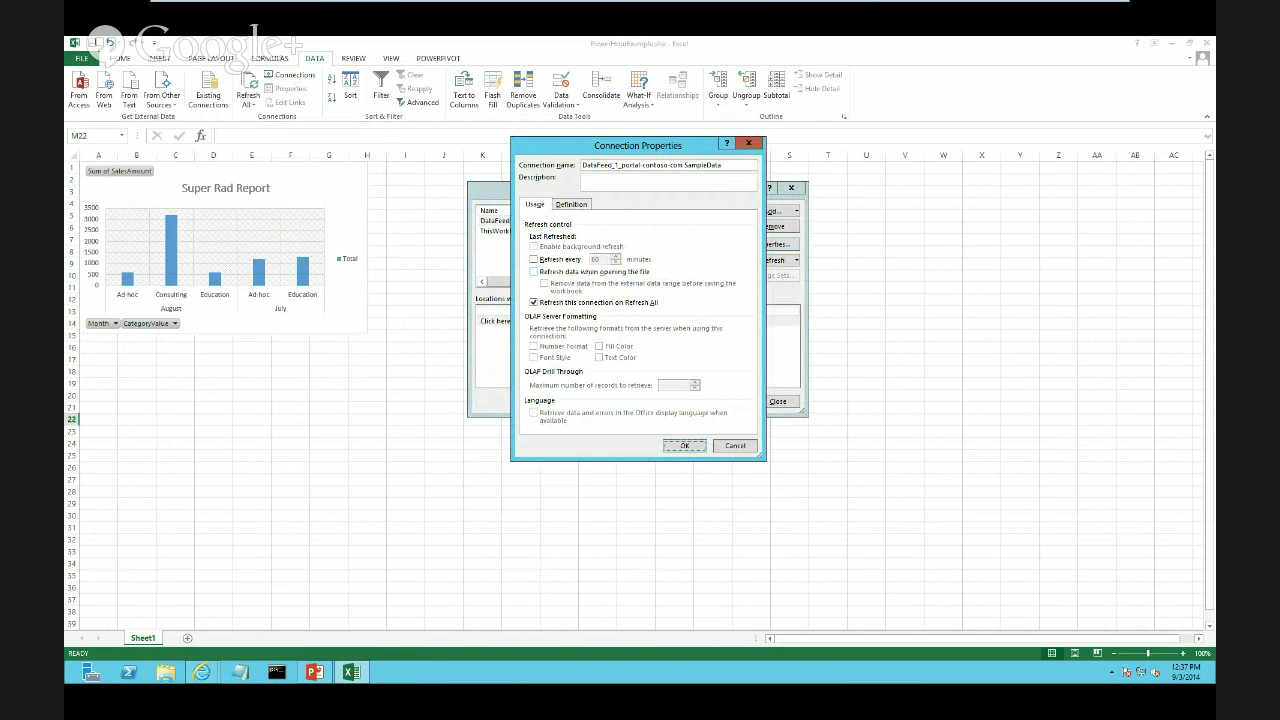
click(534, 272)
key(Return)
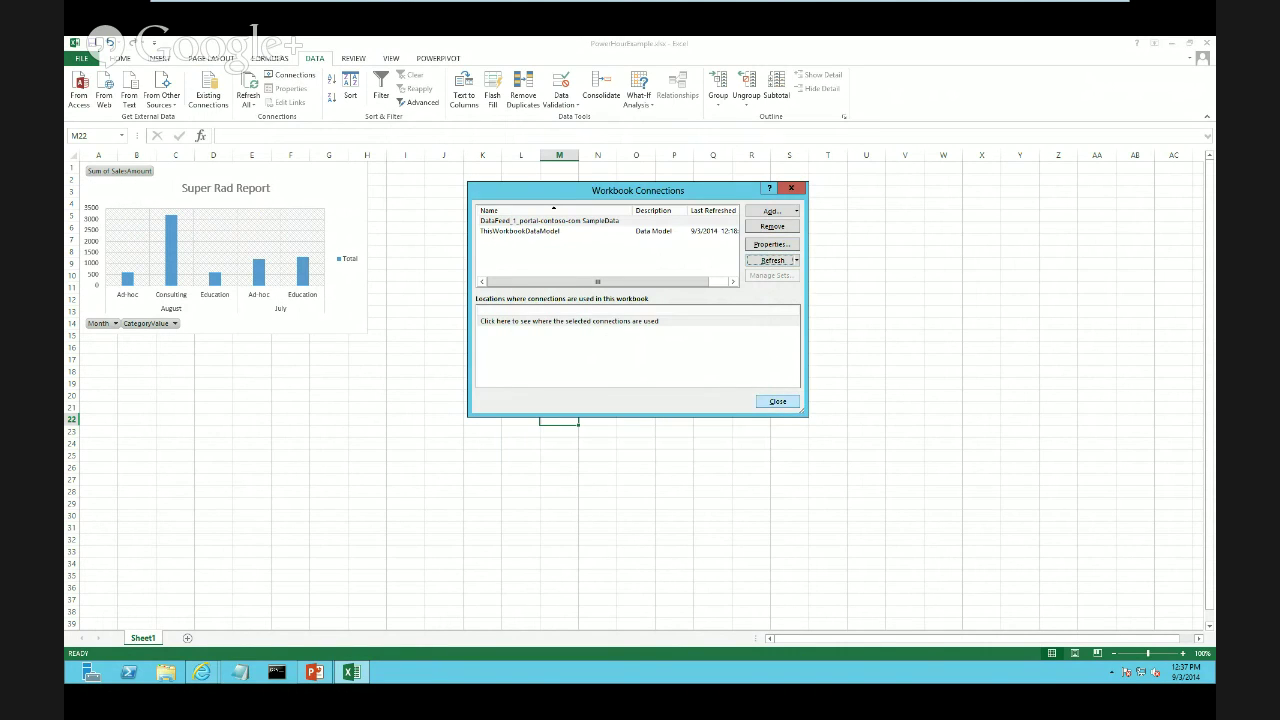
key(Escape)
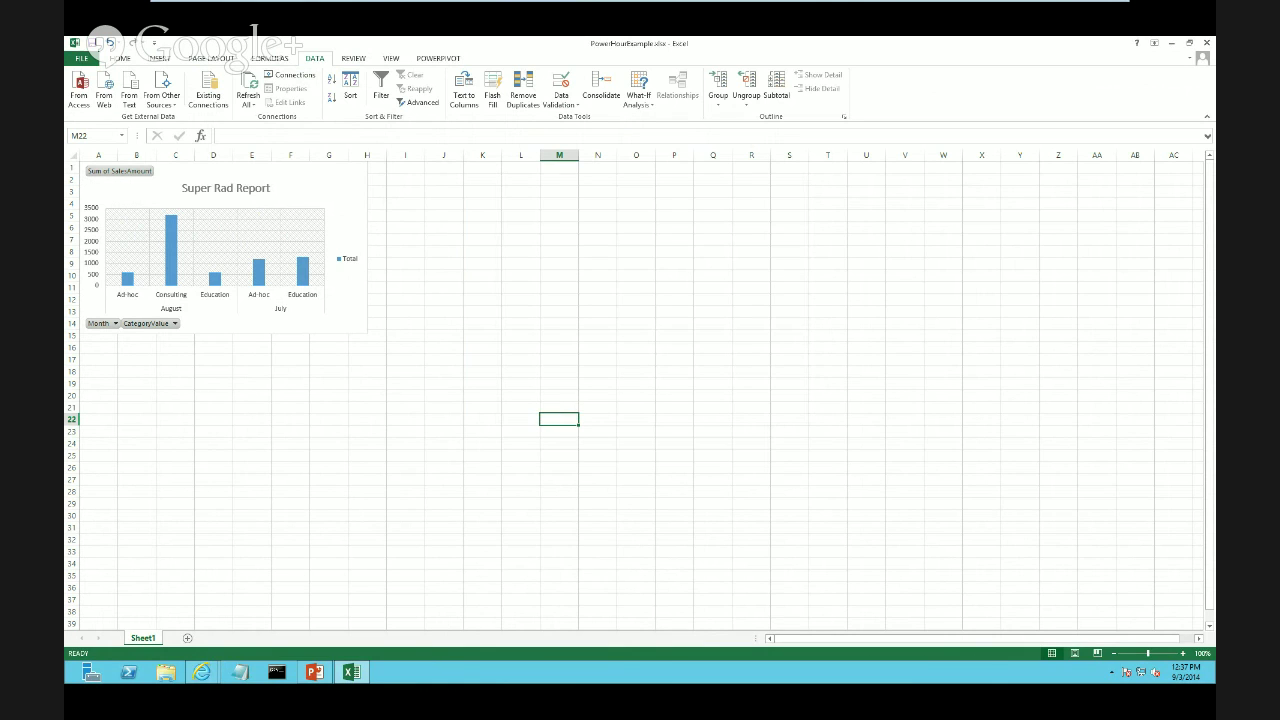
click(202, 672)
click(137, 610)
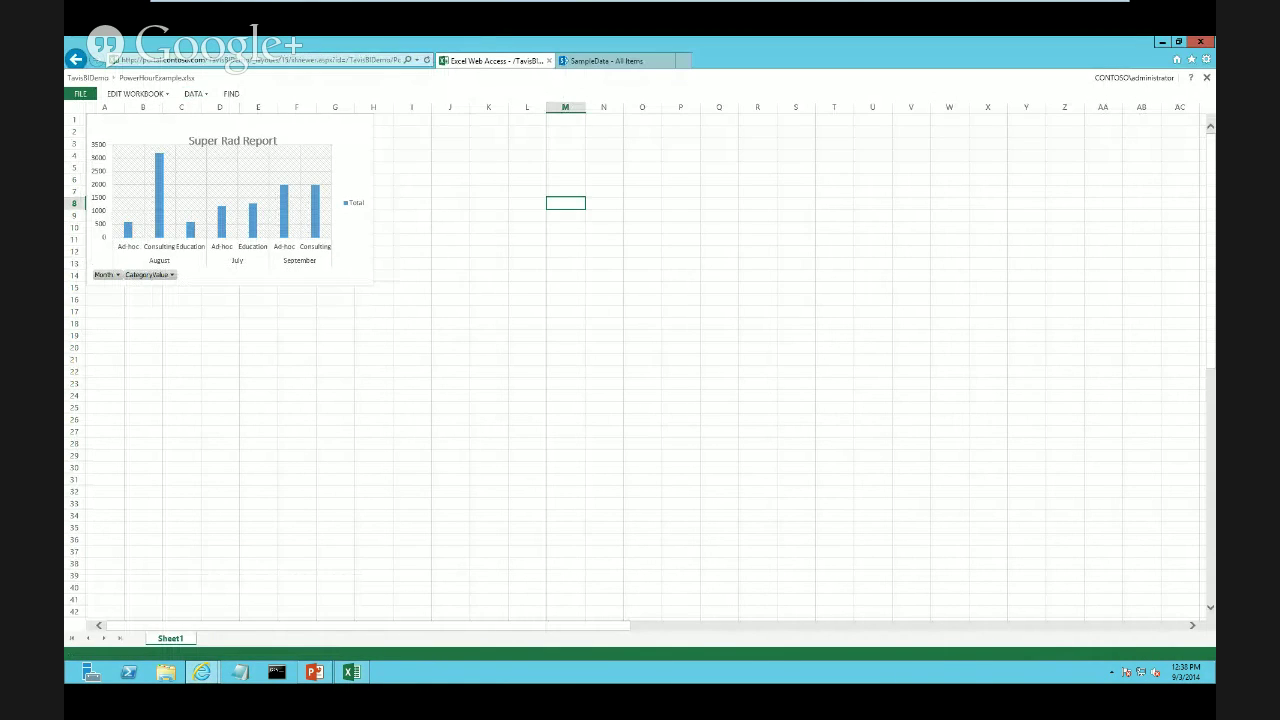
Re-upload PowerHourExample.xlsx to PowerHourDemo, replacing the existing file, and open it in the browser
click(76, 59)
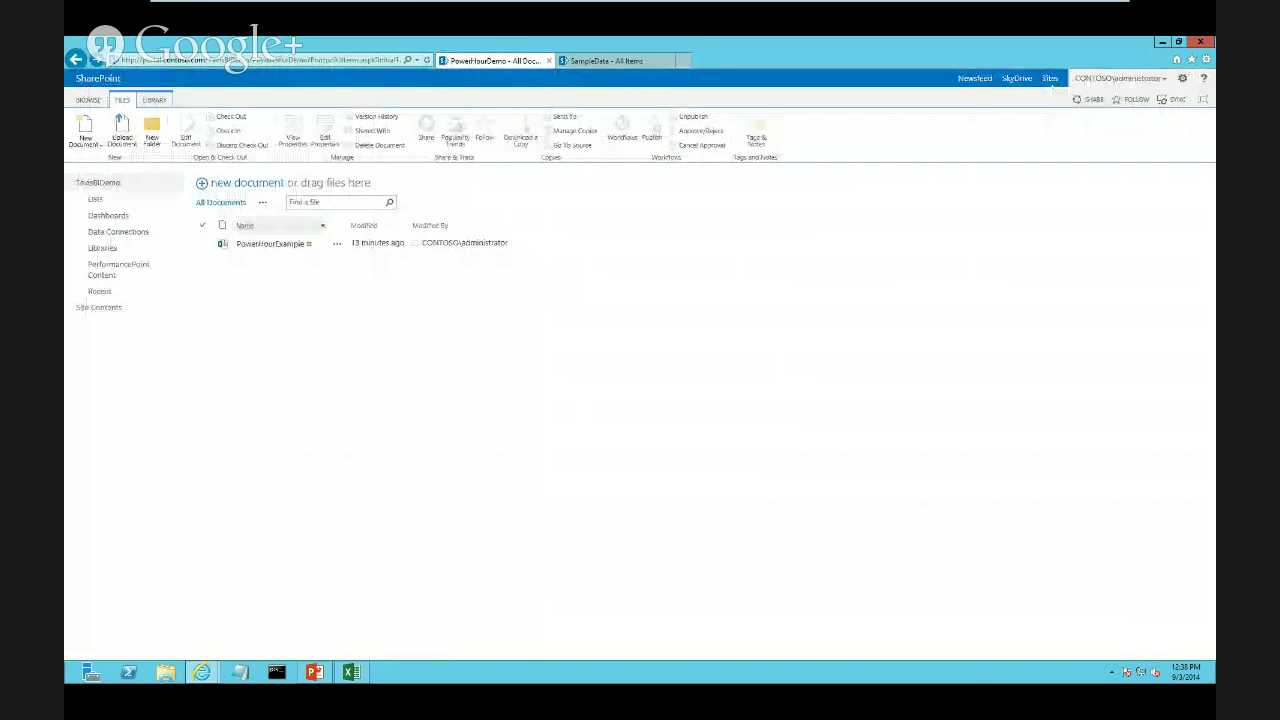
click(122, 131)
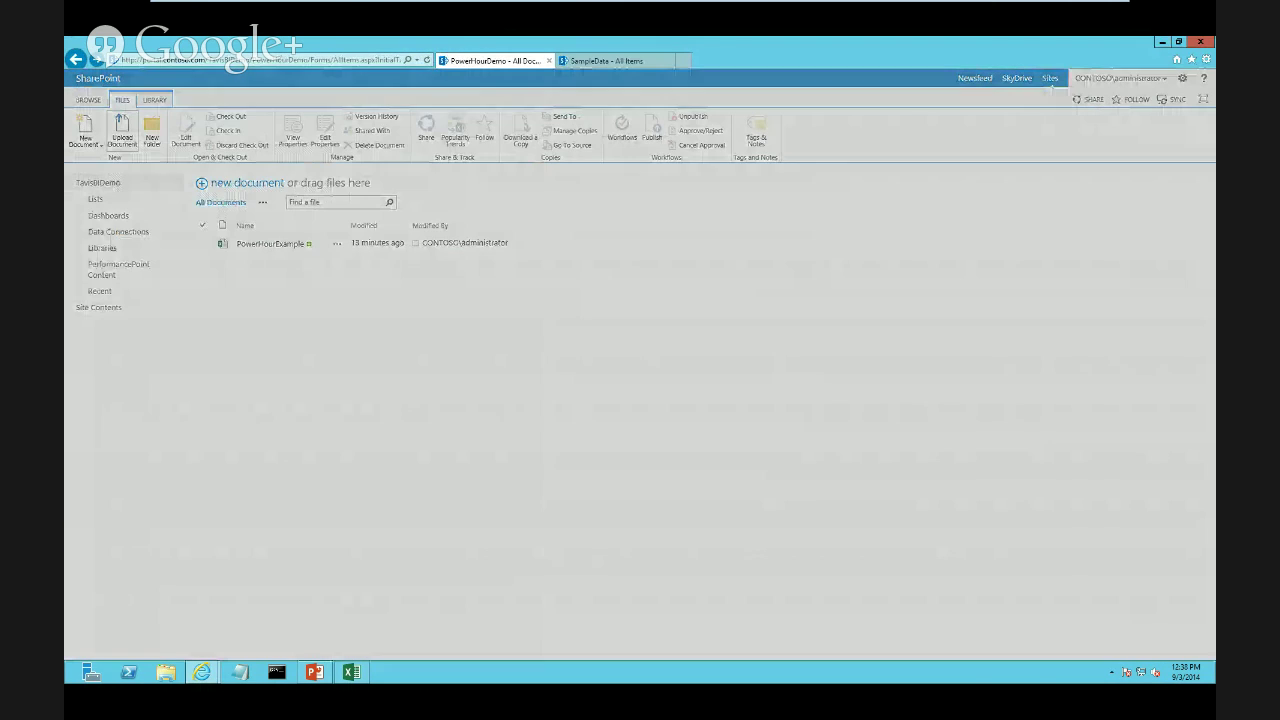
click(787, 339)
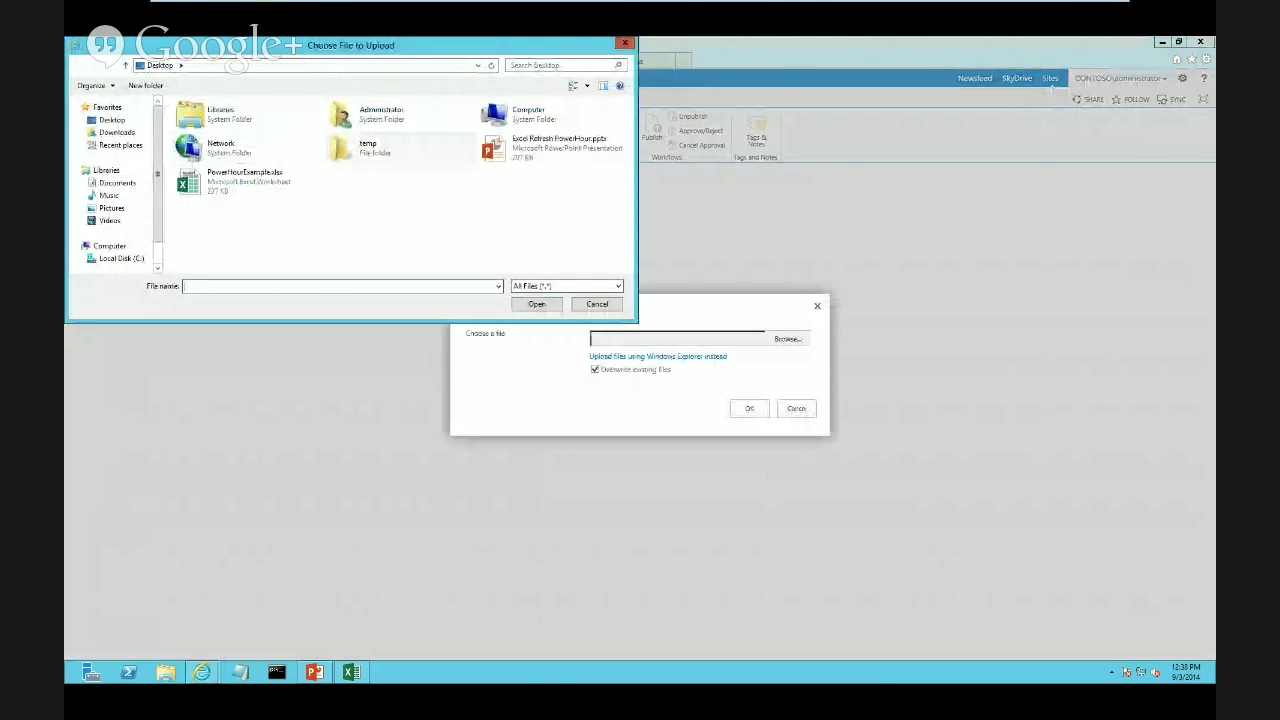
click(245, 180)
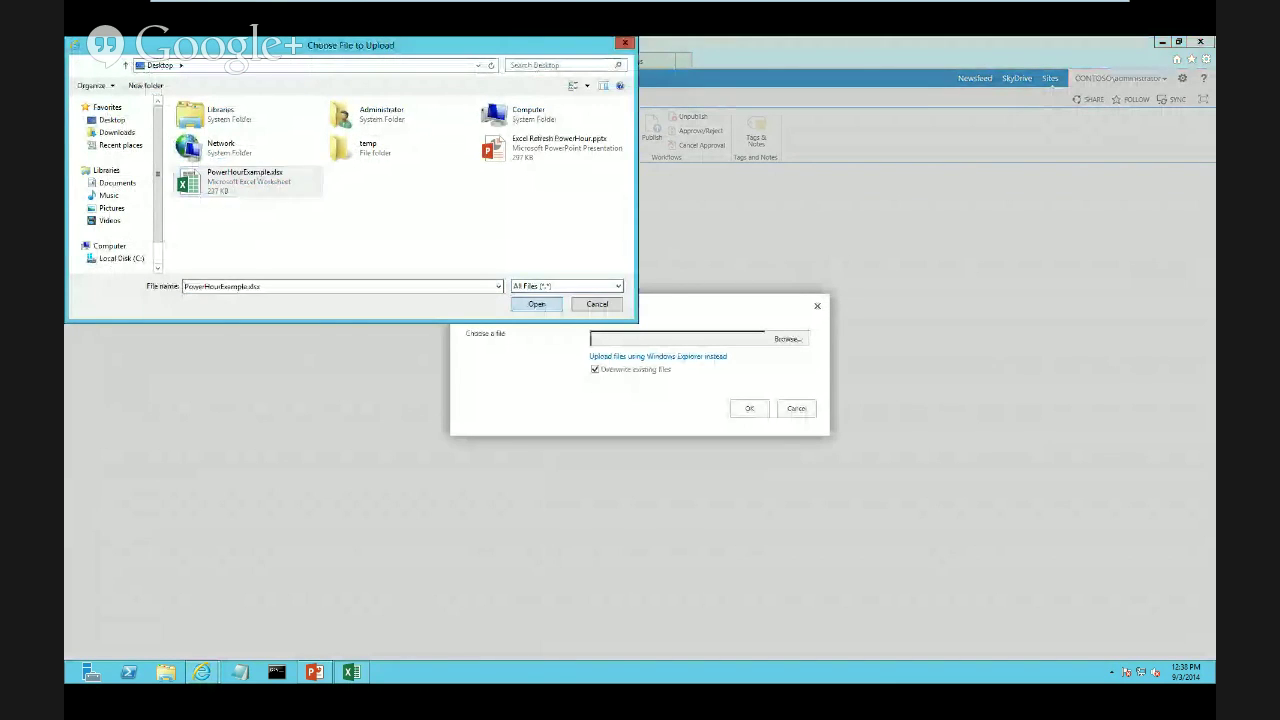
click(537, 304)
click(749, 408)
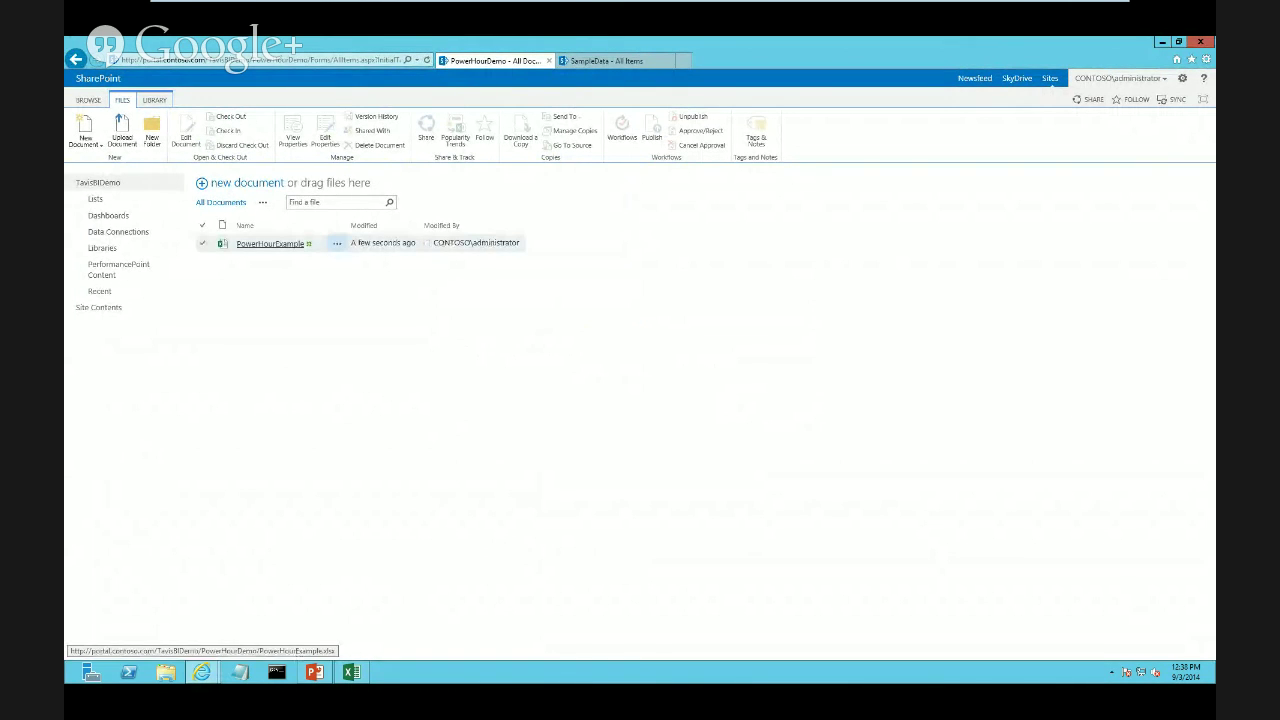
click(268, 243)
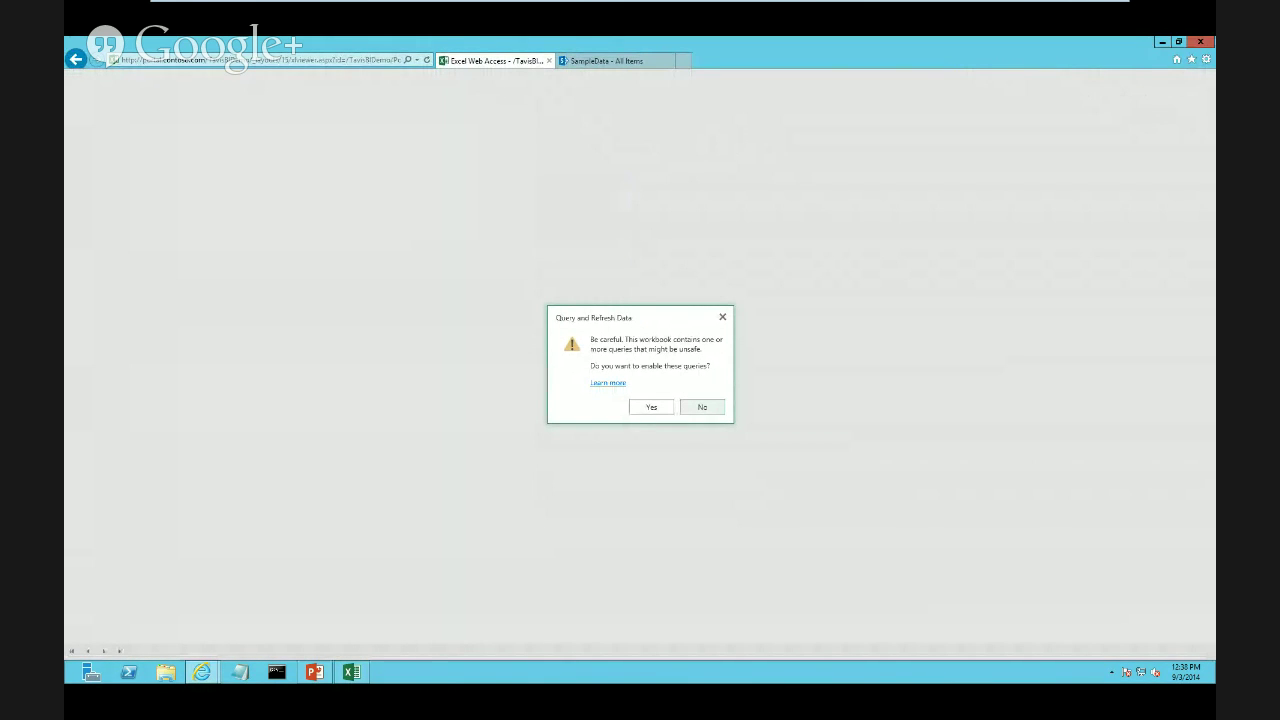
Allow the workbook's data queries, reopen it, and switch to the SharePoint server machine
click(651, 407)
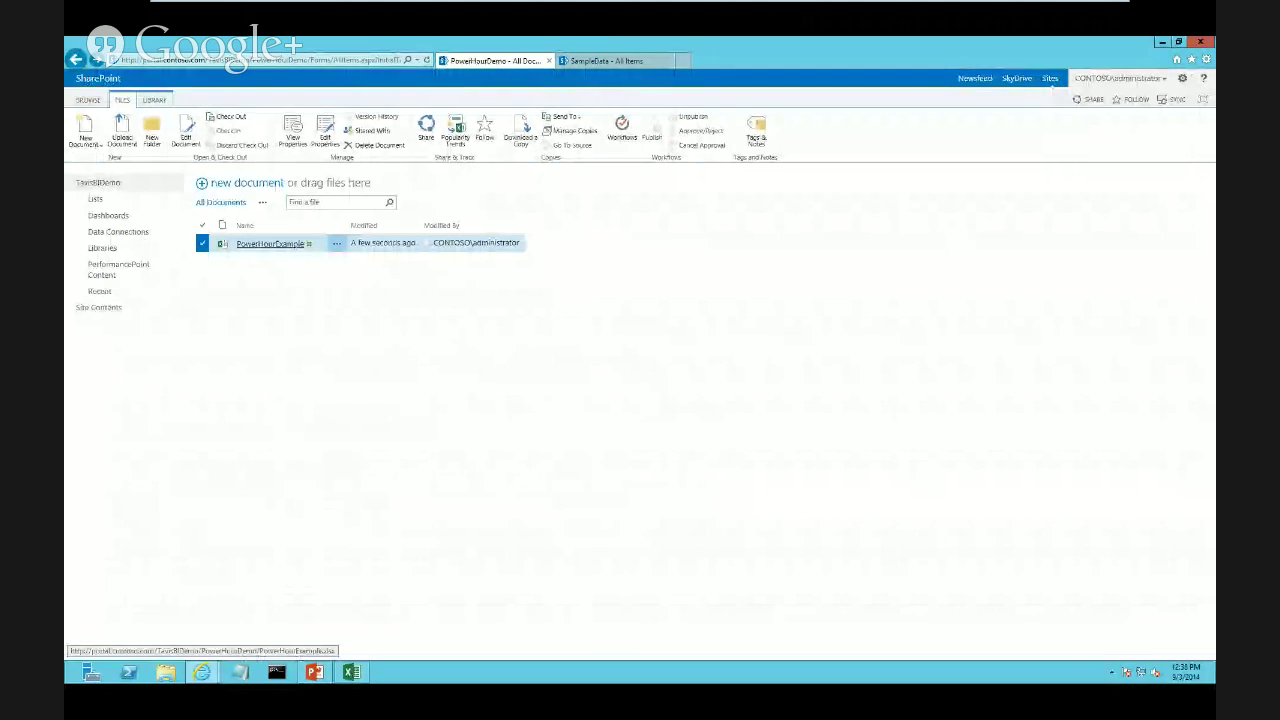
click(270, 243)
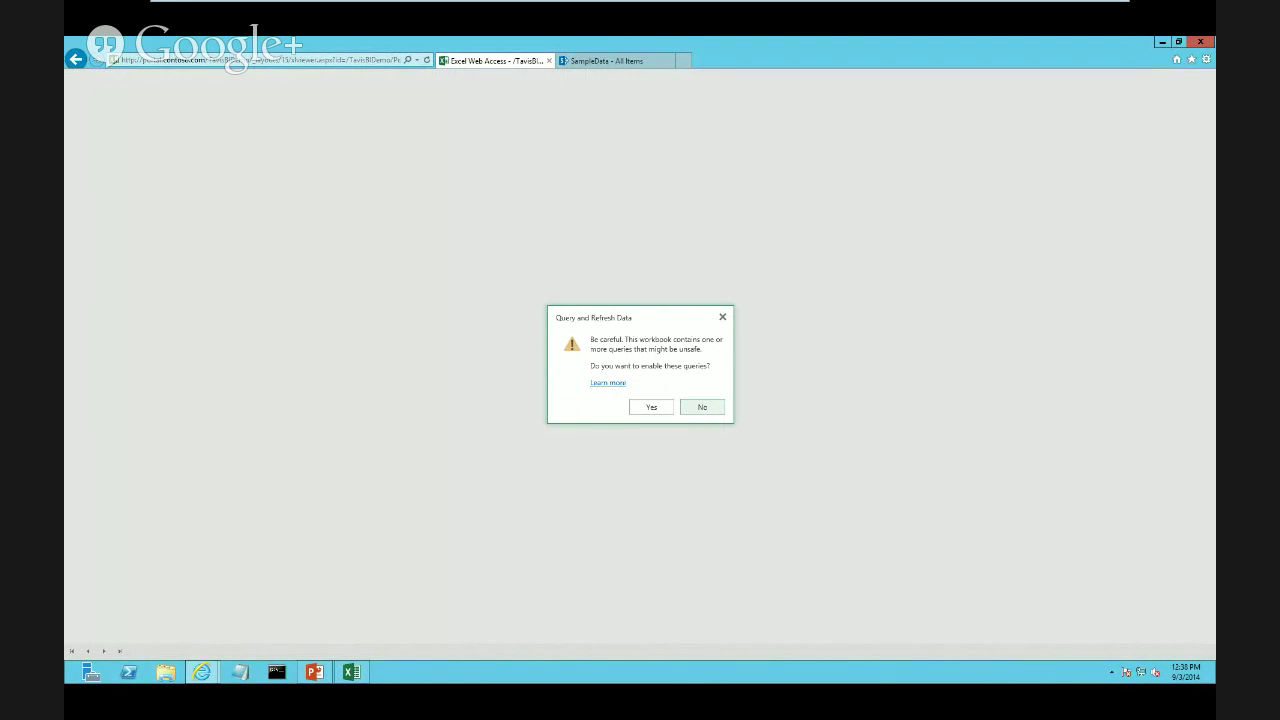
mouse_move(376, 5)
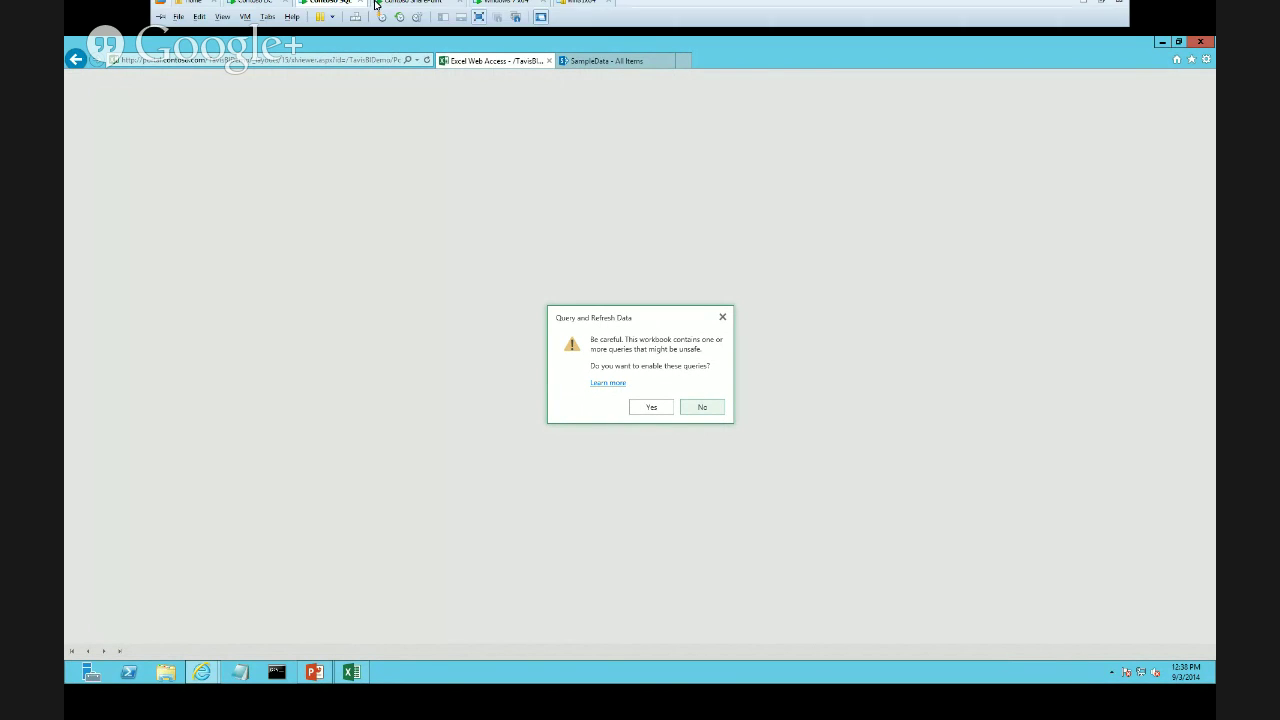
click(415, 12)
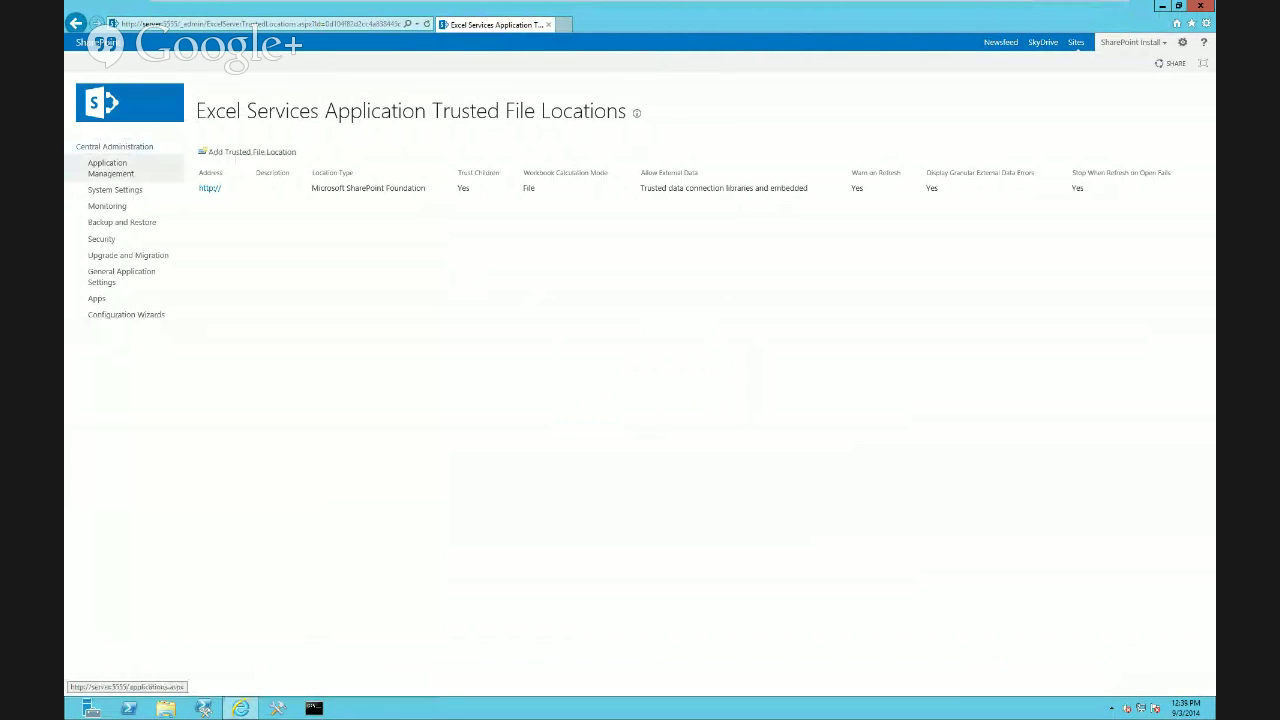
Navigate to Excel Services' Trusted File Locations page in Central Administration
click(110, 168)
click(288, 244)
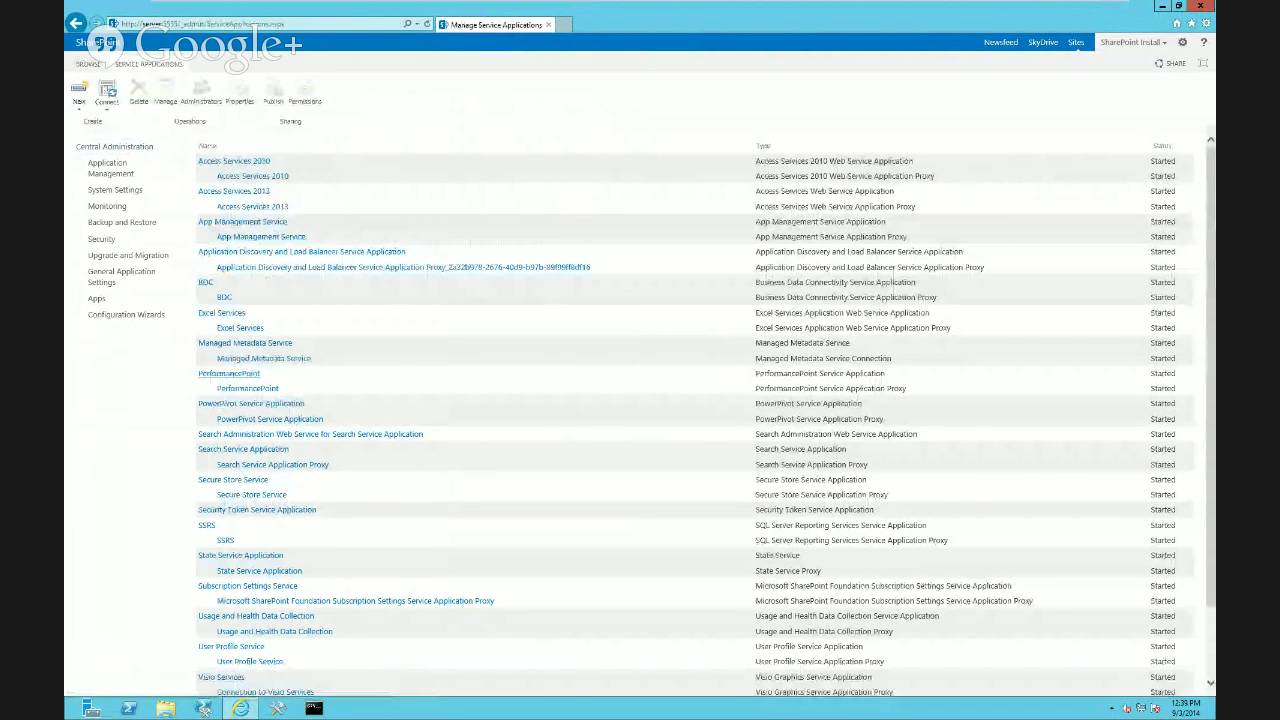
click(221, 312)
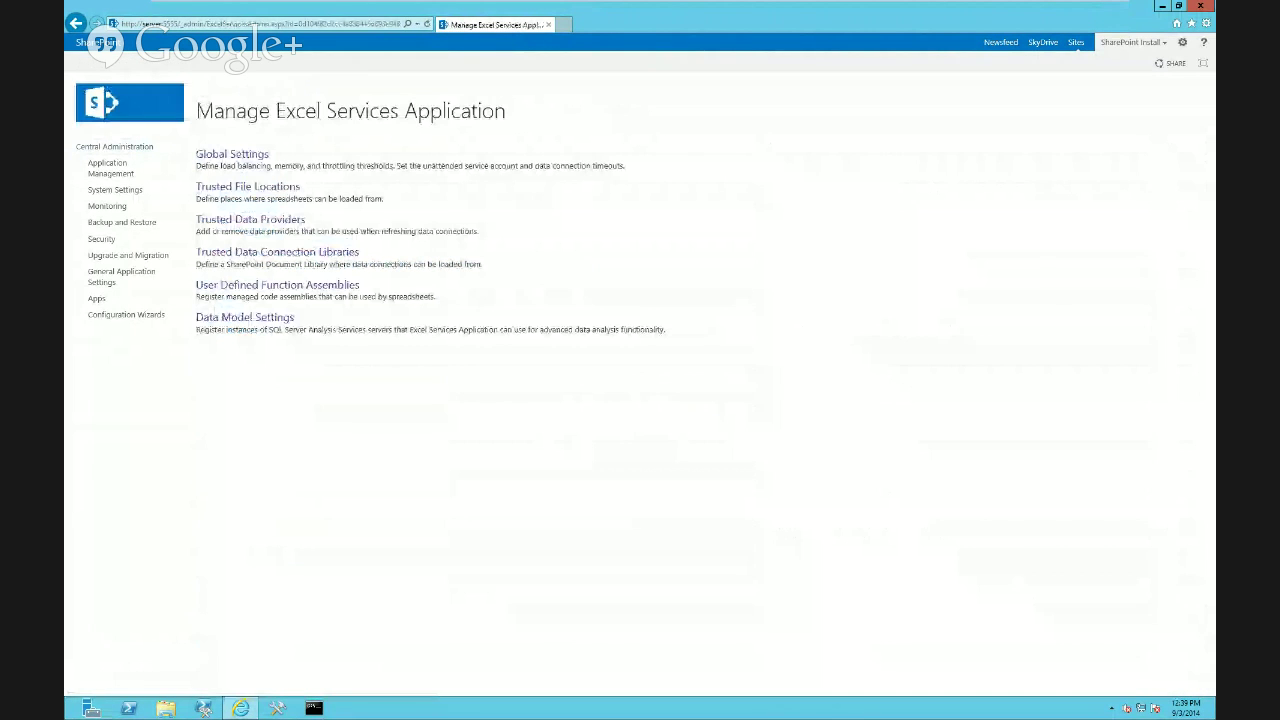
click(226, 189)
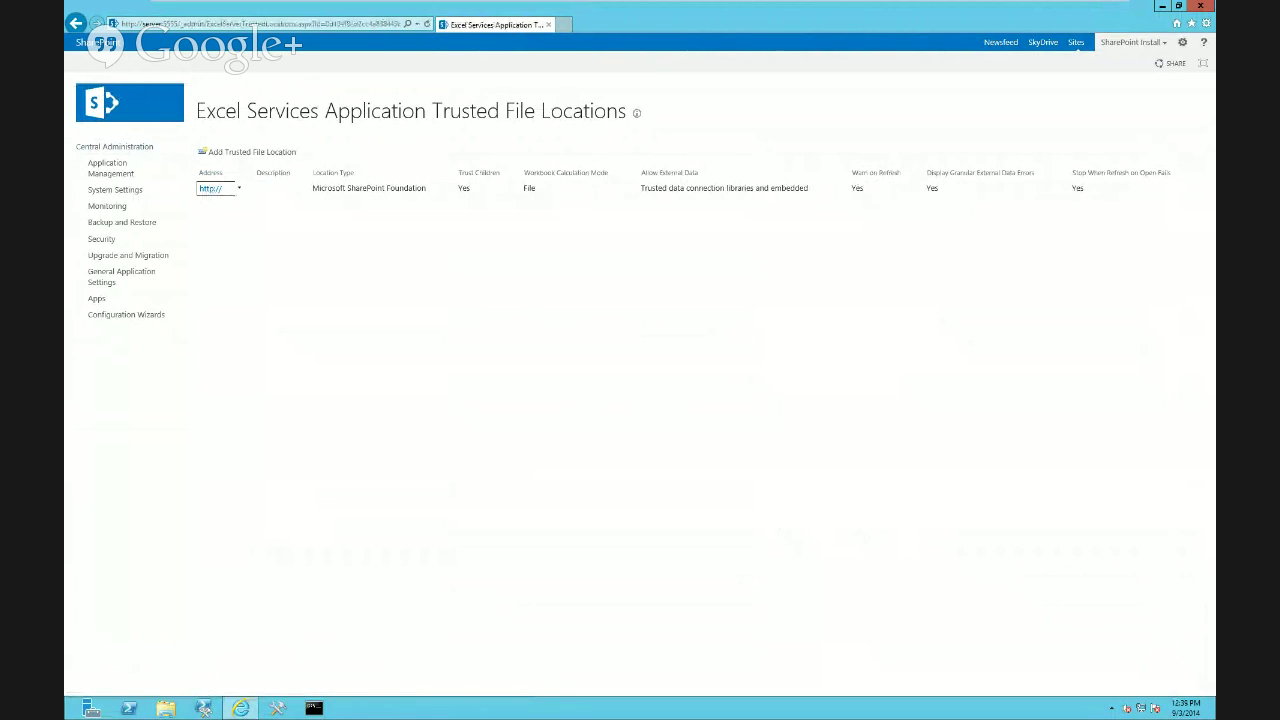
click(239, 188)
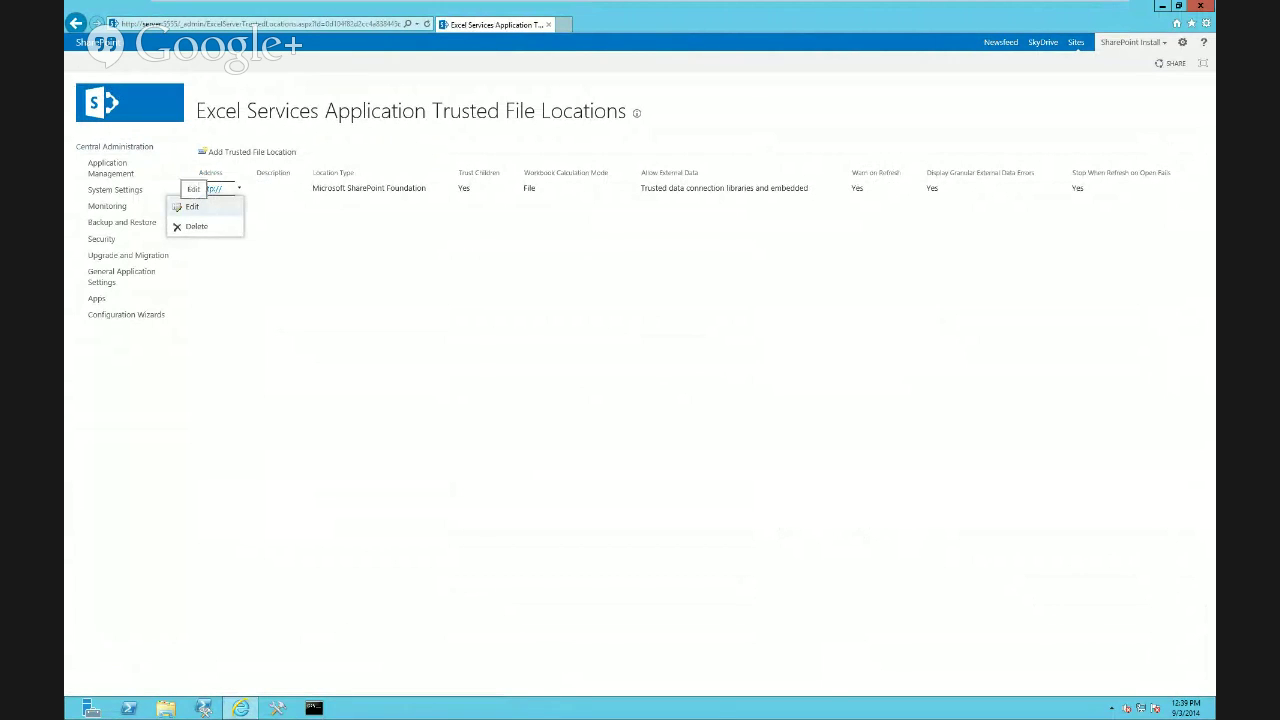
click(190, 206)
scroll(640, 380, down, 15)
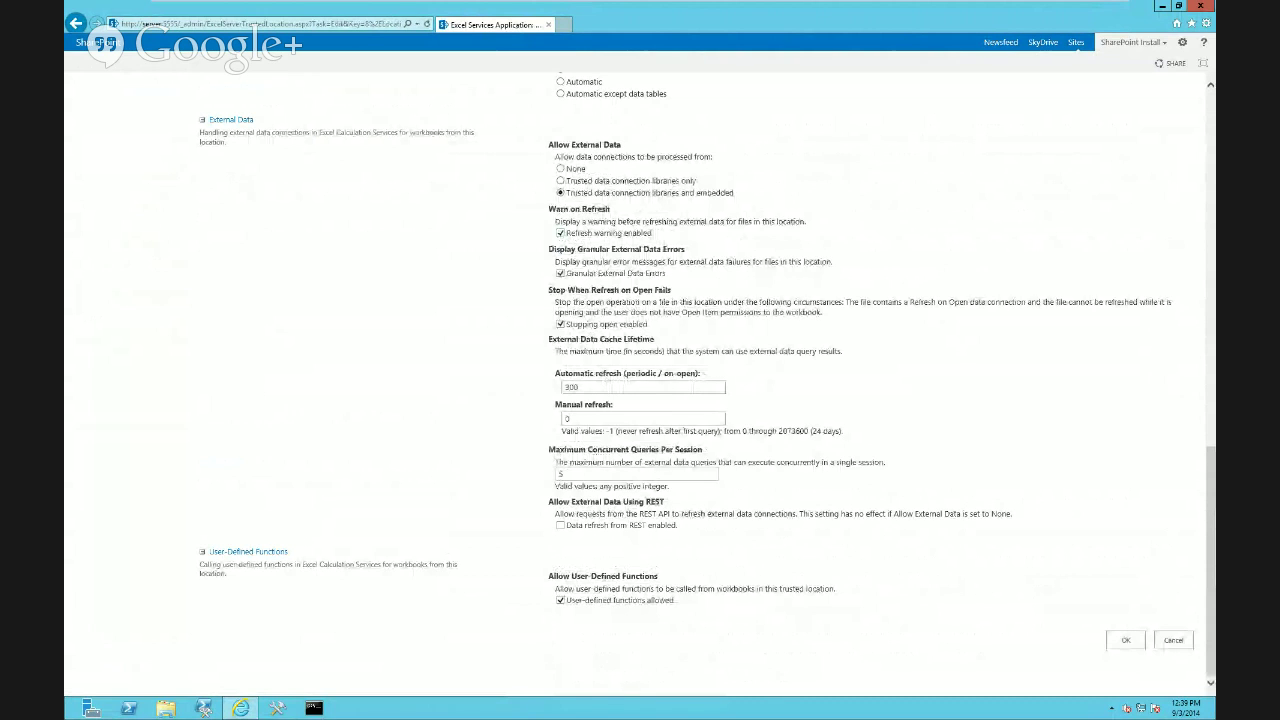
click(561, 233)
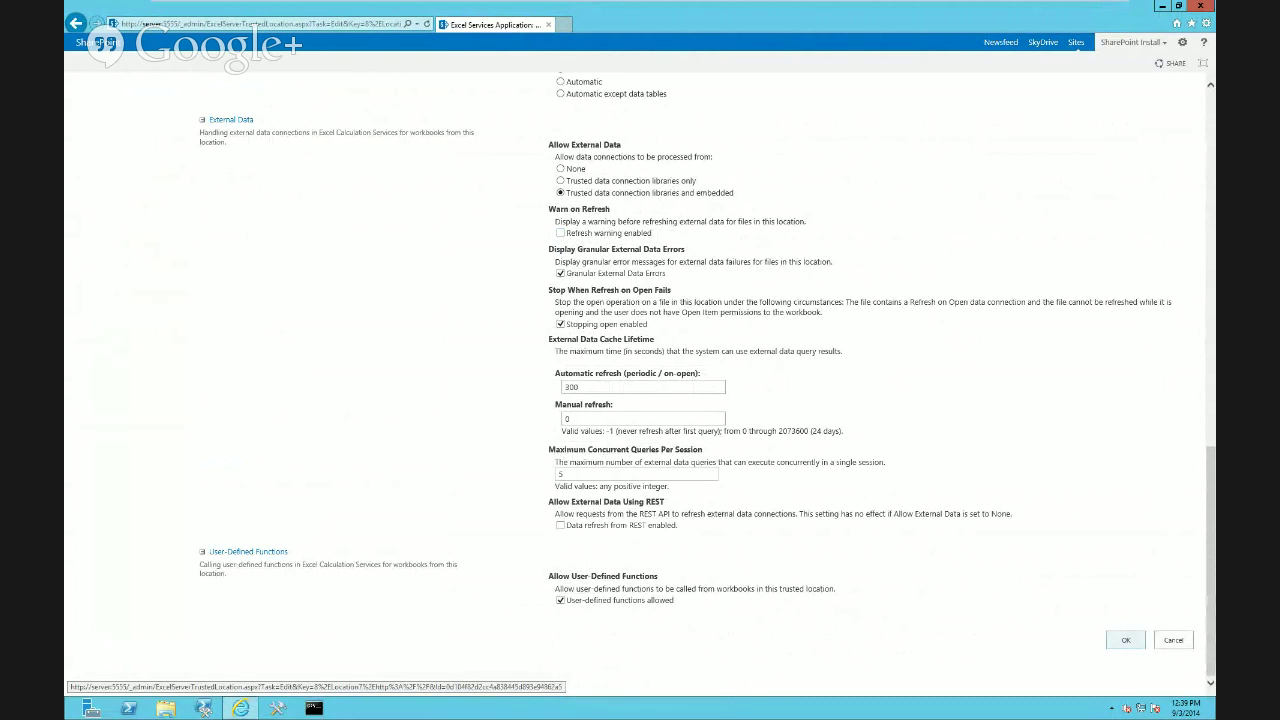
click(1125, 640)
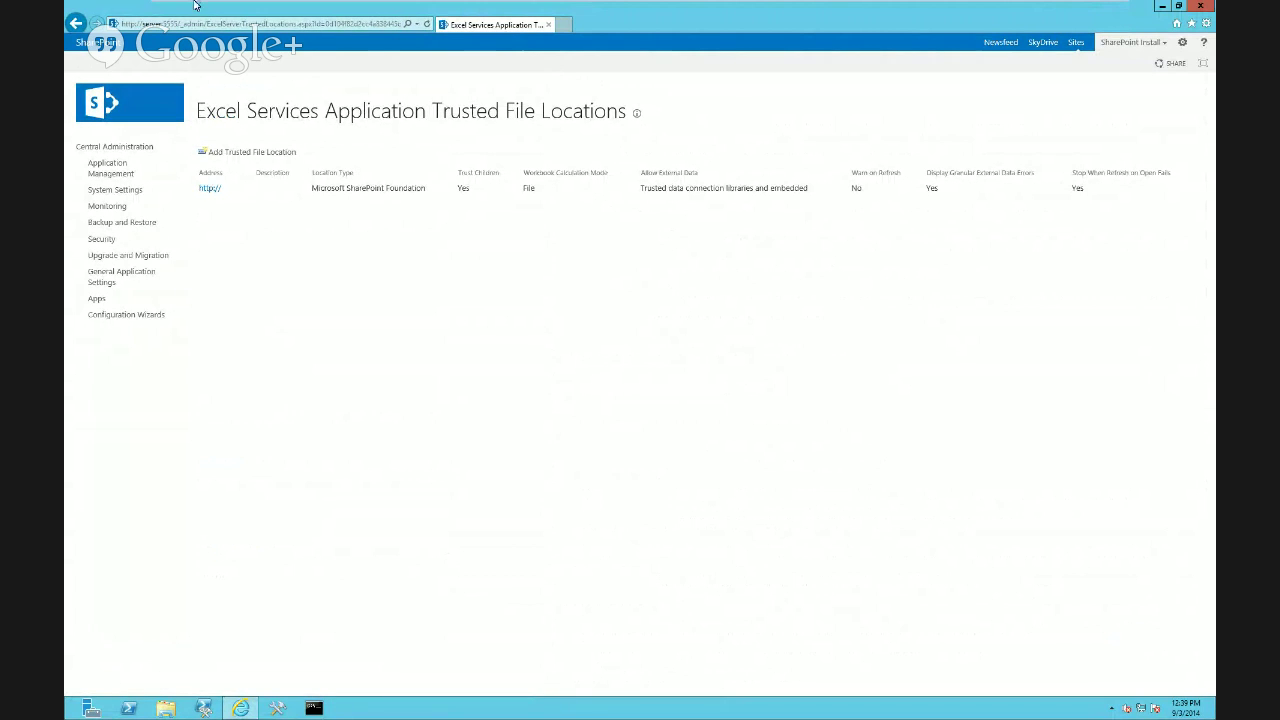
mouse_move(195, 5)
click(338, 12)
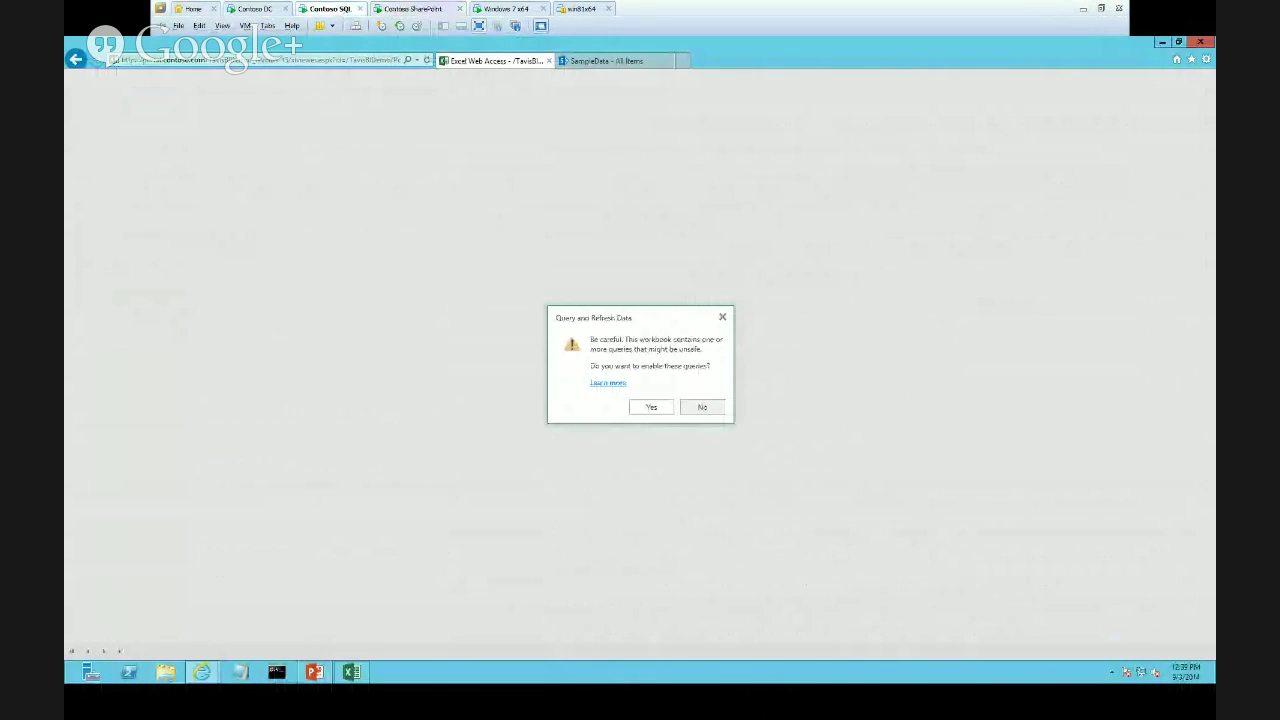
Enable the queries, reopen the PowerHourExample workbook, and view the SampleData list
click(651, 407)
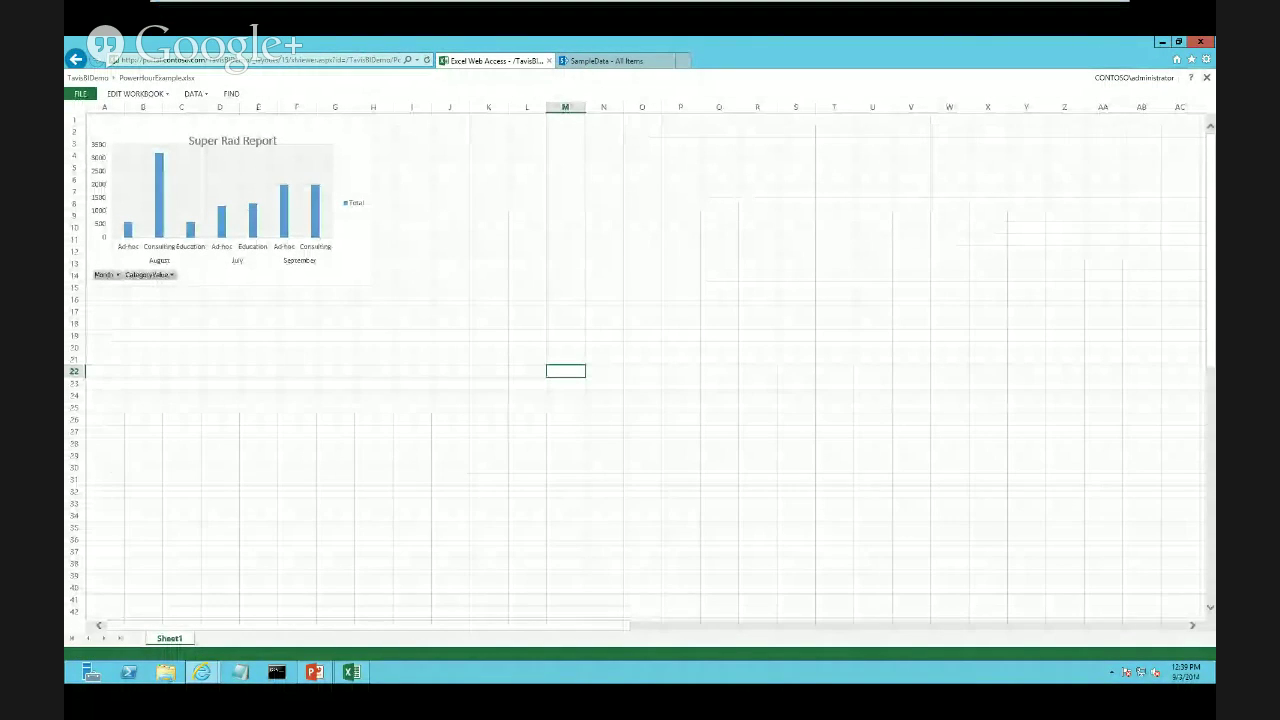
click(75, 59)
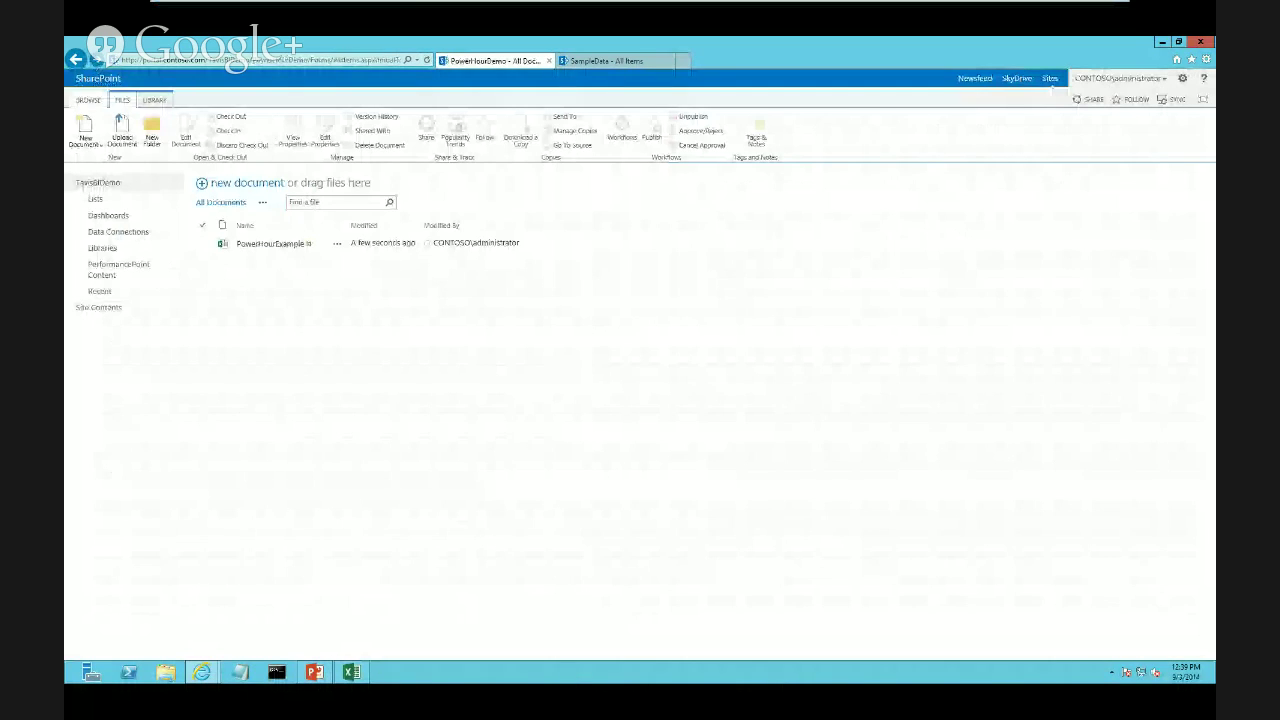
click(270, 244)
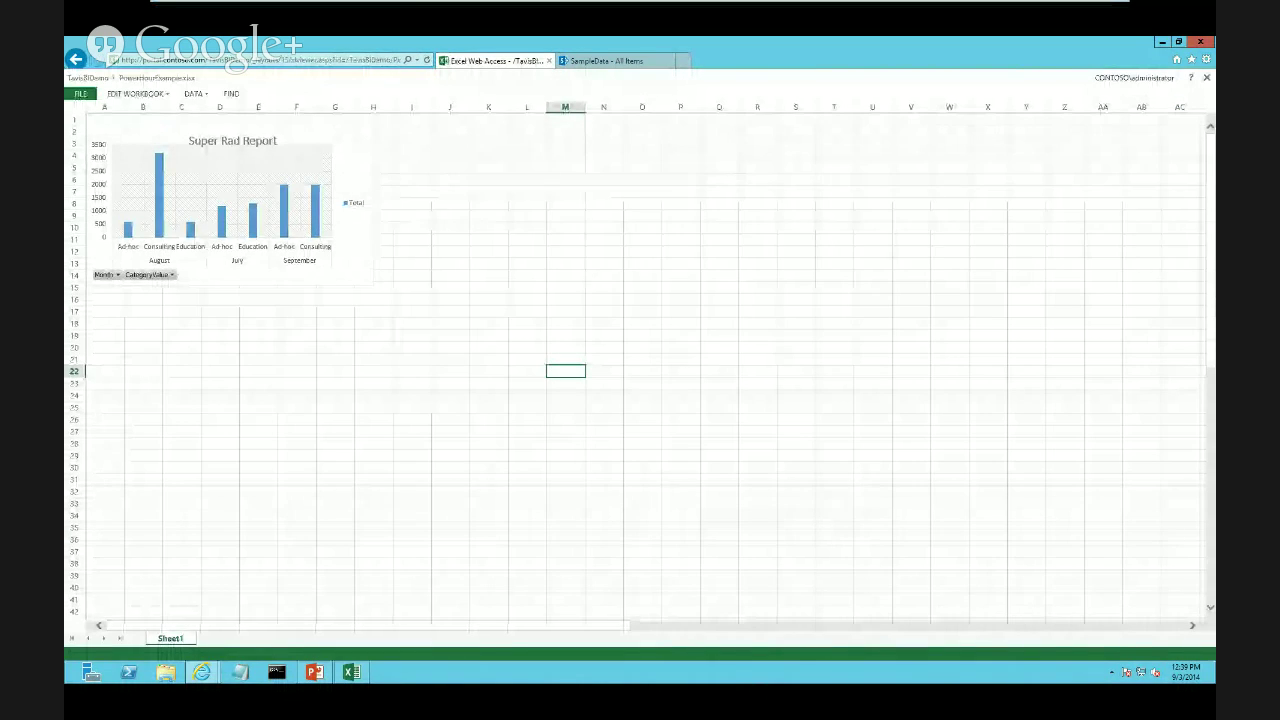
click(605, 60)
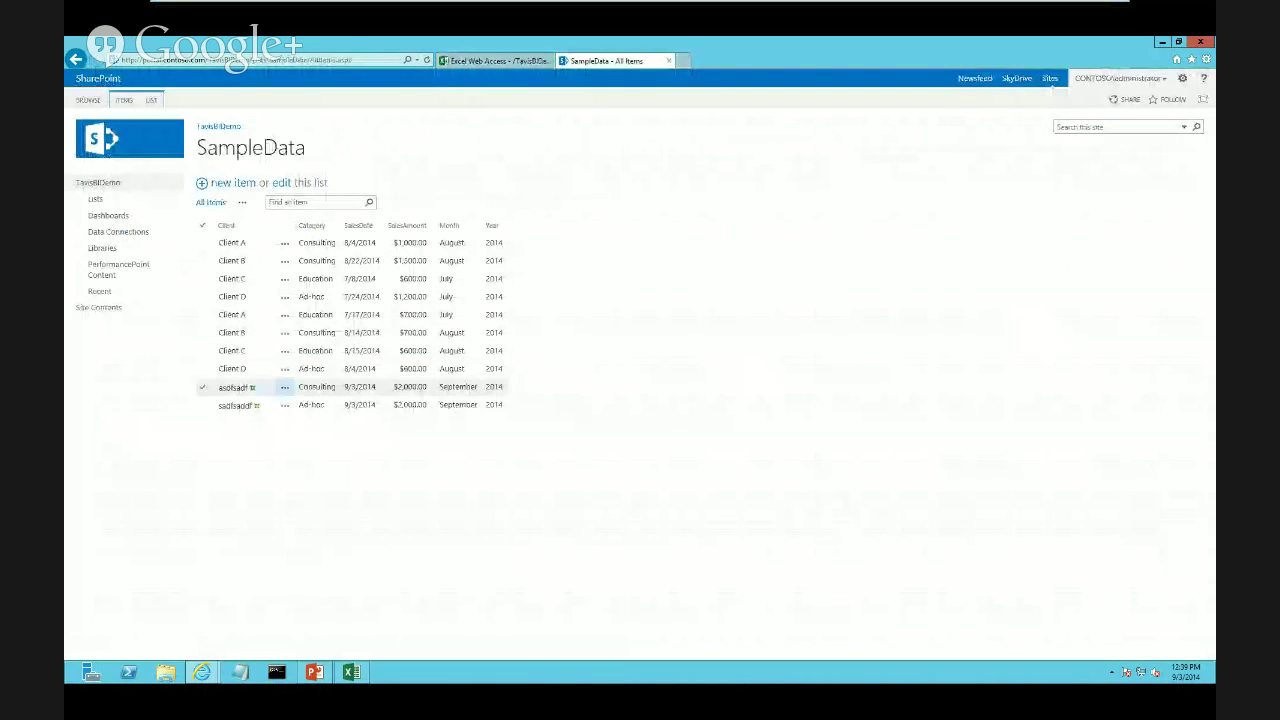
Delete the sadfsadf Ad-hoc $2,000.00 item from SampleData and return to the workbook
click(284, 404)
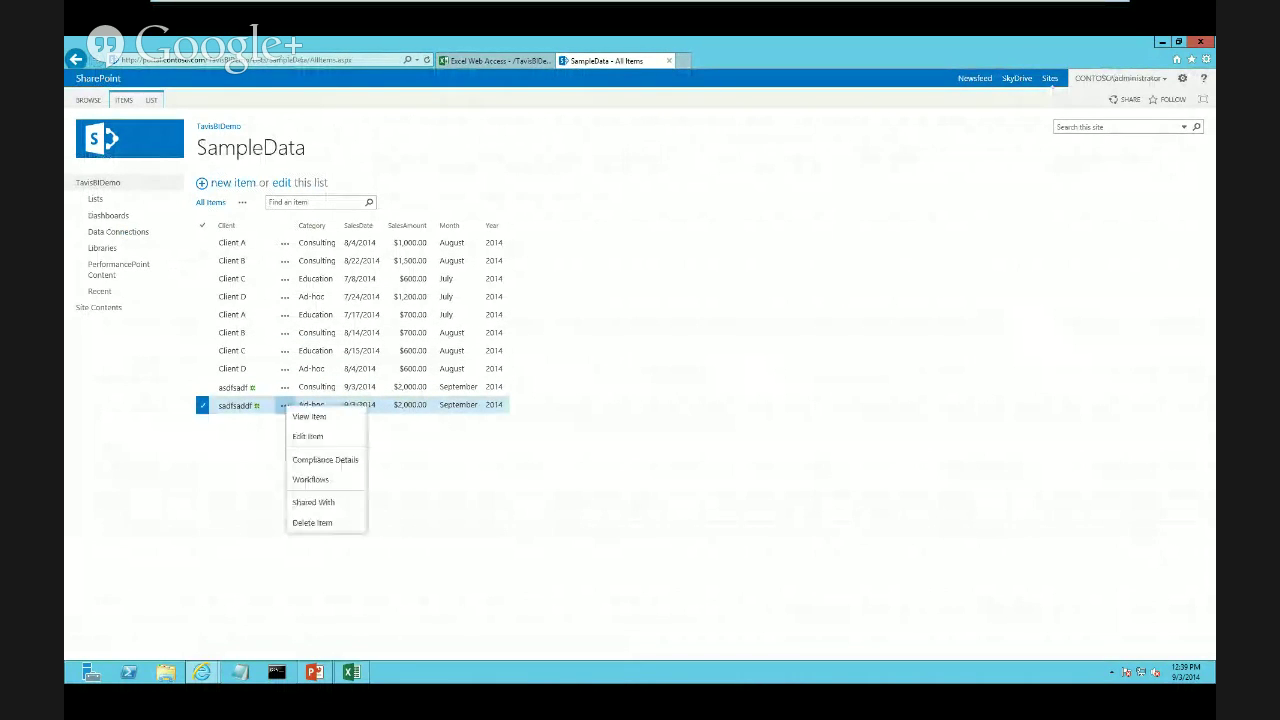
click(312, 522)
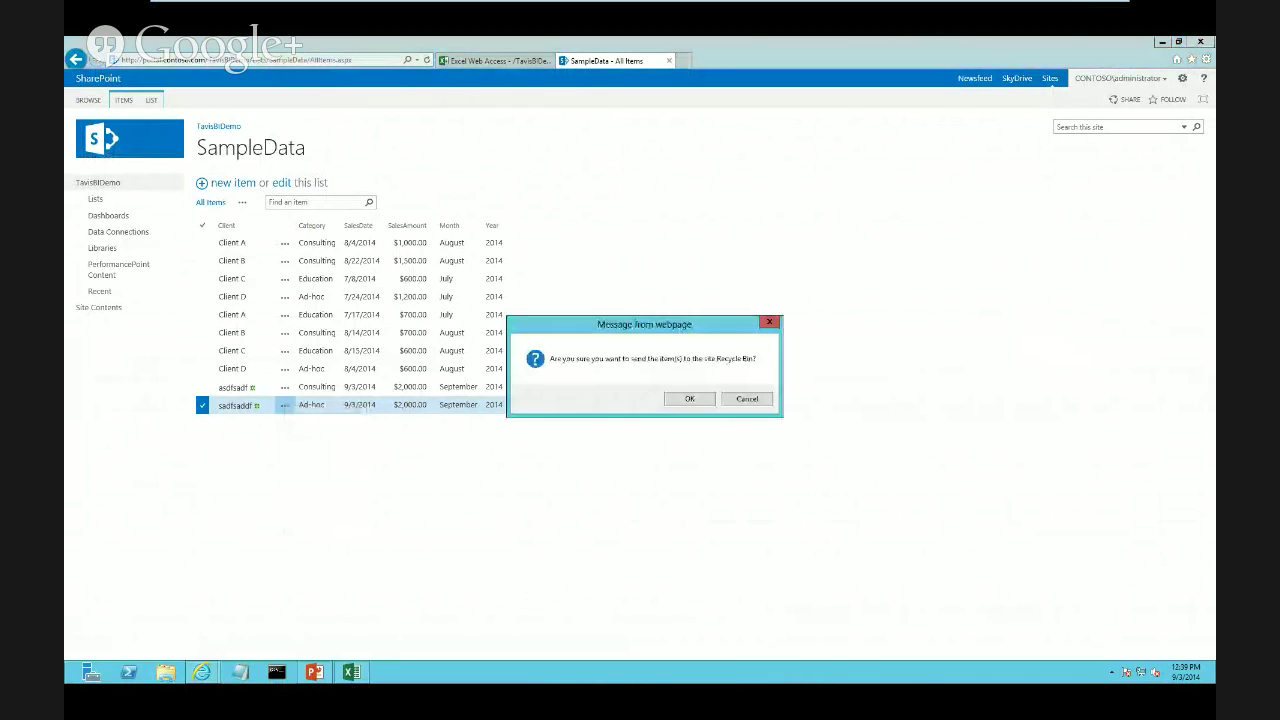
key(Return)
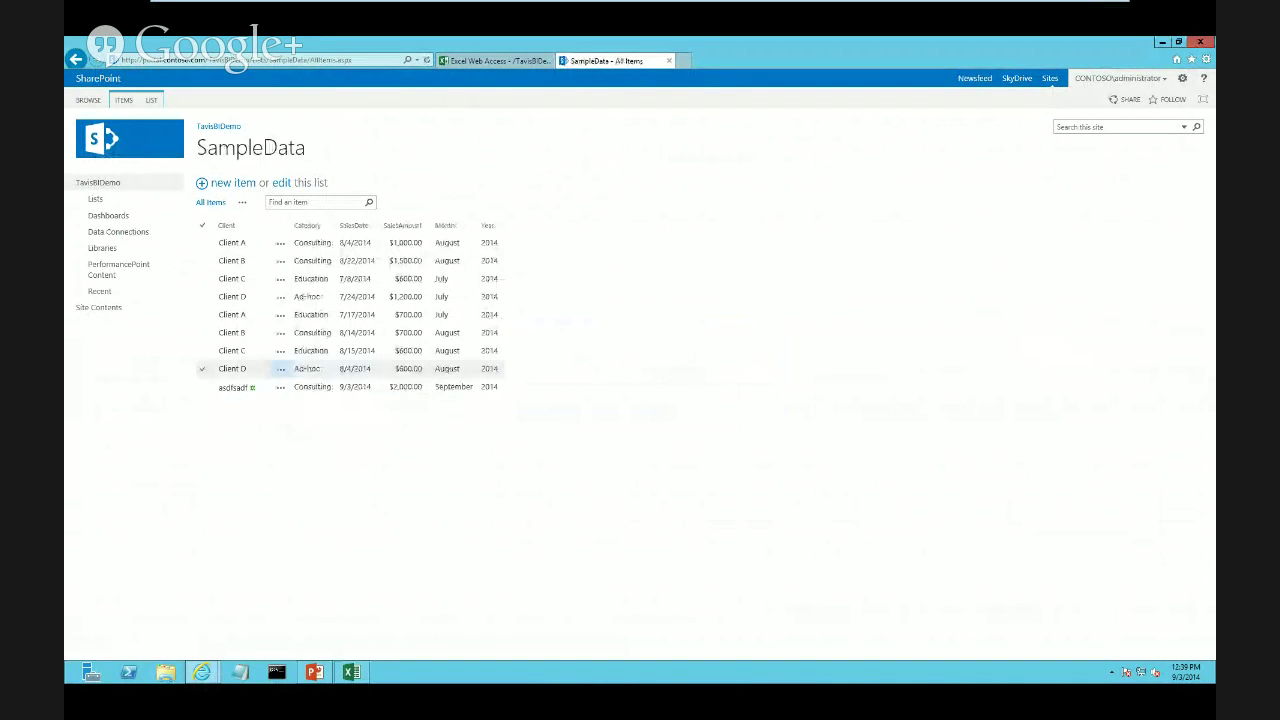
click(496, 61)
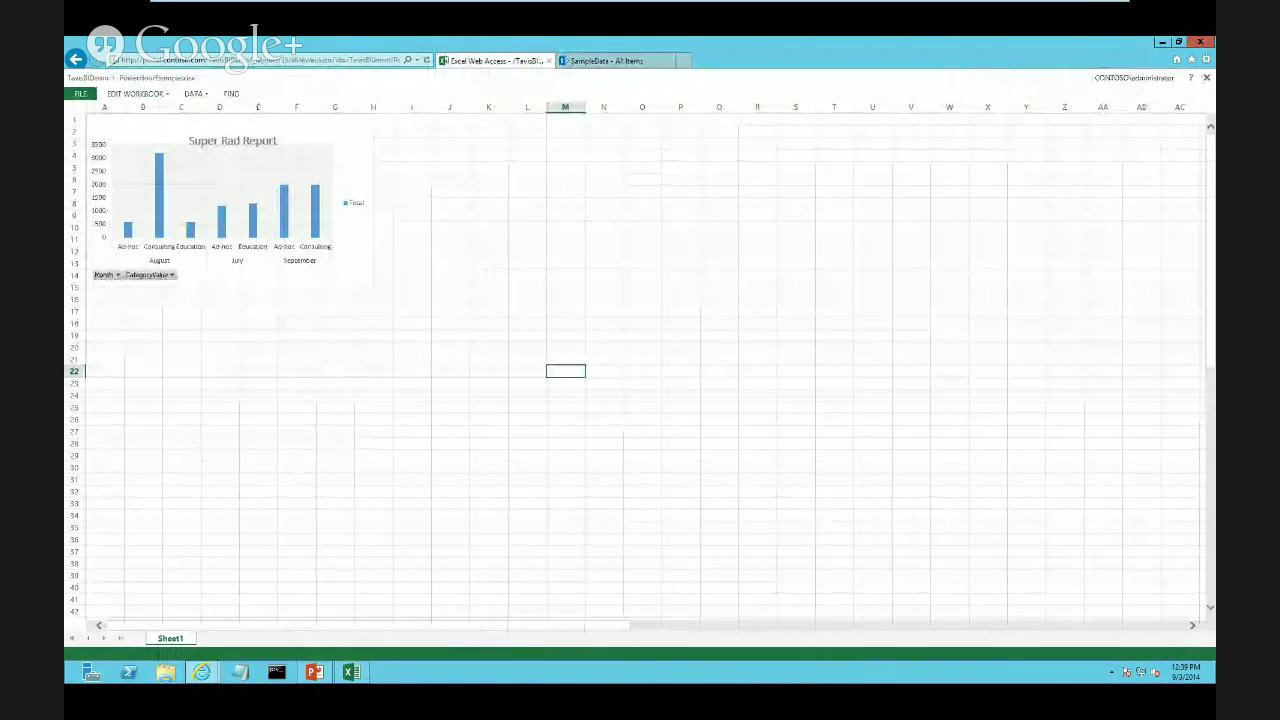
Reload the Excel Web Access page, reopen PowerHourExample, then bring up desktop Excel's PowerHourExample.xlsx
key(F5)
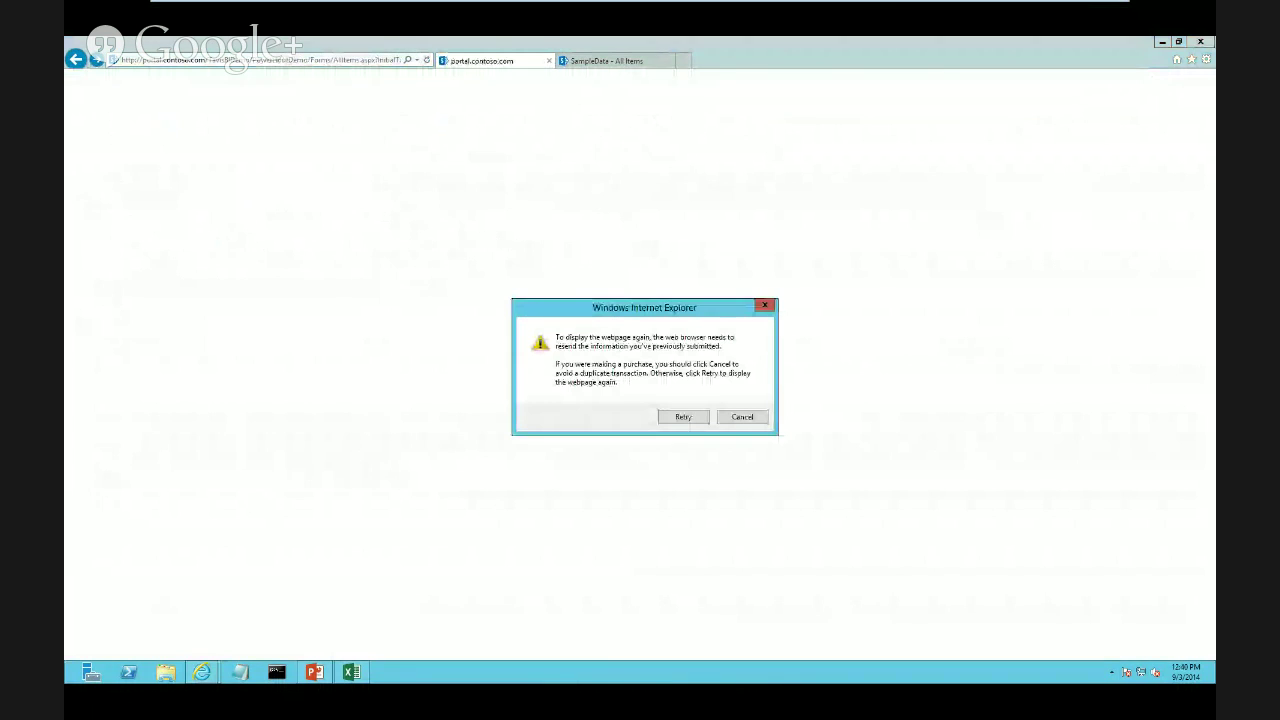
key(Return)
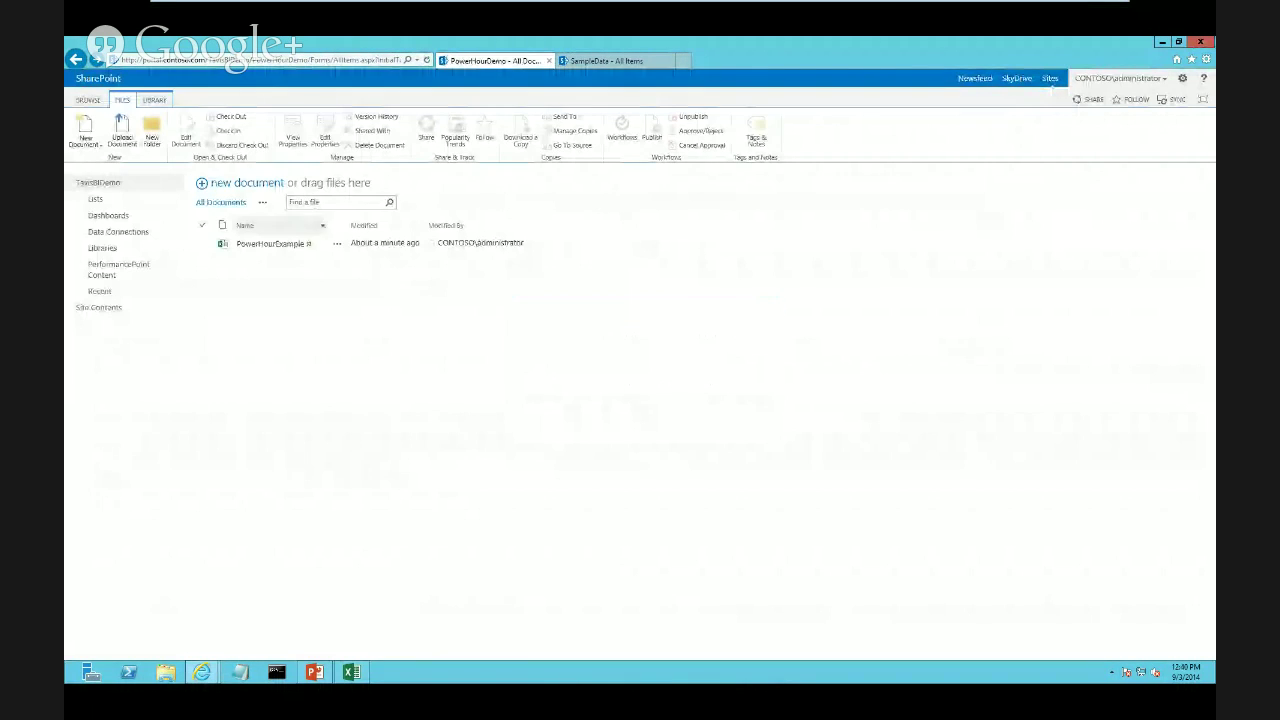
click(271, 244)
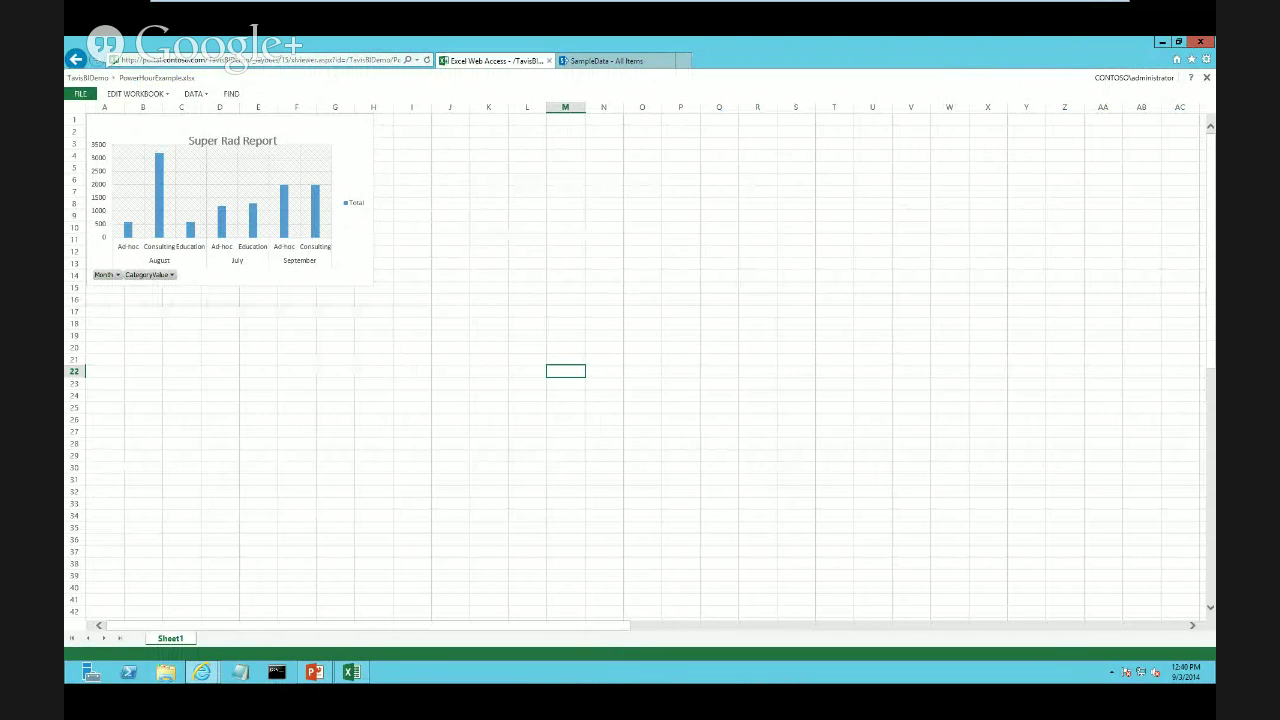
click(352, 672)
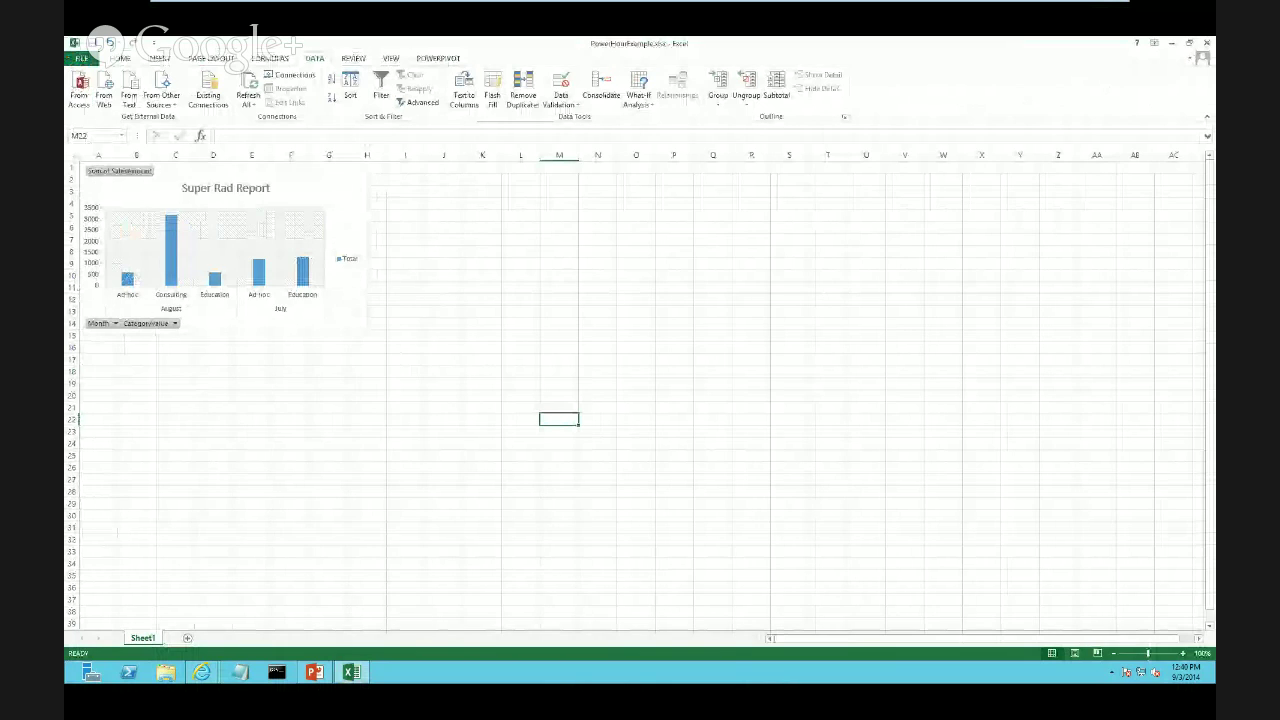
click(290, 75)
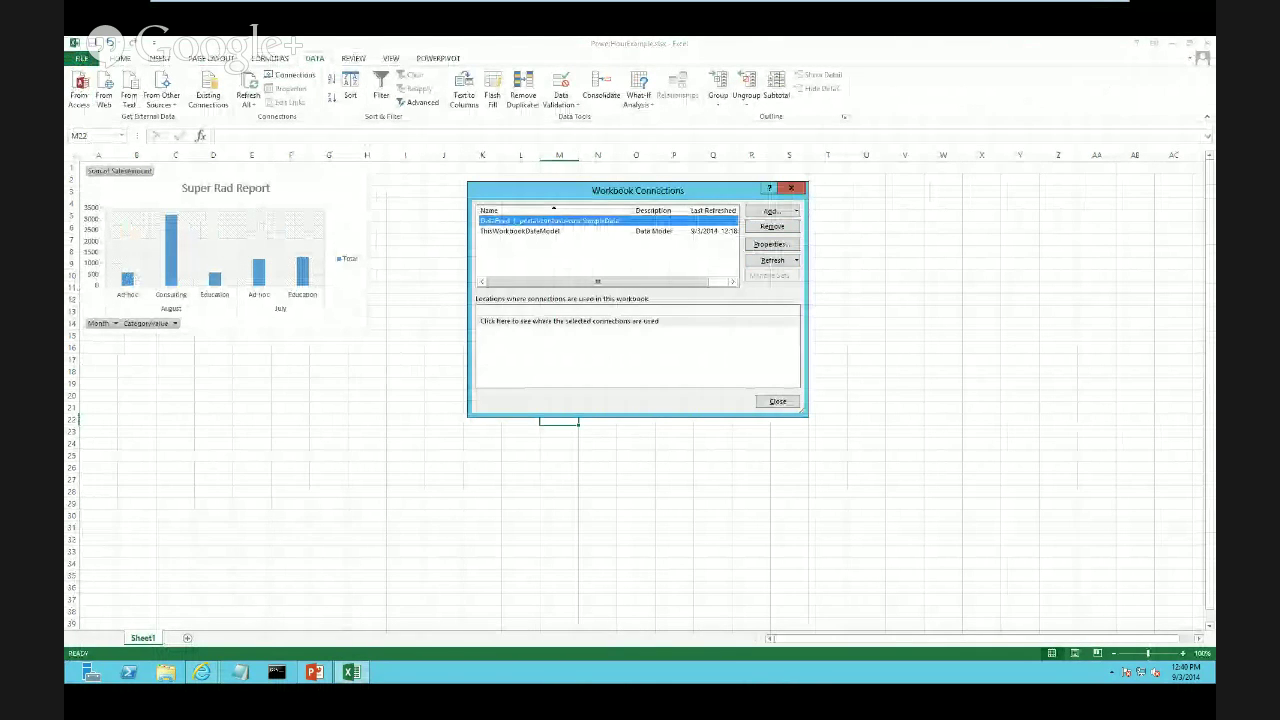
click(772, 244)
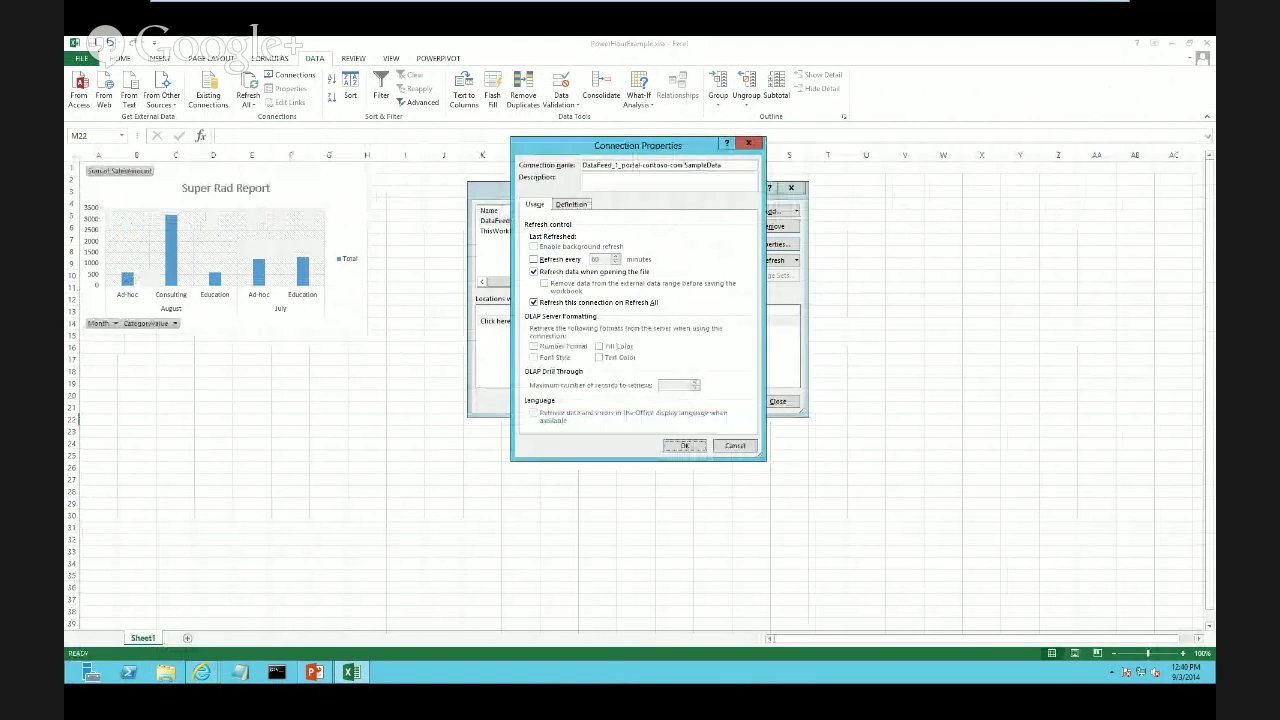
key(Return)
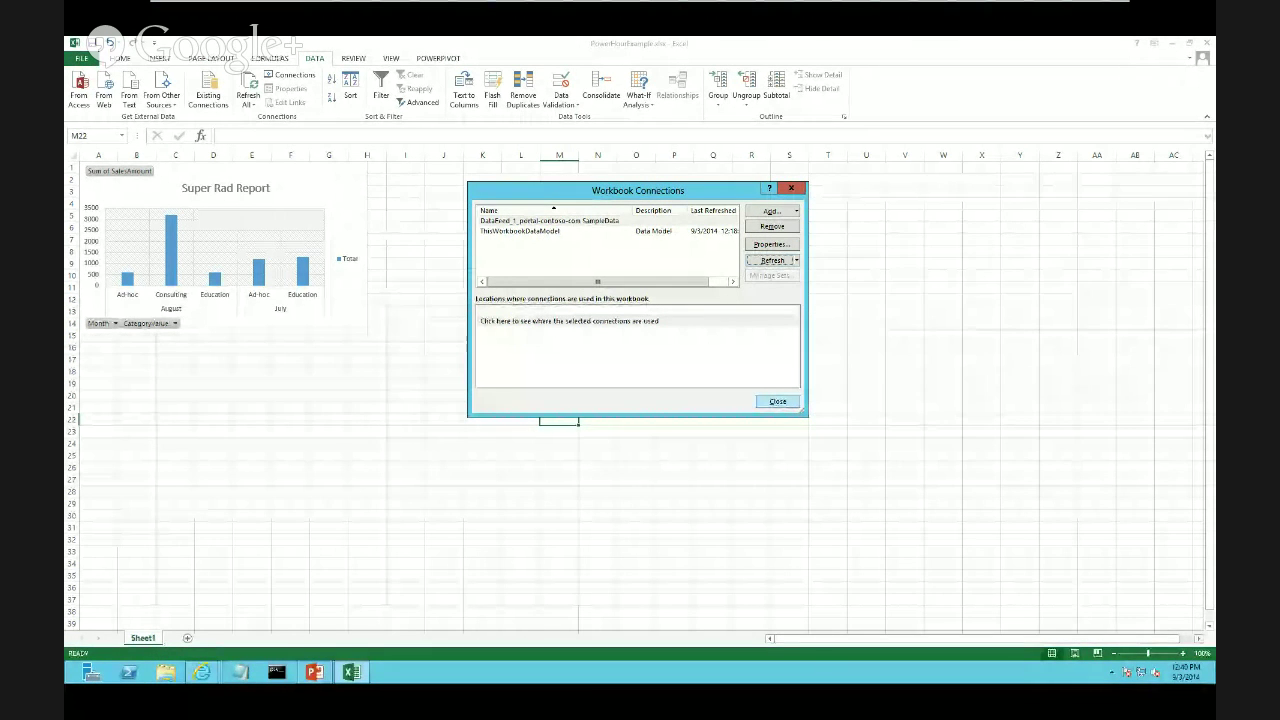
click(778, 401)
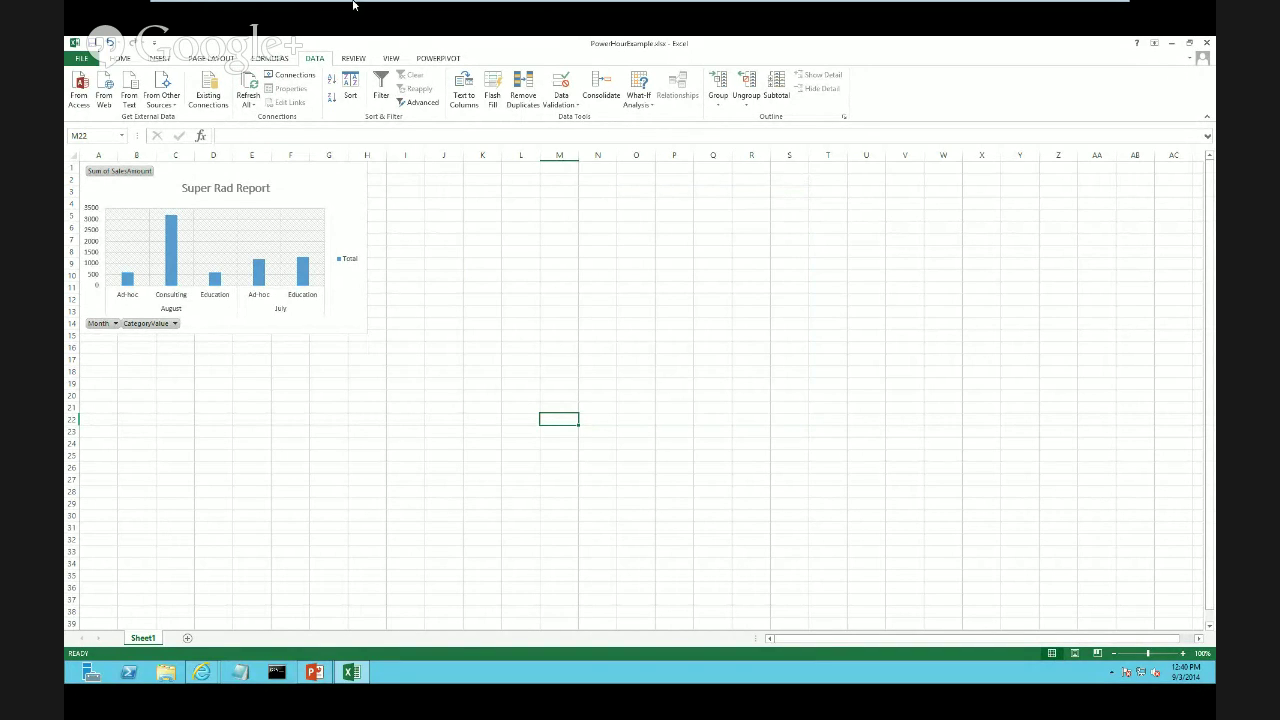
mouse_move(354, 8)
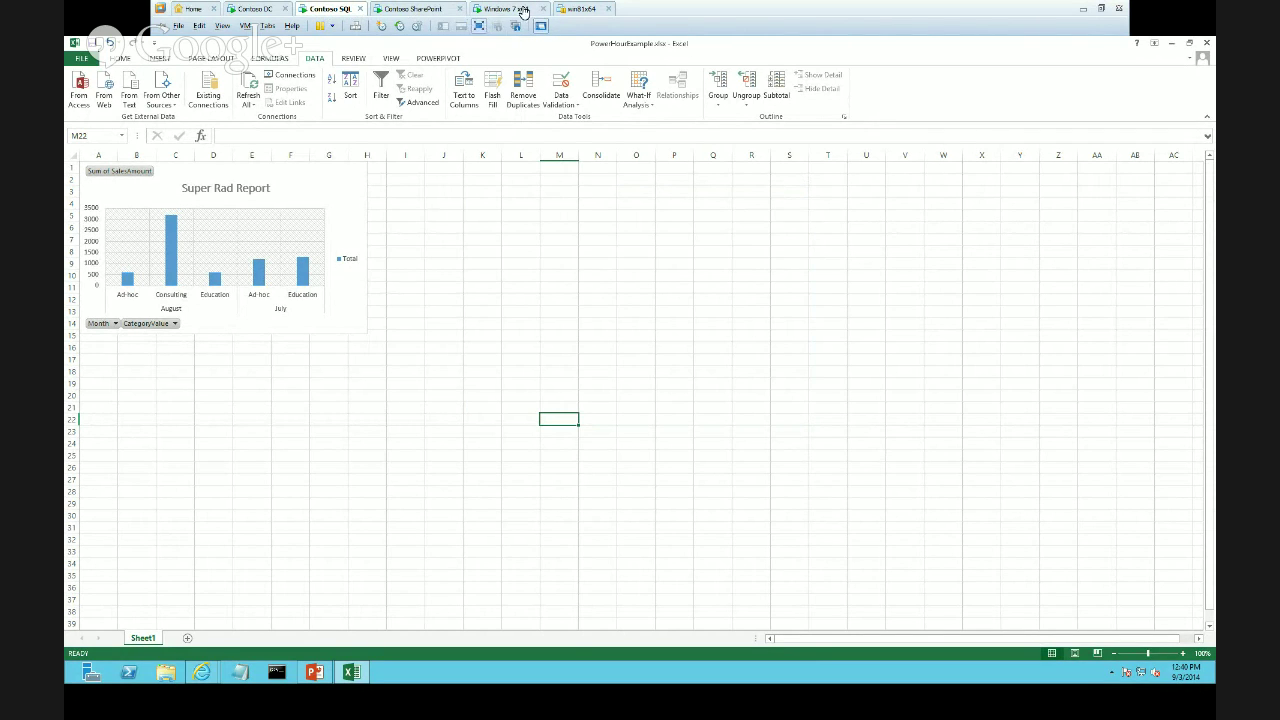
On the SharePoint server, cut the trusted location's Automatic refresh cache to 3 seconds, lower Manual refresh too, and save
click(448, 14)
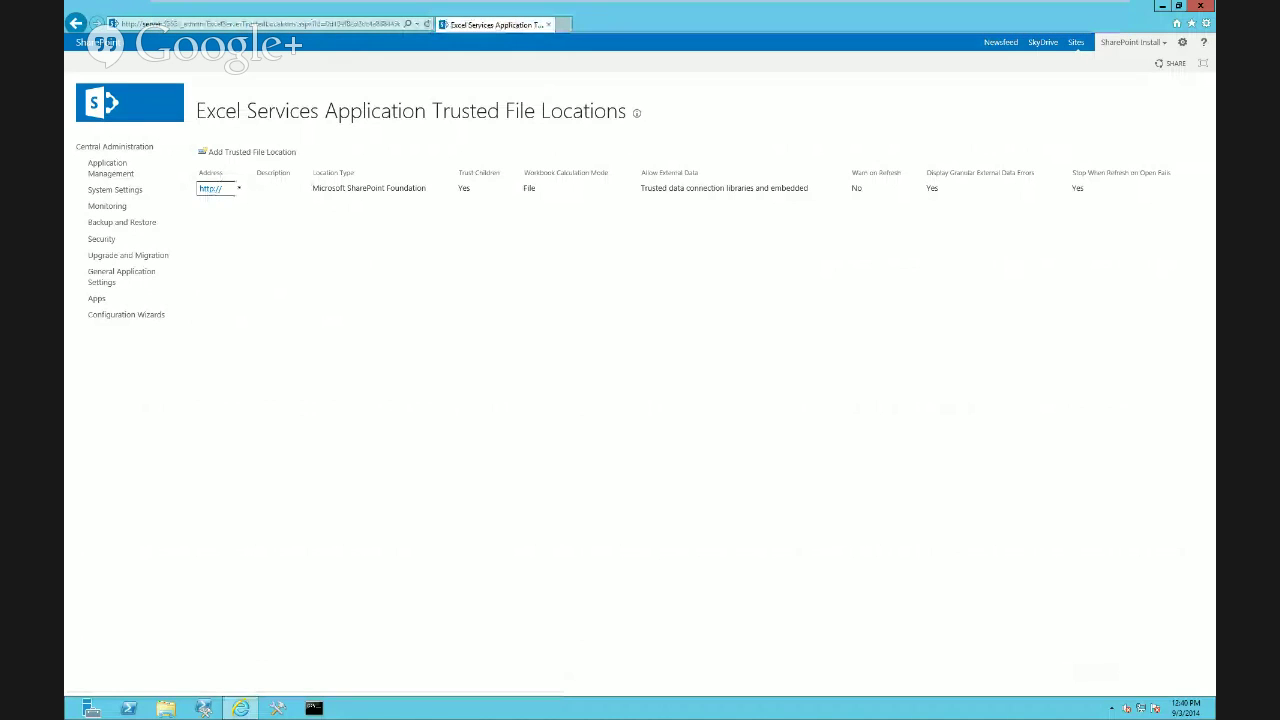
click(239, 188)
click(191, 206)
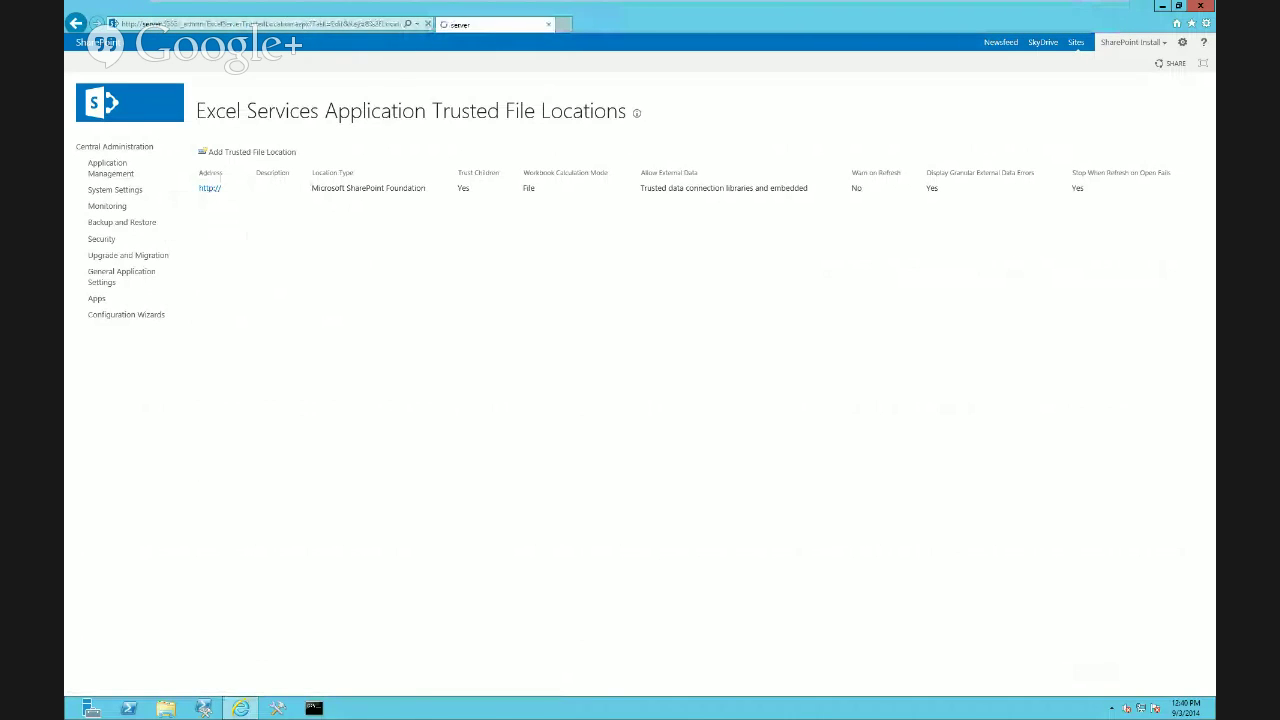
scroll(645, 384, down, 10)
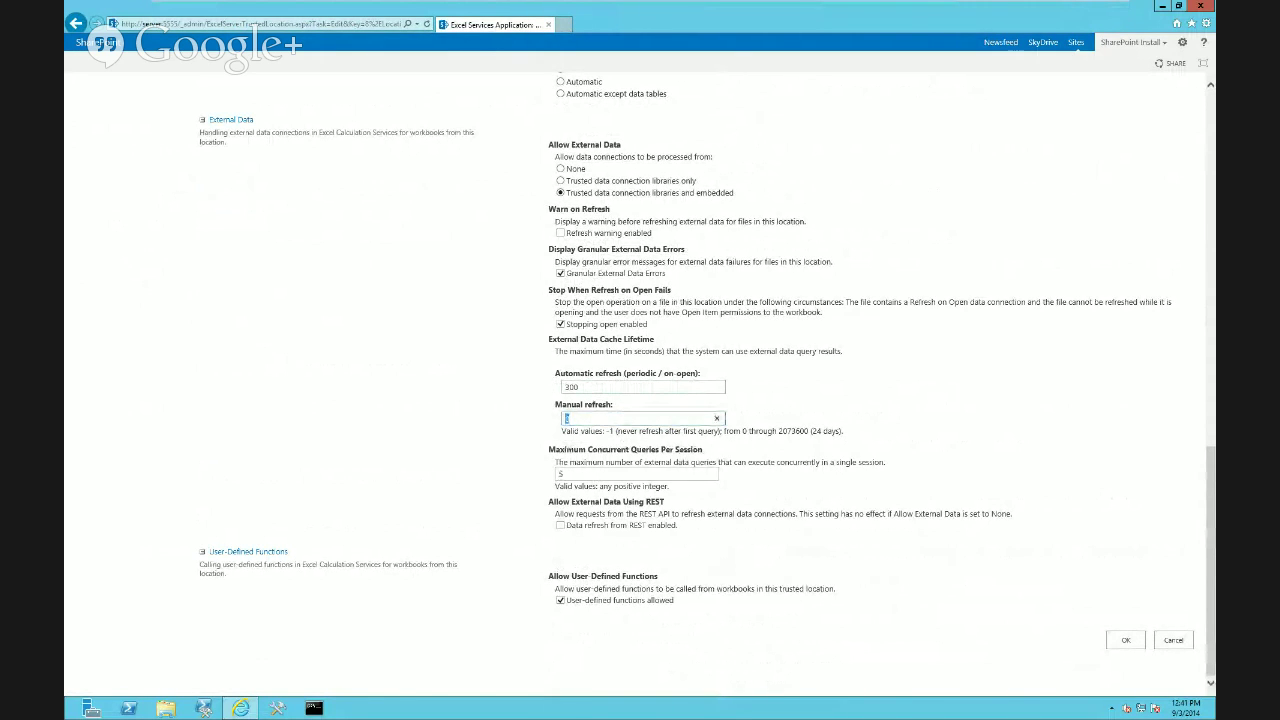
key(ctrl+a)
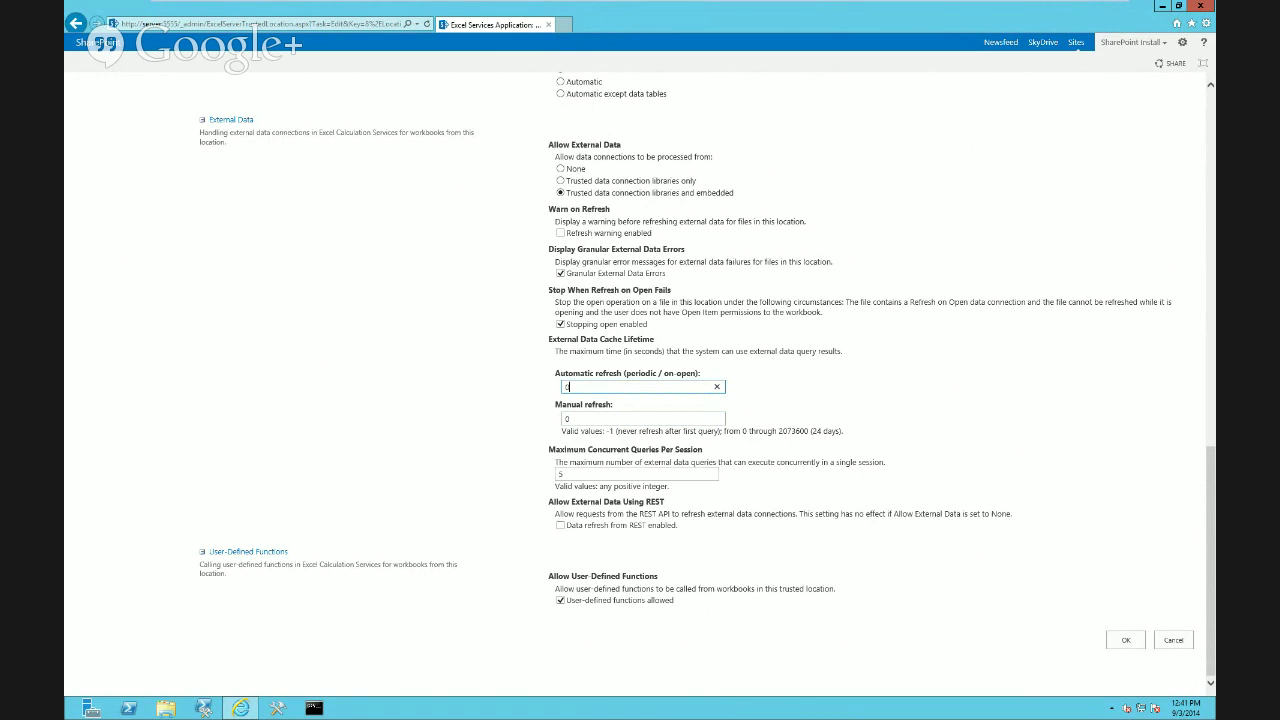
key(Return)
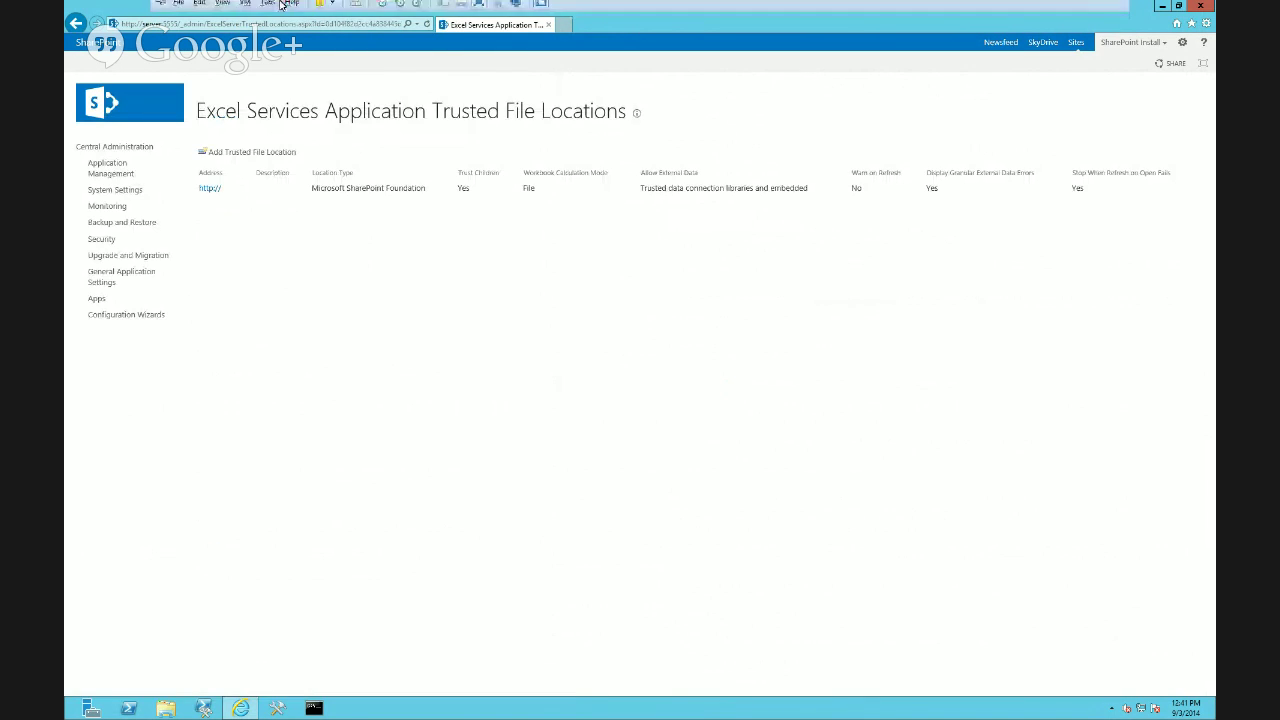
click(318, 10)
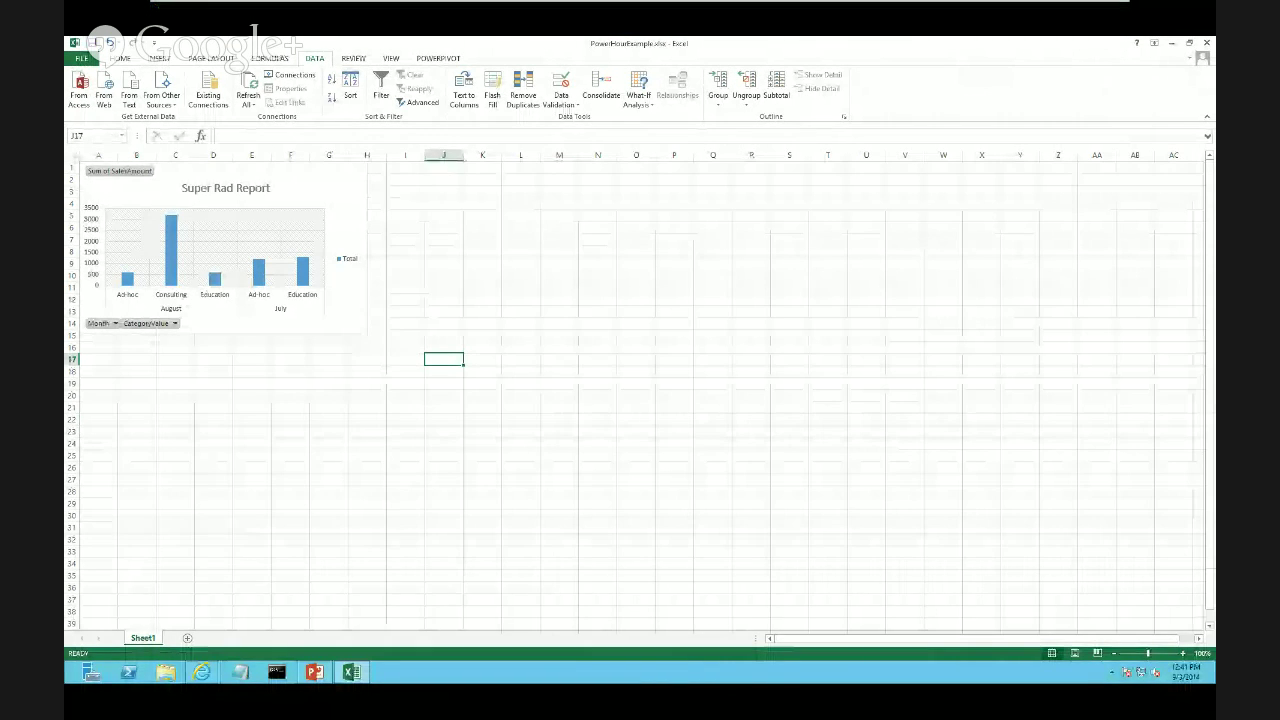
In the browser, reopen PowerHourExample from the document library and view the SampleData list
click(202, 672)
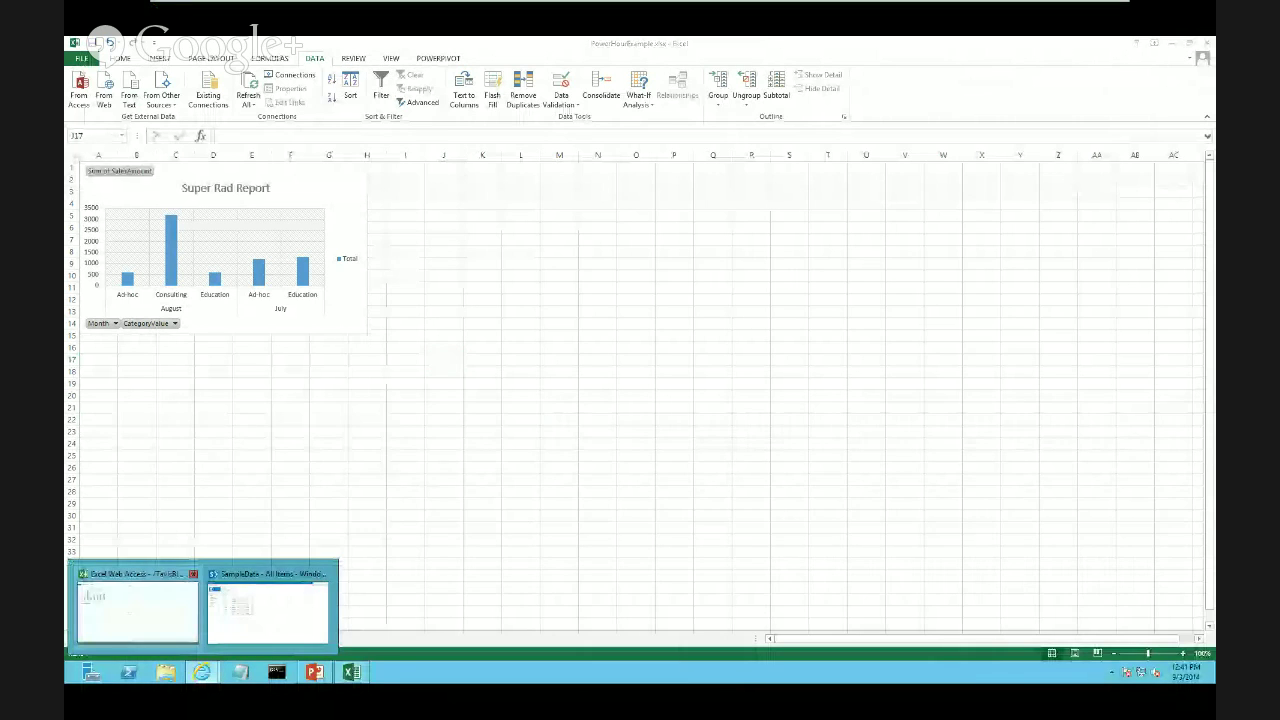
click(138, 604)
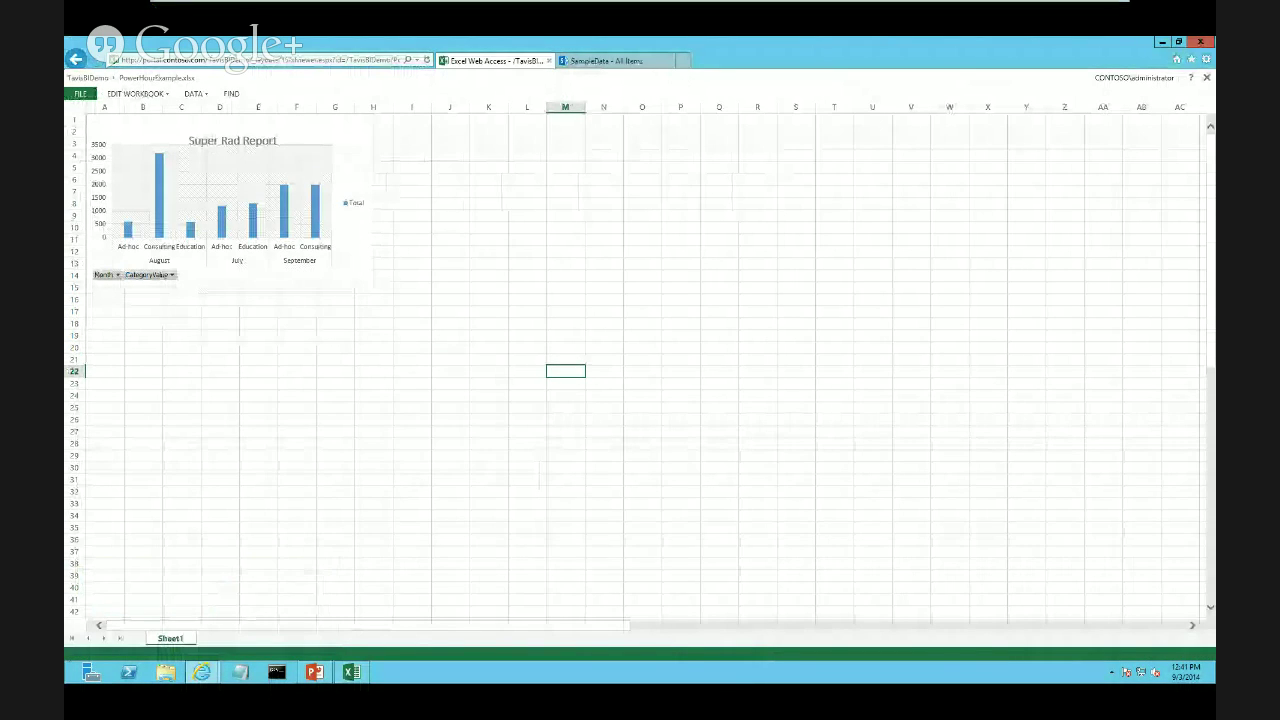
click(75, 59)
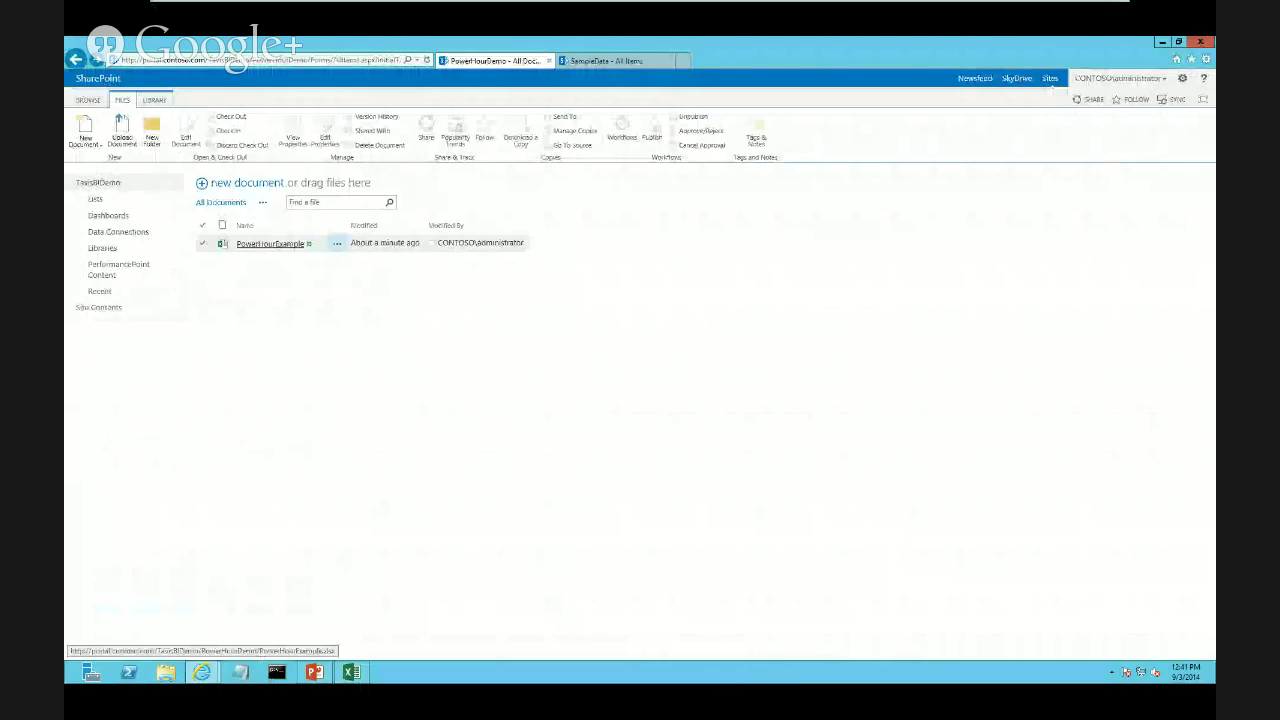
click(270, 243)
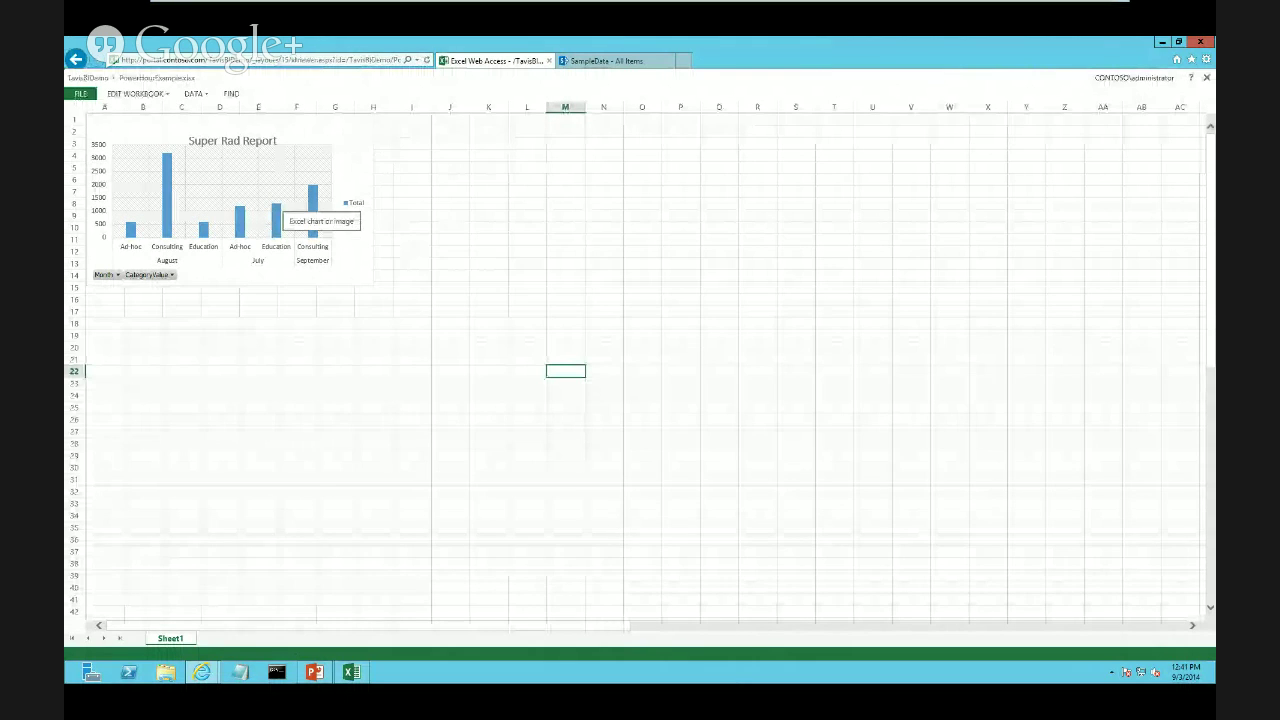
click(607, 61)
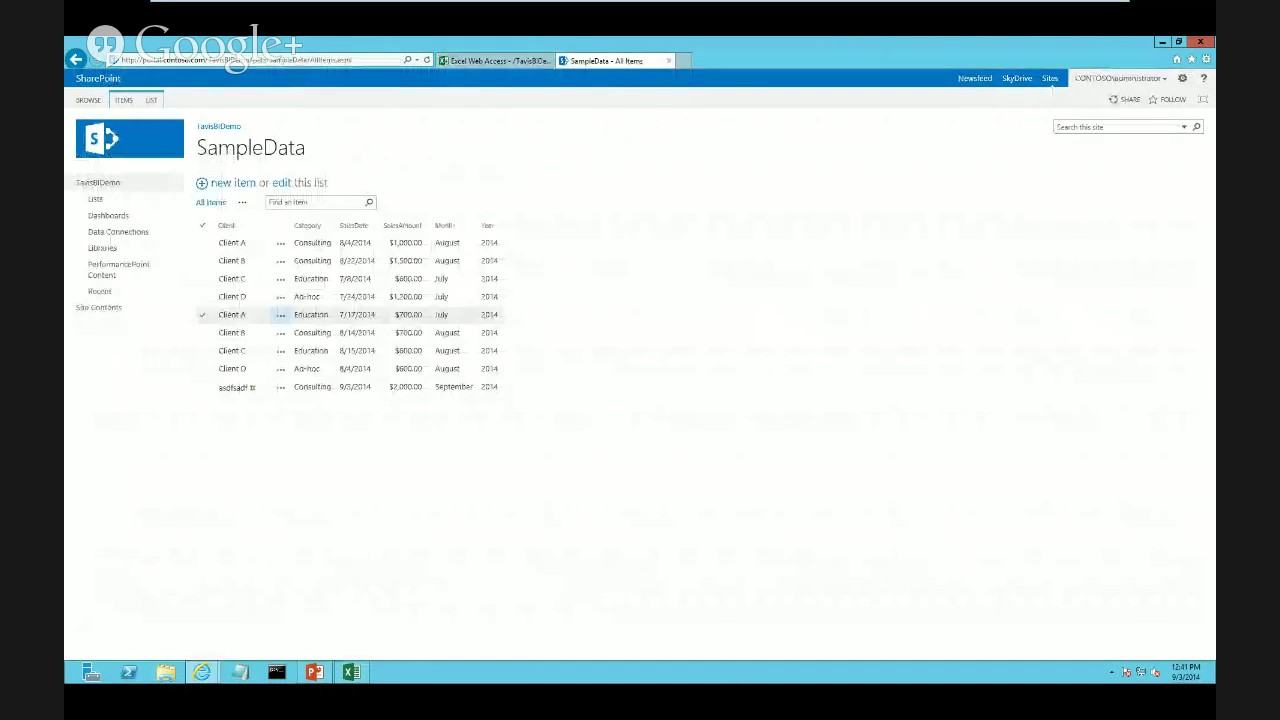
Delete the remaining 9/3/2014 Consulting row and reopen the workbook to refresh its chart
click(400, 387)
click(281, 387)
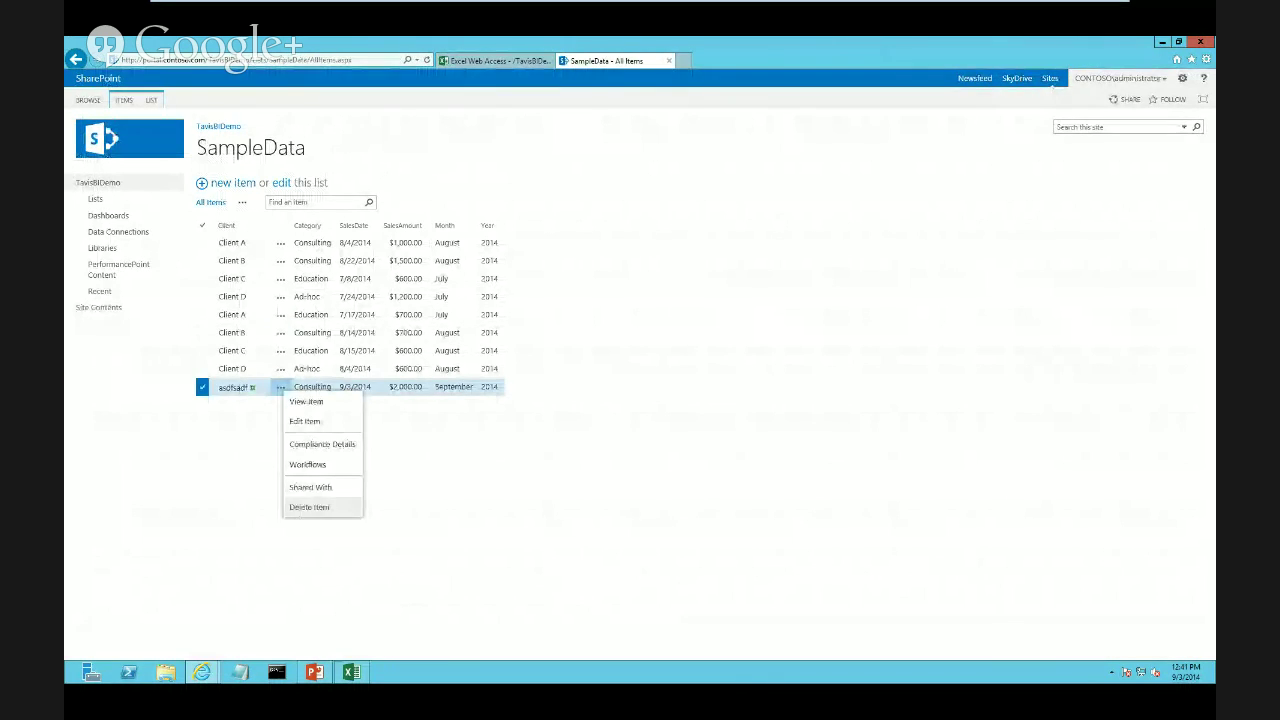
click(310, 507)
key(Return)
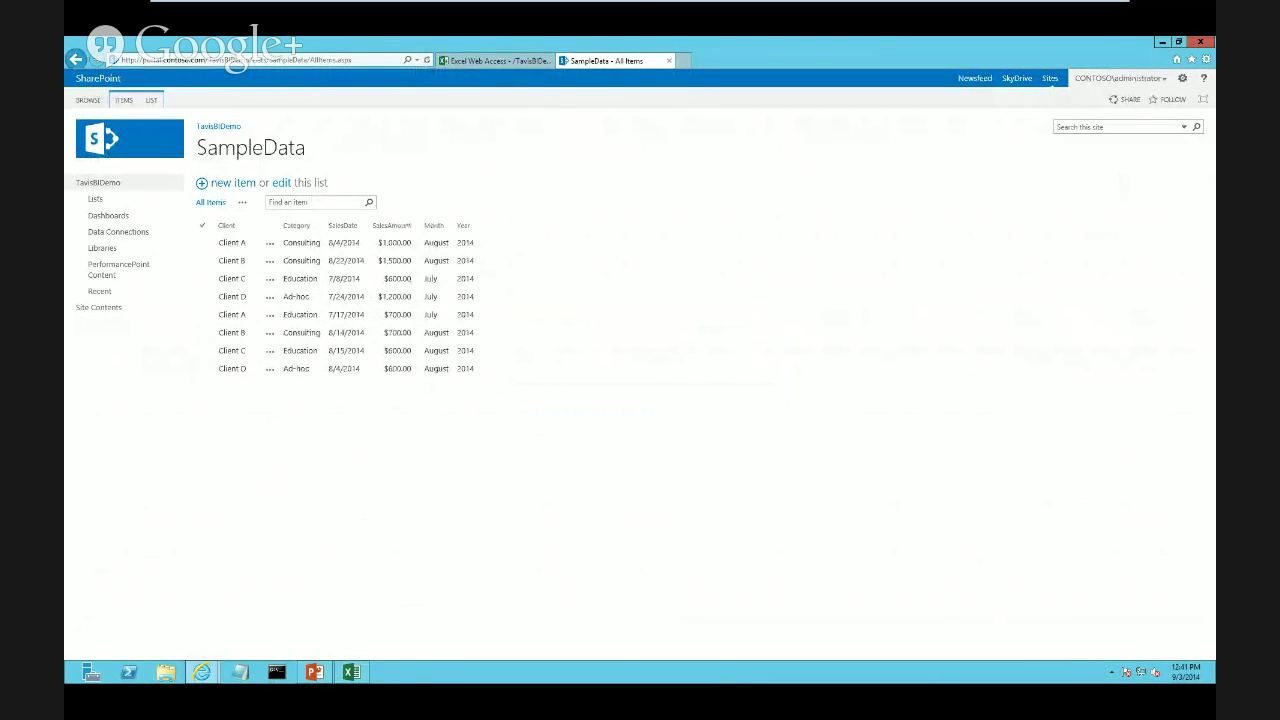
click(495, 61)
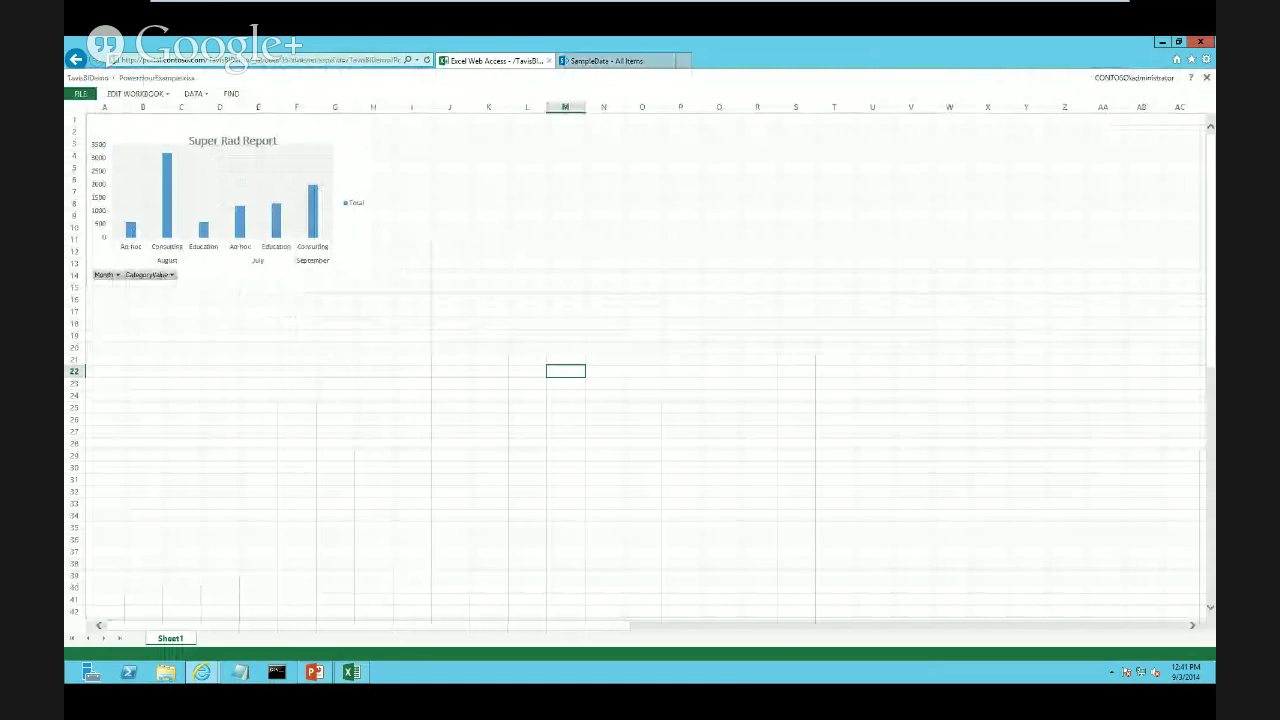
click(76, 59)
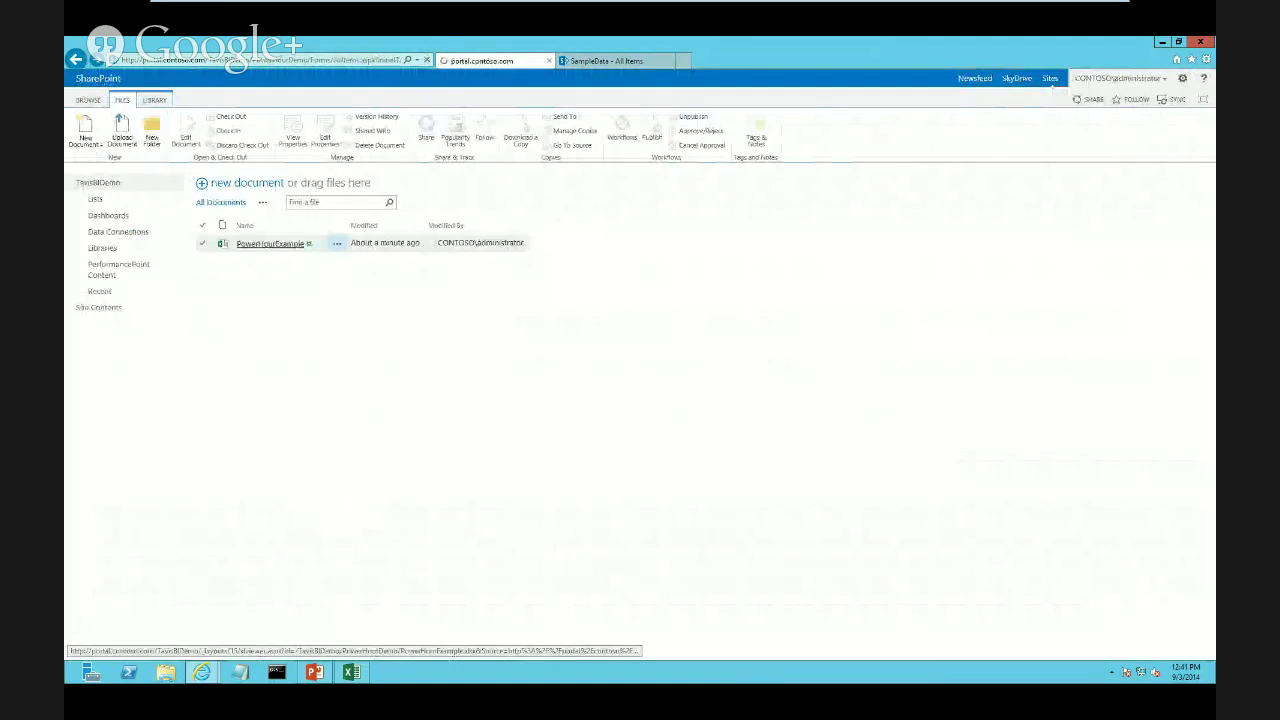
click(270, 243)
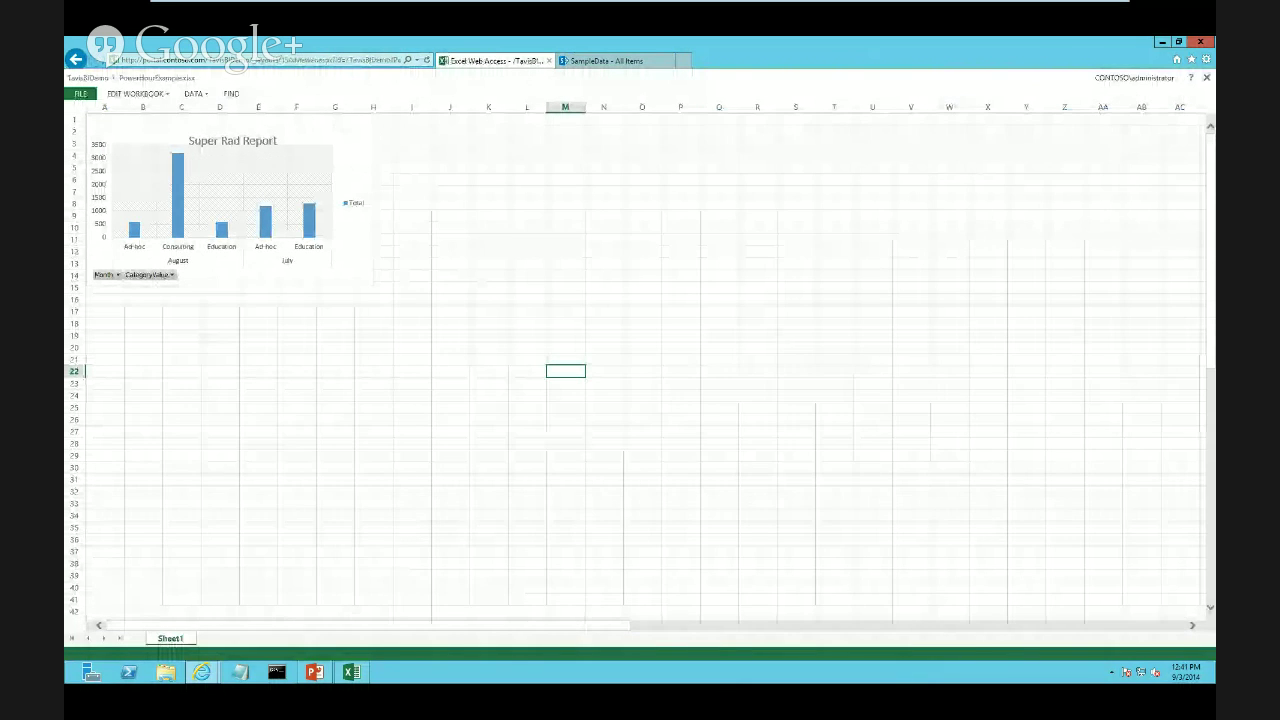
Start a new SampleData item with client 'asdfsdafd' and category Education
click(605, 60)
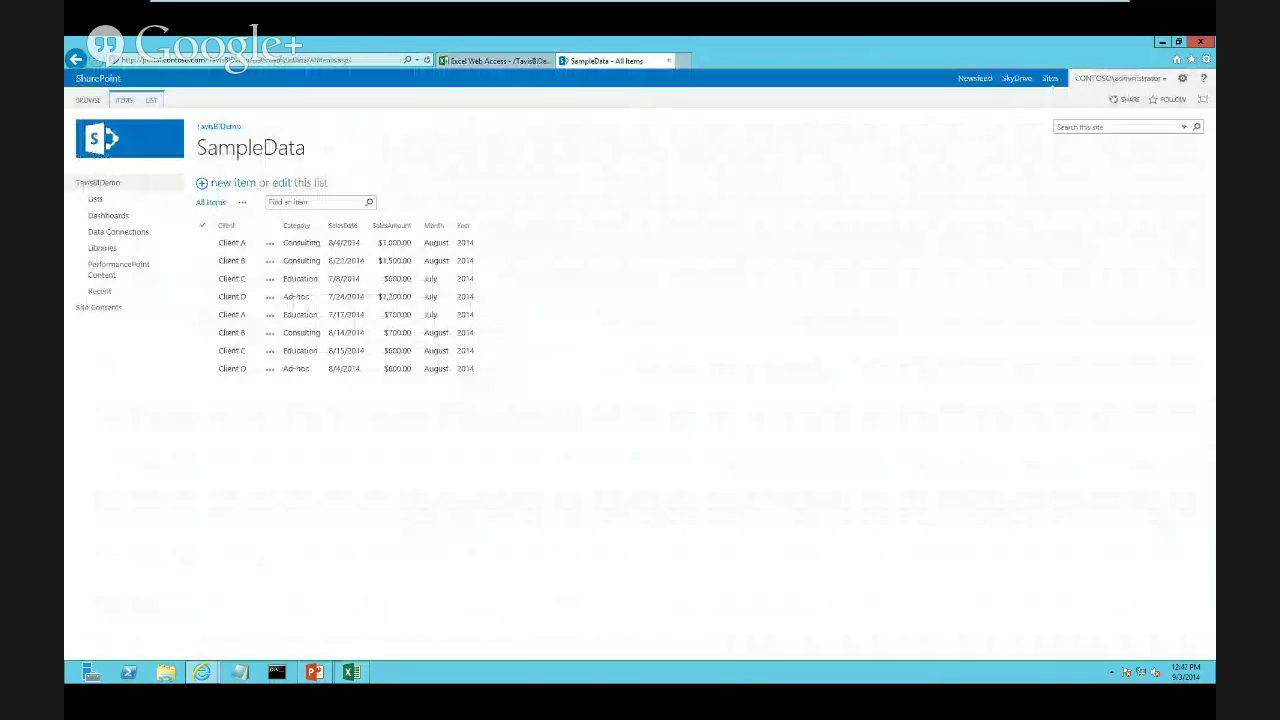
click(233, 183)
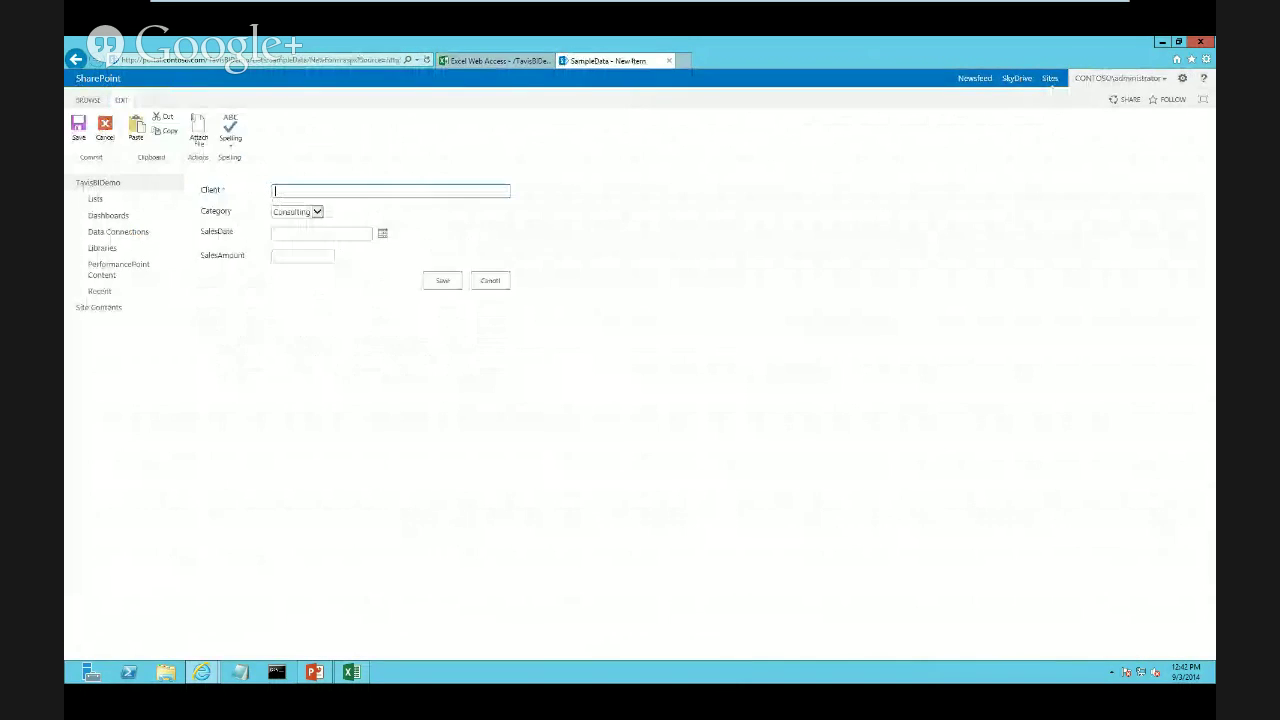
text(asdfsdafd)
click(317, 212)
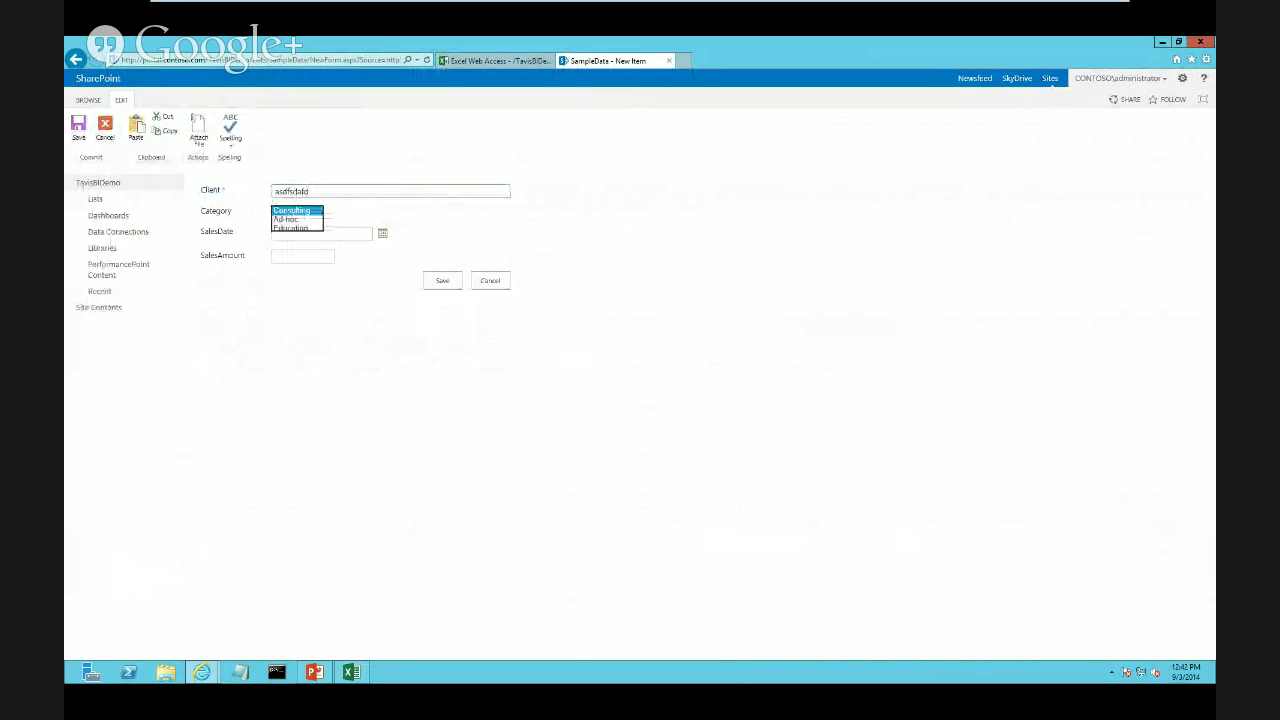
click(298, 229)
Set its sale date to 9/3/2014 and amount 2,000, save it, and reload the report
click(320, 232)
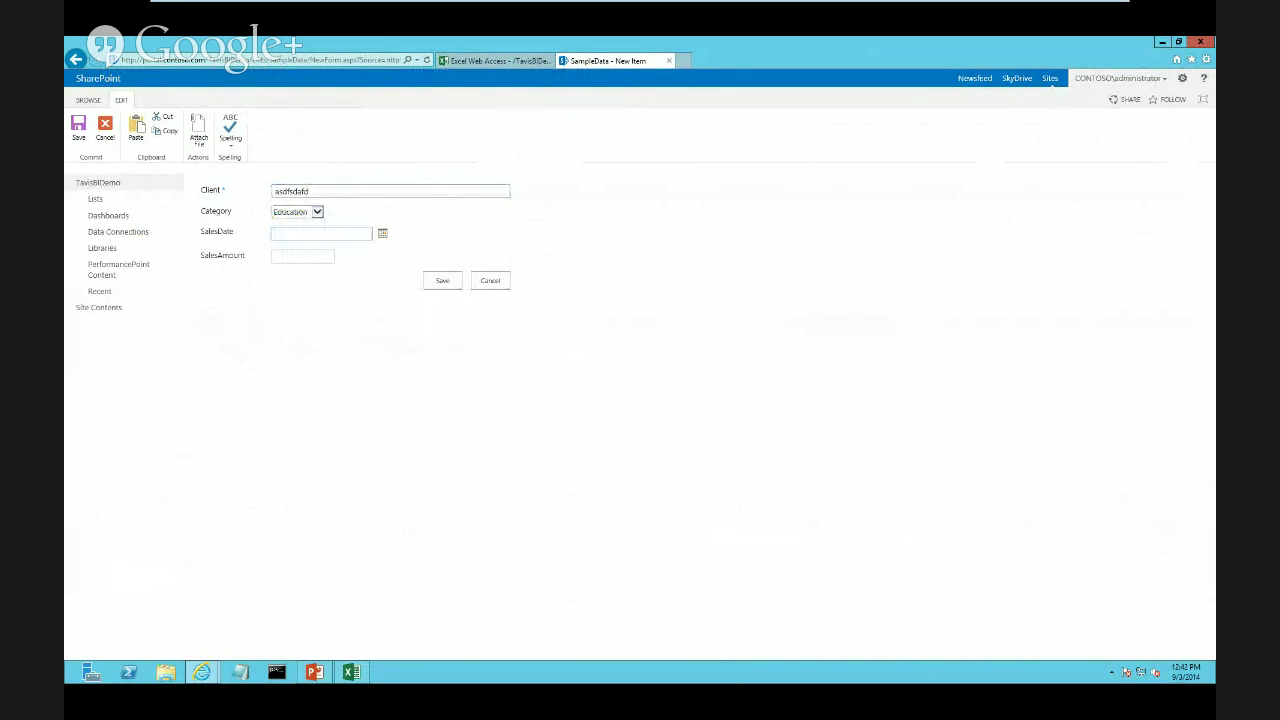
click(382, 232)
click(332, 278)
click(285, 256)
text(2,00)
text(000)
click(442, 280)
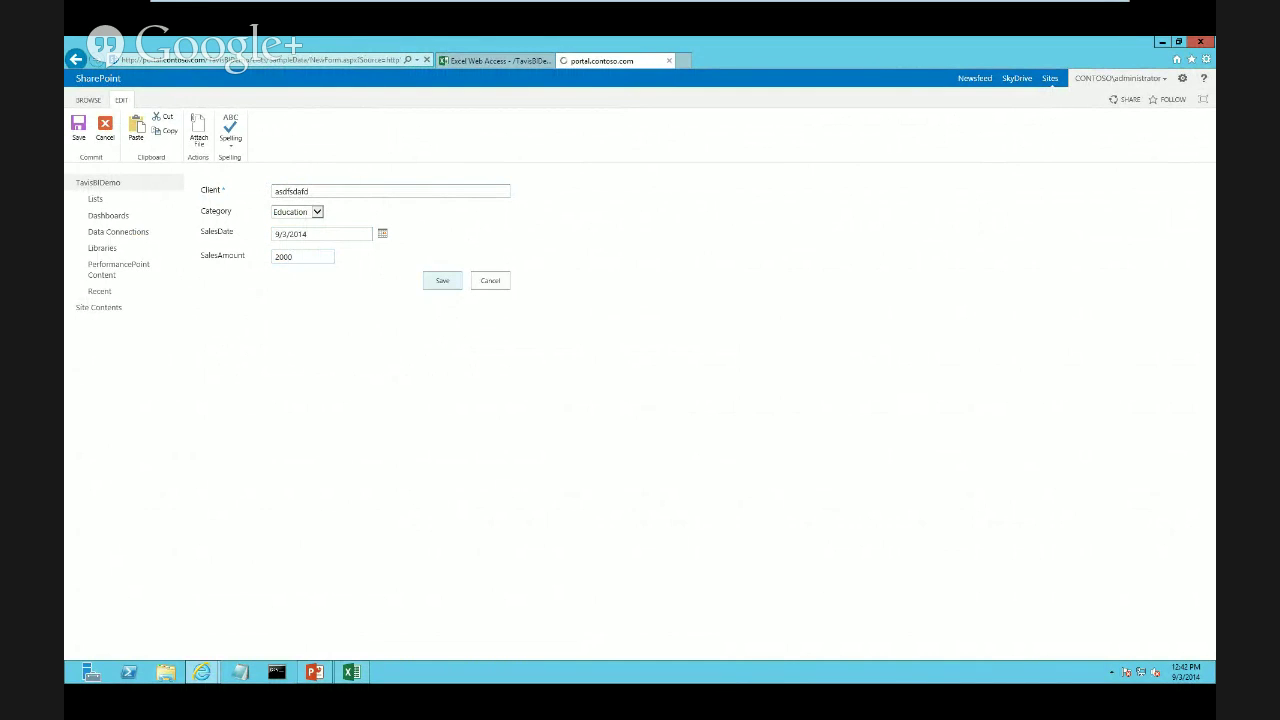
click(498, 61)
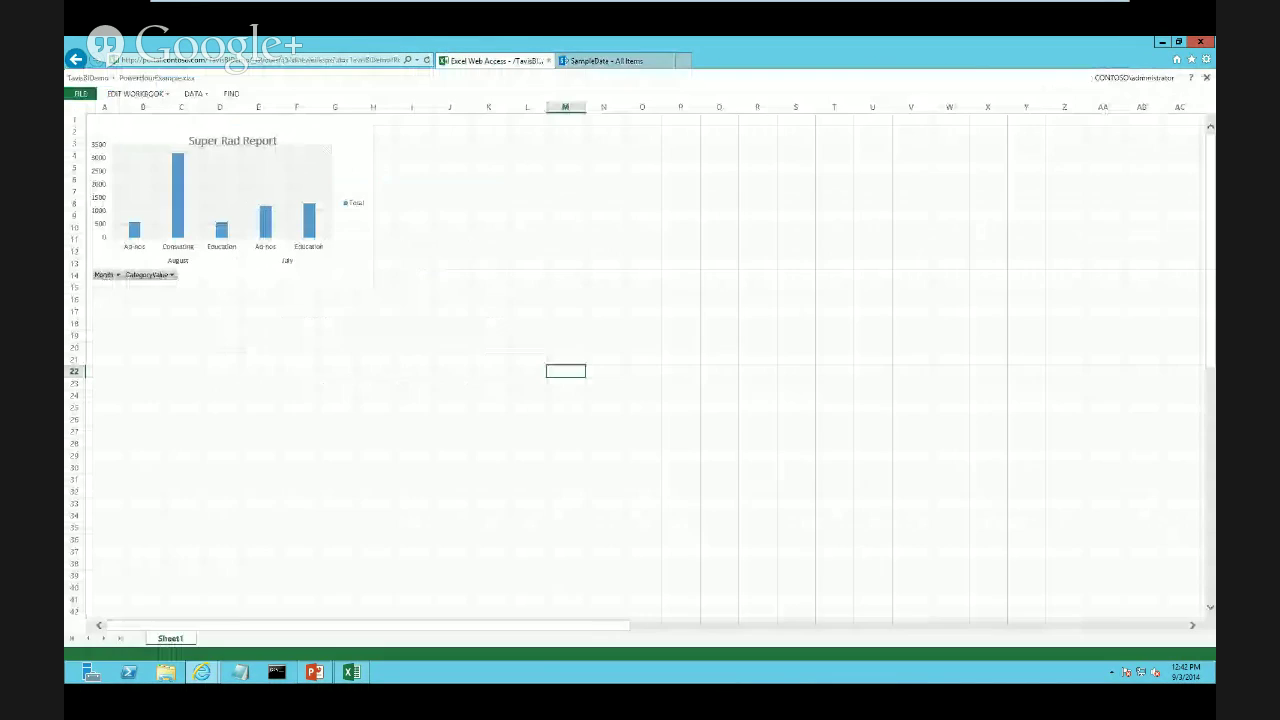
click(427, 60)
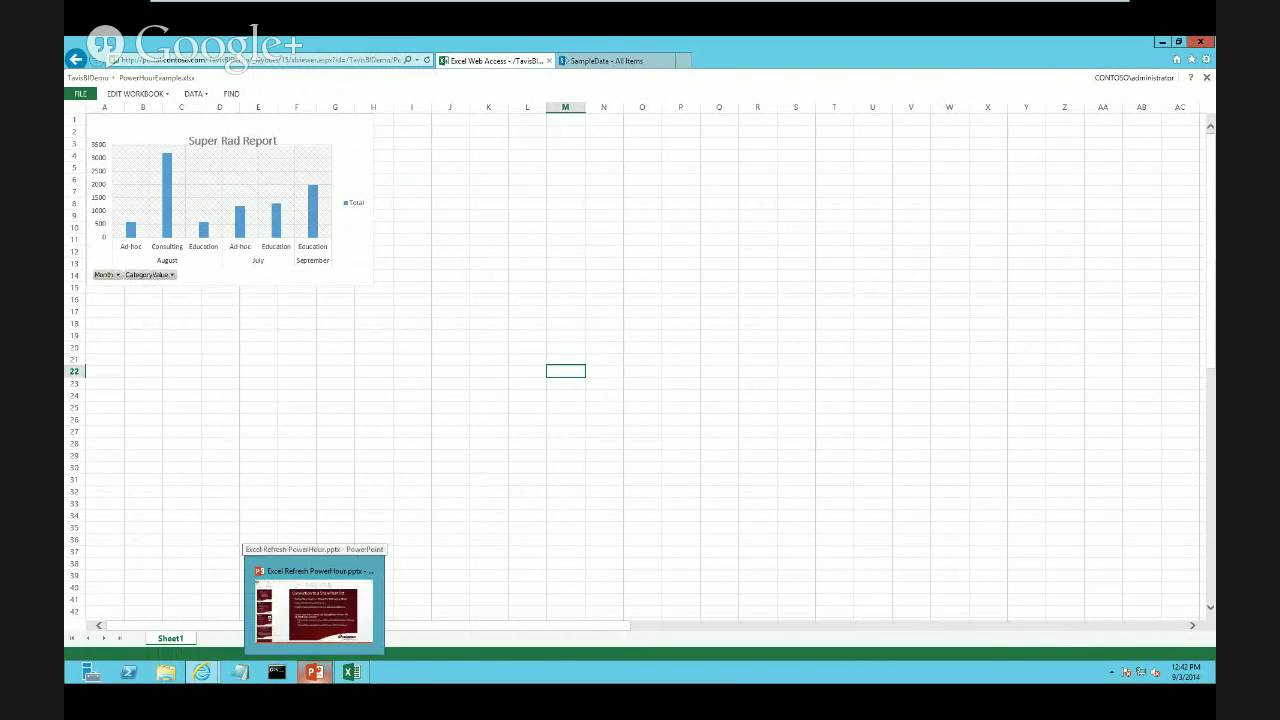
View the Agenda slide in PowerPoint, then minimize PowerPoint and the browser to reveal Excel
click(314, 672)
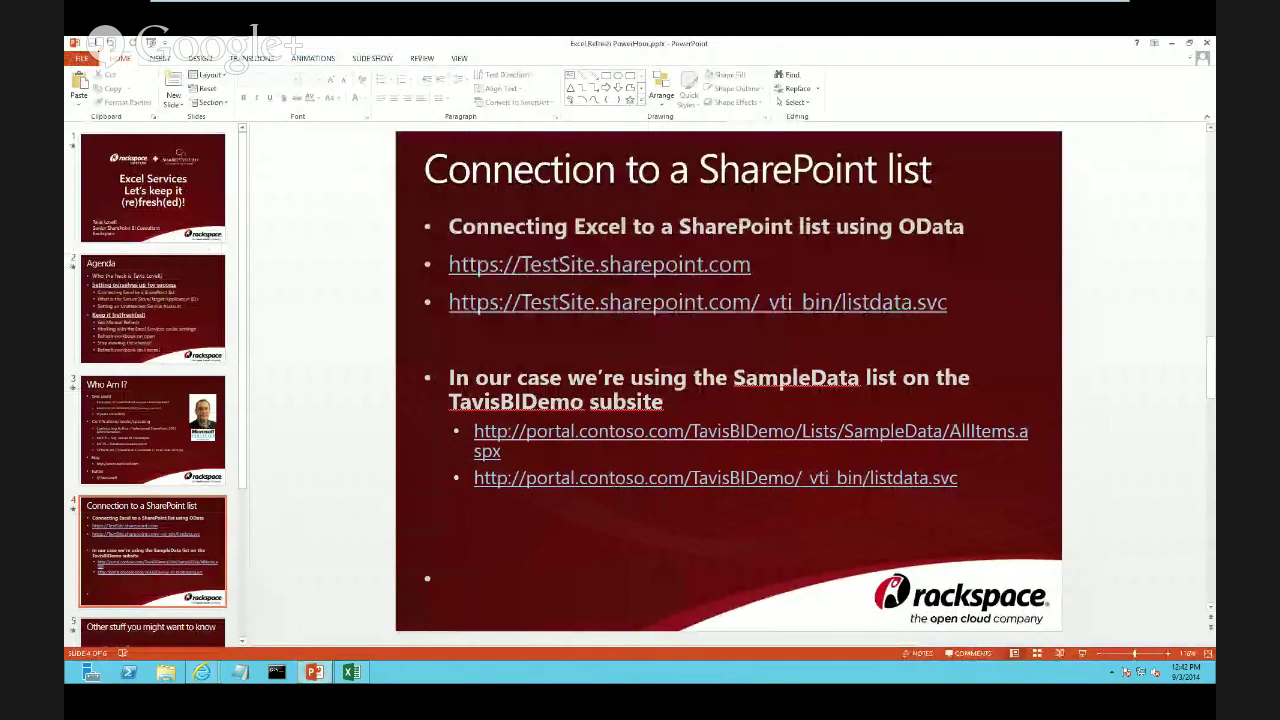
click(152, 309)
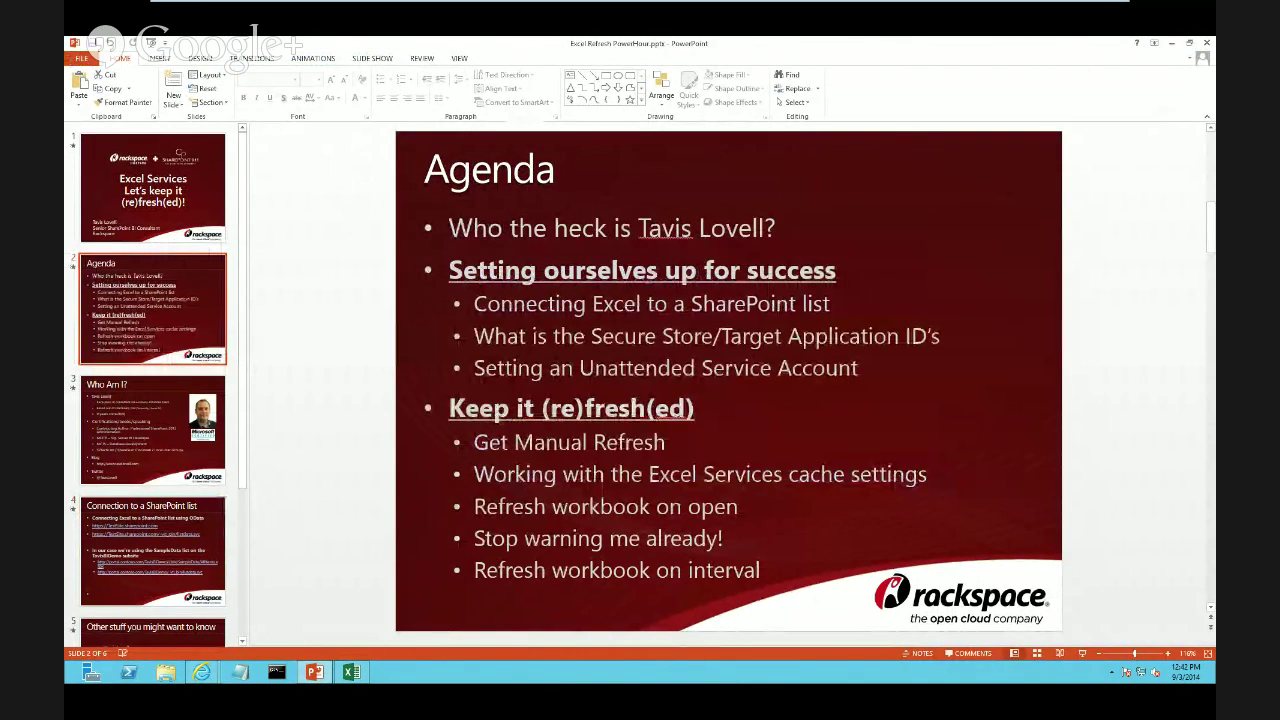
click(1171, 43)
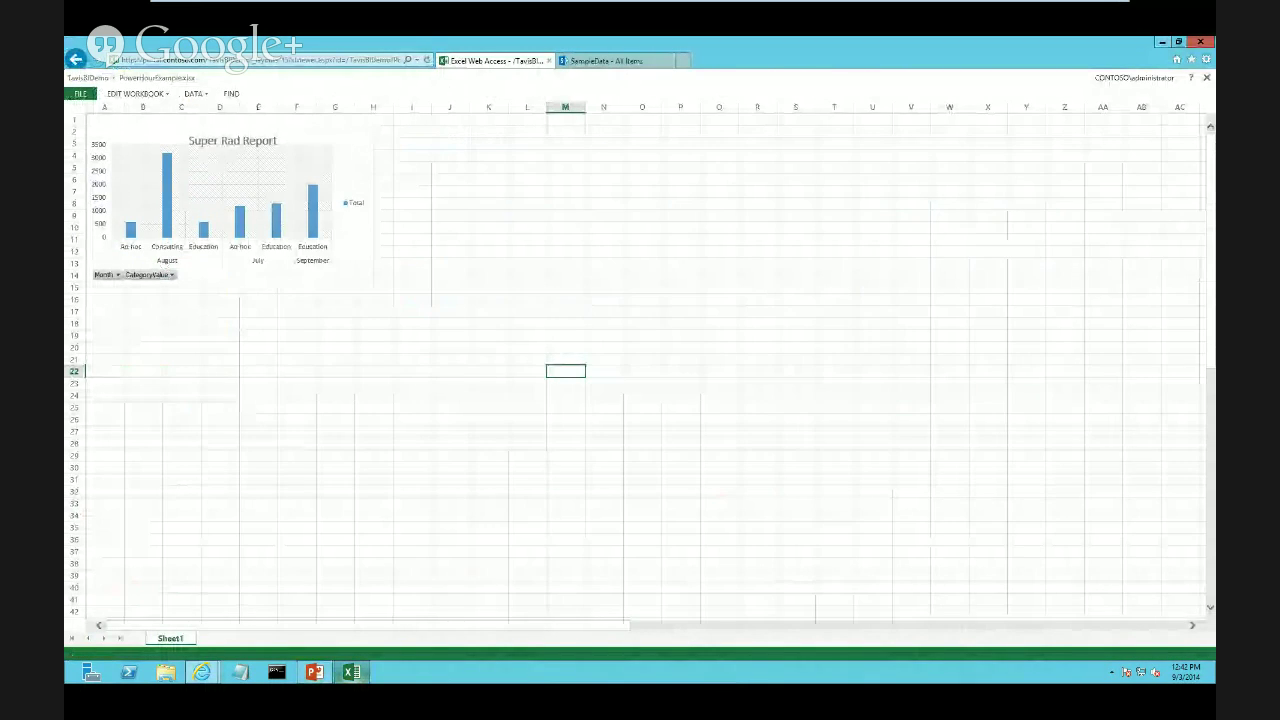
click(1163, 42)
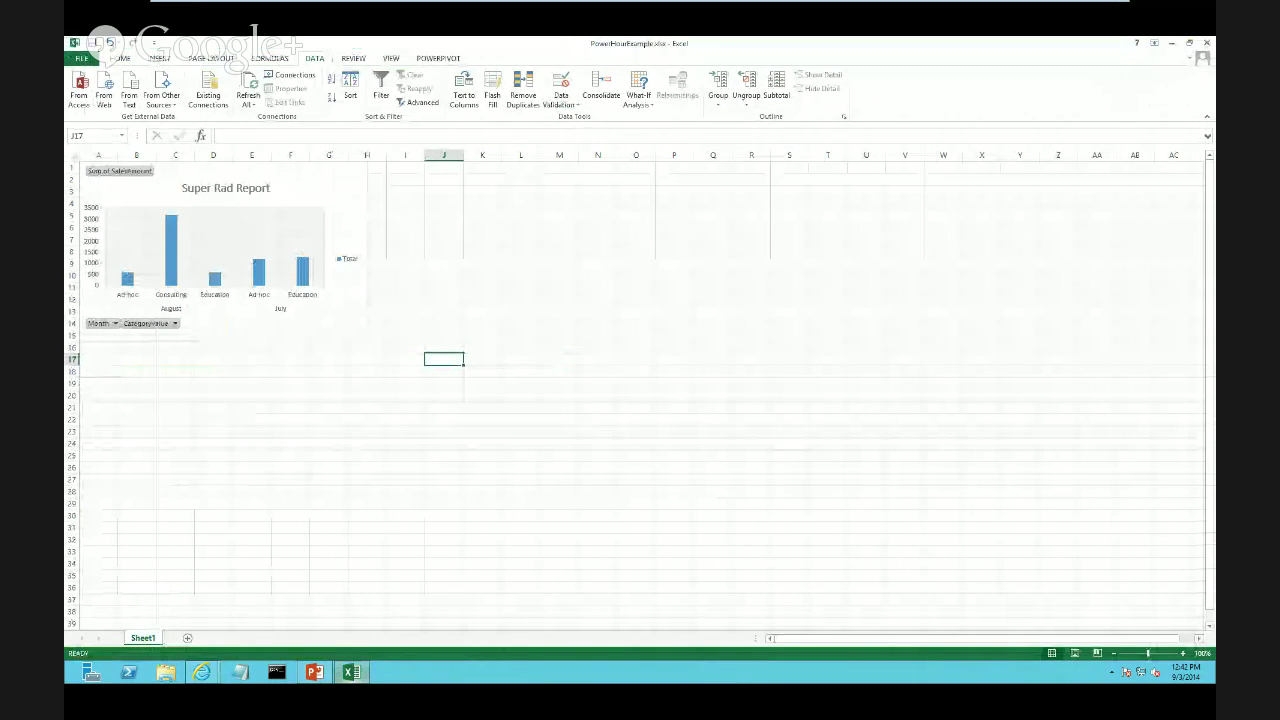
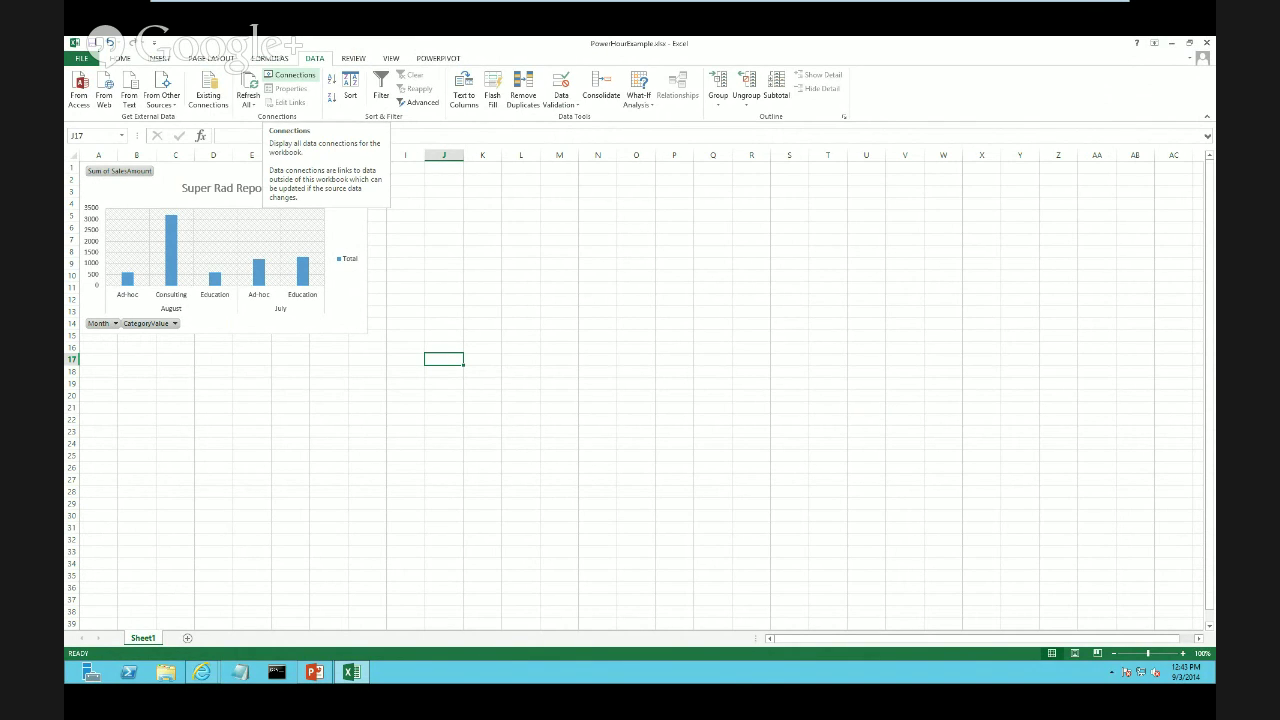
Set the SampleData feed connection's properties to refresh automatically every 2 minutes
click(290, 76)
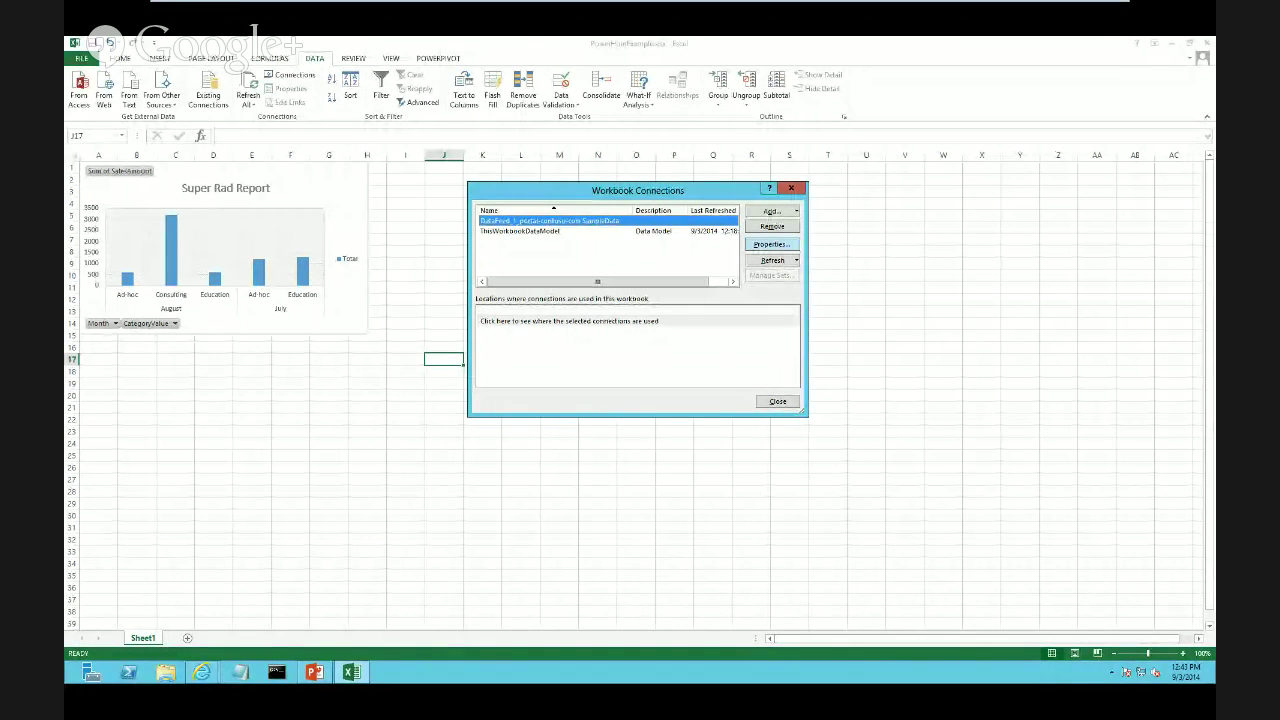
click(772, 244)
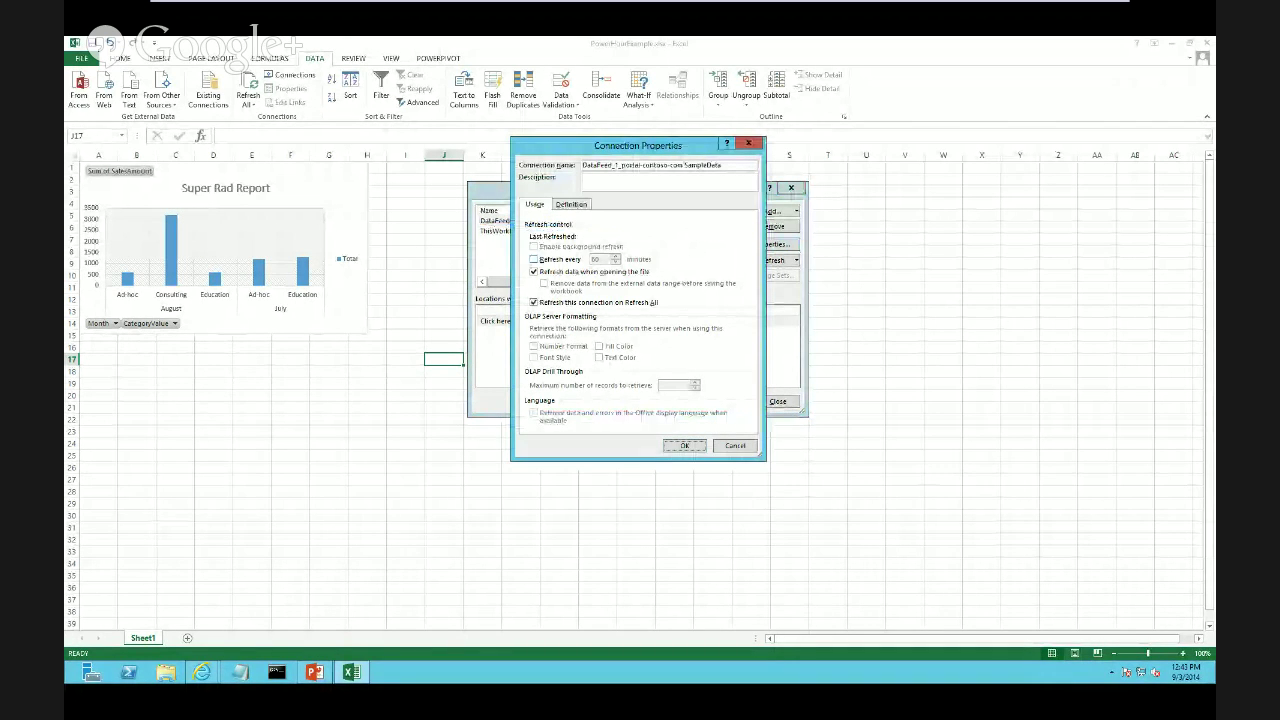
key(alt+r)
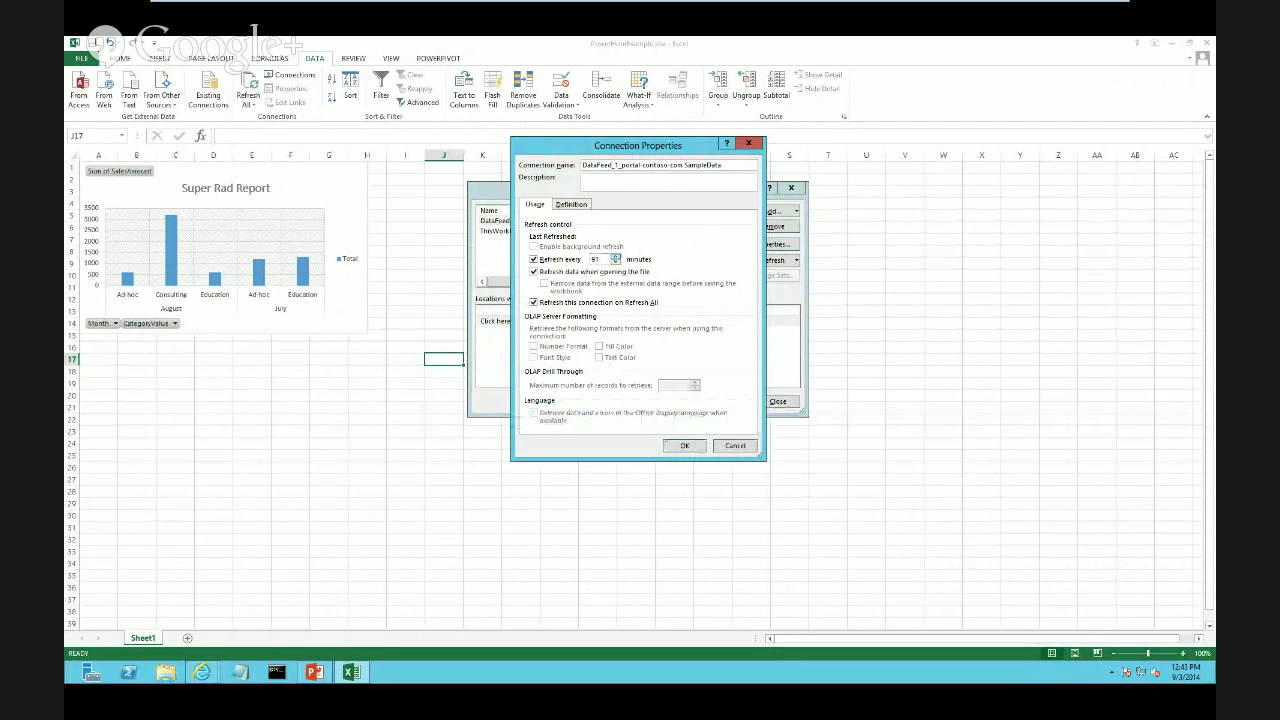
click(615, 257)
click(615, 257)
click(615, 262)
text(0)
click(615, 262)
click(615, 262)
click(615, 262)
key(Return)
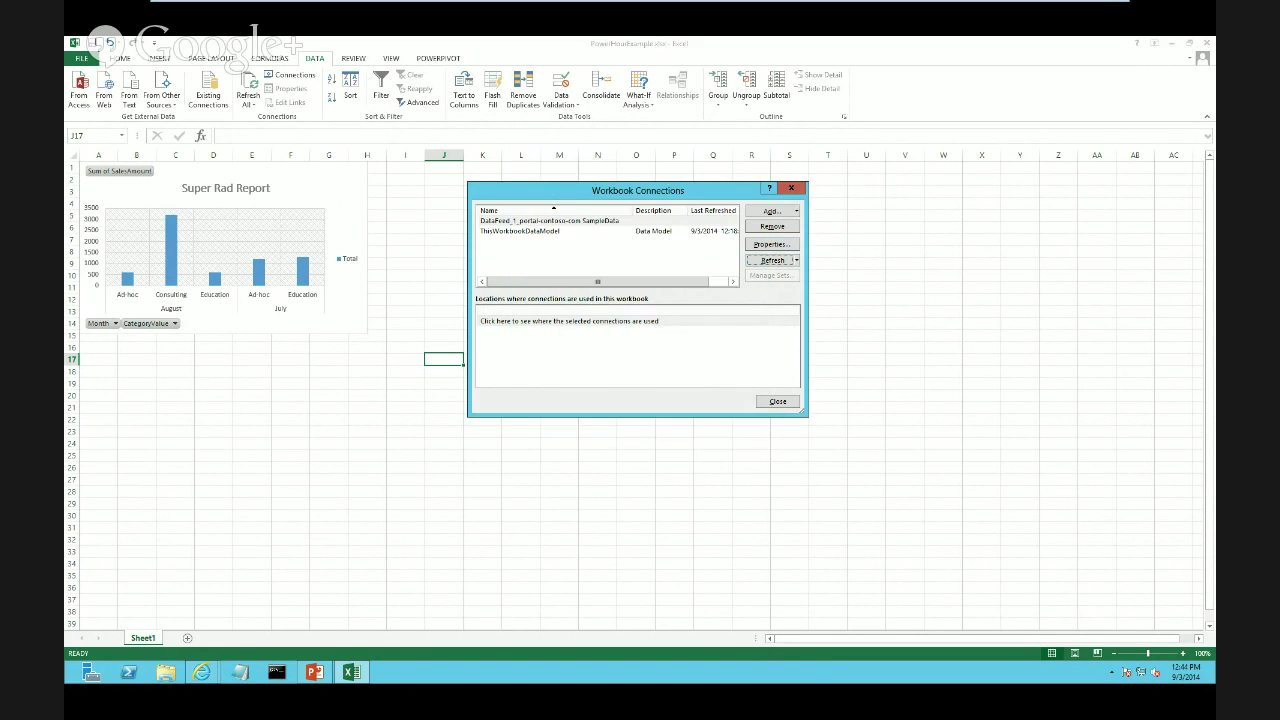
click(778, 401)
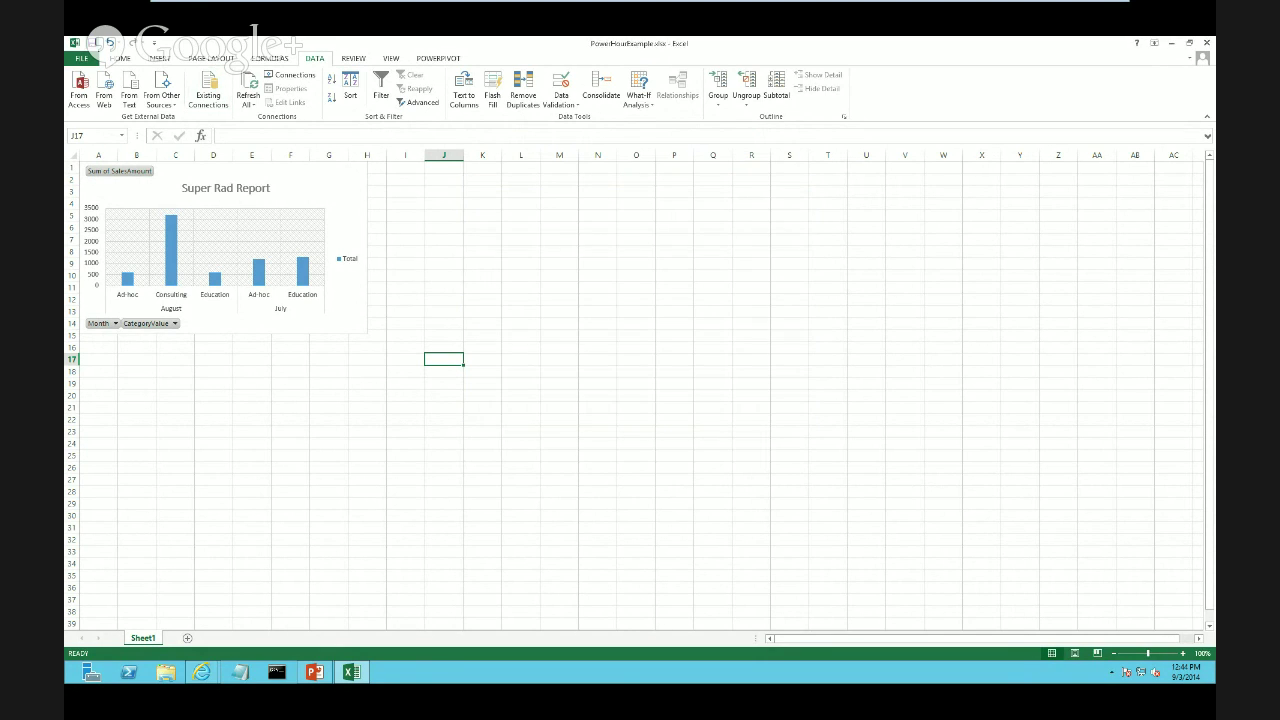
Save the workbook and return to the SharePoint document library in the browser
click(93, 43)
mouse_move(202, 672)
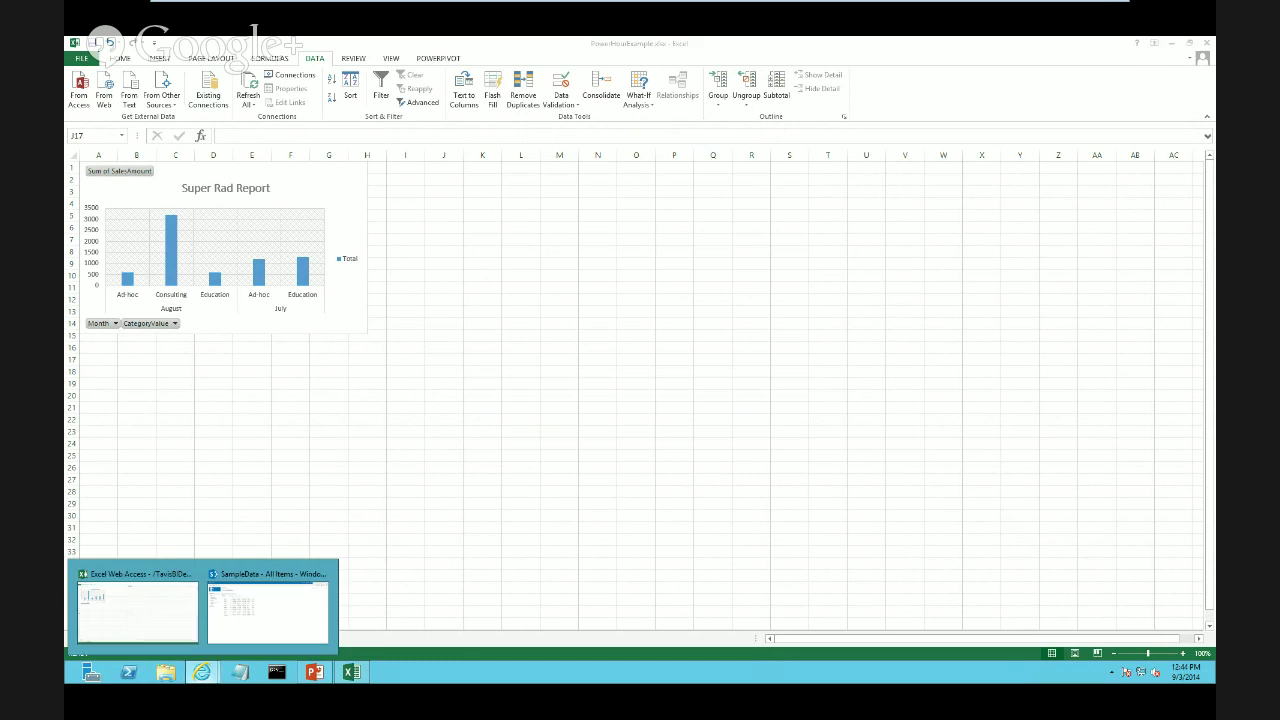
click(140, 605)
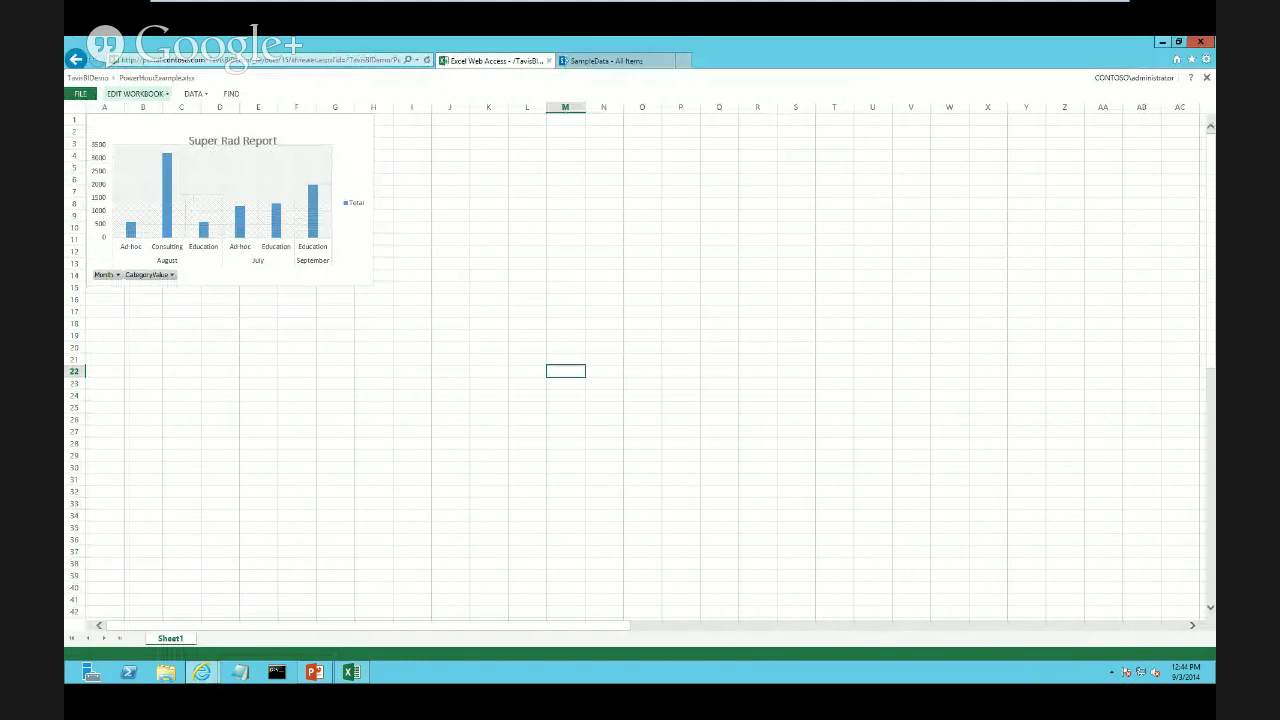
click(75, 59)
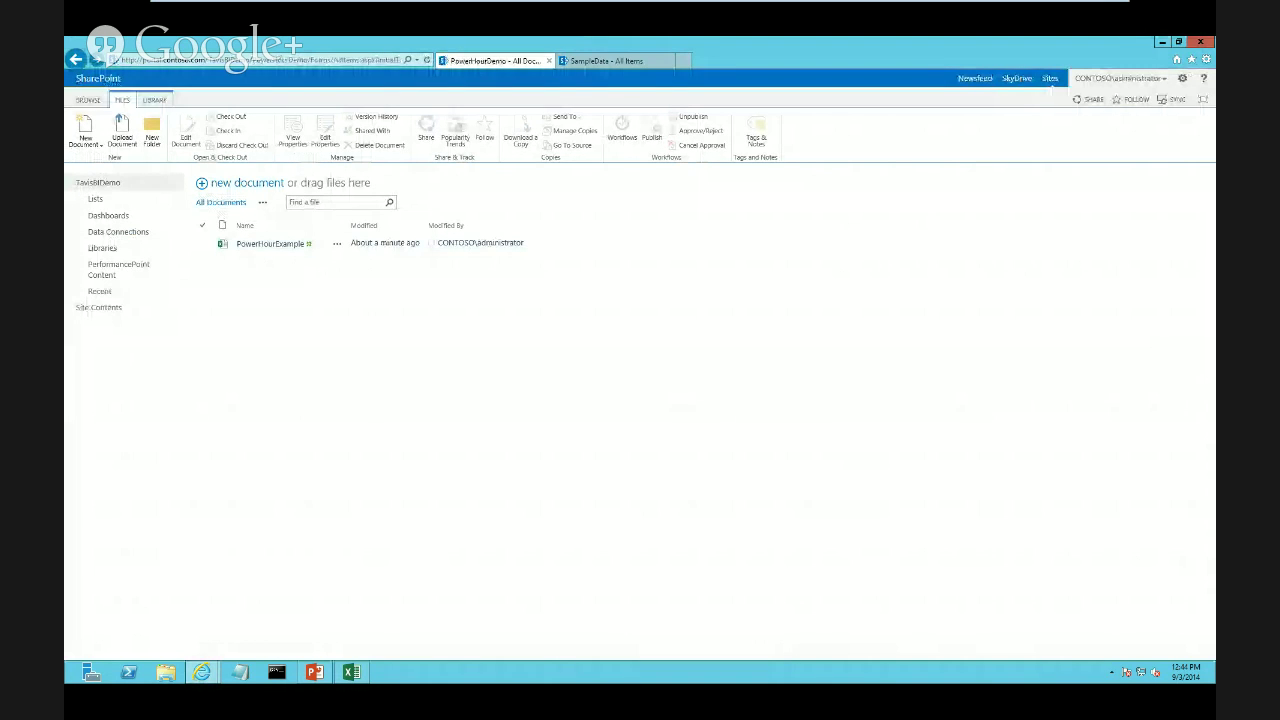
Upload PowerHourExample.xlsx over the existing copy and open it in Excel Web Access
click(122, 130)
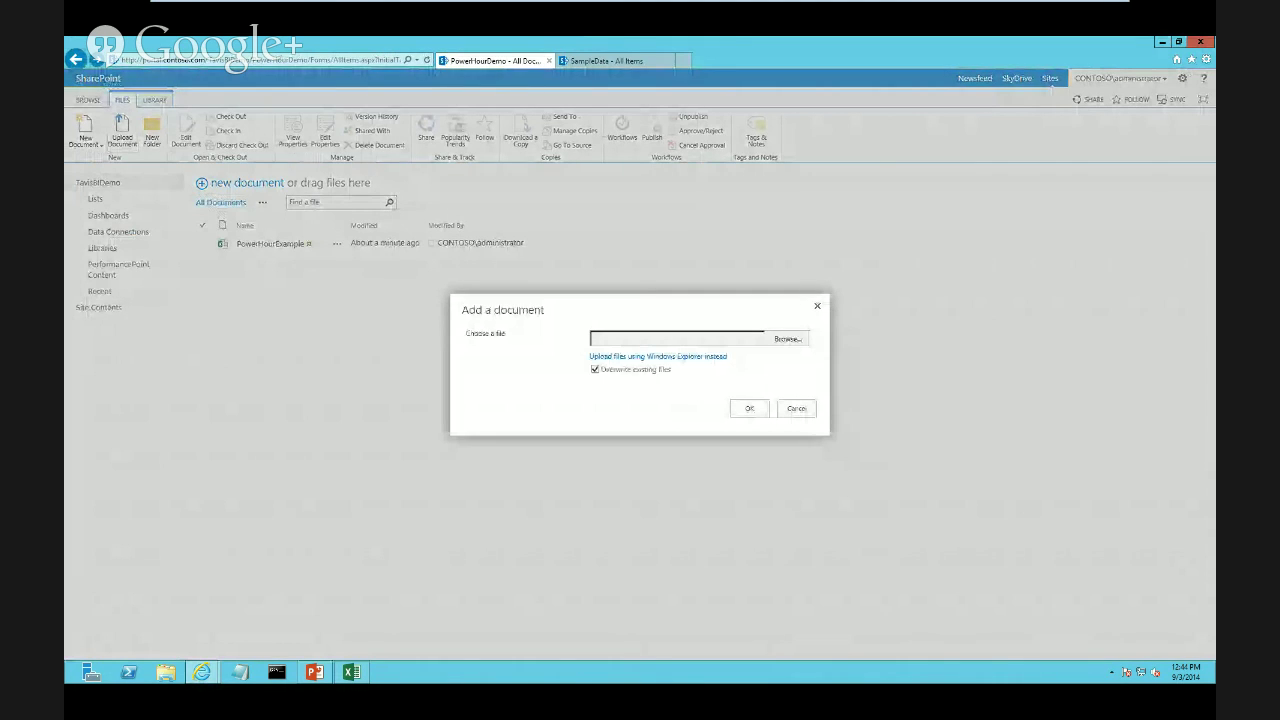
click(788, 338)
click(245, 177)
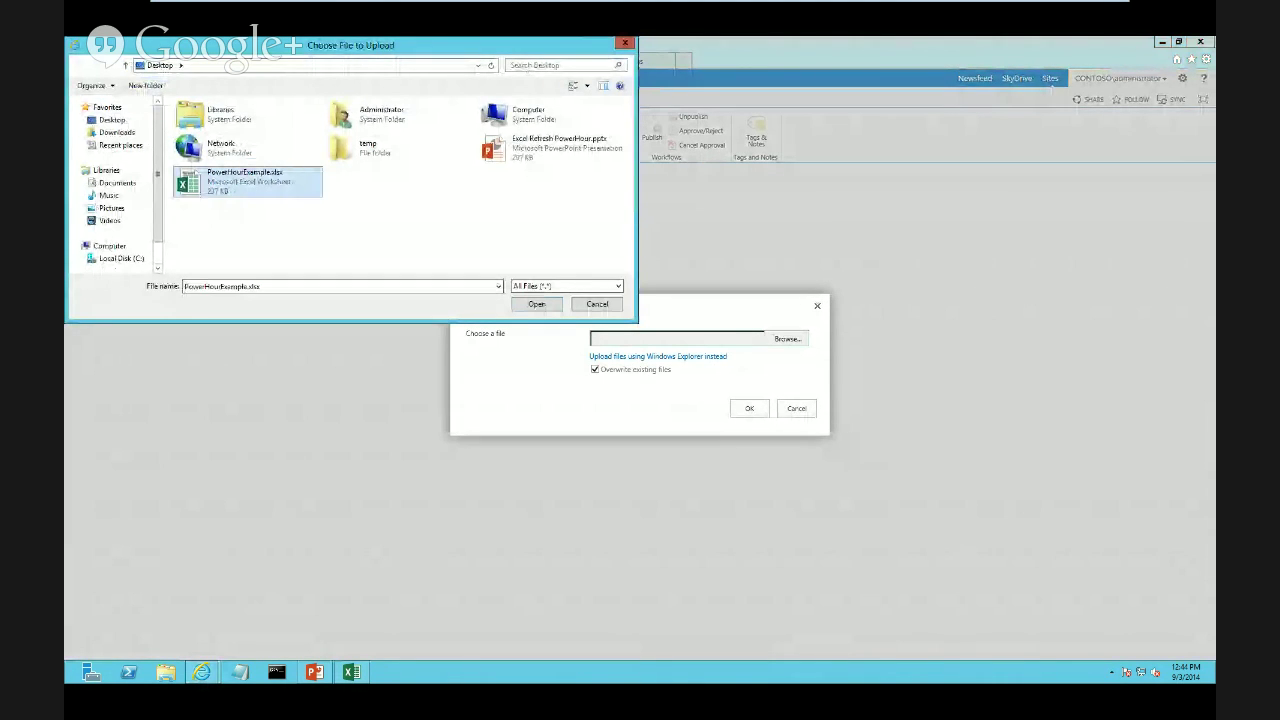
click(536, 304)
click(749, 408)
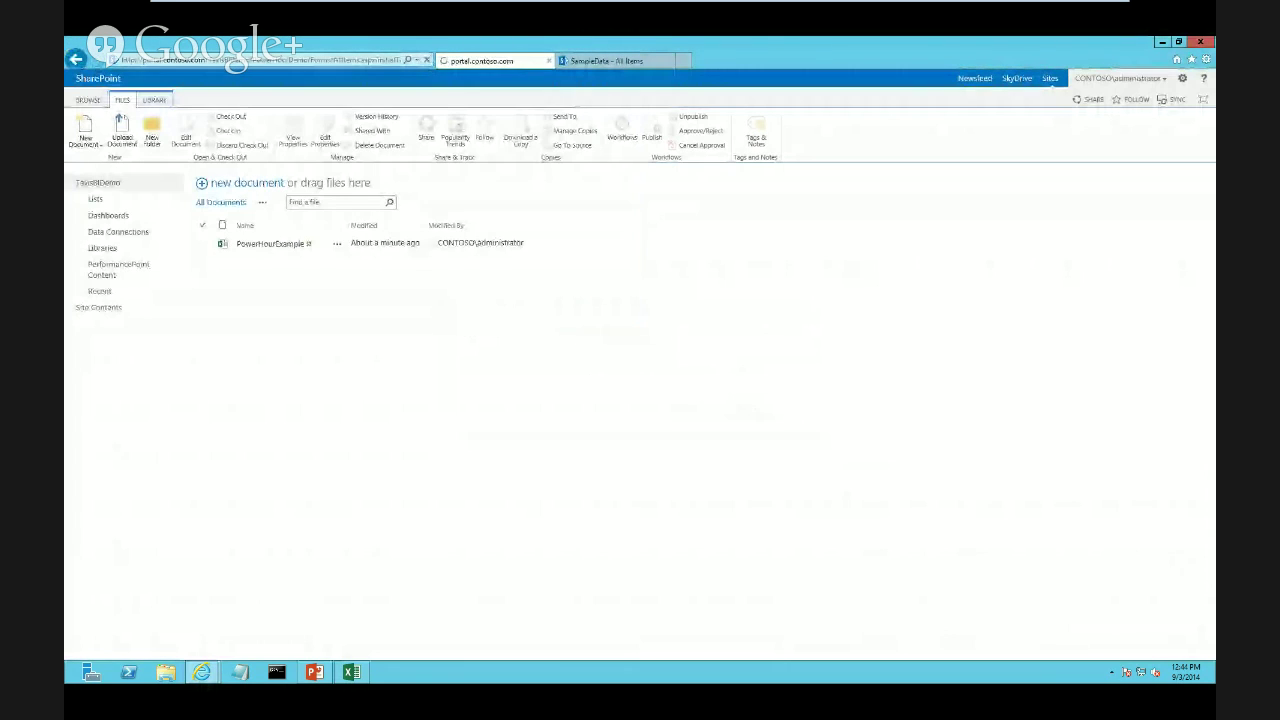
click(270, 244)
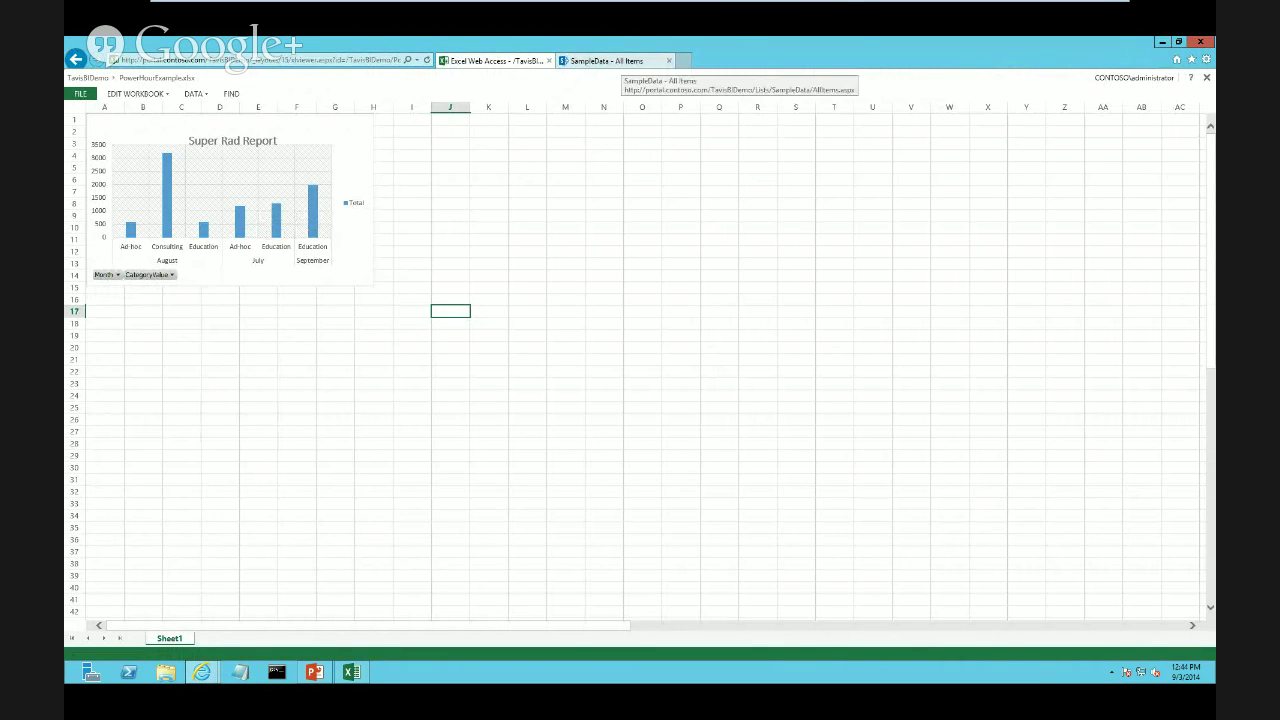
Save a SampleData item with client 'asfasdfdf', date 9/3/2014 and amount 3000, then return to the workbook
click(605, 61)
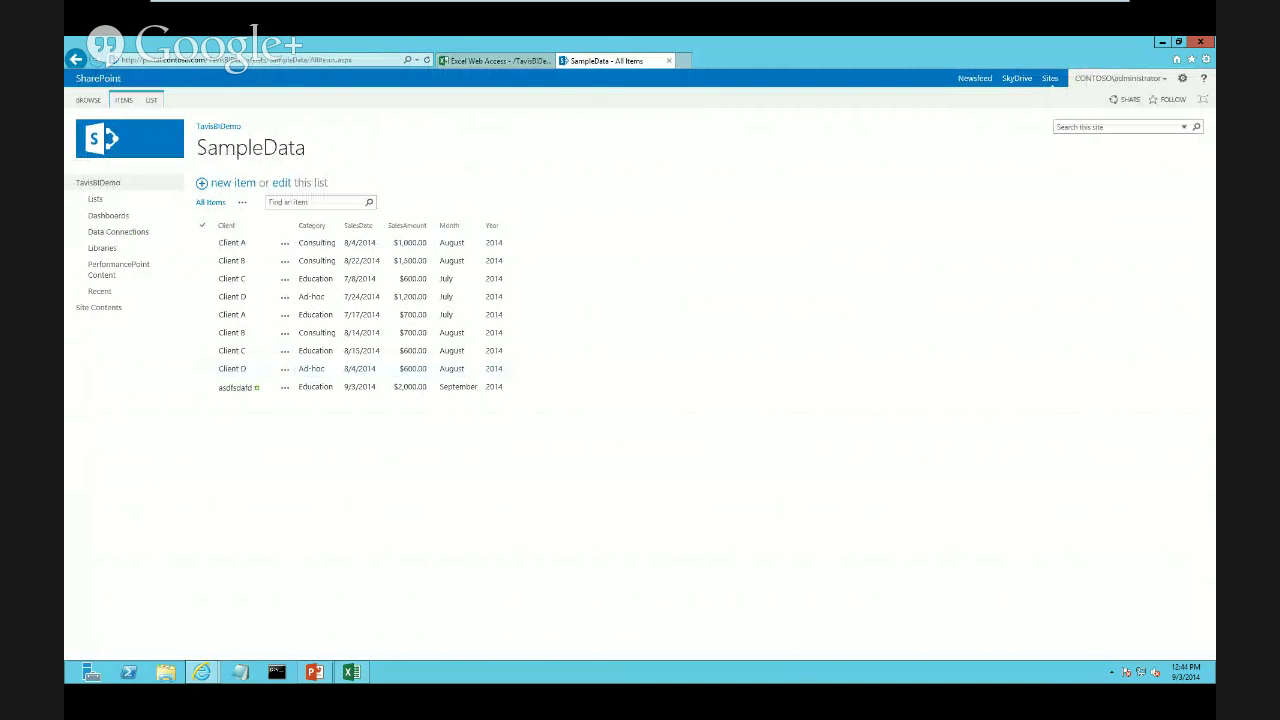
click(232, 183)
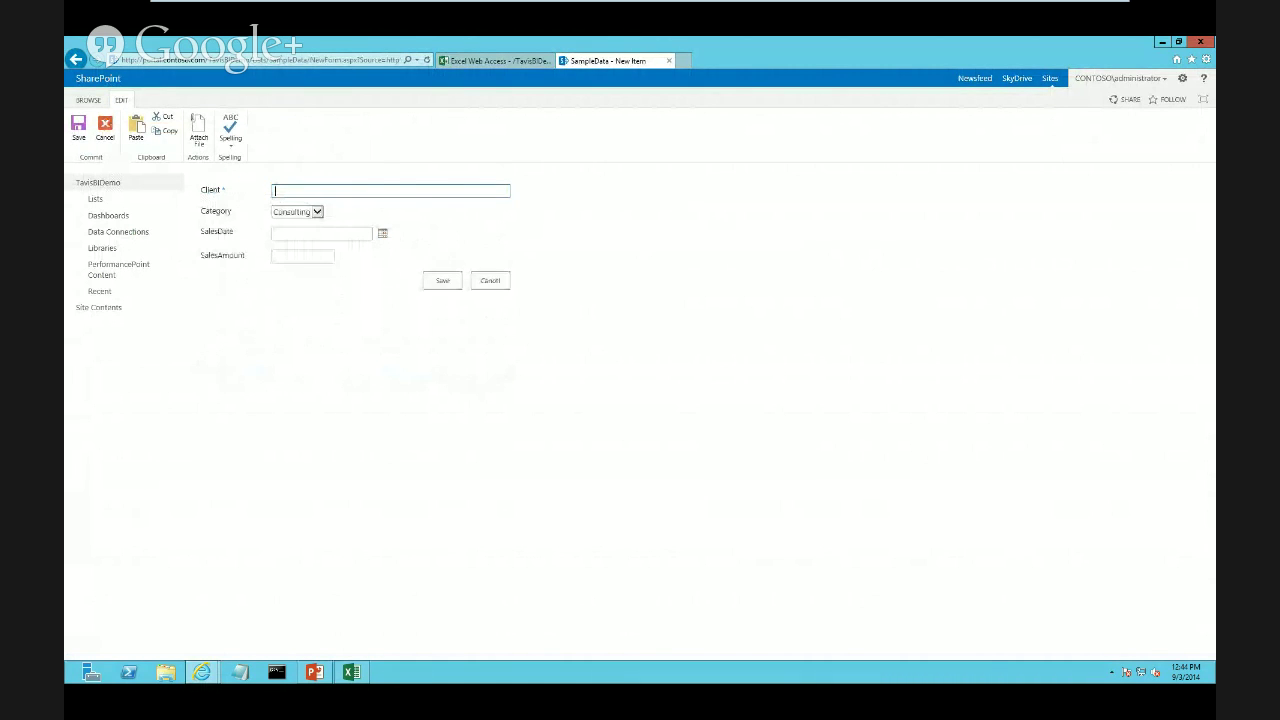
text(asfasdfdf)
click(382, 233)
click(331, 277)
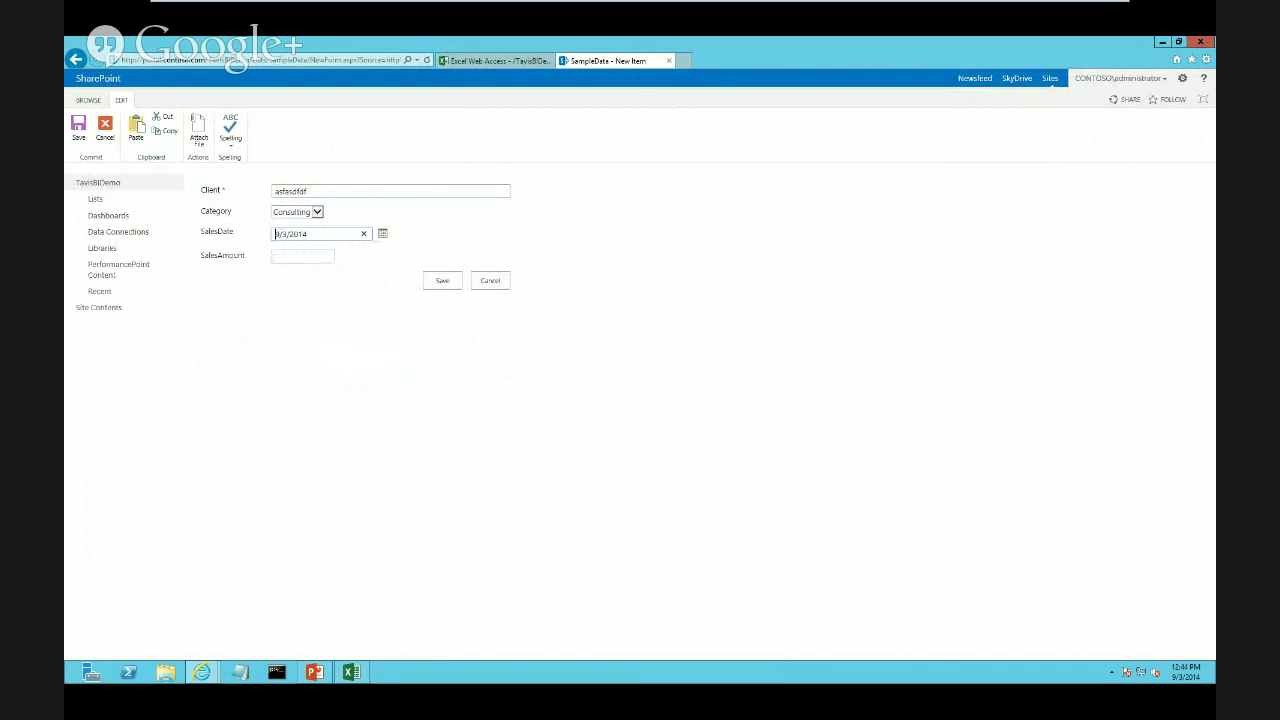
click(302, 256)
text(000)
click(442, 280)
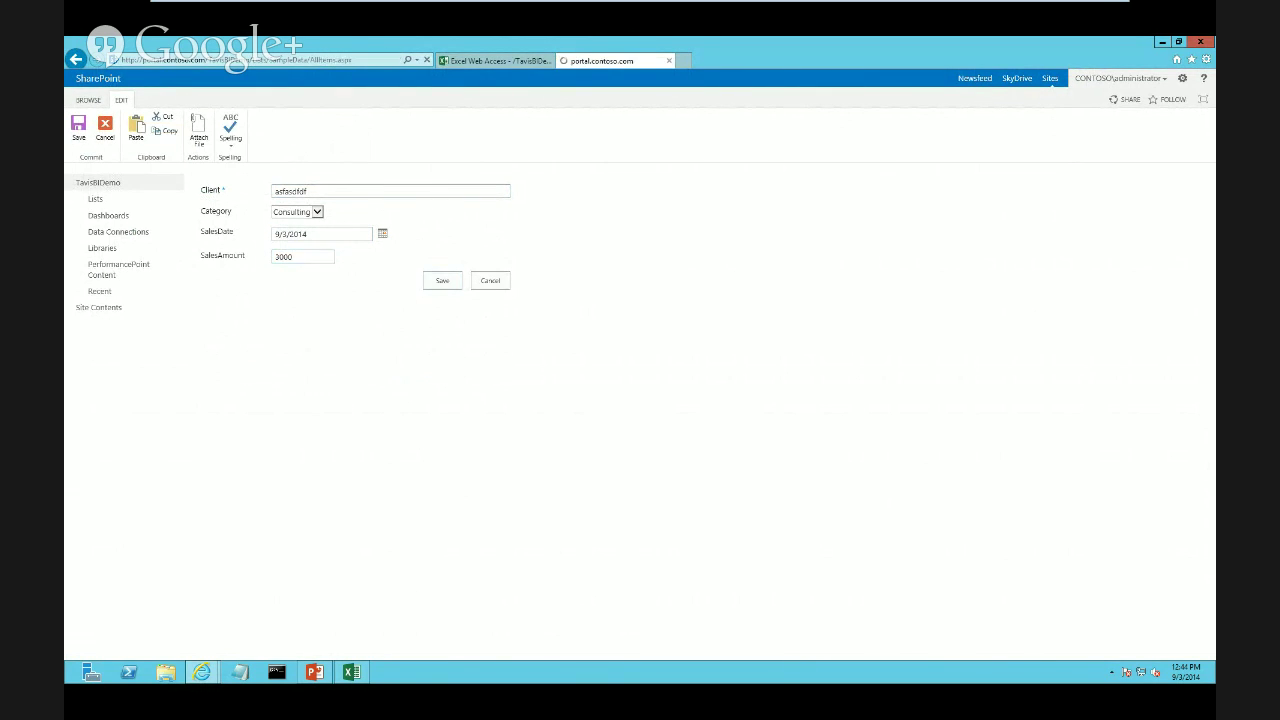
click(482, 61)
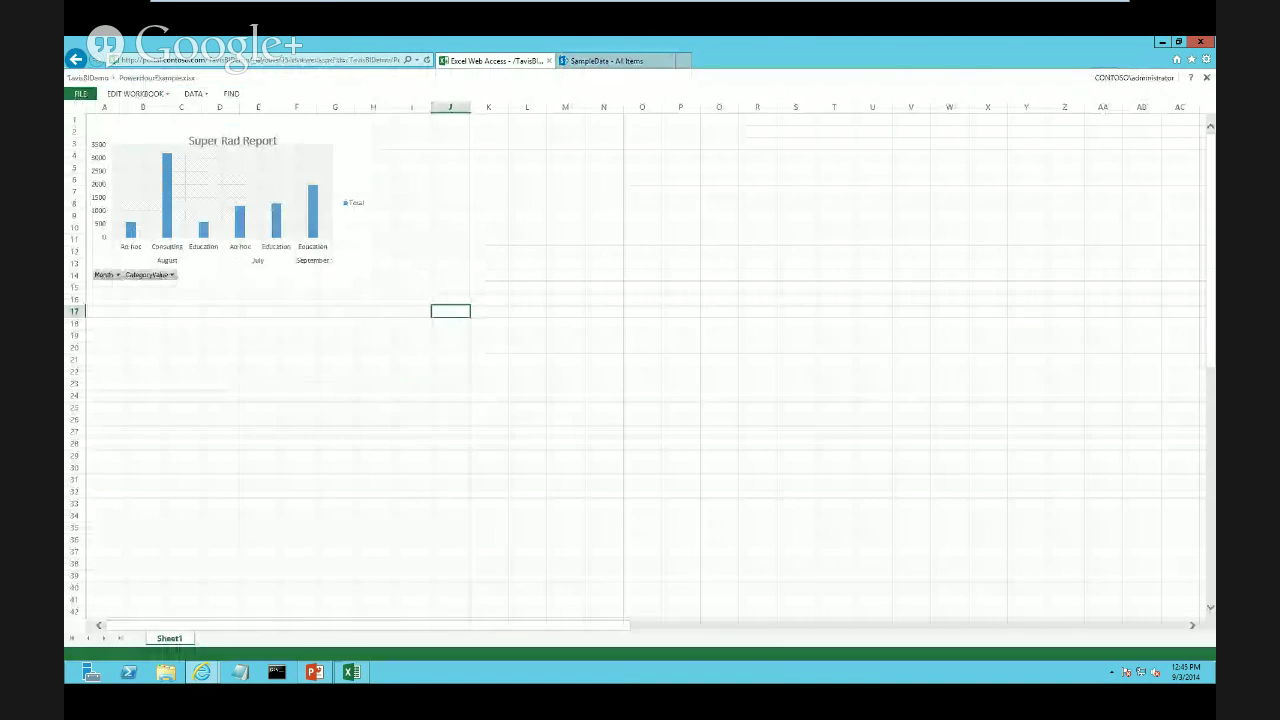
Check the clock while waiting for the chart to auto-refresh with the September sale
click(1186, 672)
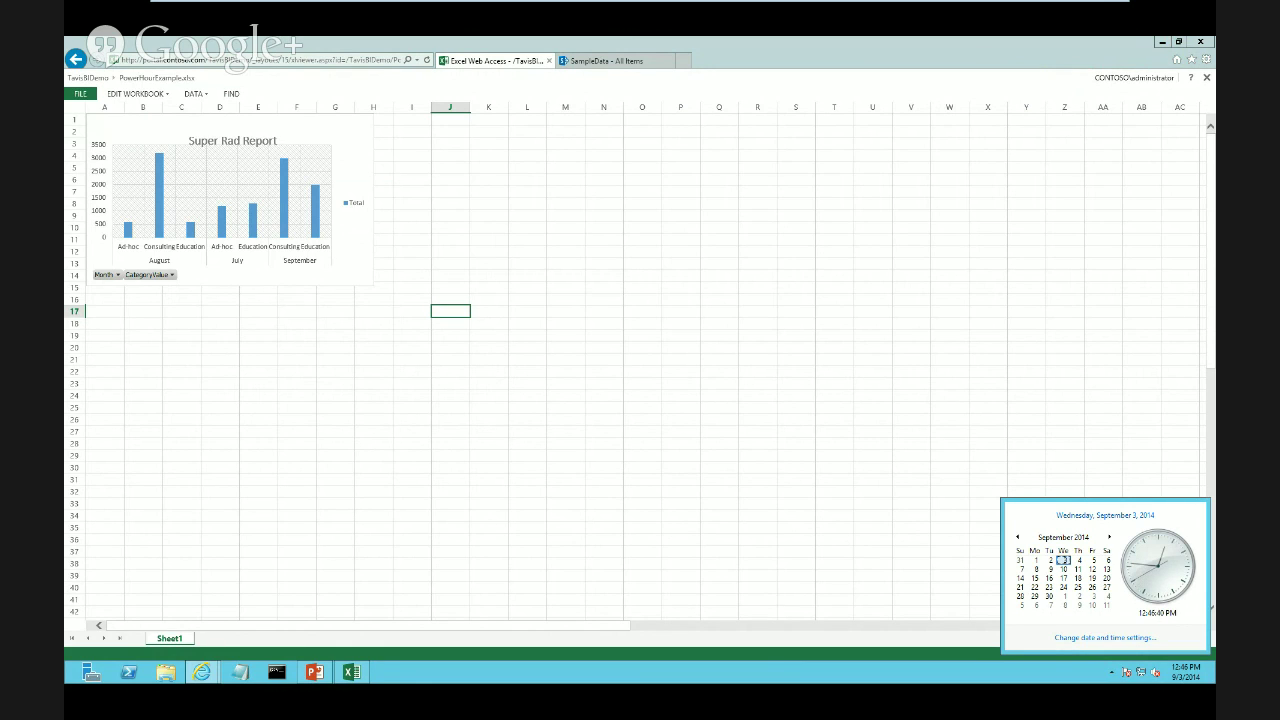
click(297, 299)
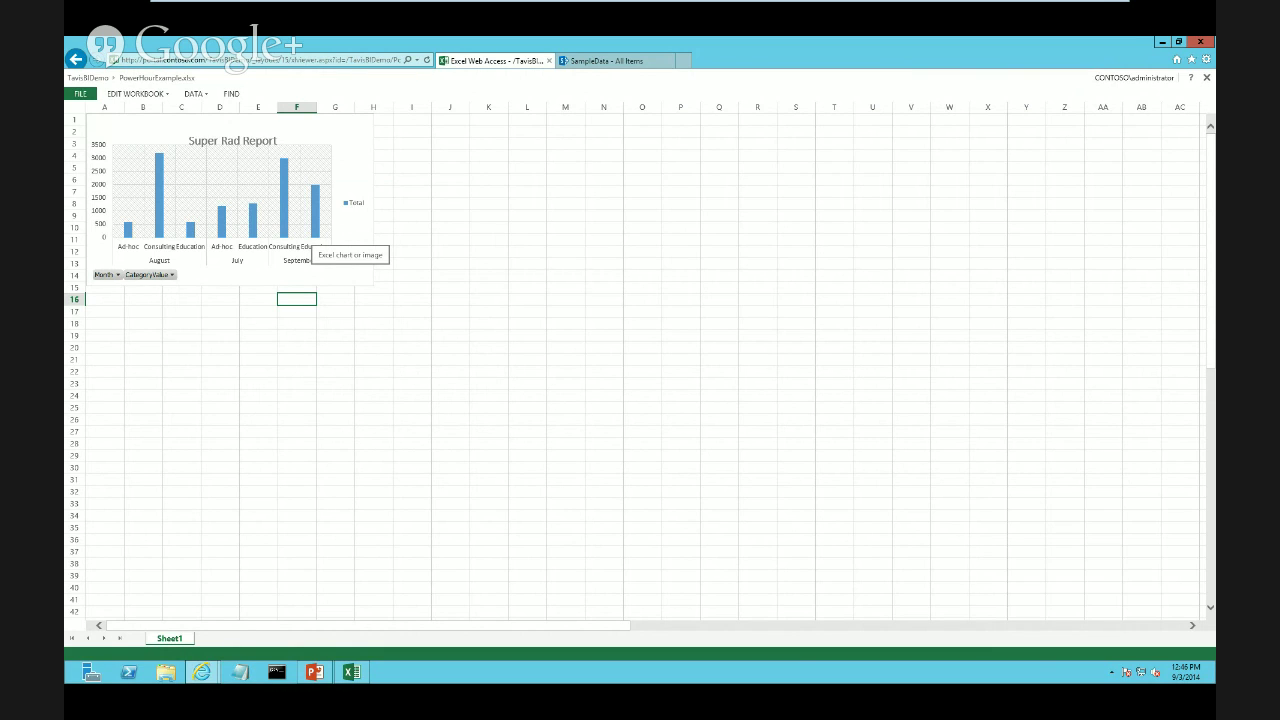
Inspect the chart's pivot field list, then go back to the PowerHourDemo document library
click(305, 240)
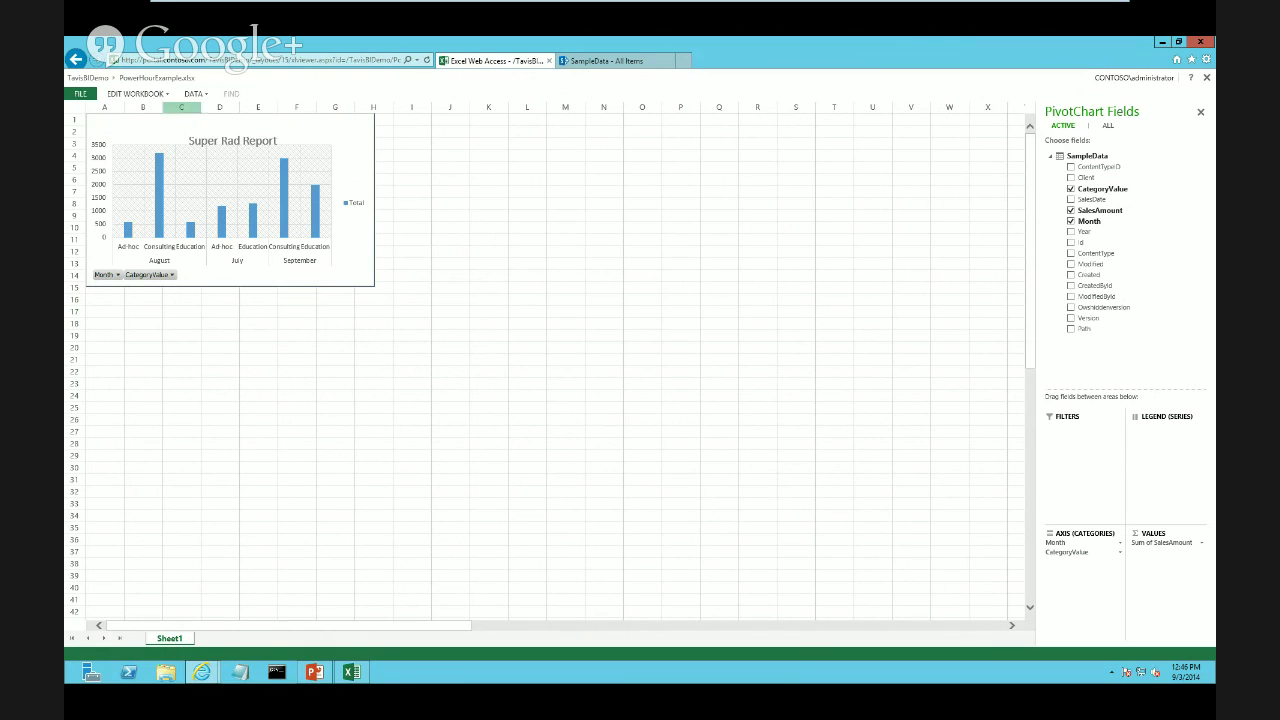
mouse_move(160, 6)
mouse_move(201, 672)
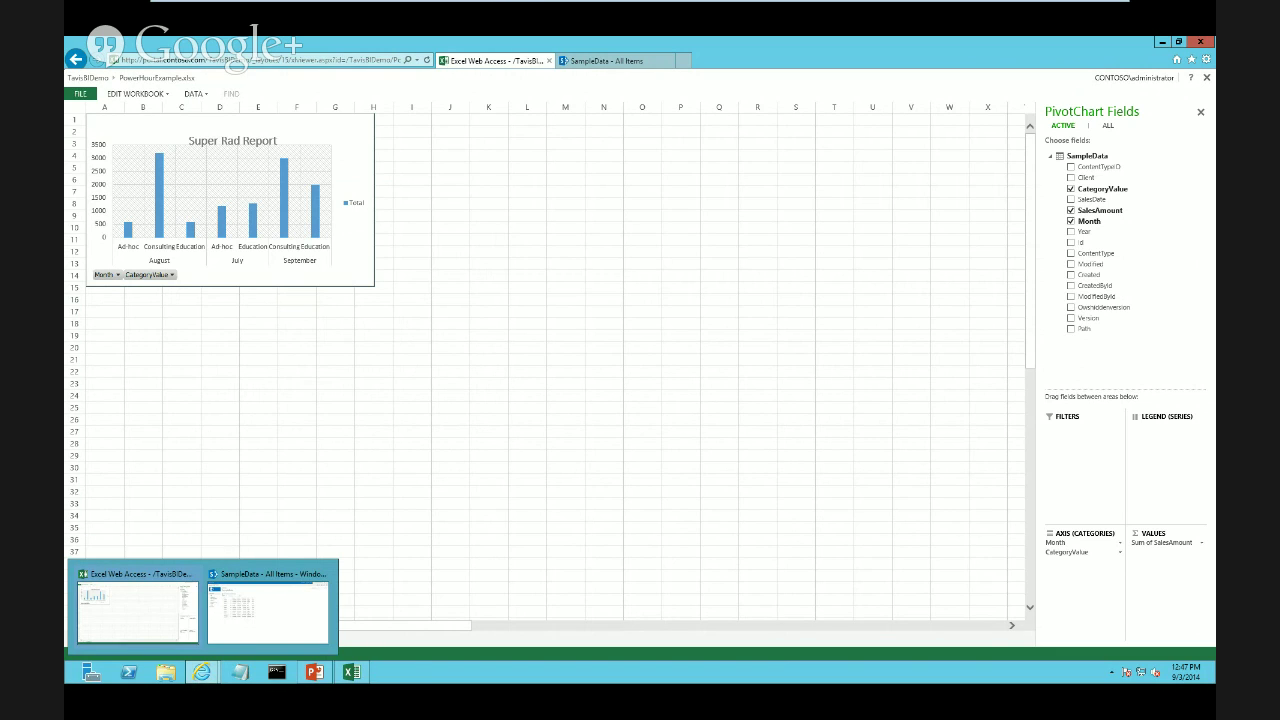
click(335, 299)
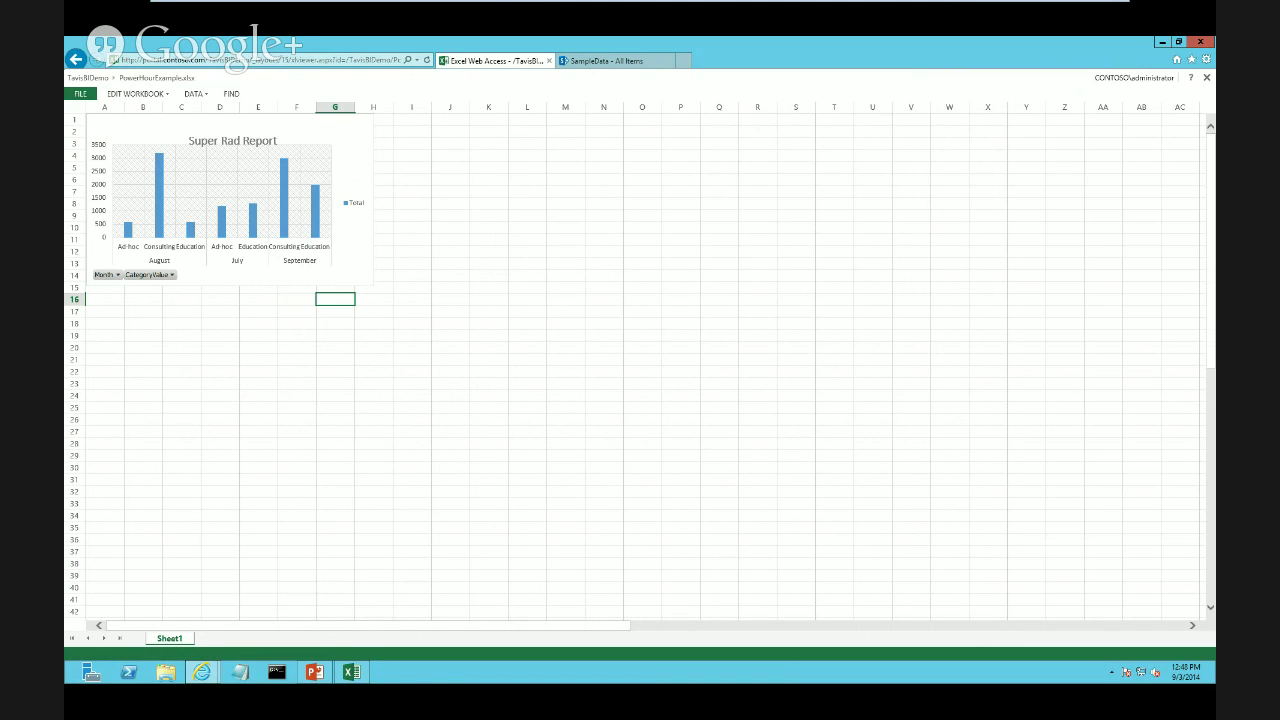
click(450, 299)
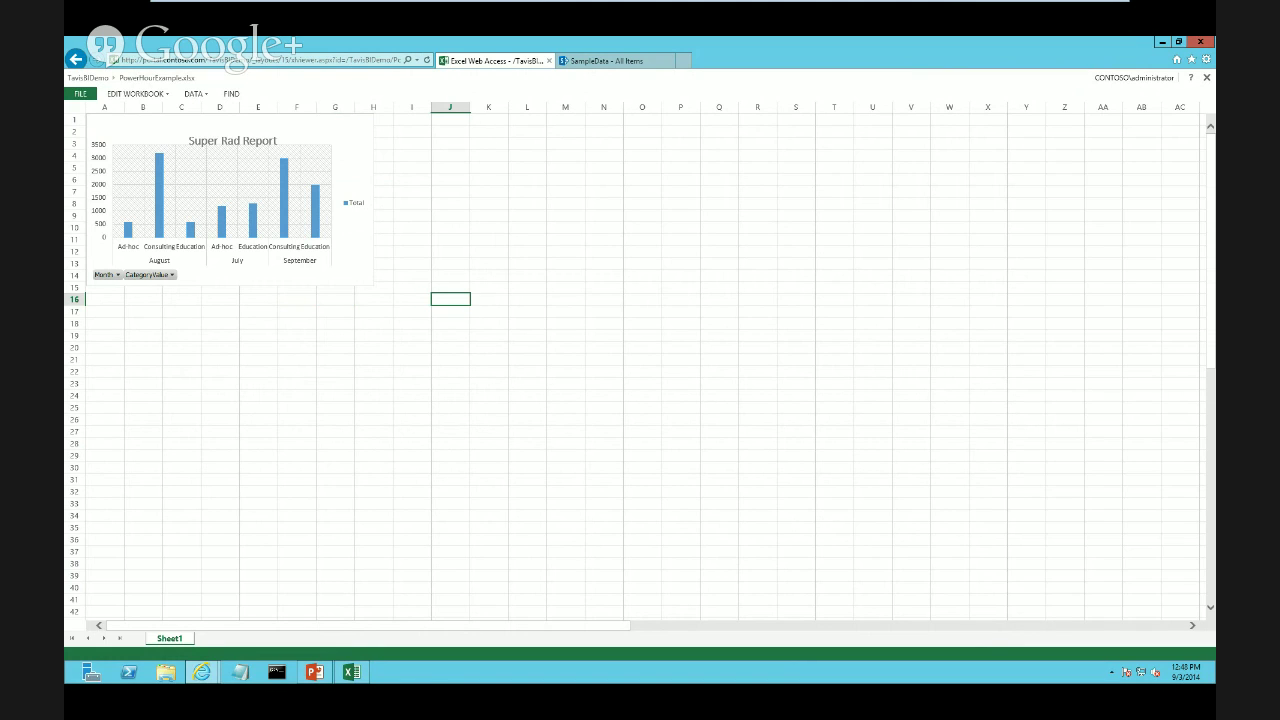
click(411, 287)
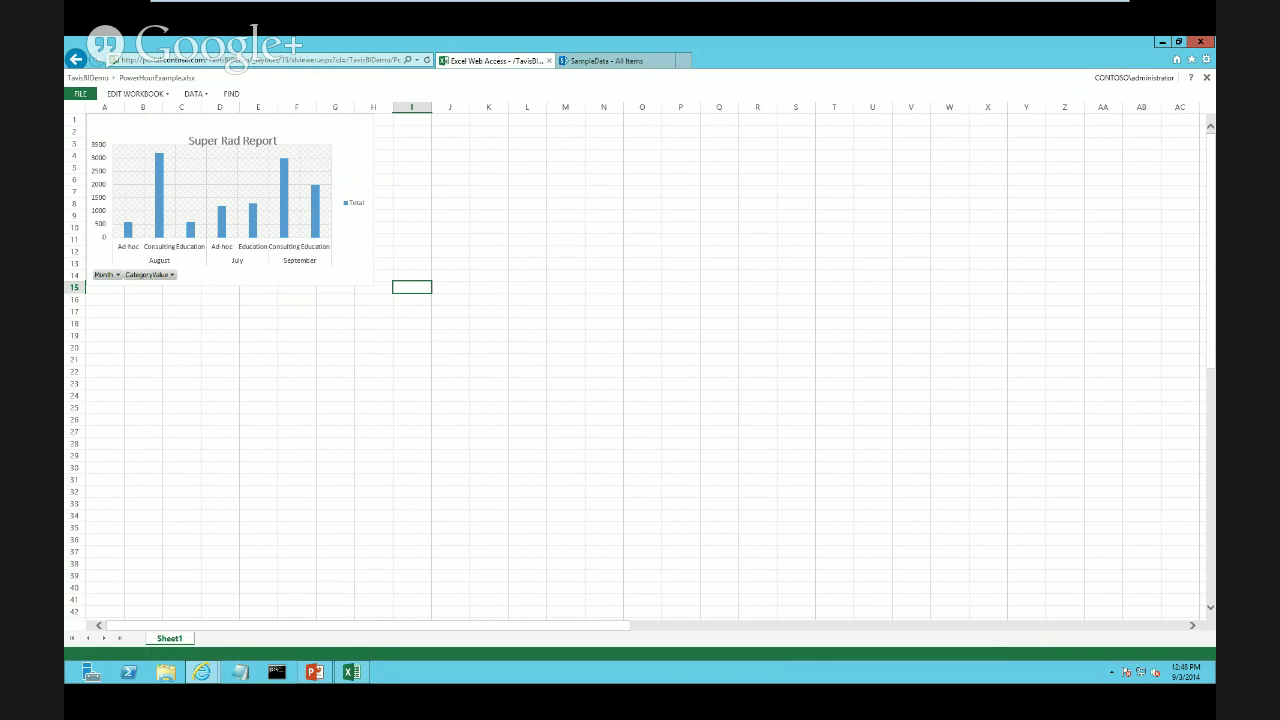
click(565, 275)
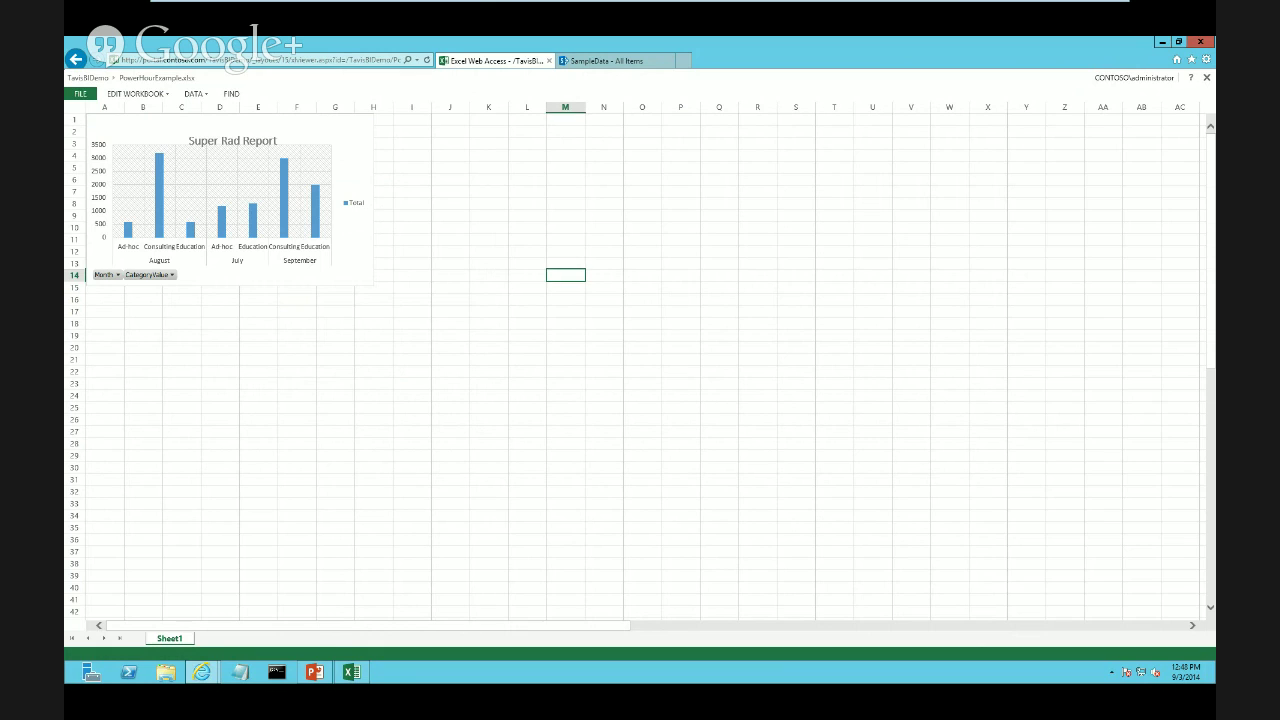
click(76, 60)
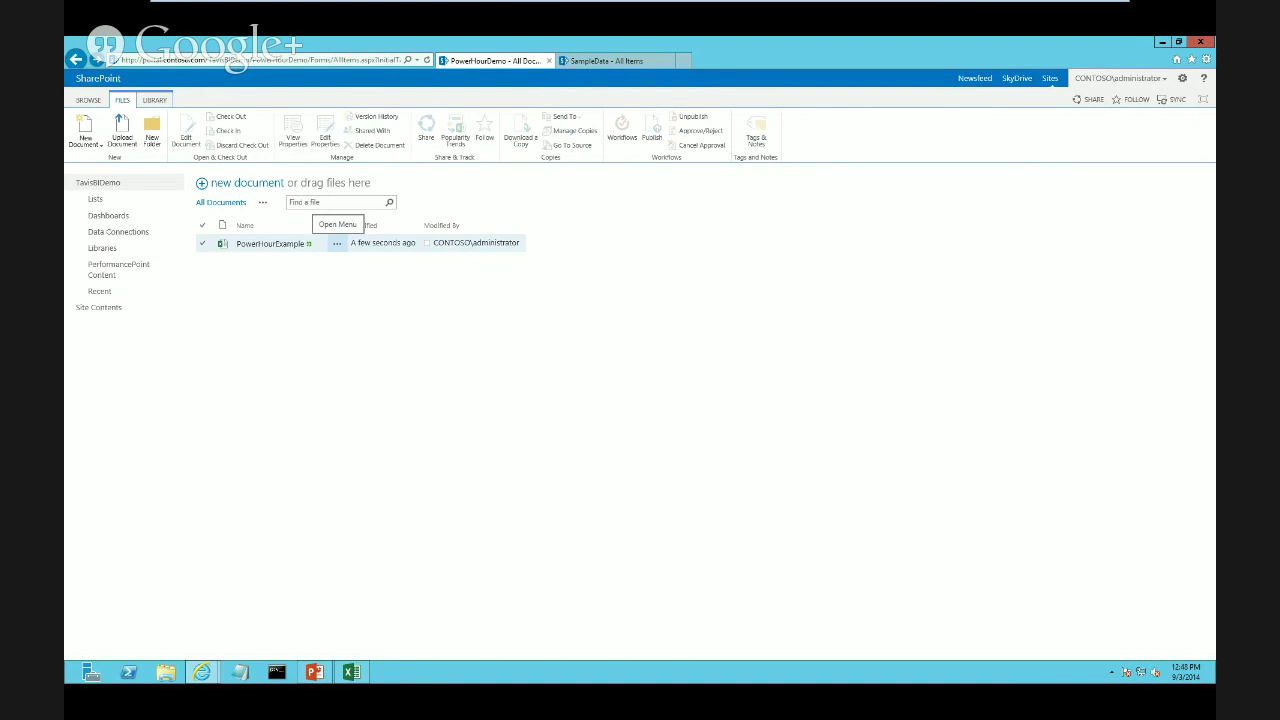
Choose Manage PowerPivot Data Refresh from the PowerHourExample file's action menu
click(337, 243)
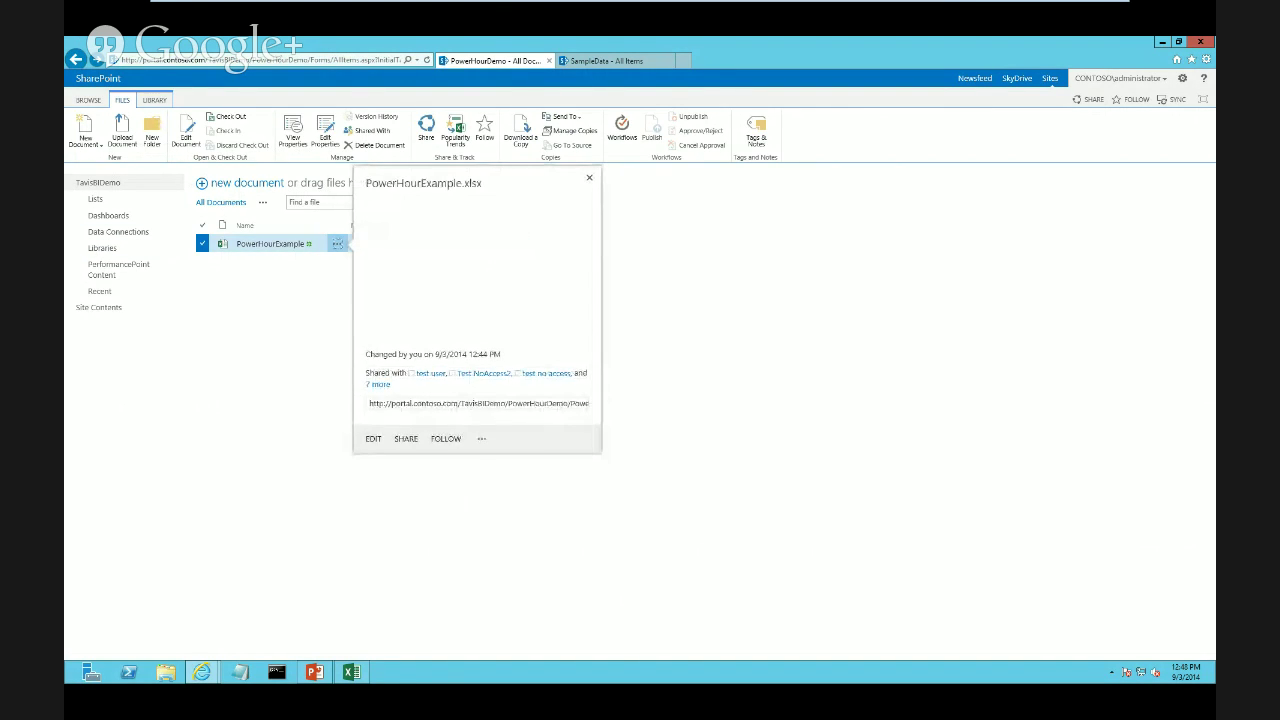
click(481, 438)
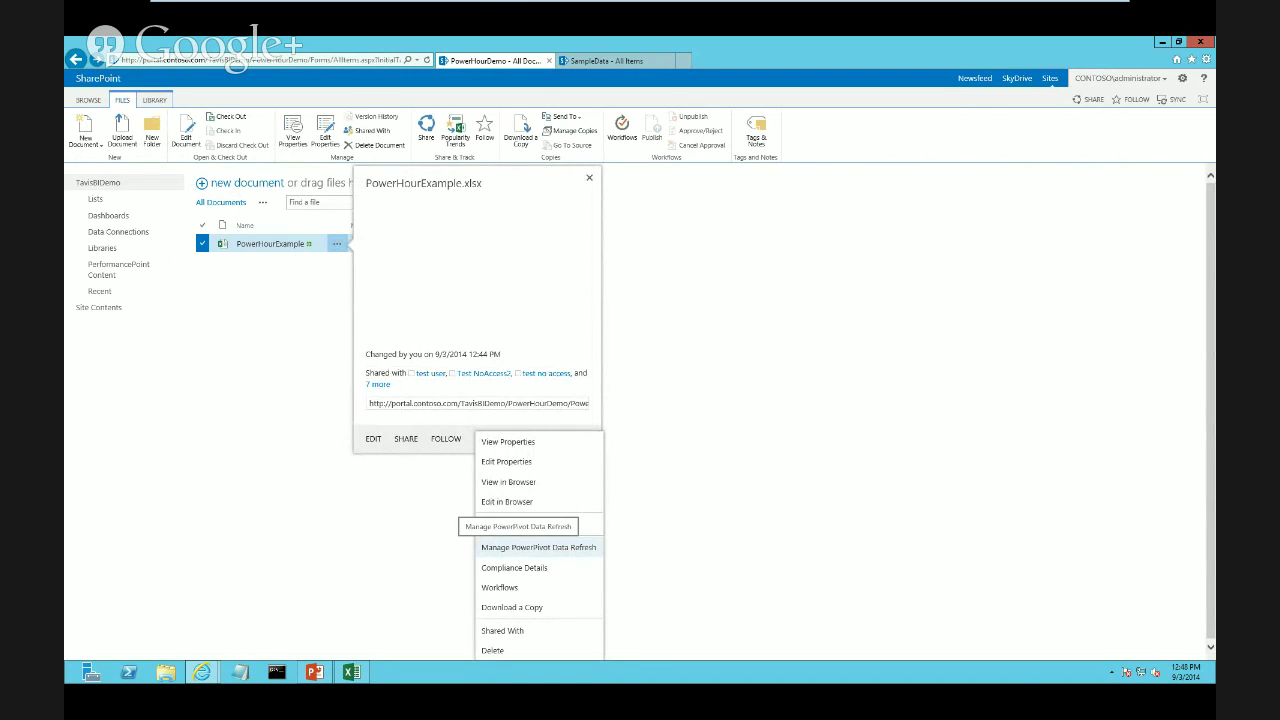
click(538, 547)
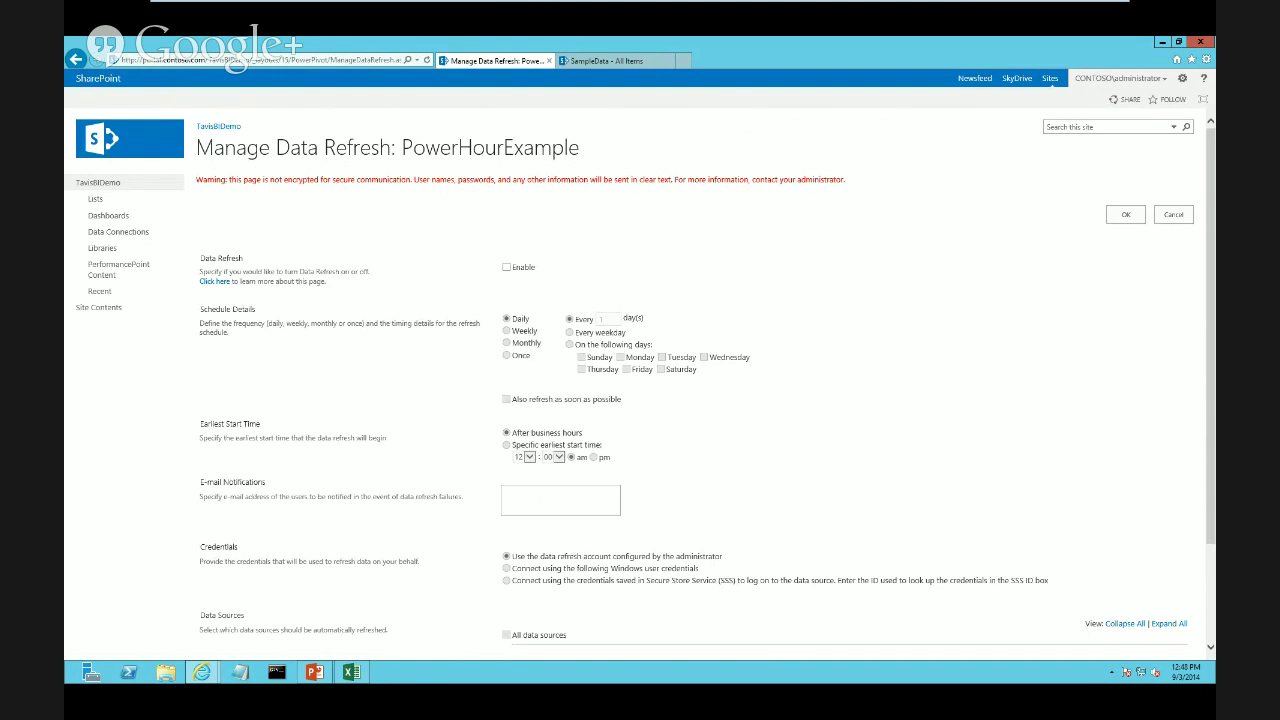
Enable daily data refresh, keeping 'refresh as soon as possible', and submit the settings
scroll(640, 400, down, 1)
click(506, 184)
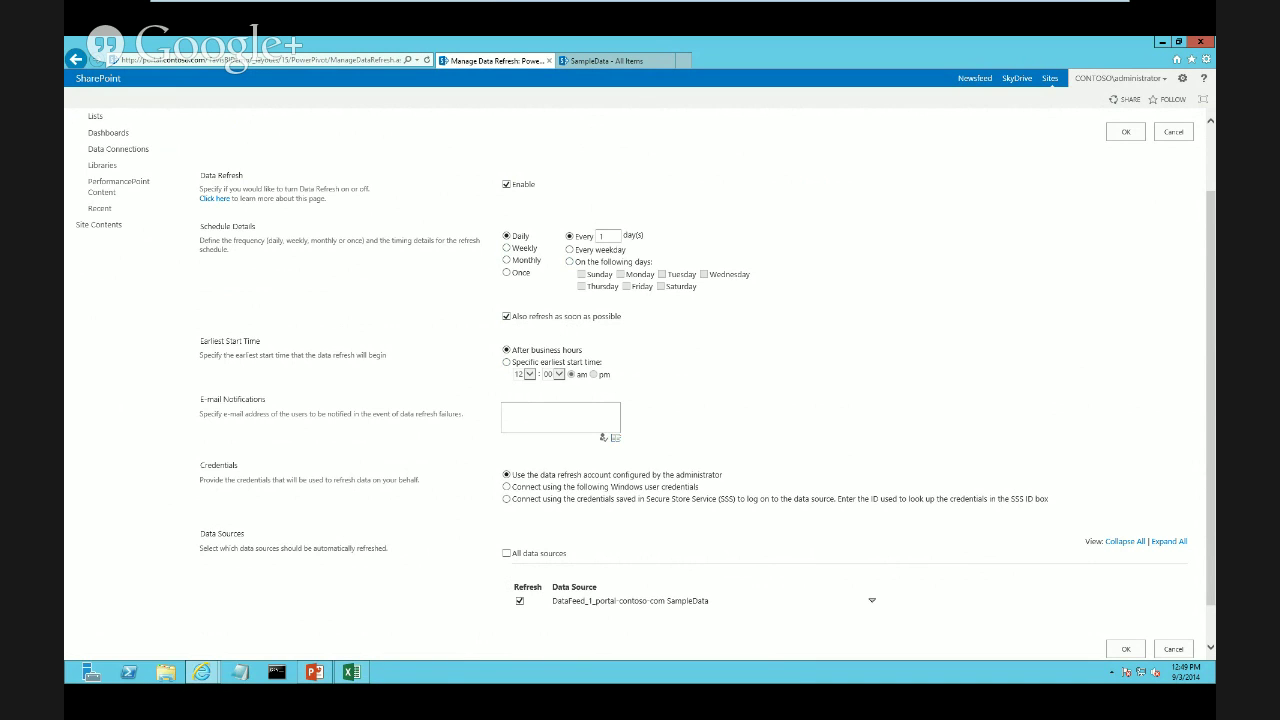
scroll(646, 385, down, 1)
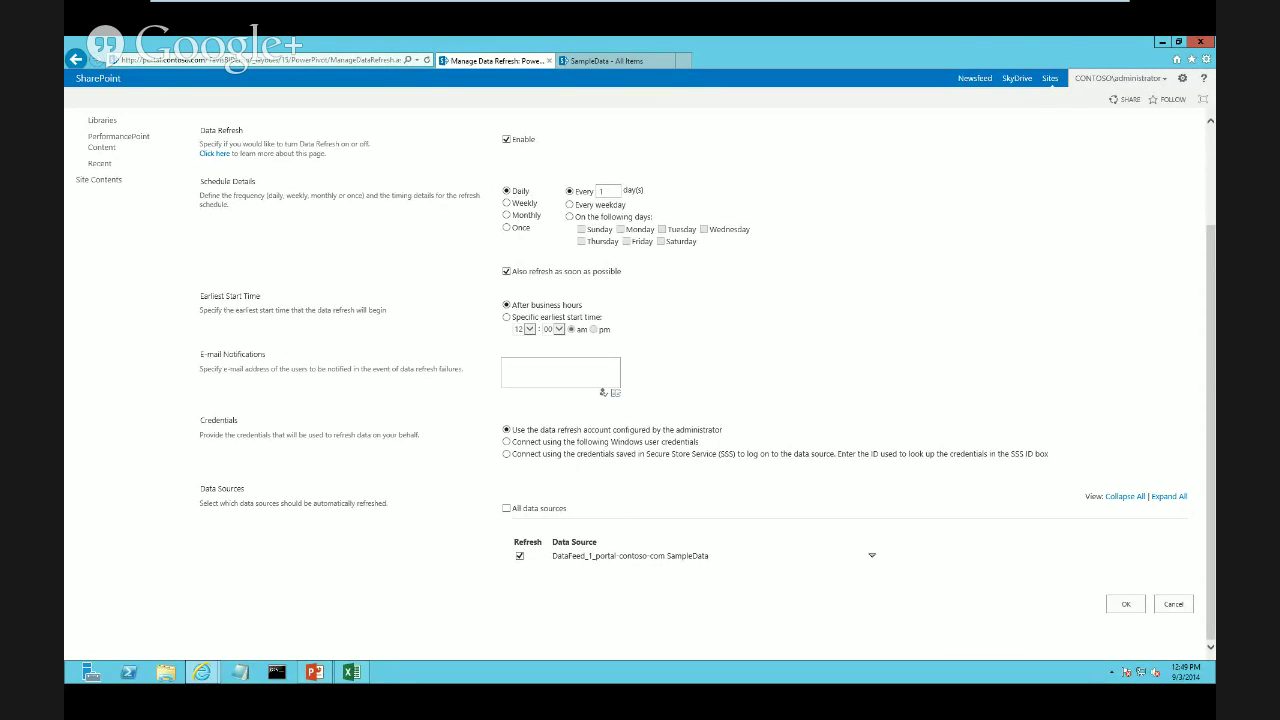
click(1125, 604)
click(350, 672)
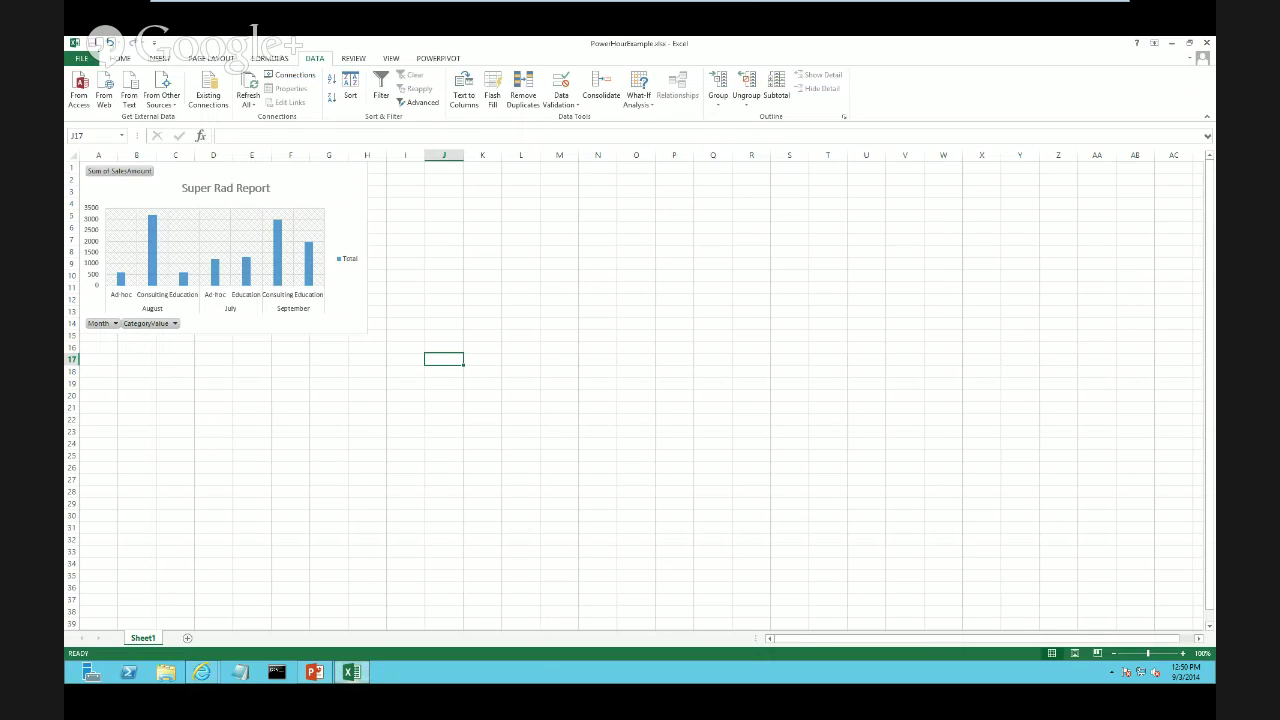
click(291, 75)
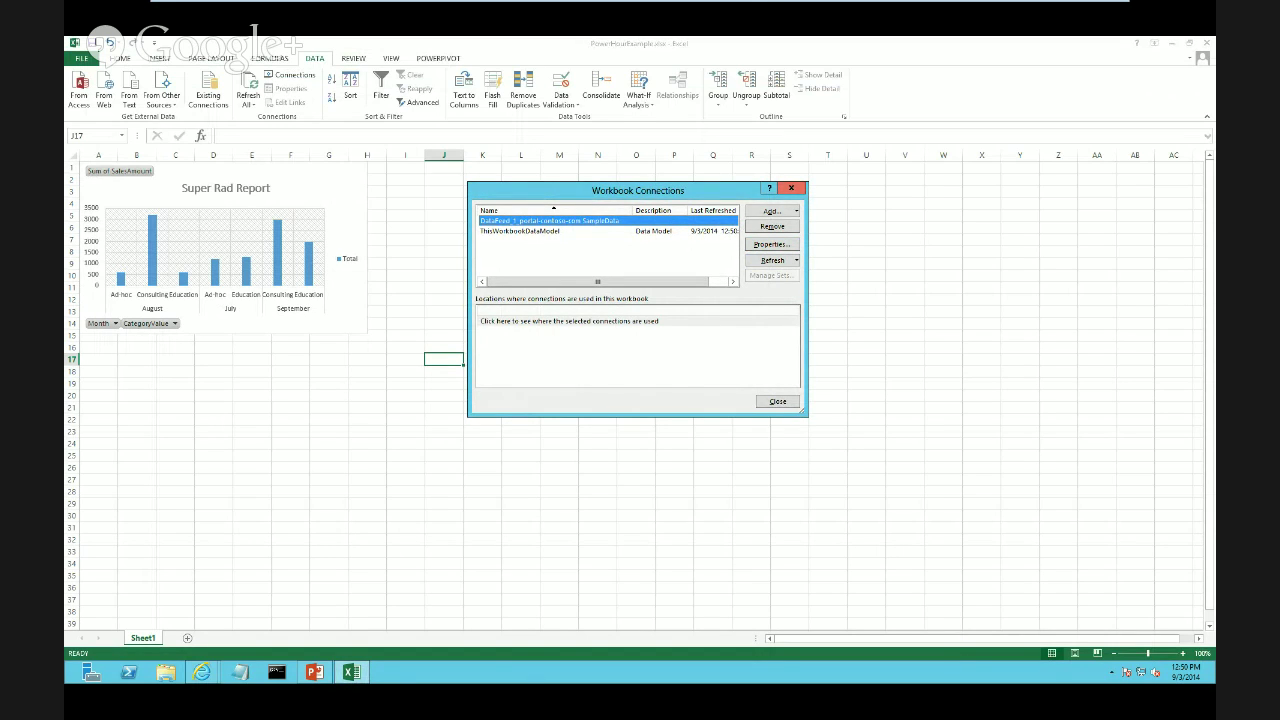
click(791, 188)
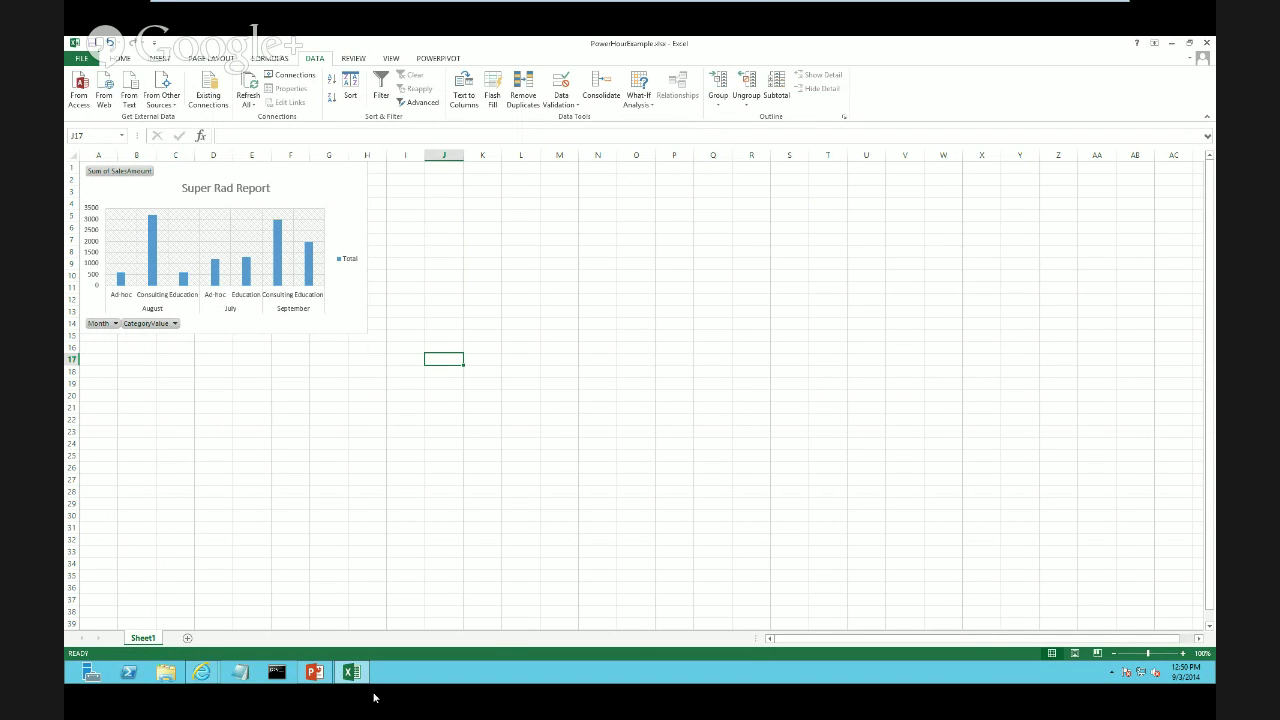
click(201, 672)
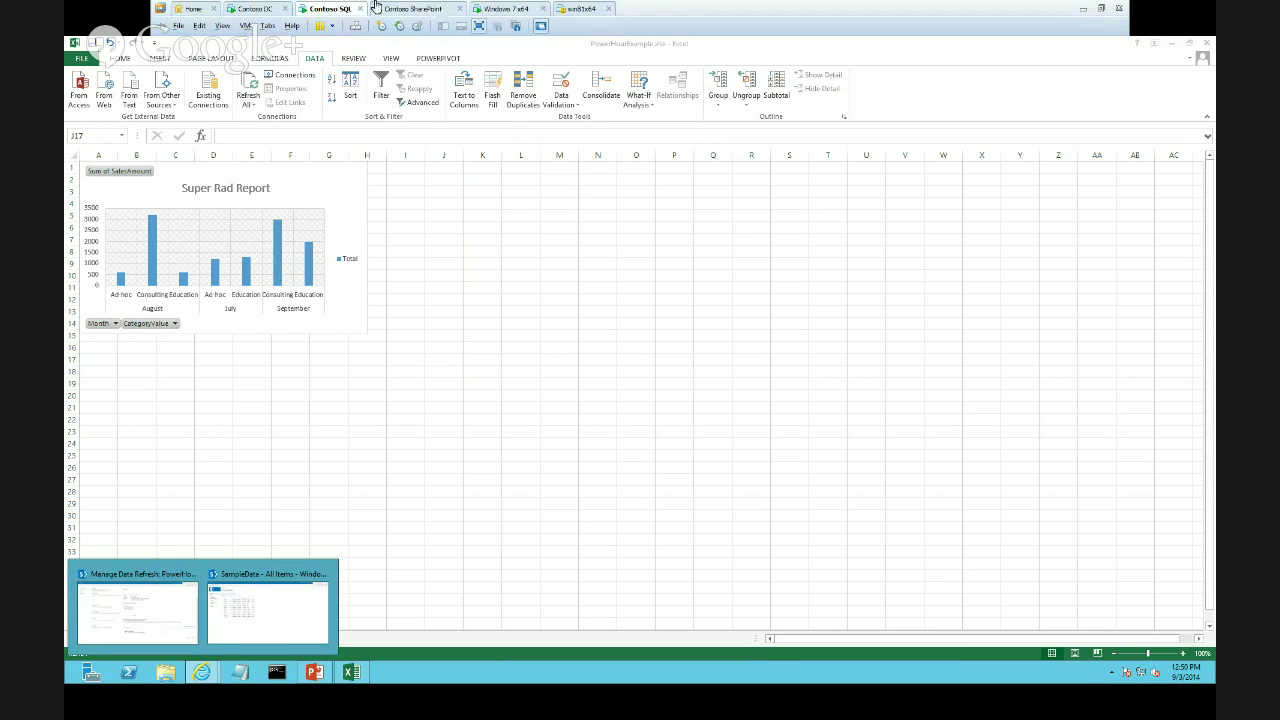
Navigate through Site Contents to the PowerPivotDemoNew library and start uploading a document
click(137, 605)
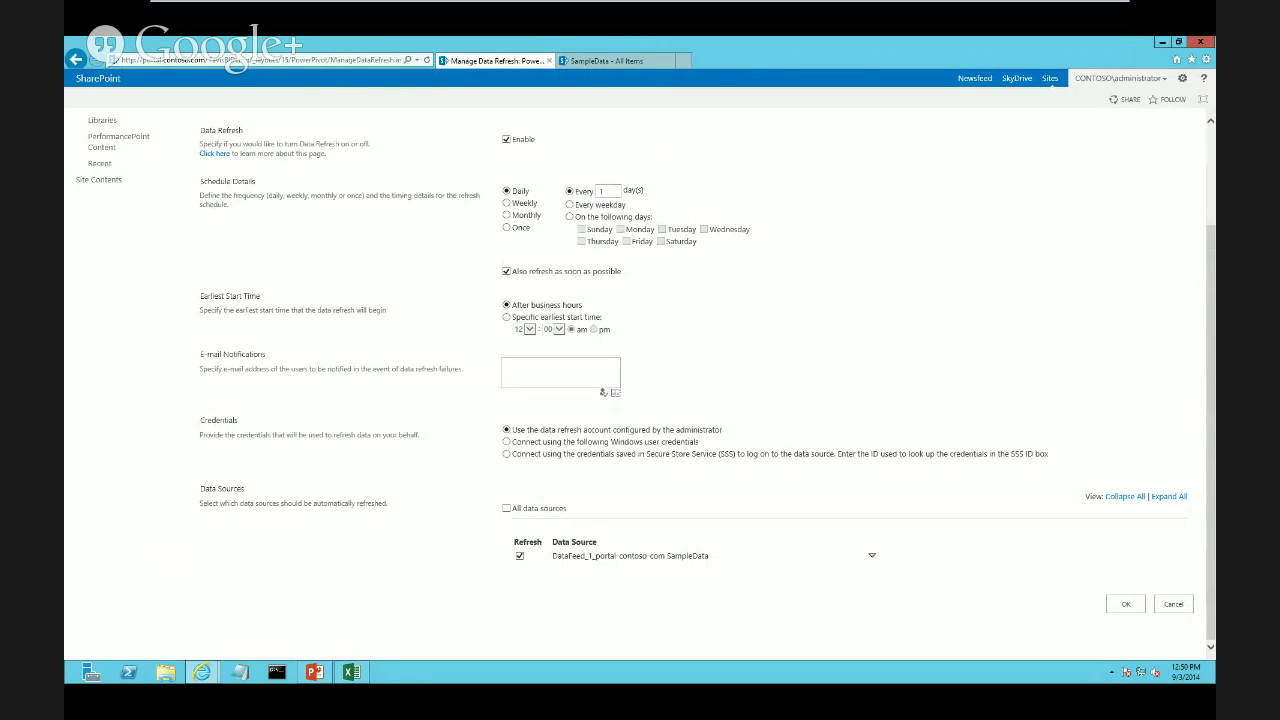
click(75, 59)
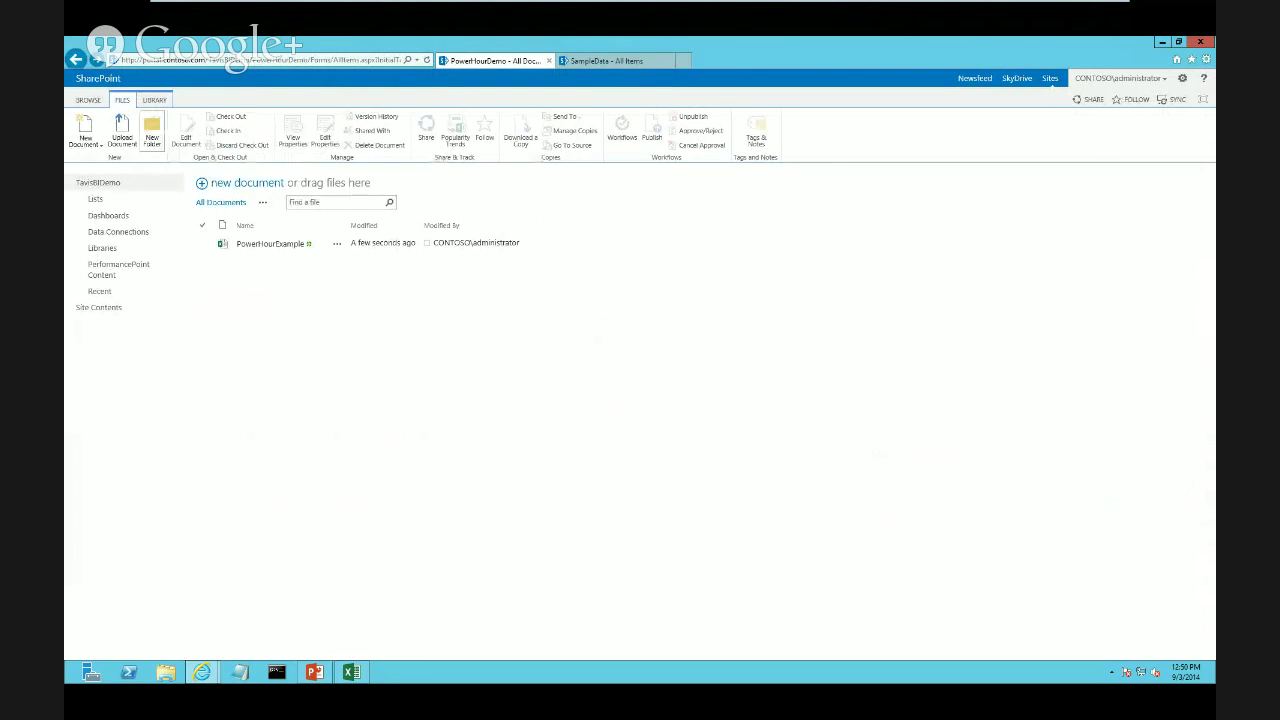
click(75, 59)
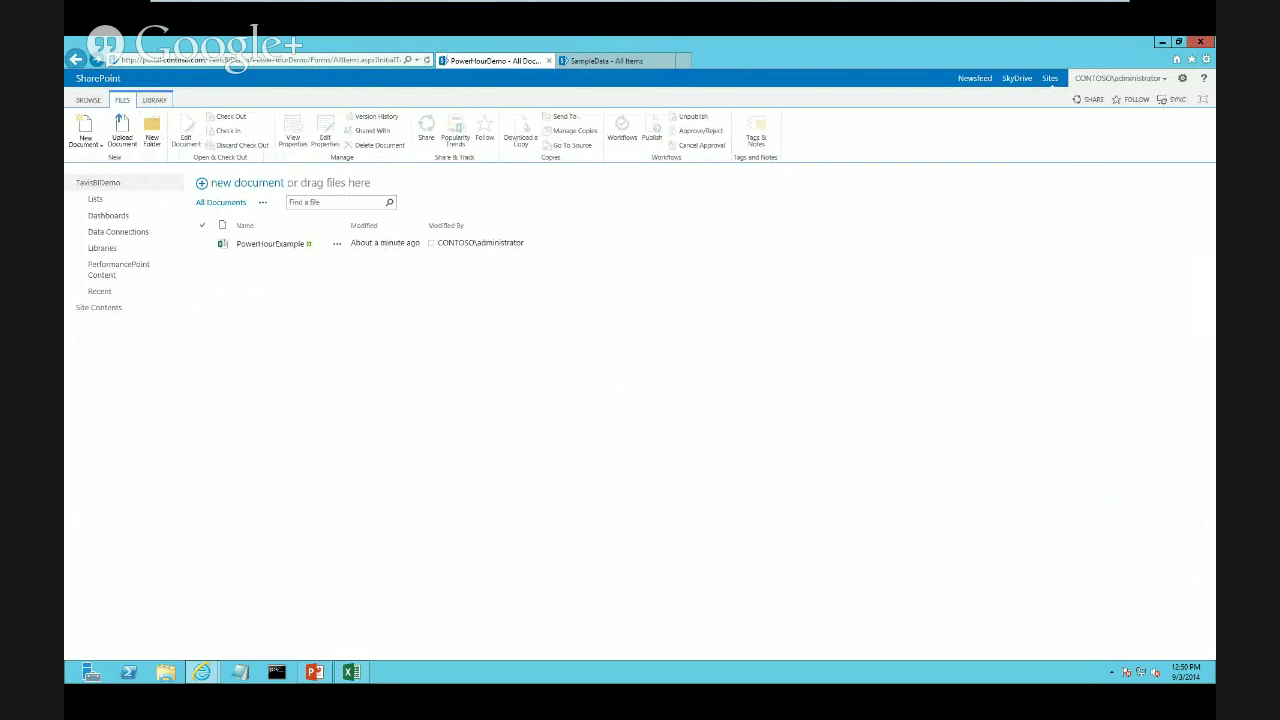
click(75, 59)
click(75, 59)
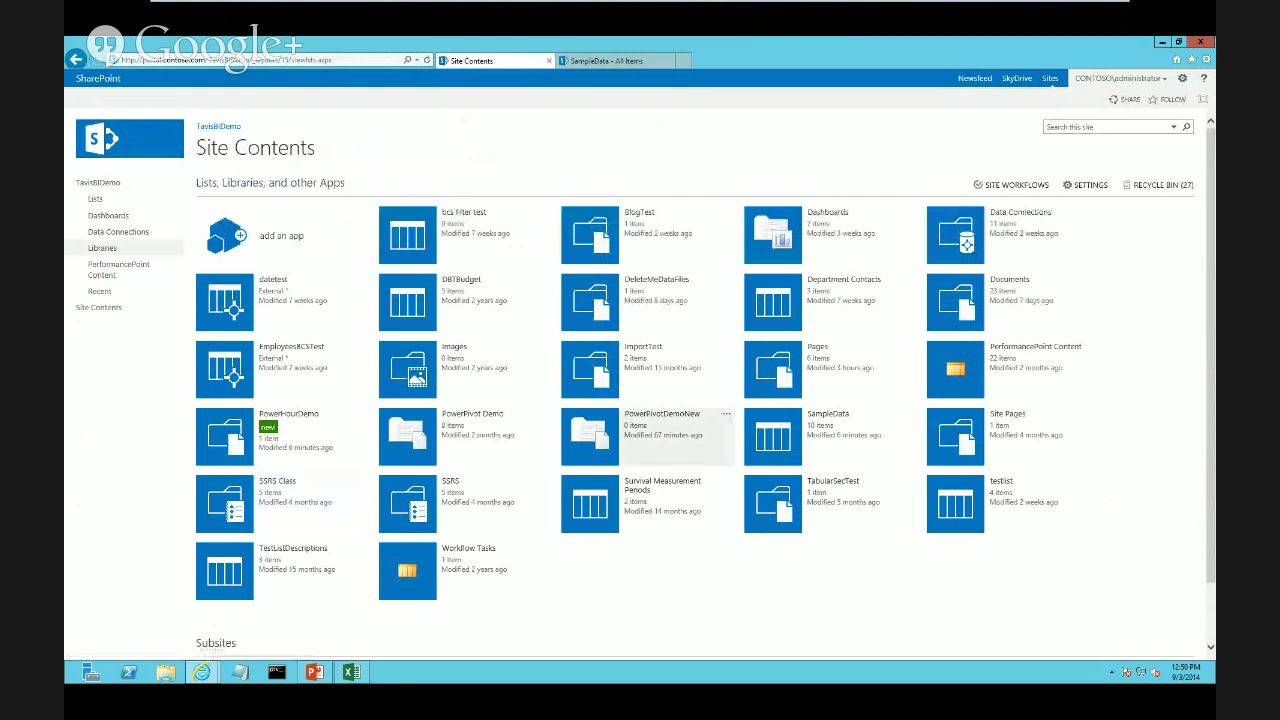
click(660, 414)
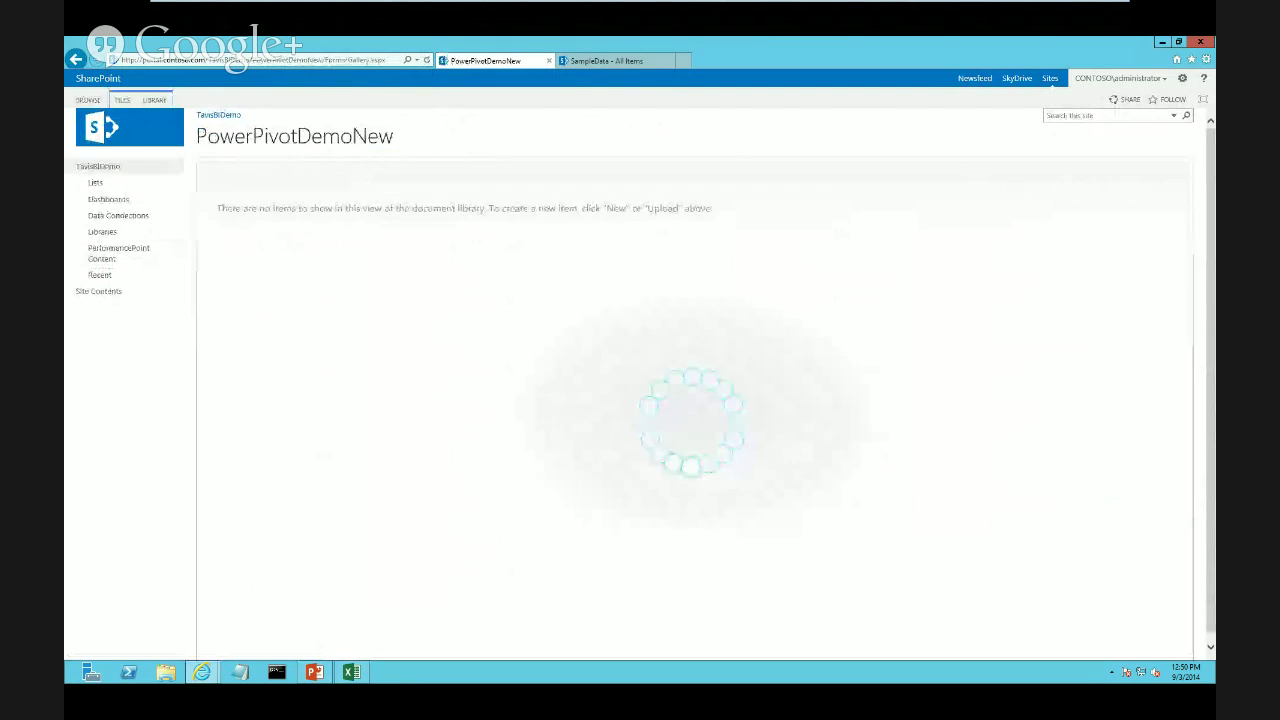
click(122, 100)
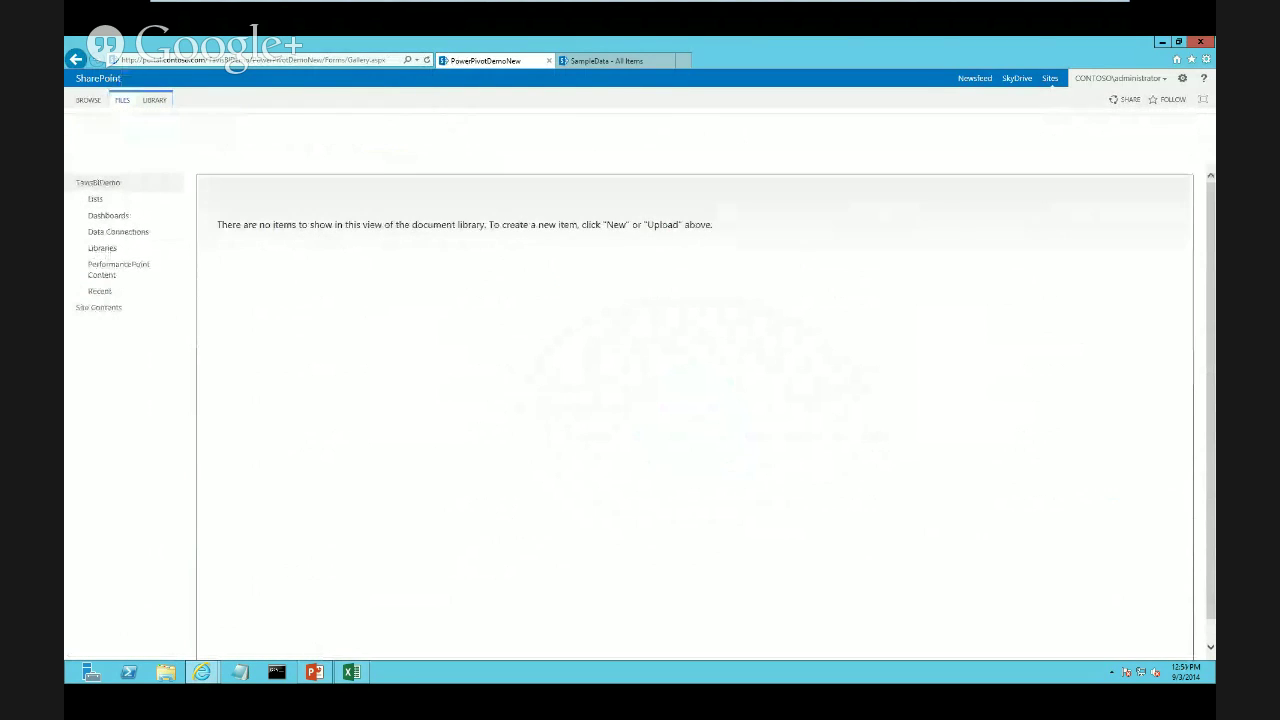
click(122, 130)
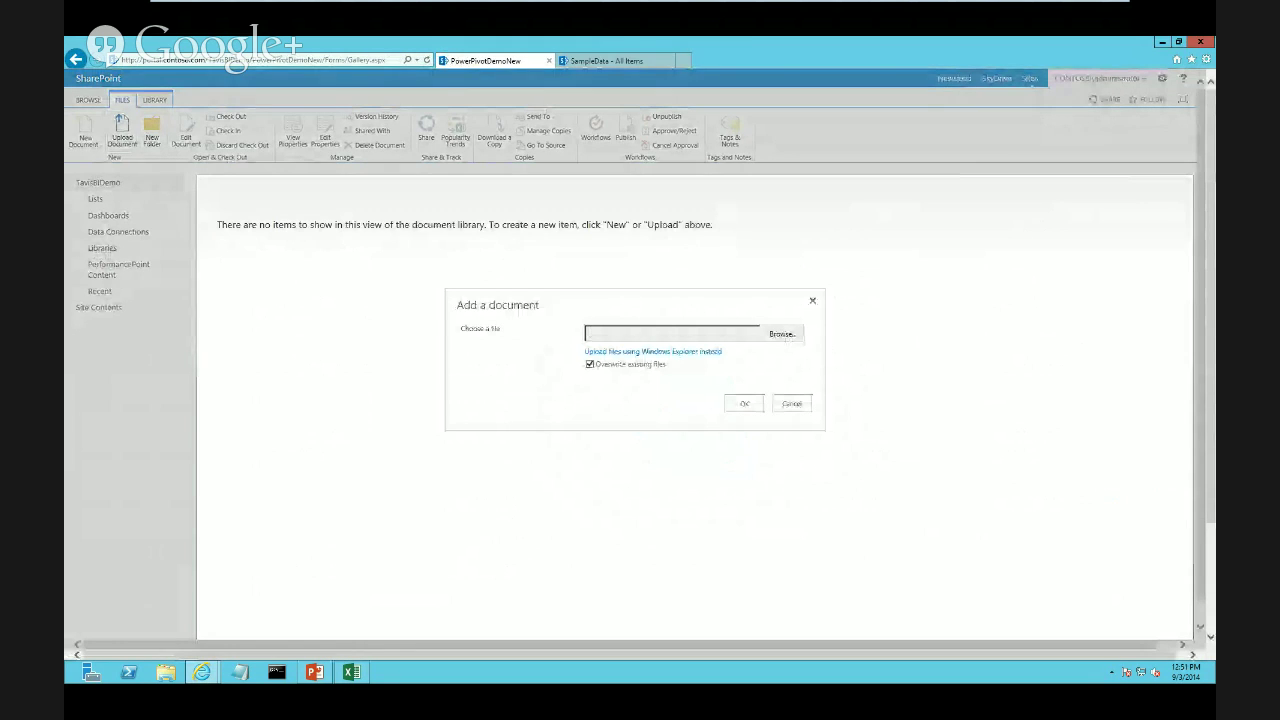
Upload PowerHourExample.xlsx from the desktop into the PowerPivotDemoNew library
click(782, 333)
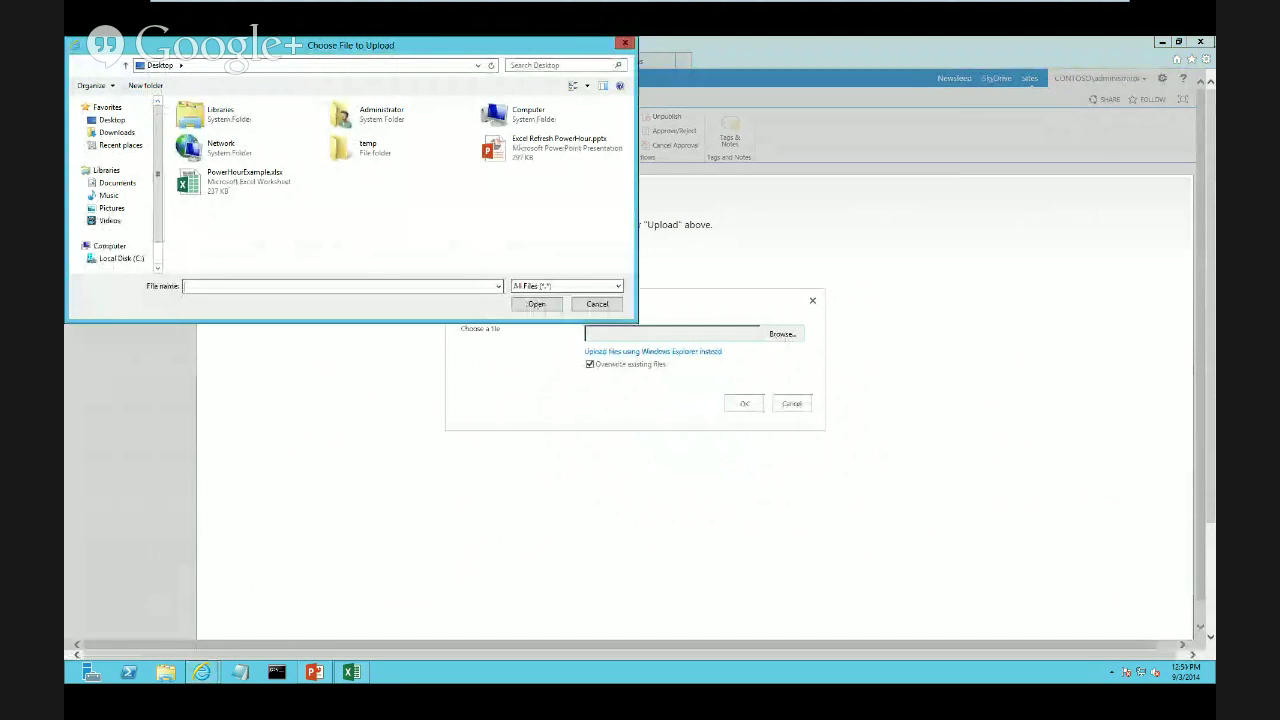
click(246, 181)
click(536, 303)
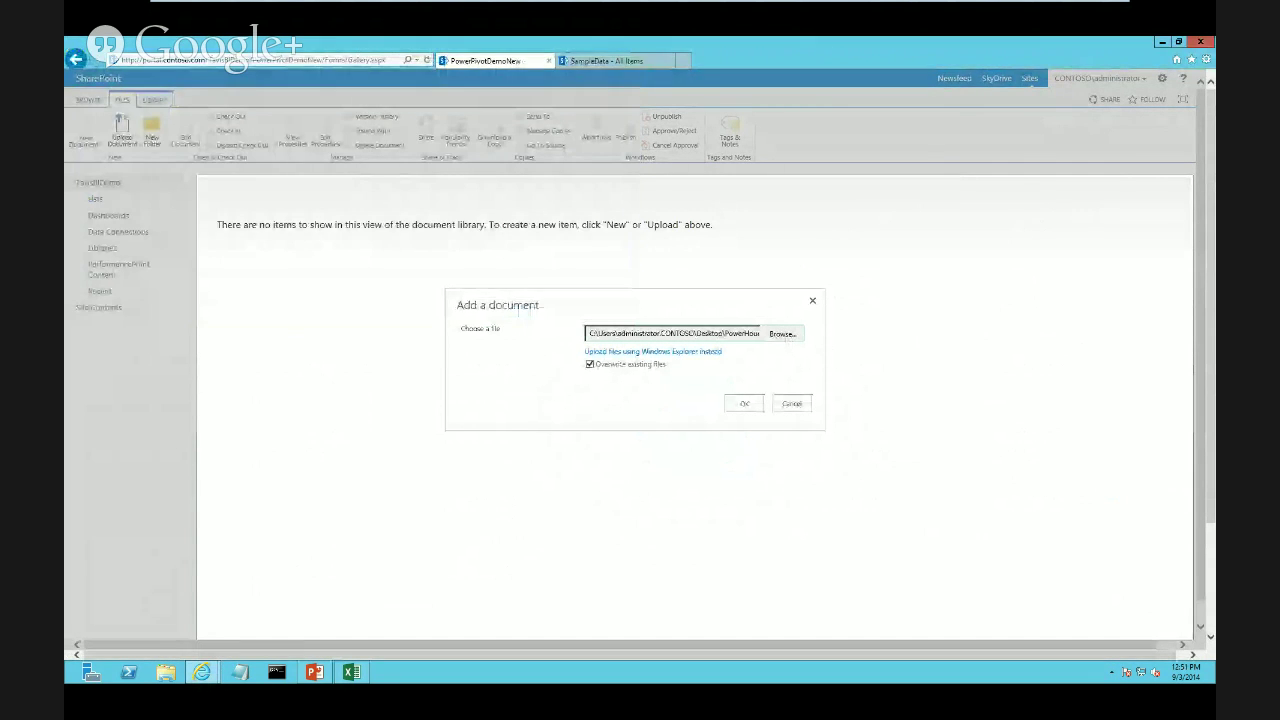
click(744, 403)
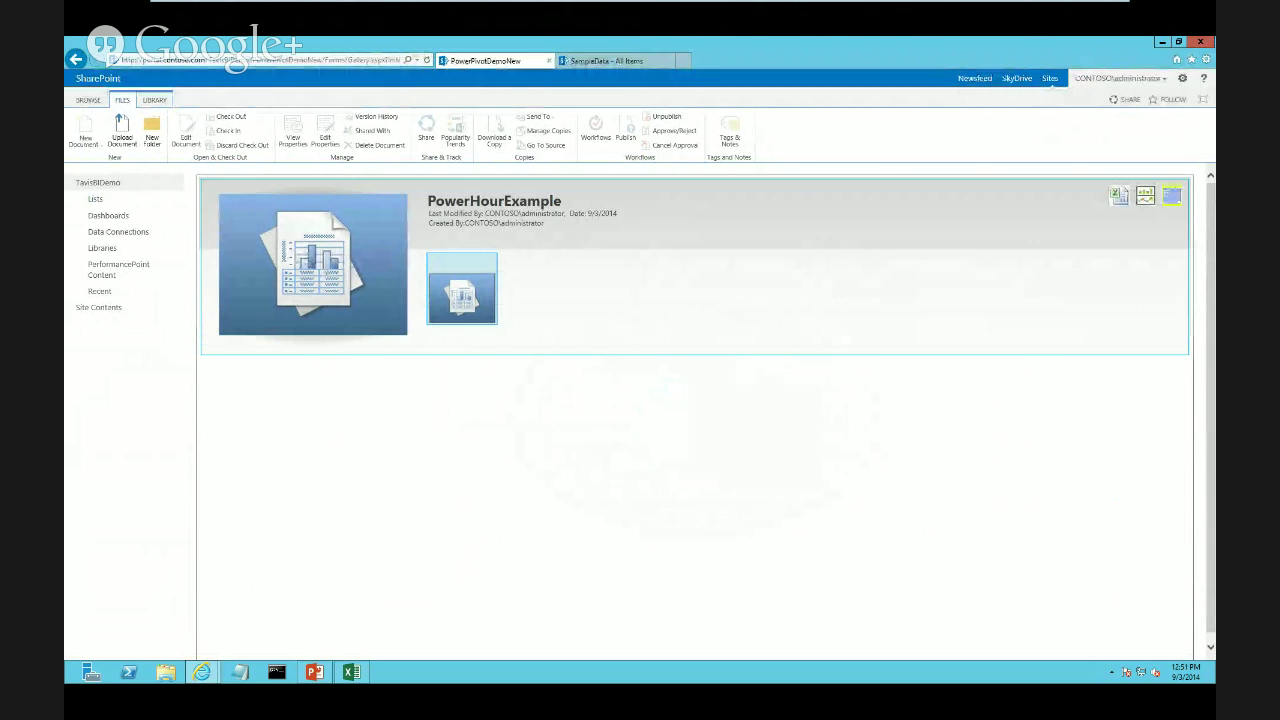
Review the uploaded workbook's data refresh settings, then return to Site Contents
click(1171, 195)
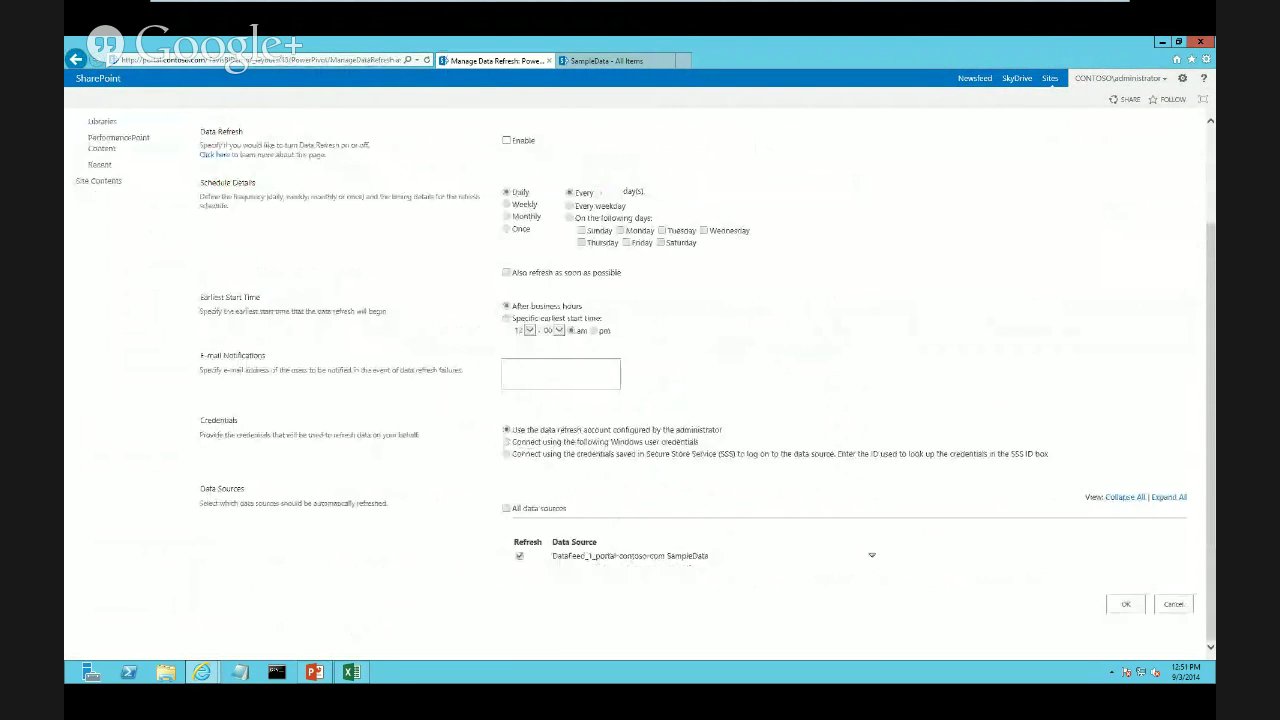
scroll(640, 400, down, 2)
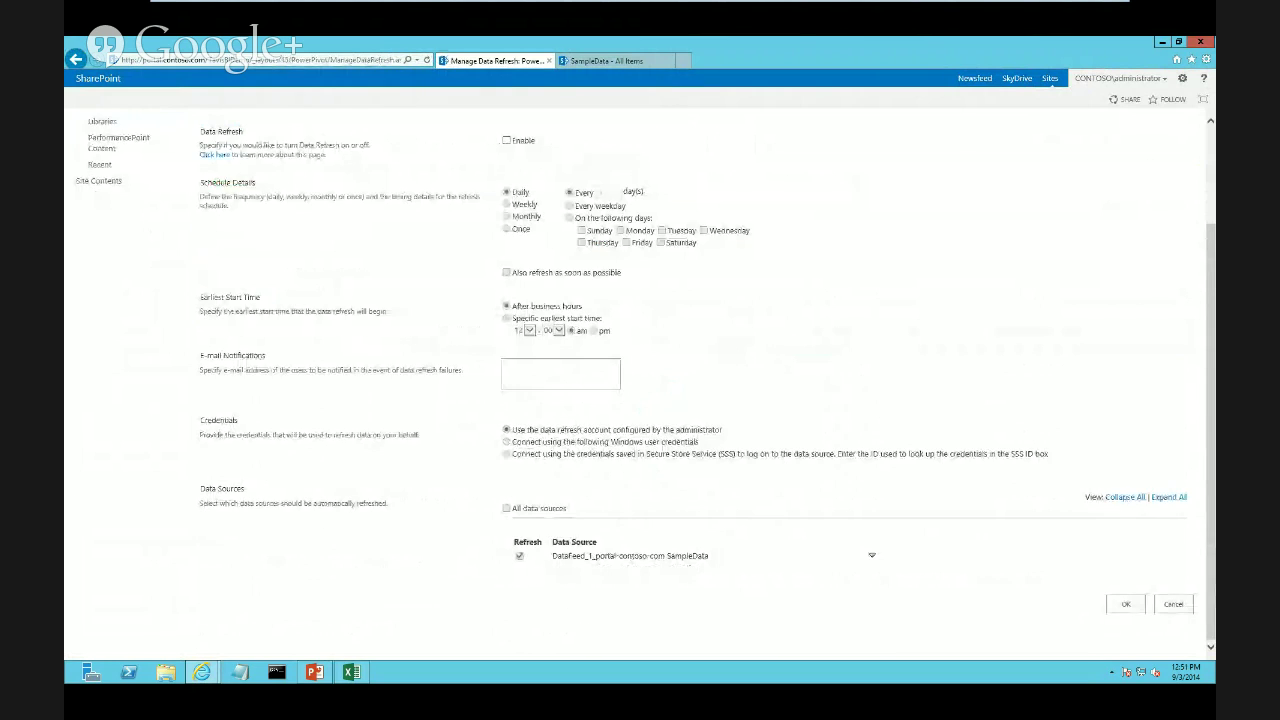
scroll(640, 400, up, 2)
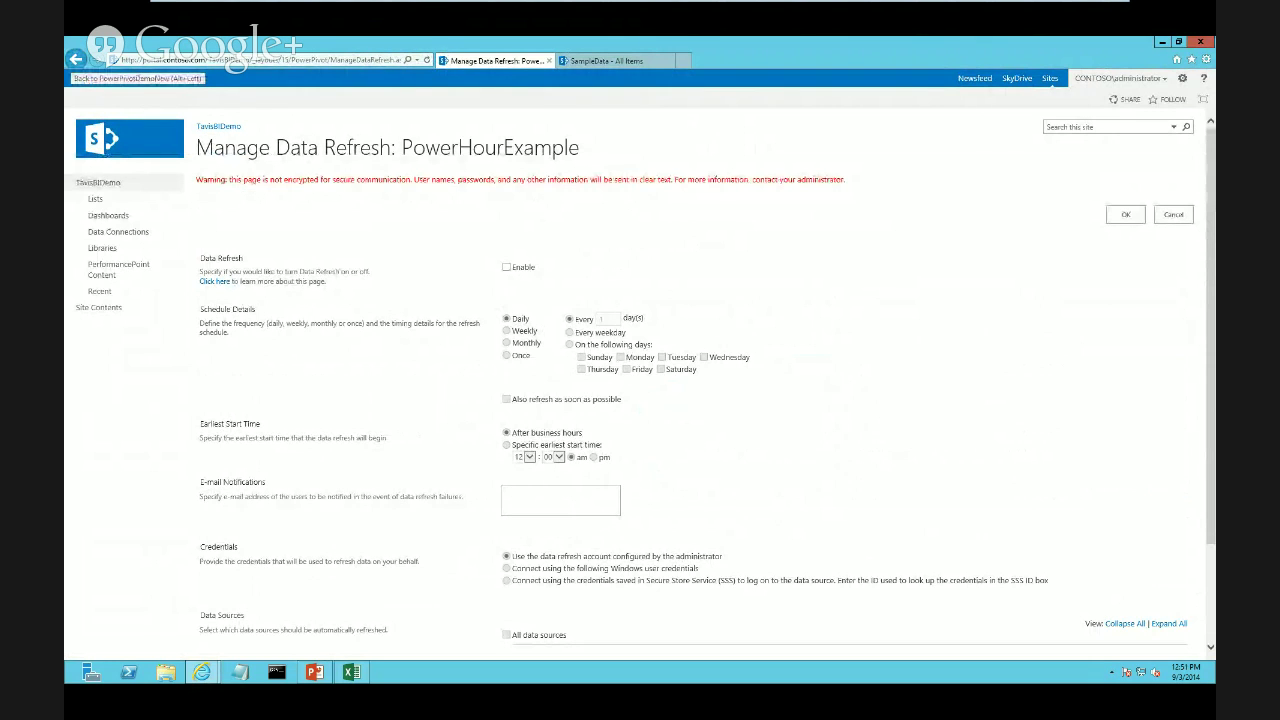
click(76, 59)
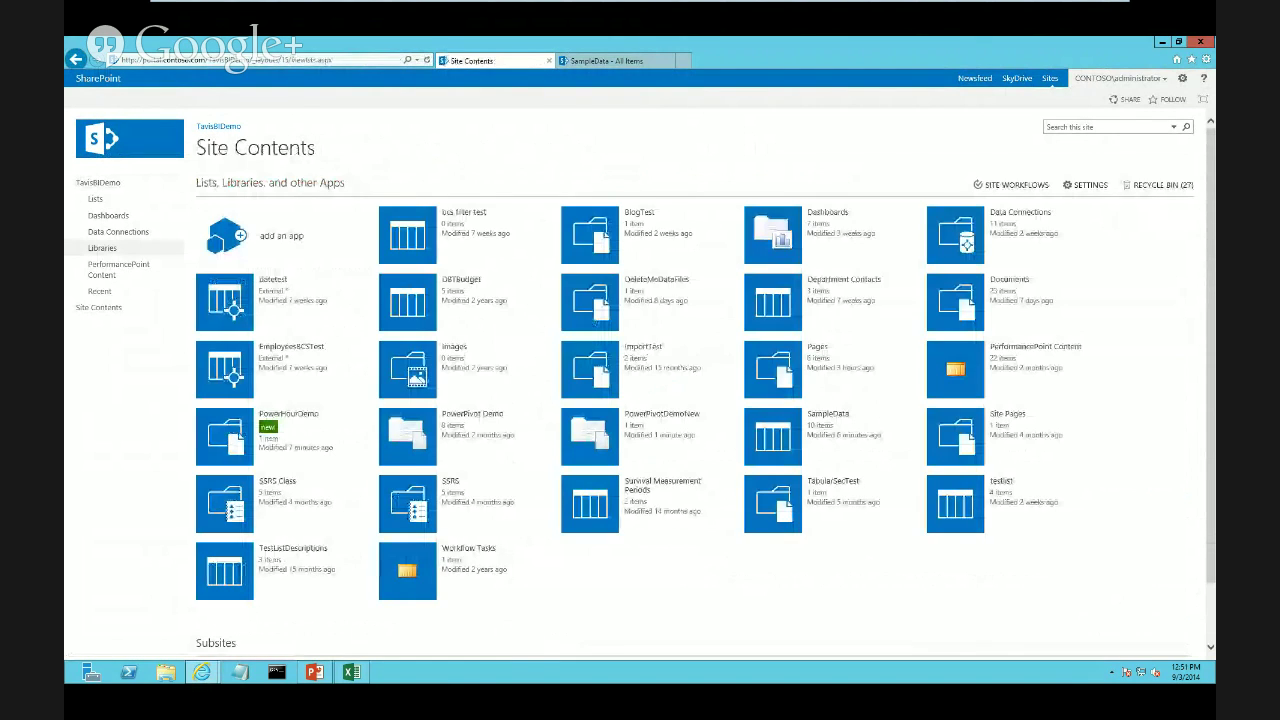
Create a Web Part Page named PowerHourDemo in the Pages library with header, footer, 3 columns
click(817, 347)
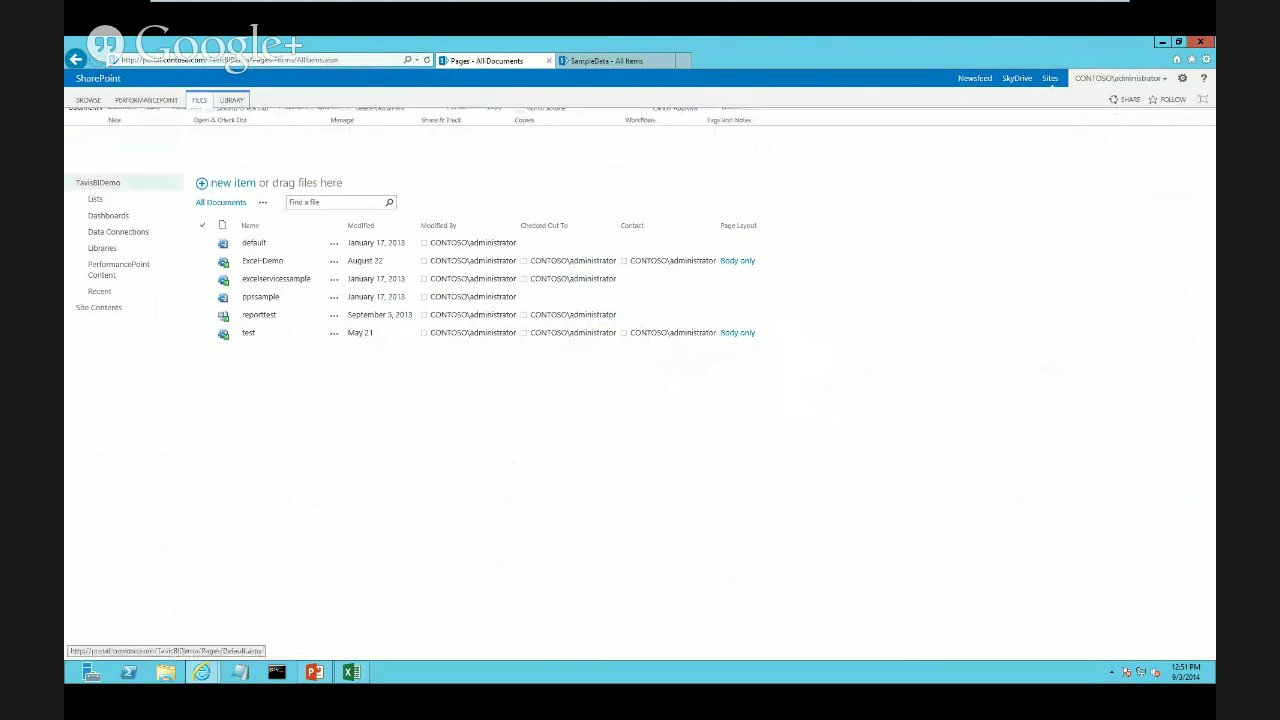
click(85, 135)
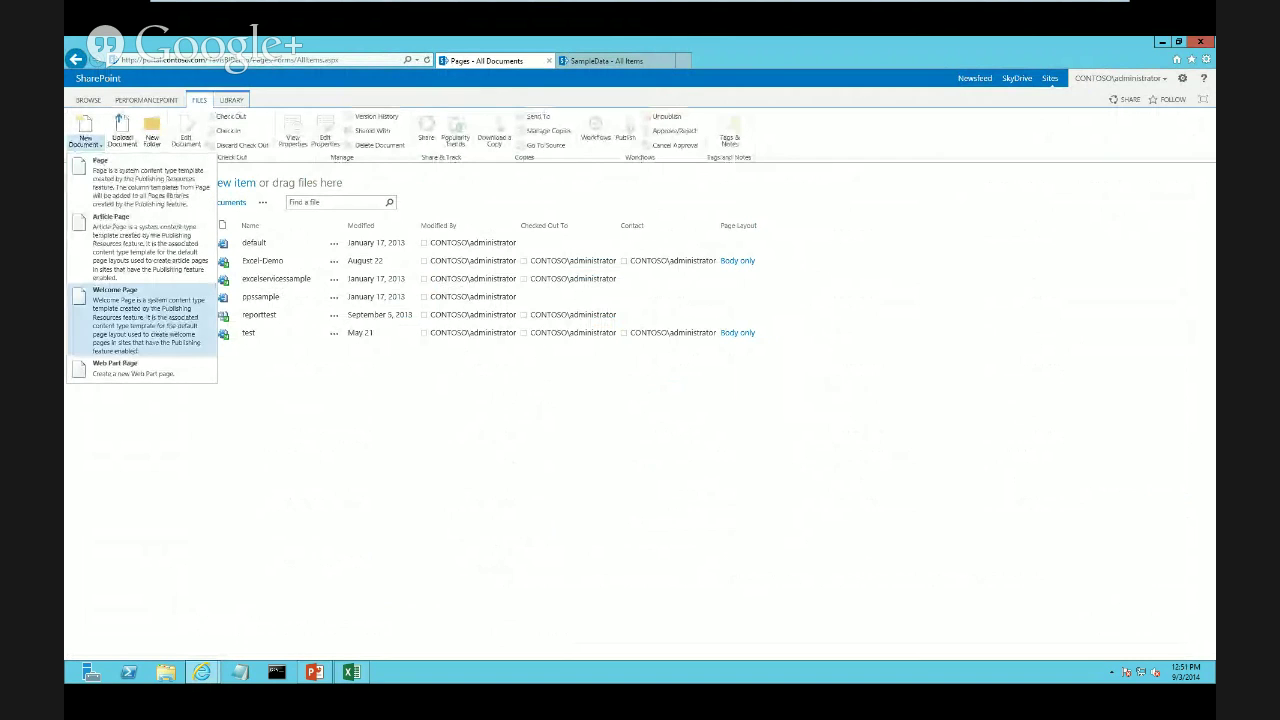
click(110, 300)
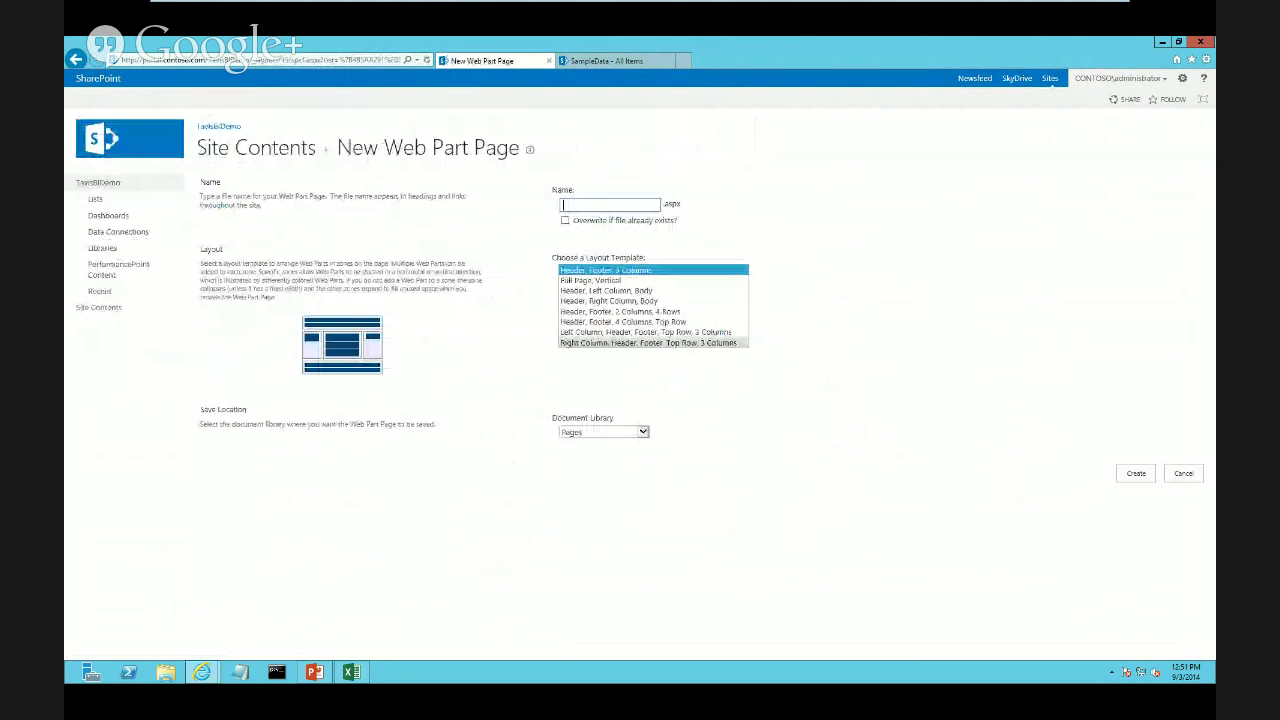
text(PowerHourExa)
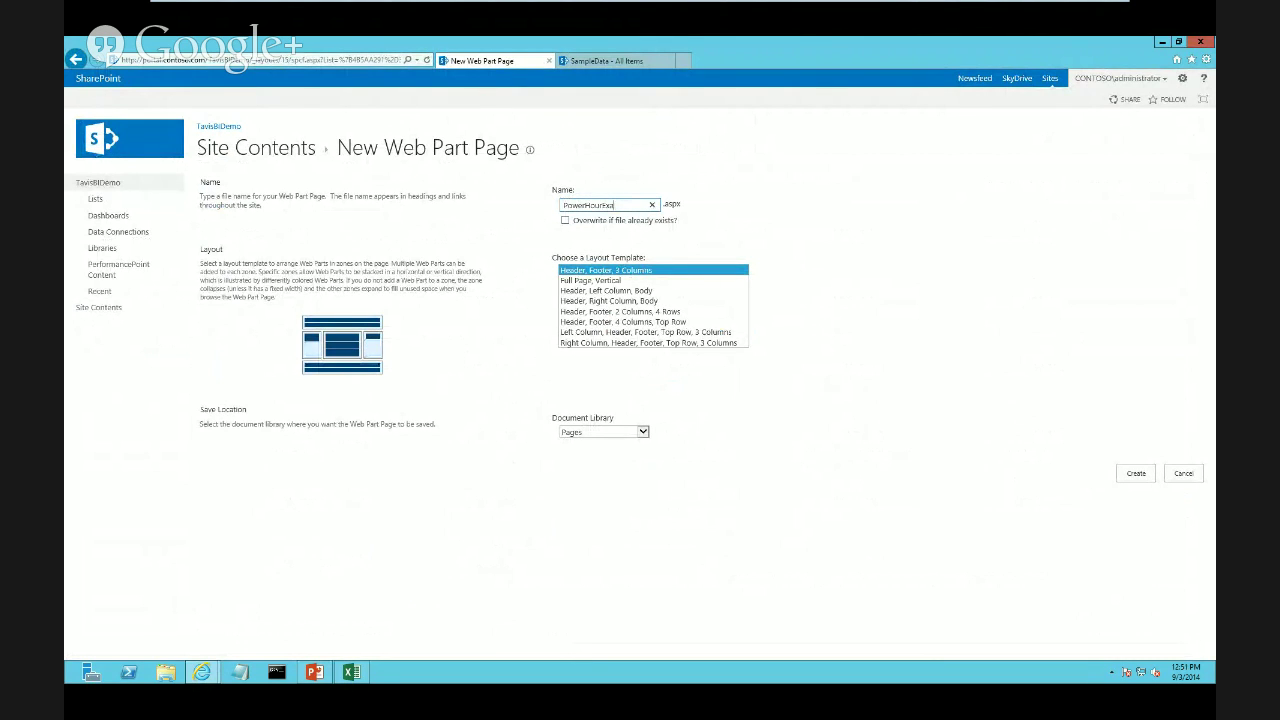
key(BackSpace)
key(BackSpace)
text(Demo)
click(1136, 473)
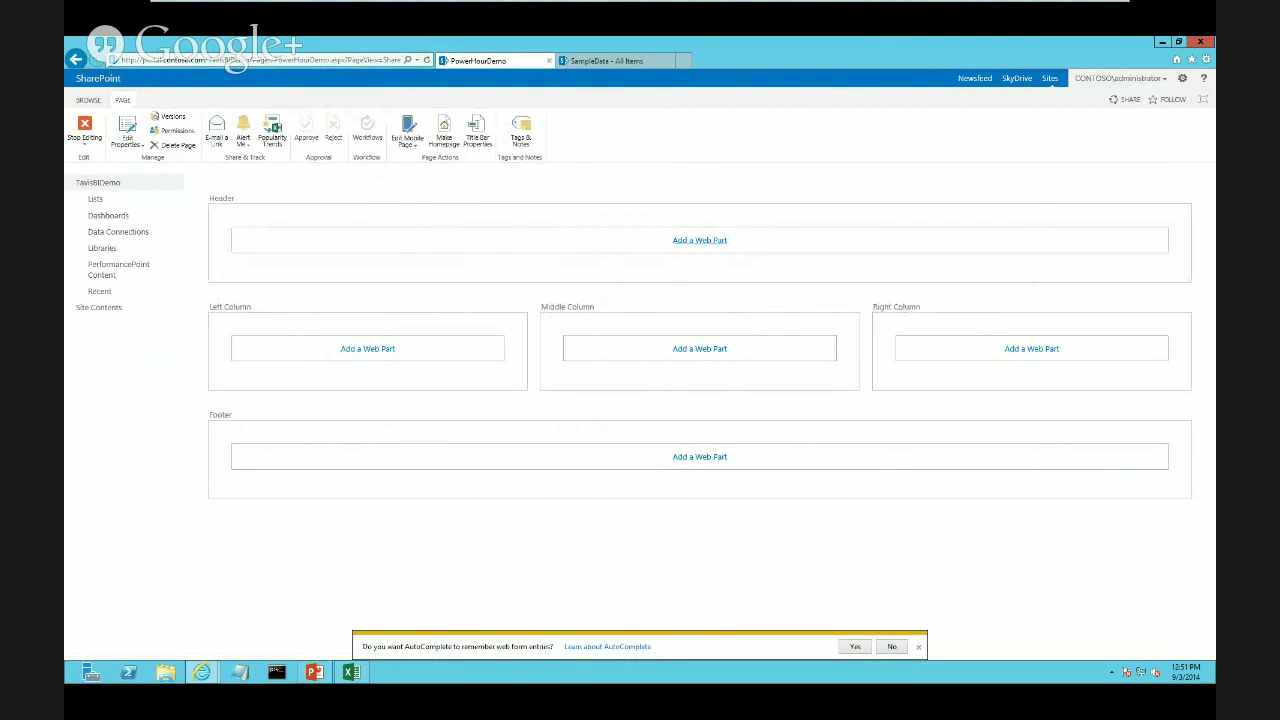
Add a Business Data > Excel Web Access web part to the Header zone and edit it
click(699, 240)
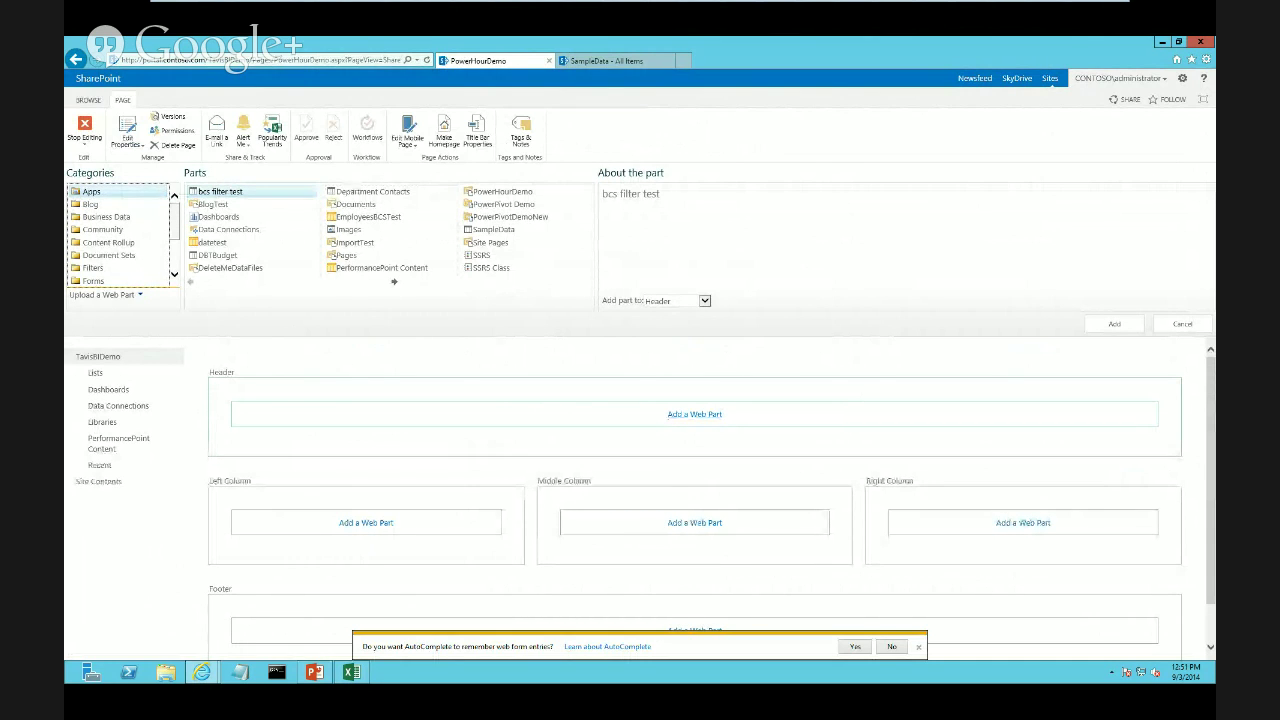
click(106, 217)
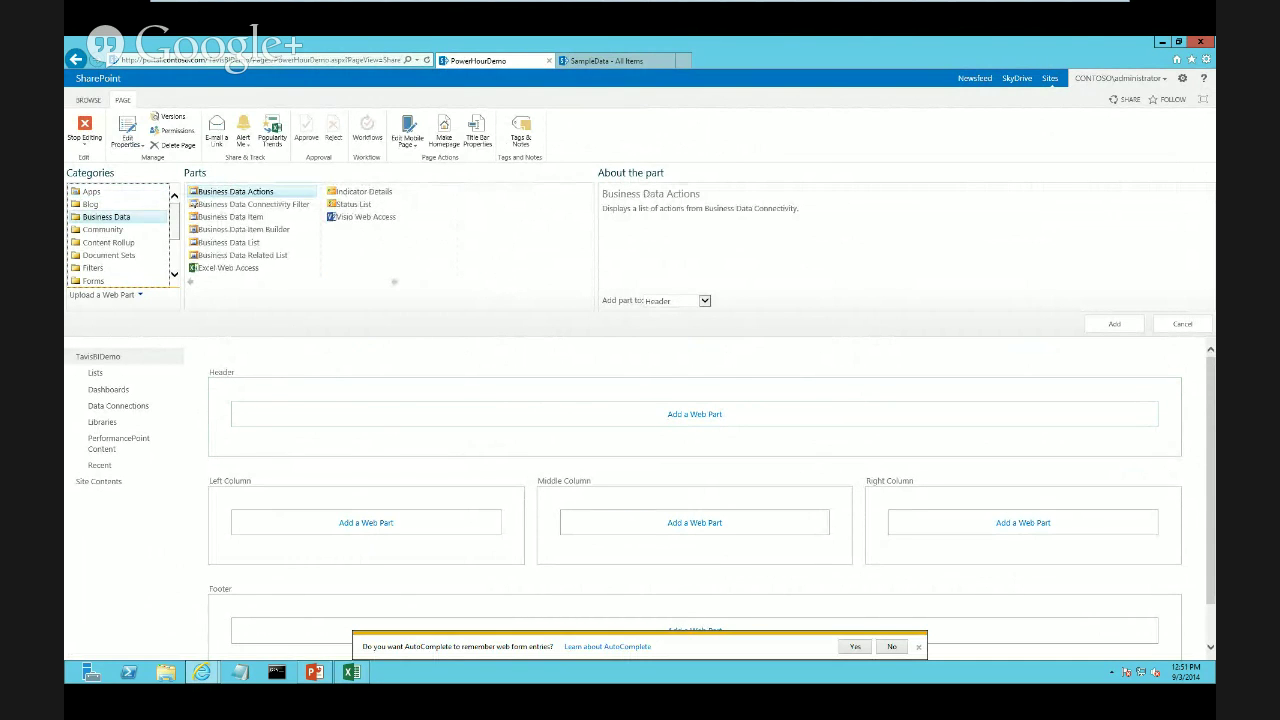
click(228, 268)
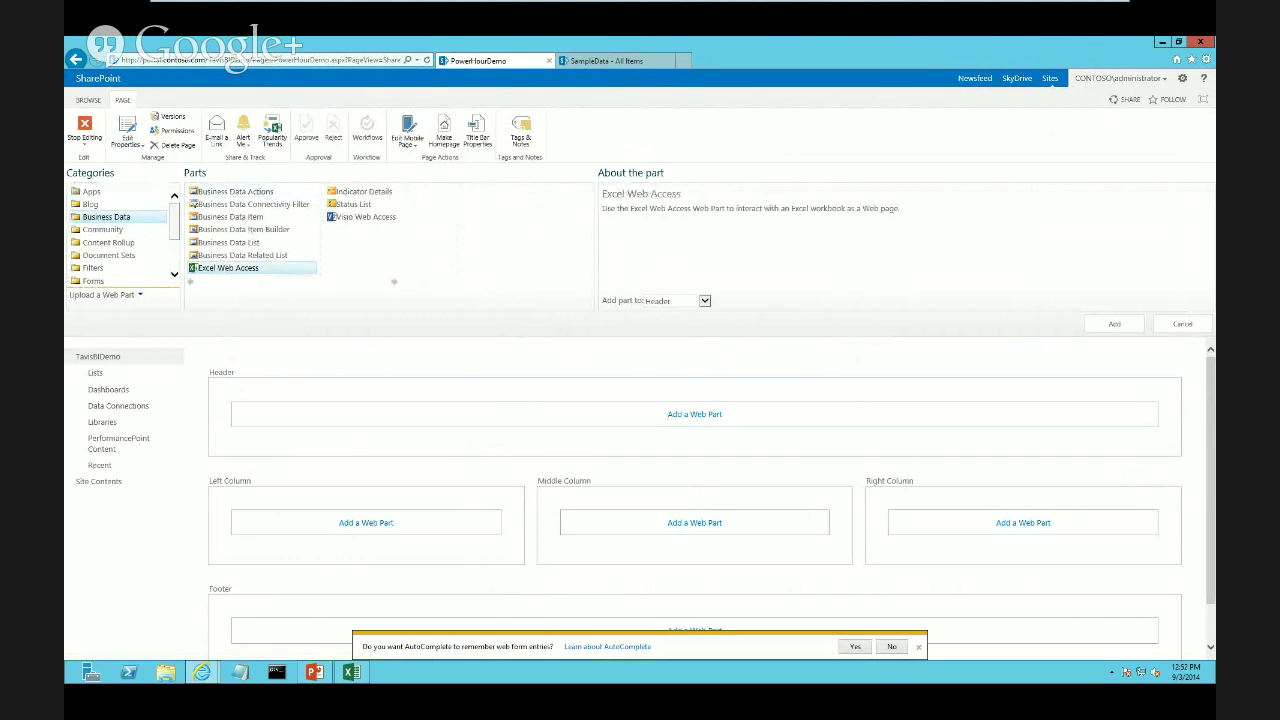
click(1114, 324)
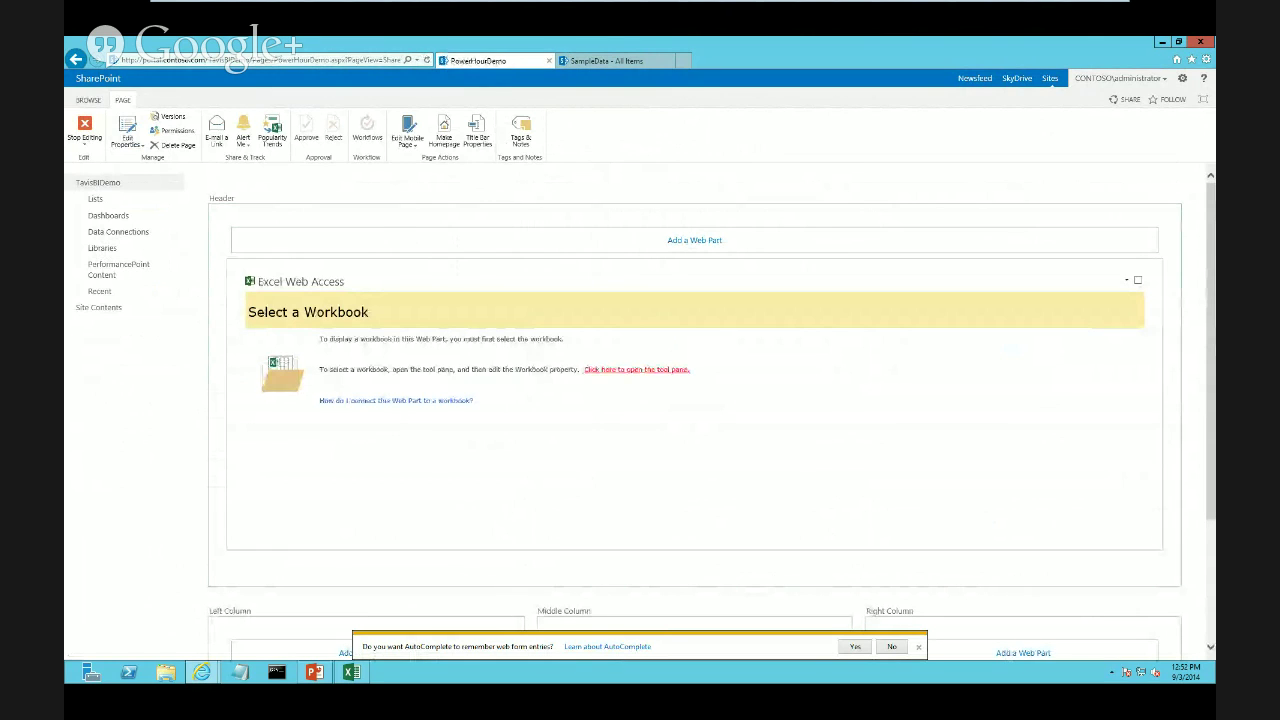
click(1126, 280)
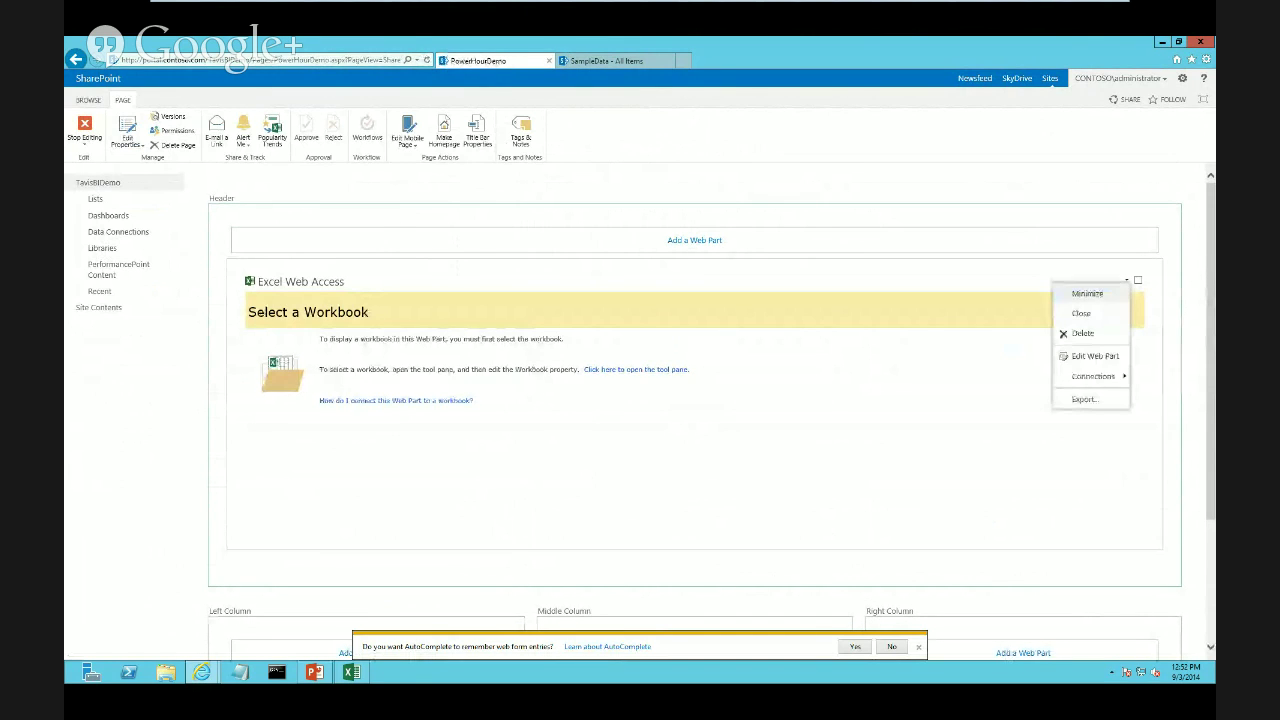
click(1095, 356)
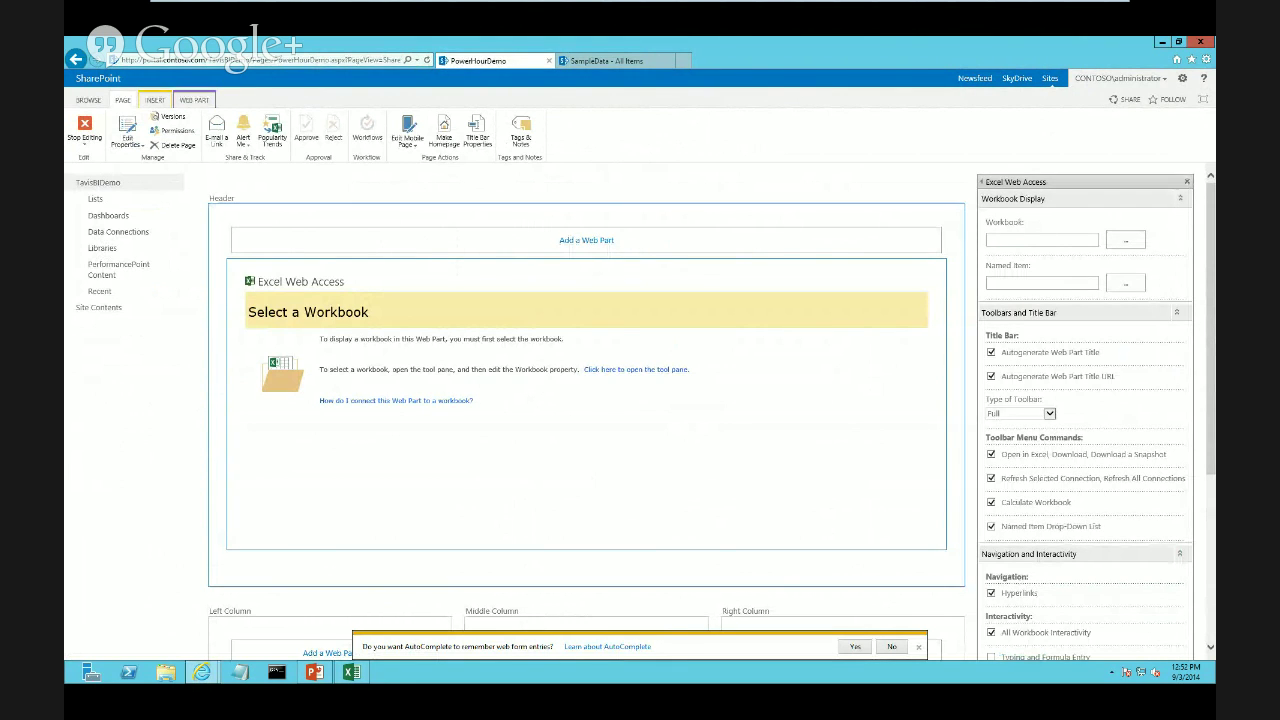
Choose PowerHourExample.xlsx from the PowerHourDemo library as the web part's workbook
click(1125, 240)
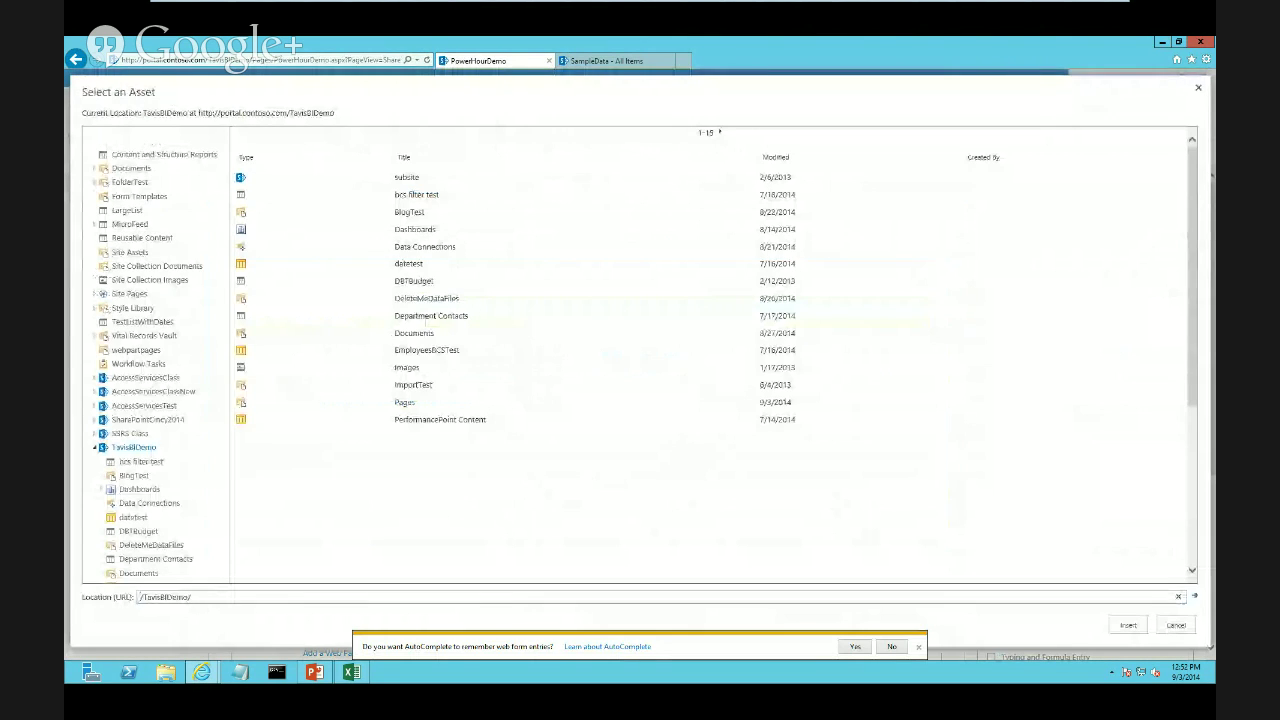
click(720, 132)
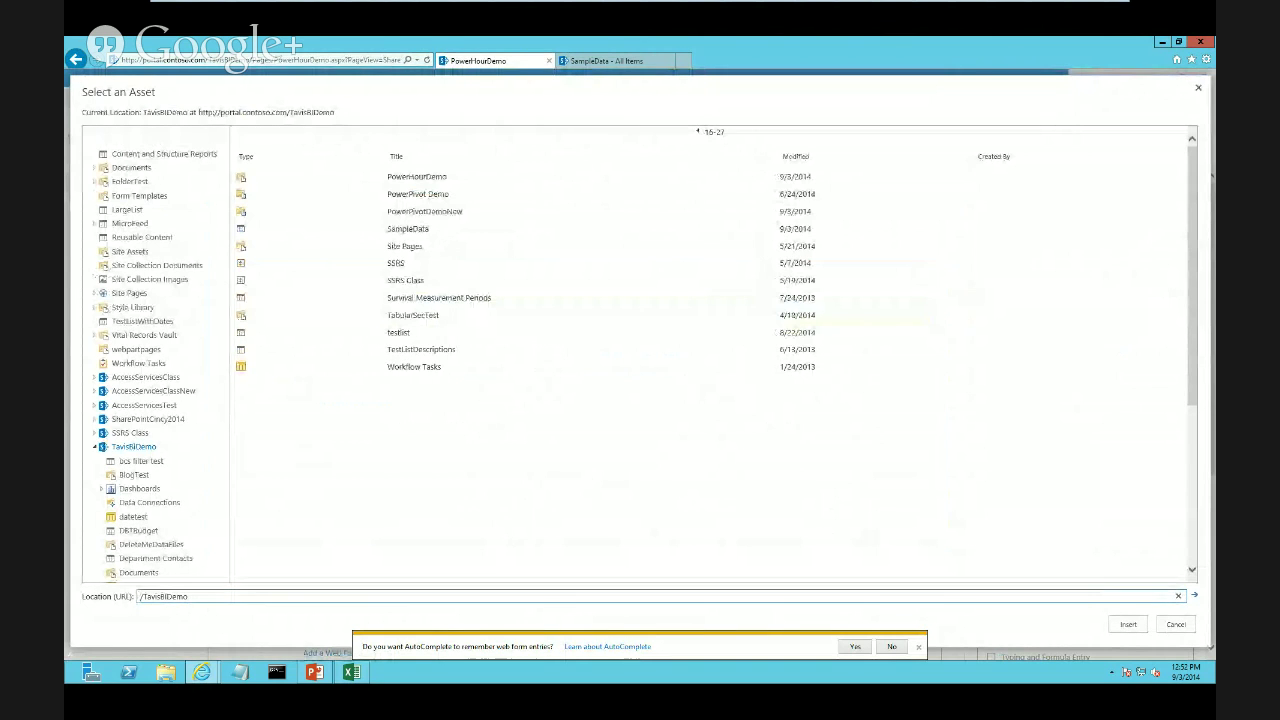
double_click(417, 177)
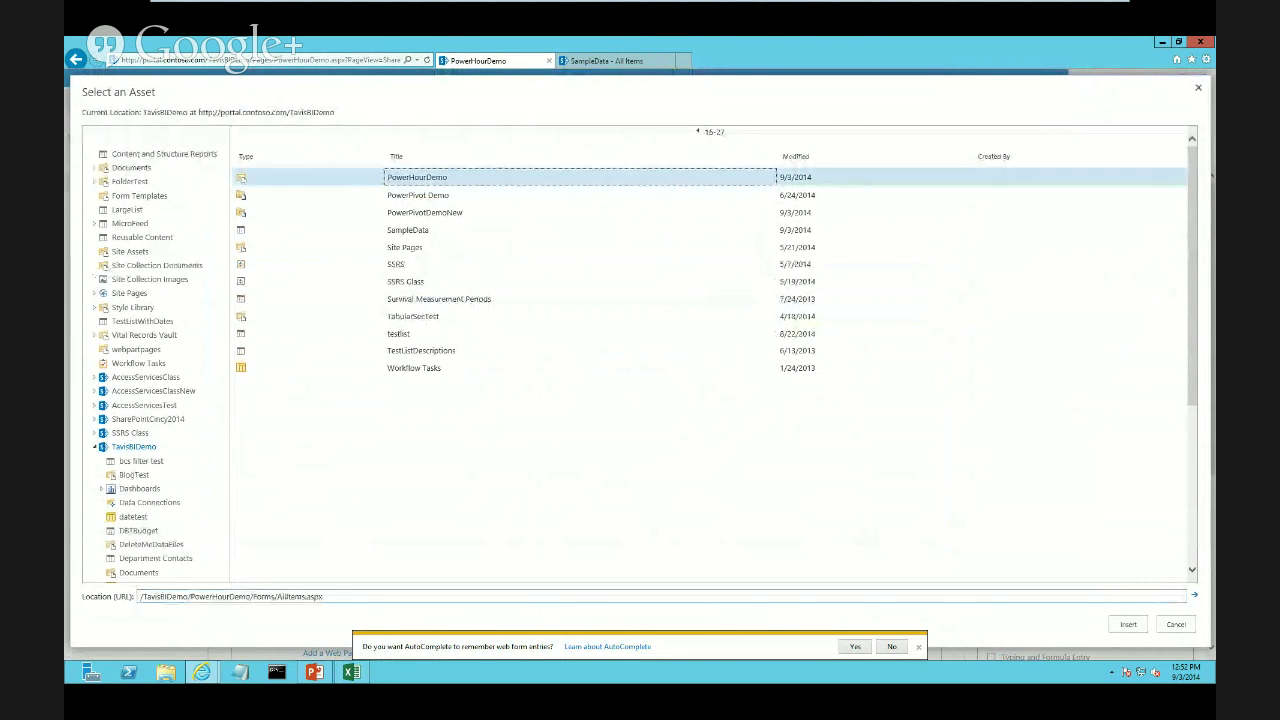
double_click(295, 168)
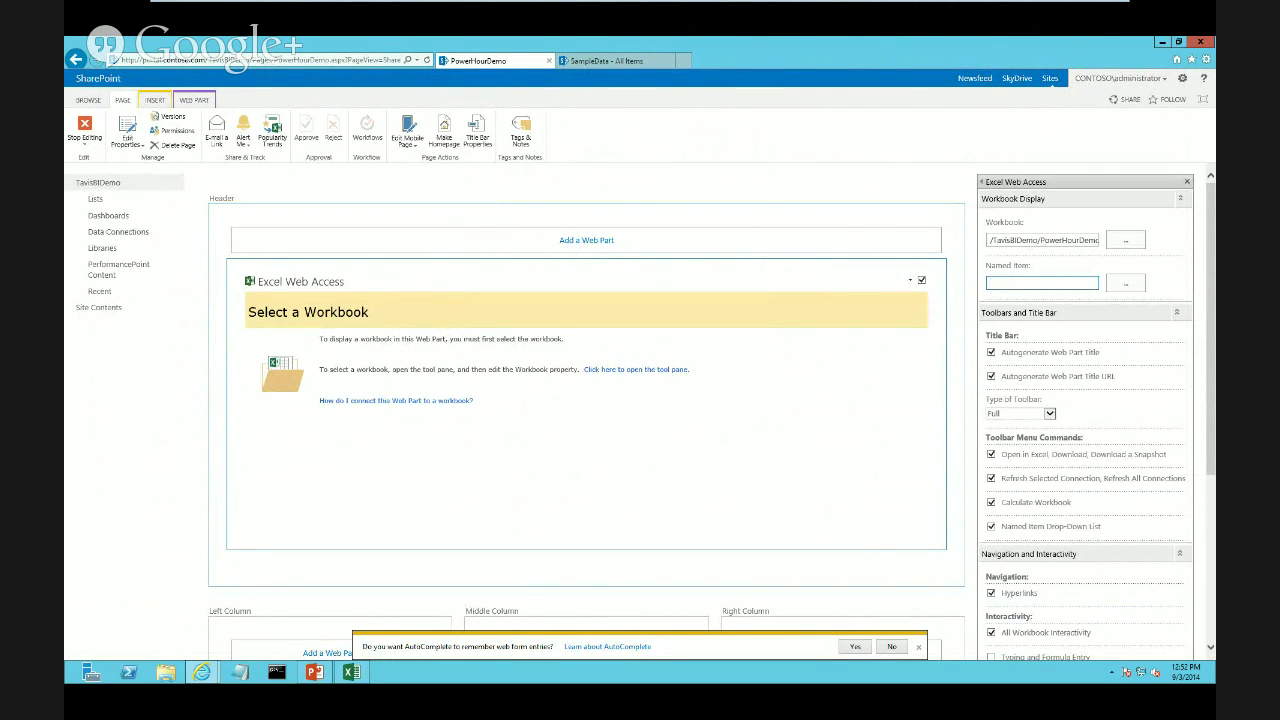
click(352, 672)
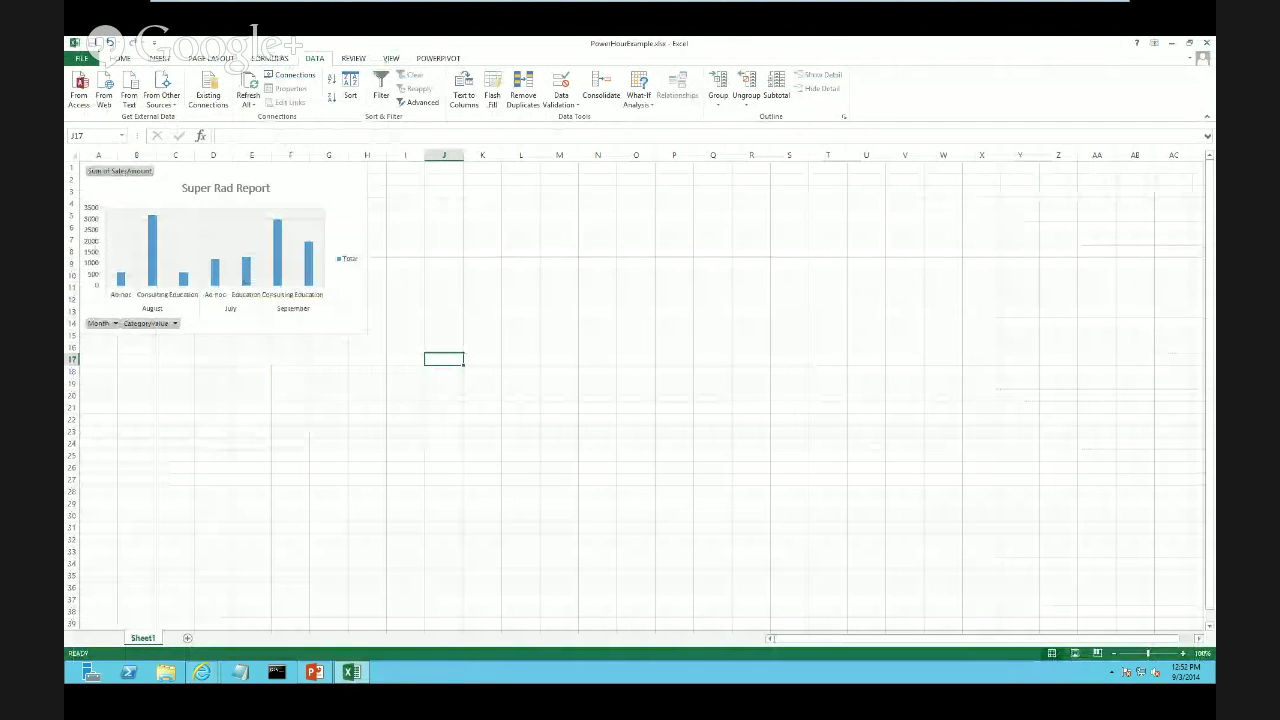
click(325, 200)
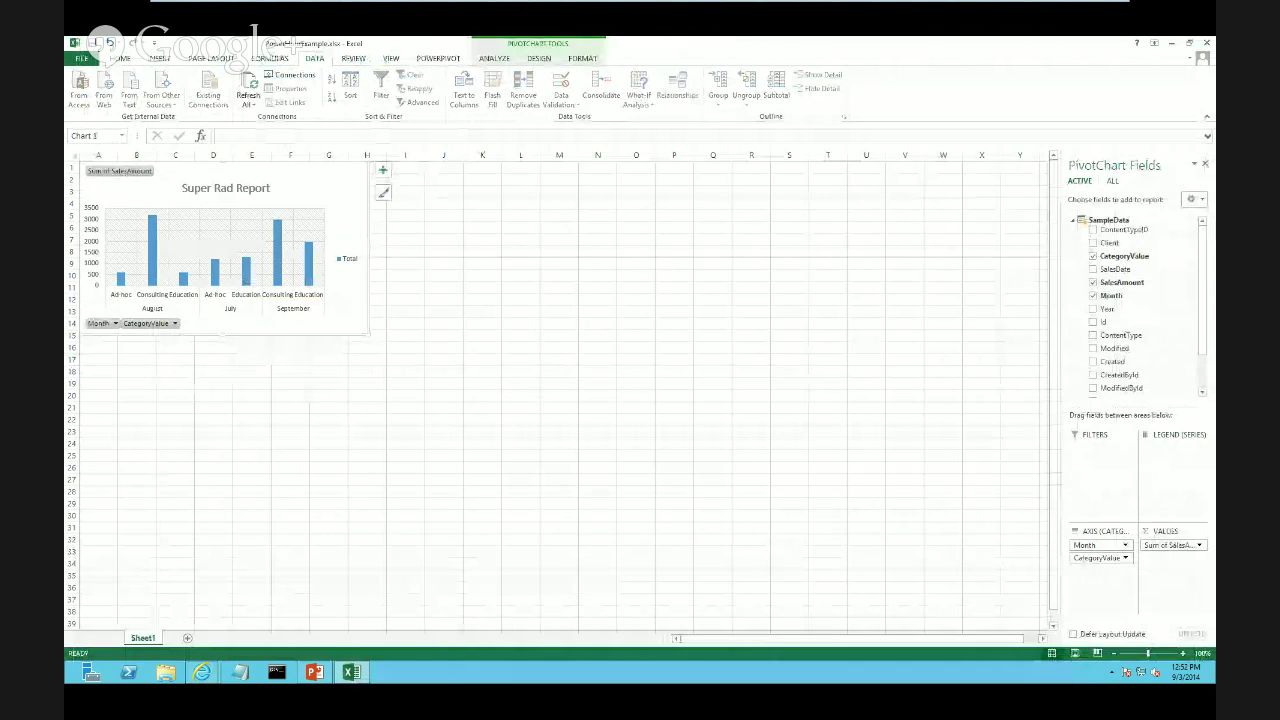
click(539, 58)
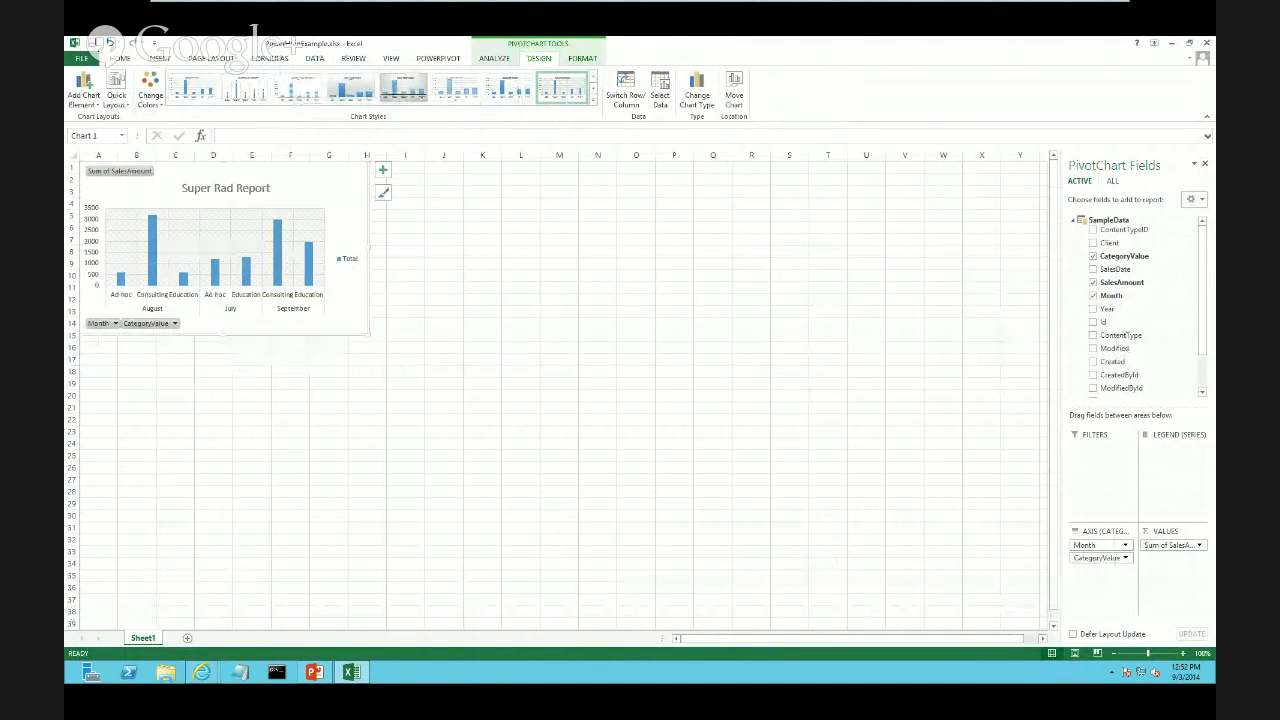
click(494, 58)
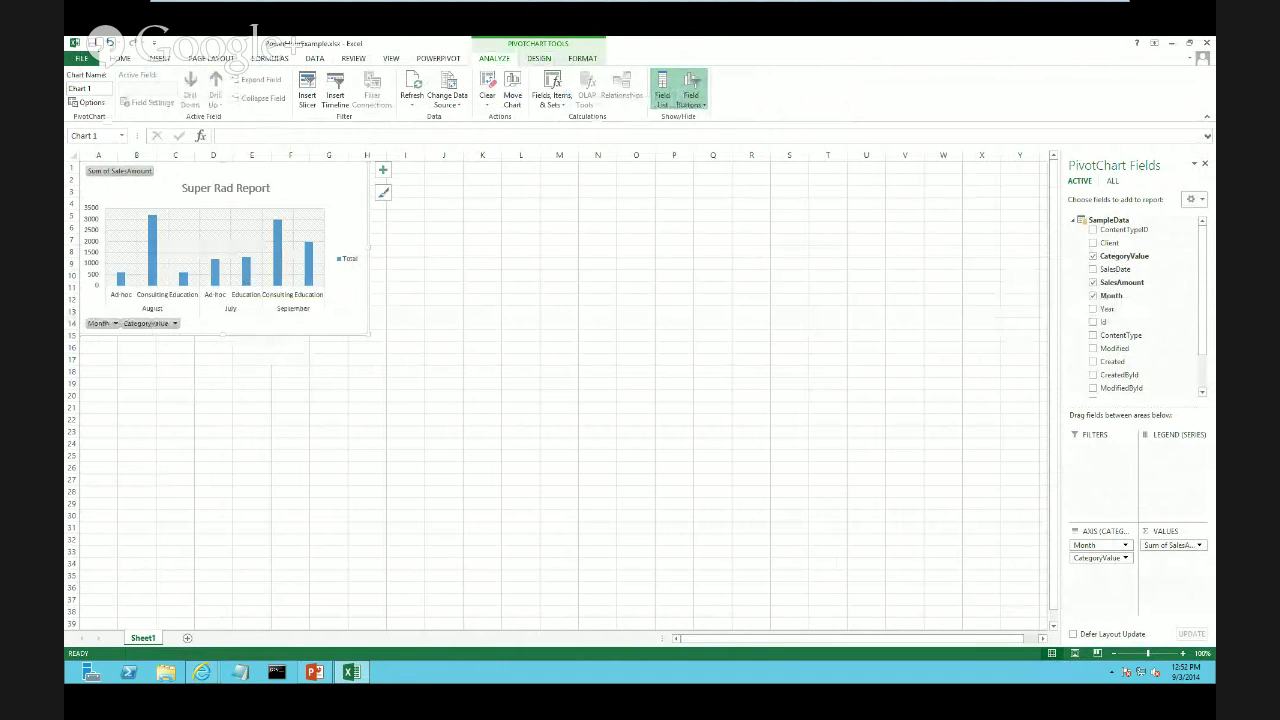
click(80, 89)
click(352, 672)
Bring up the PowerHourDemo page, then switch to Excel showing the Super Rad Report chart
click(202, 672)
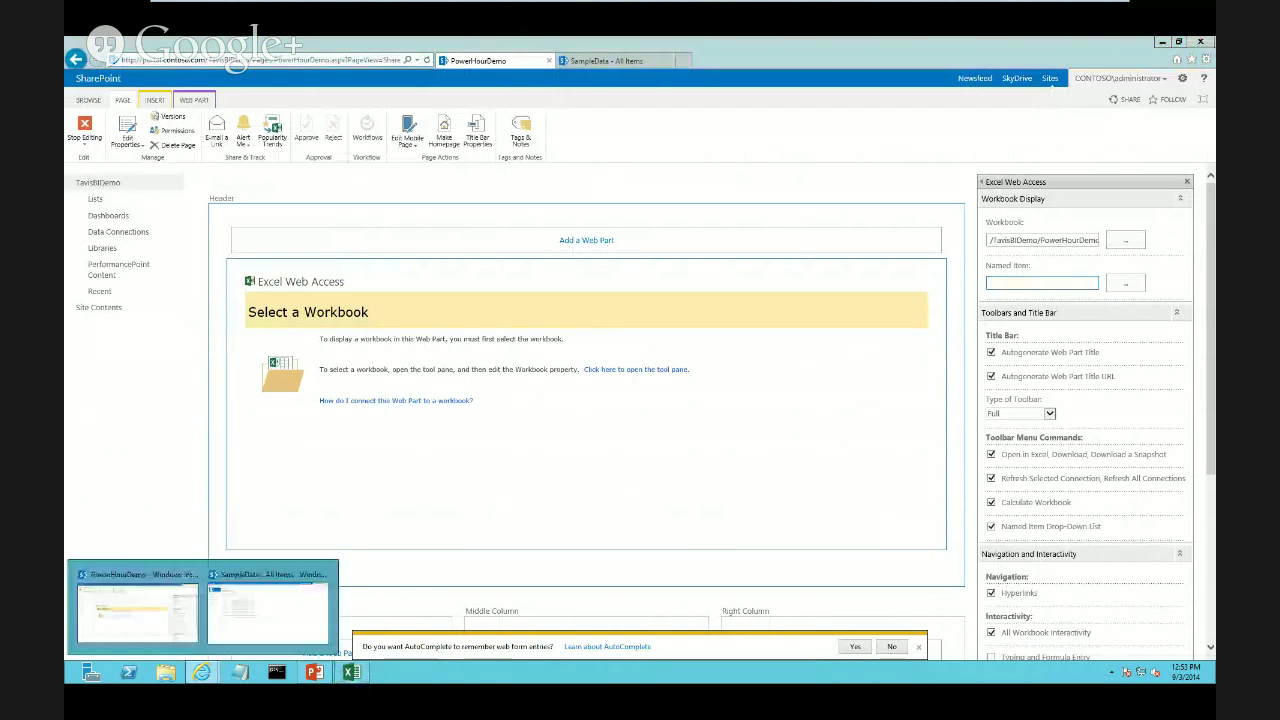
click(137, 612)
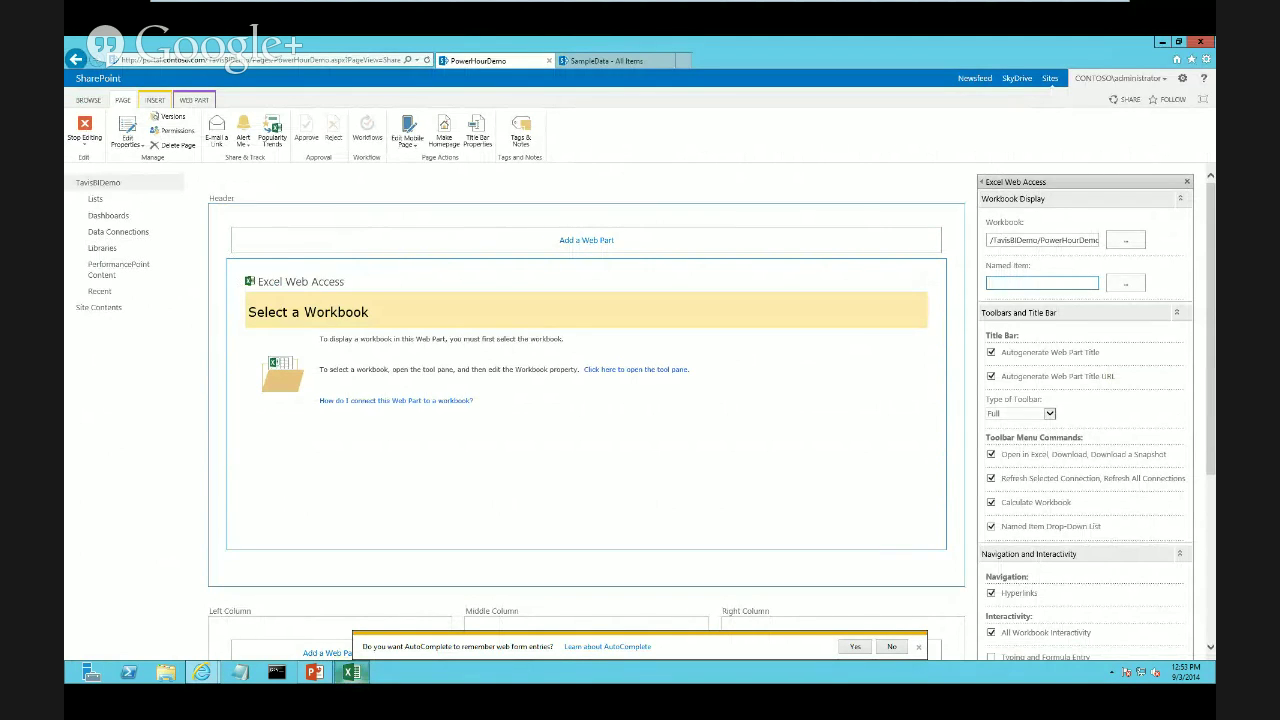
click(351, 672)
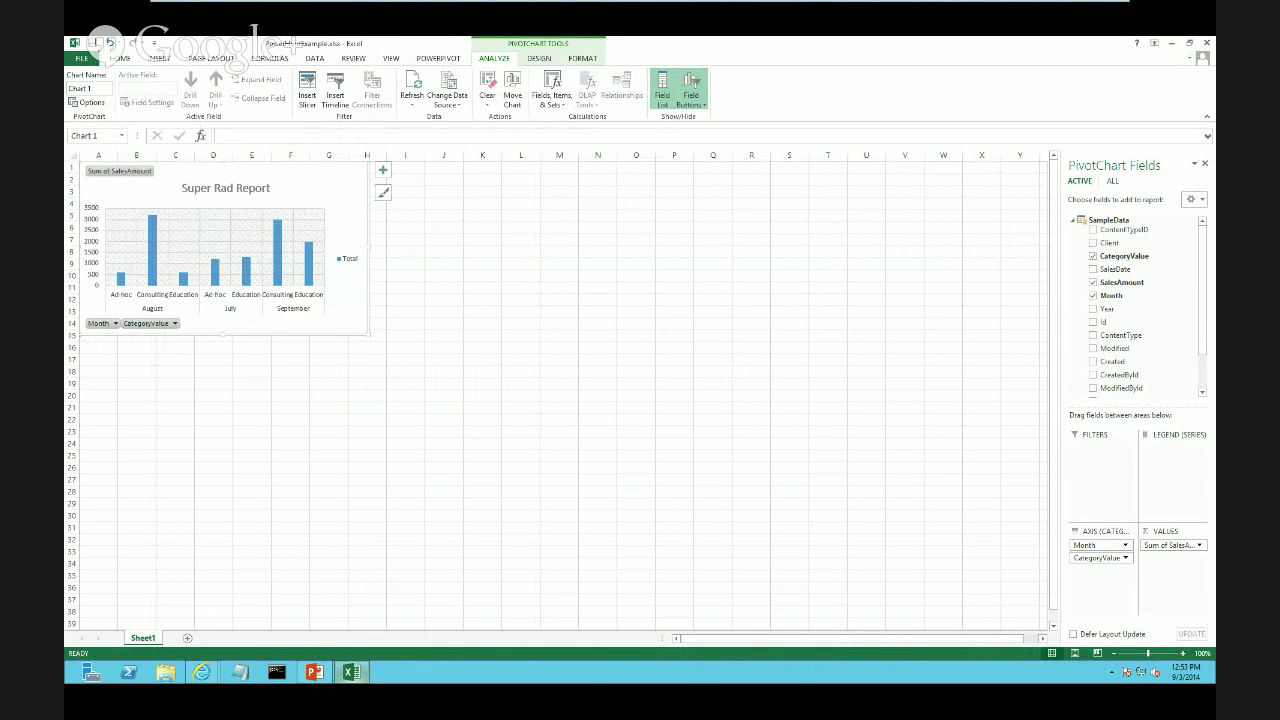
Return from Excel to the PowerHourDemo page in Internet Explorer
mouse_move(351, 672)
mouse_move(201, 672)
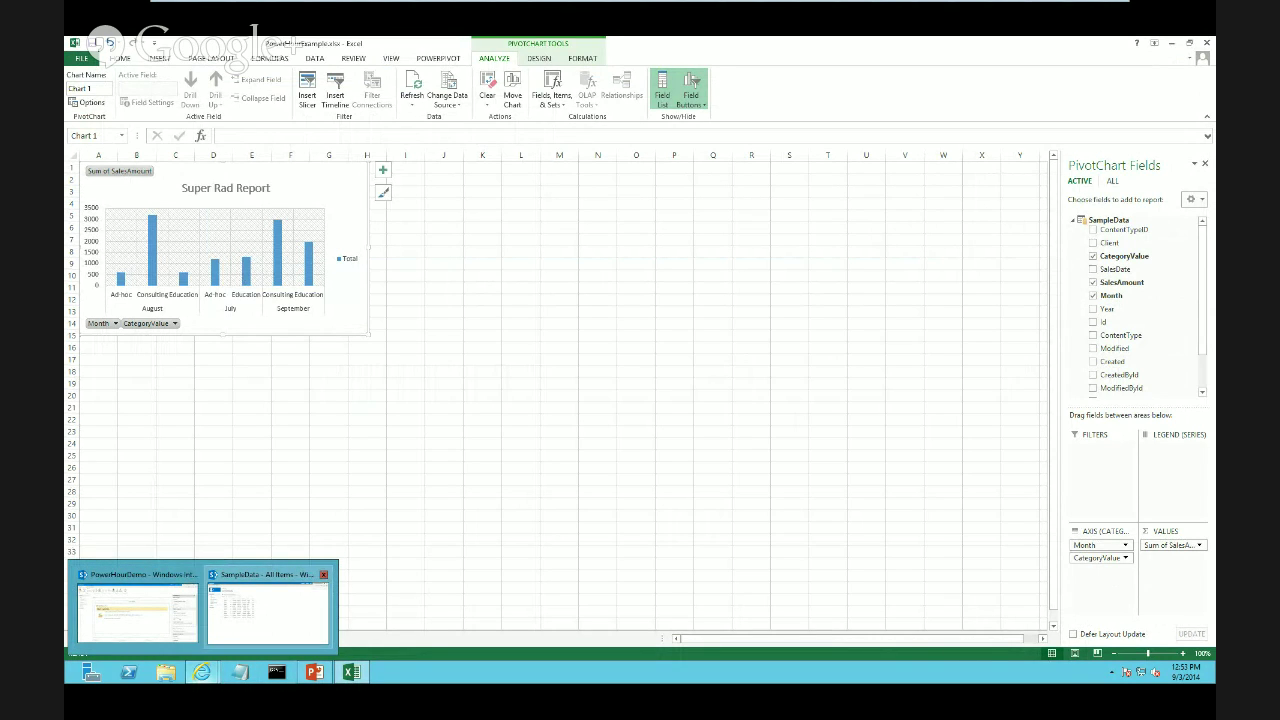
click(140, 605)
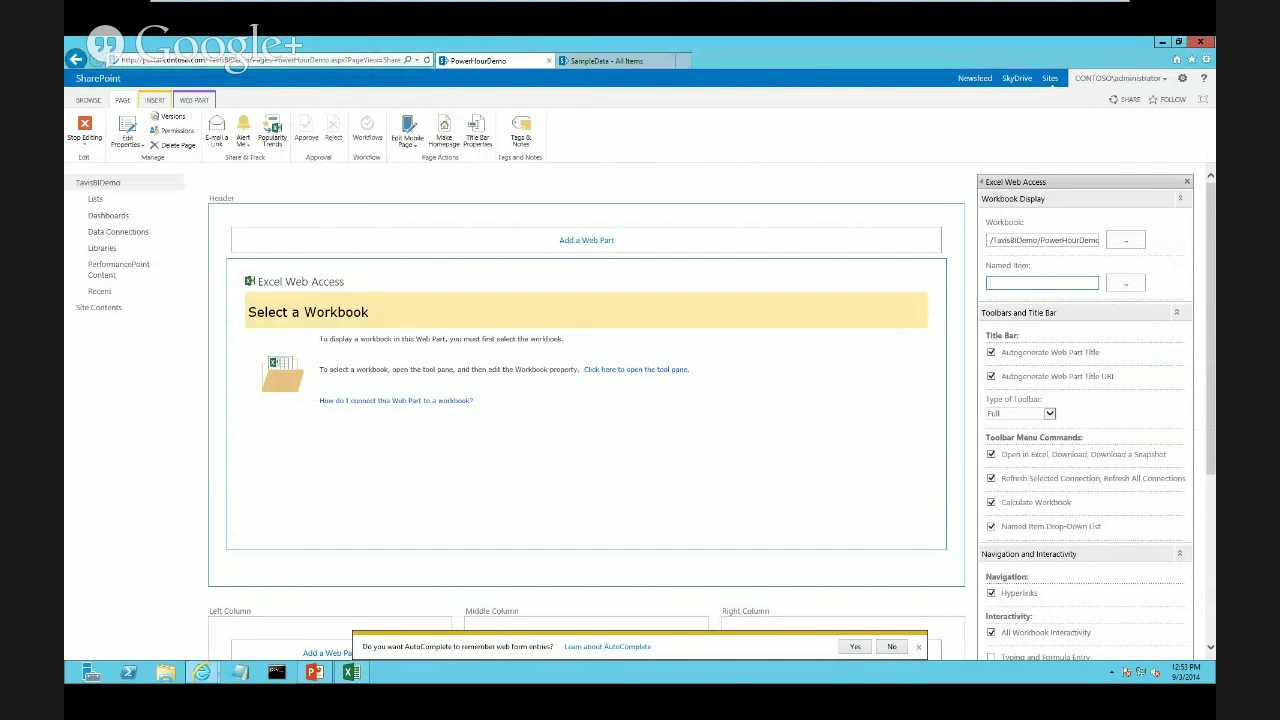
Open and close the Named Item editor without changes, then scroll to review the settings
click(1125, 283)
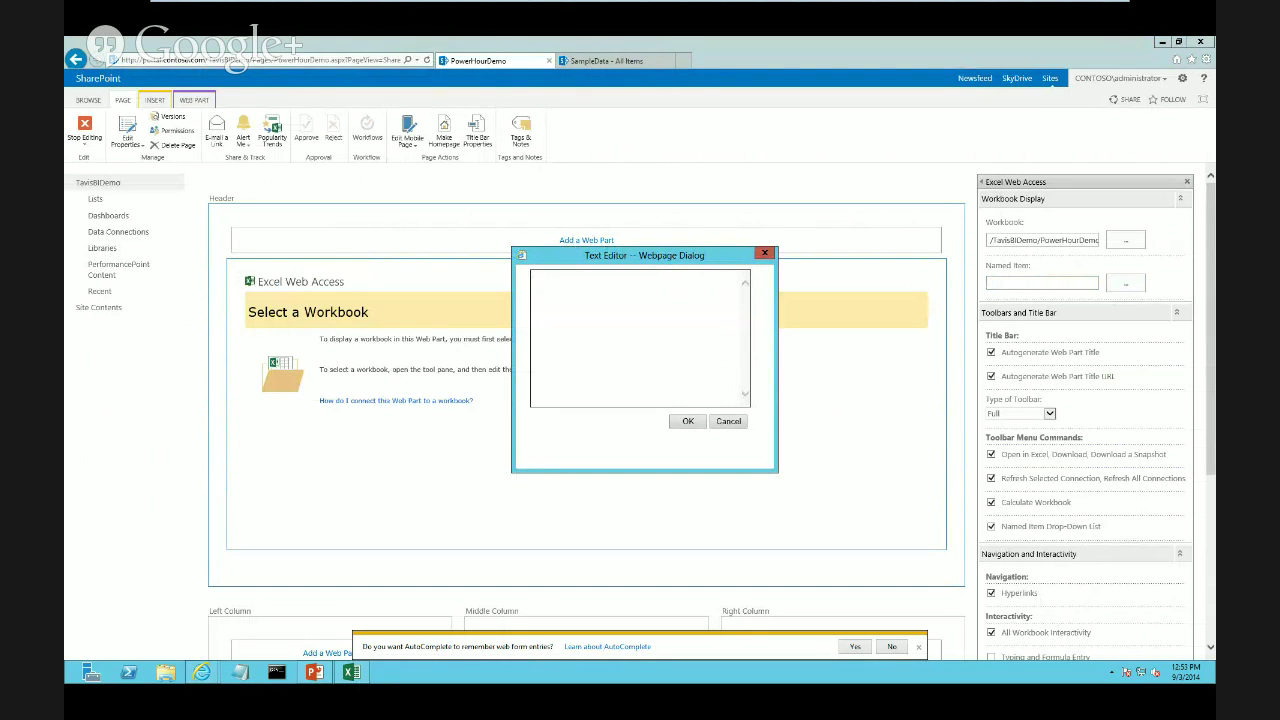
click(765, 253)
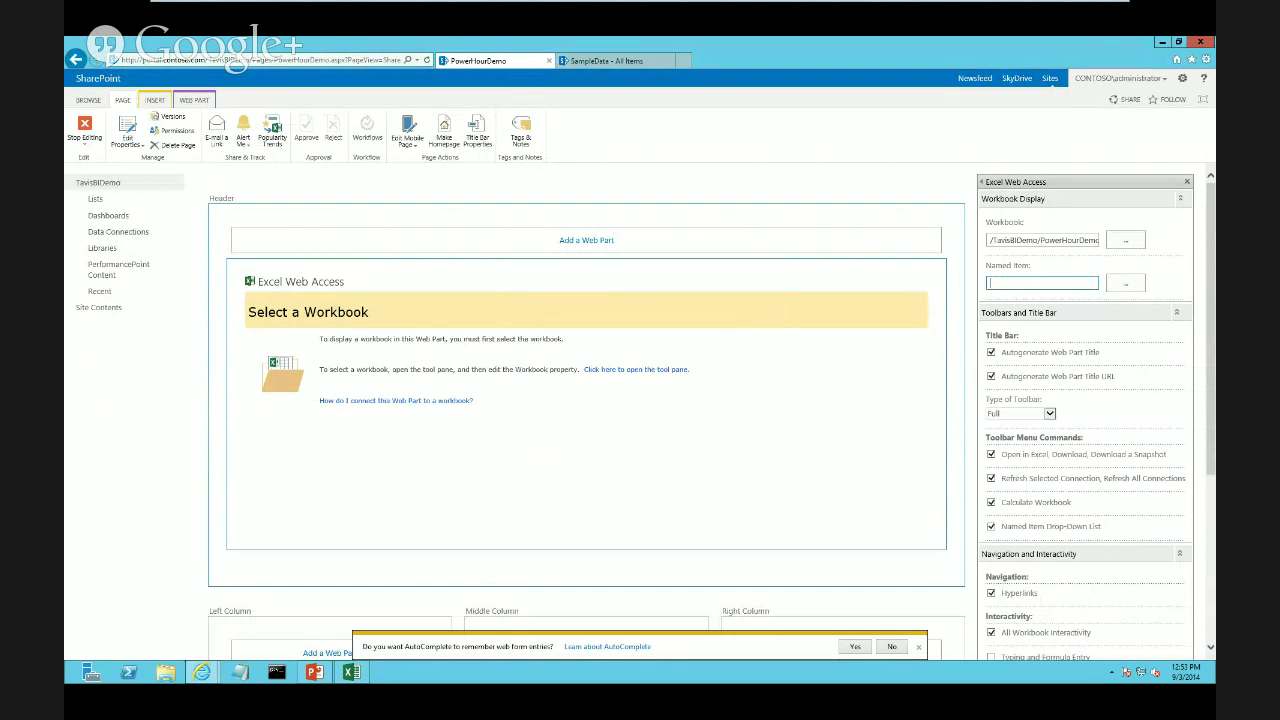
drag(1210, 366, 1210, 367)
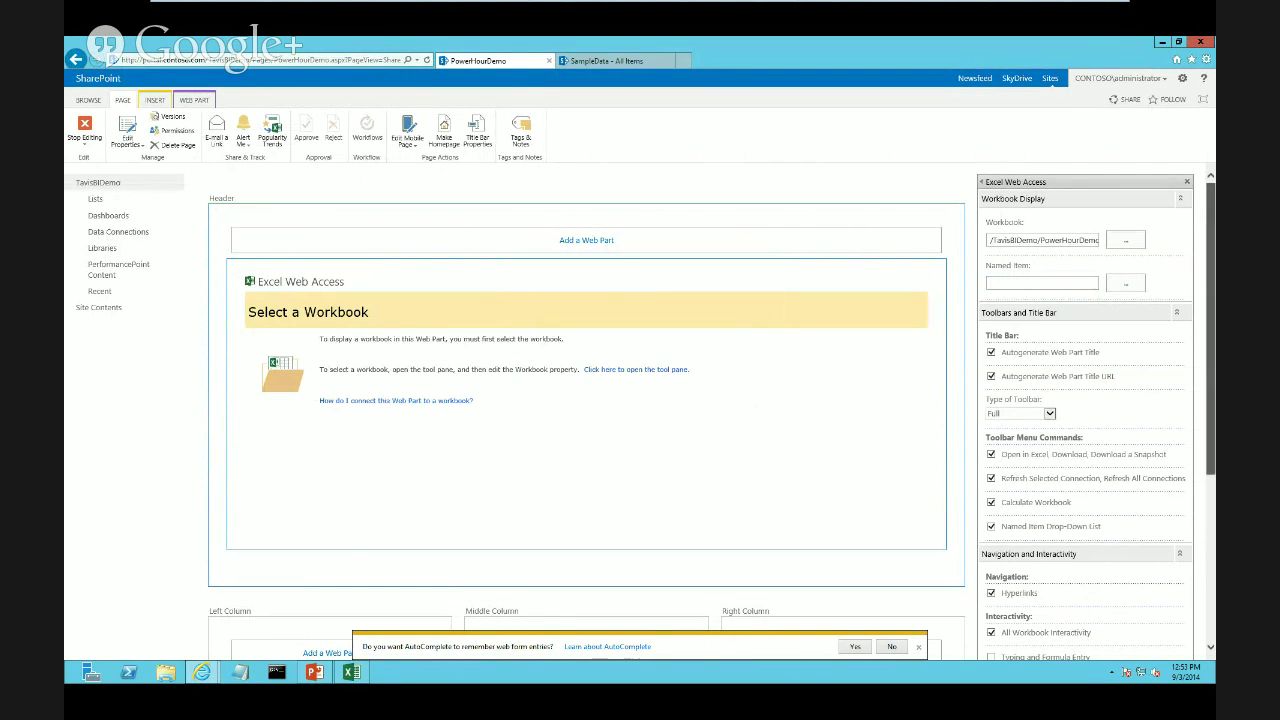
drag(1210, 367, 1210, 426)
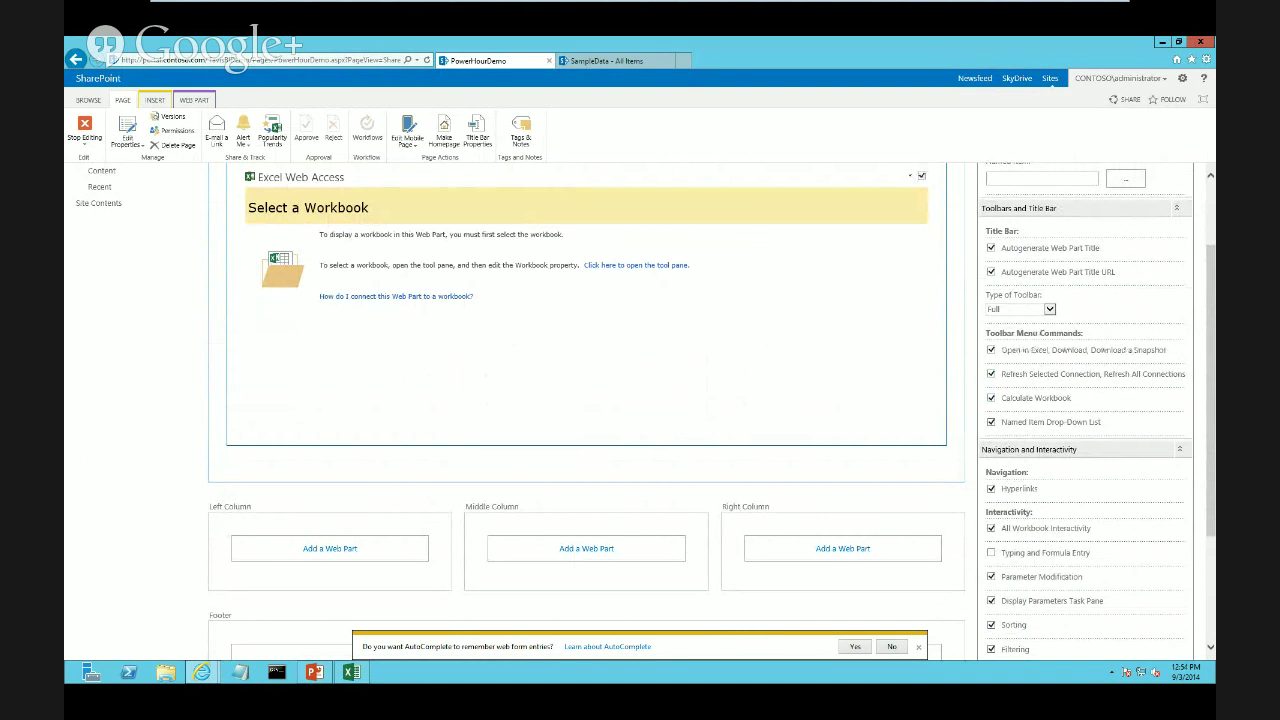
drag(1211, 380, 1211, 331)
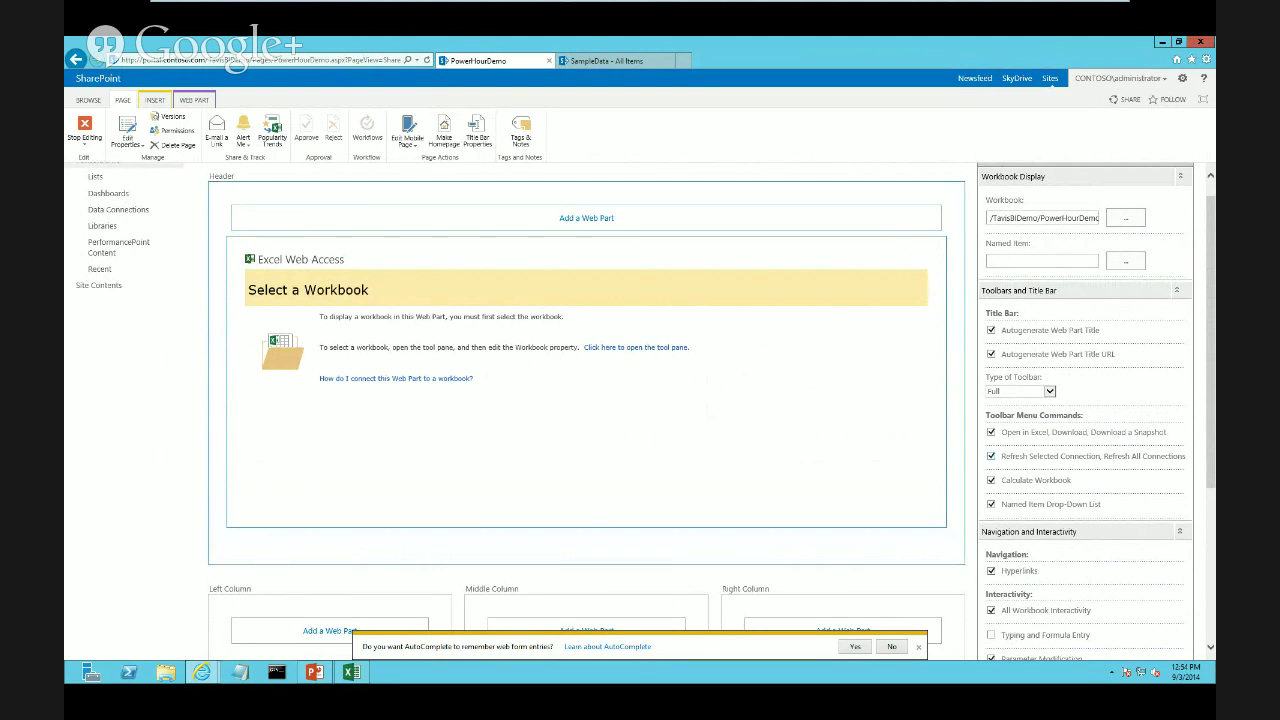
click(1049, 391)
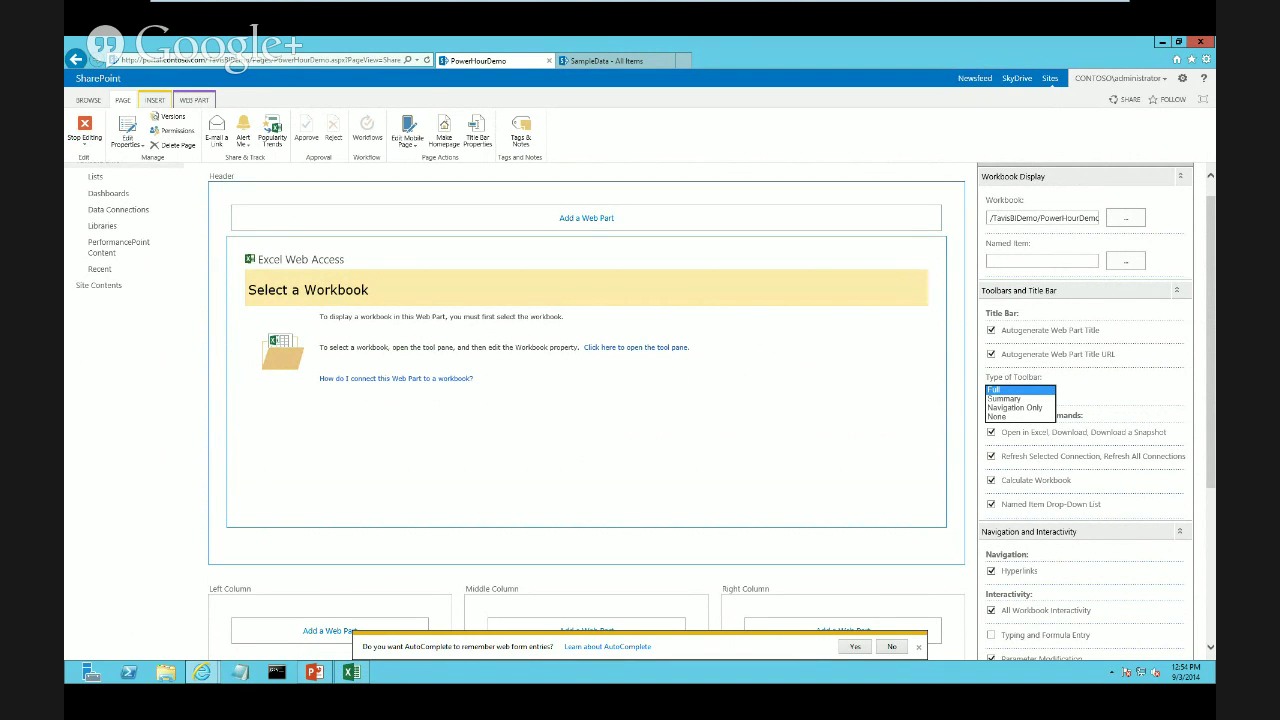
click(1019, 390)
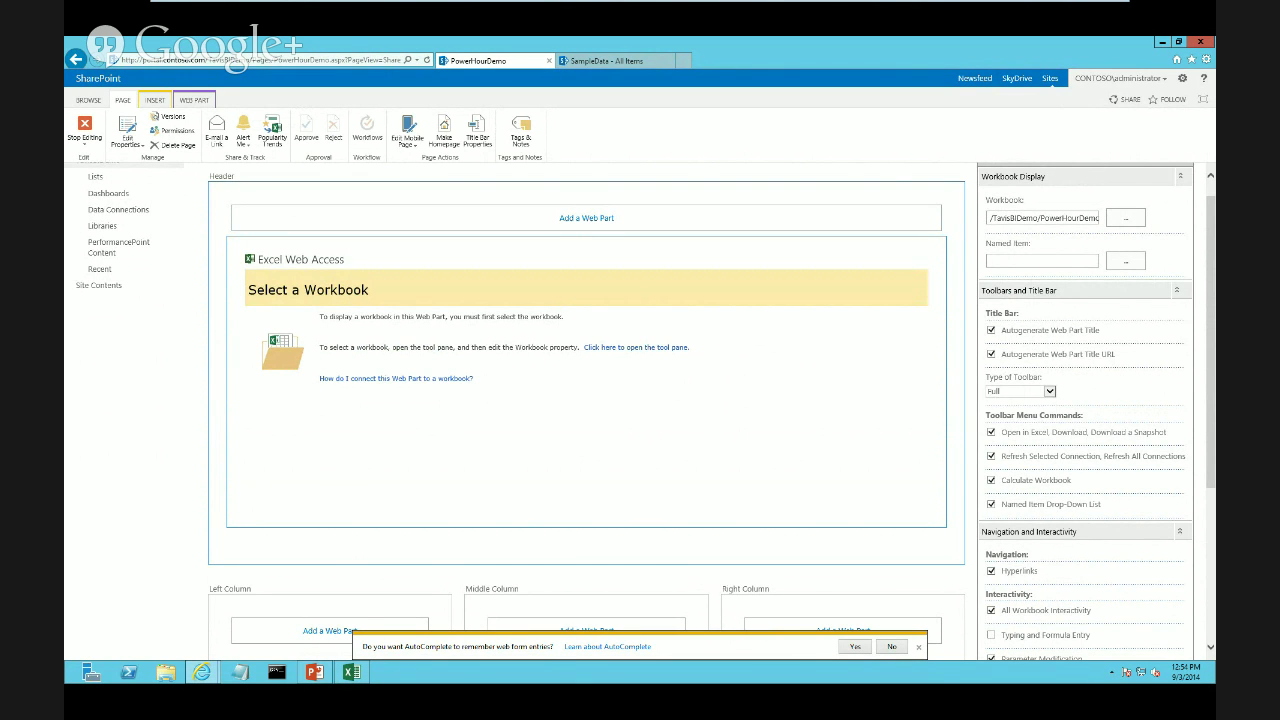
scroll(640, 411, down, 2)
scroll(640, 411, down, 2)
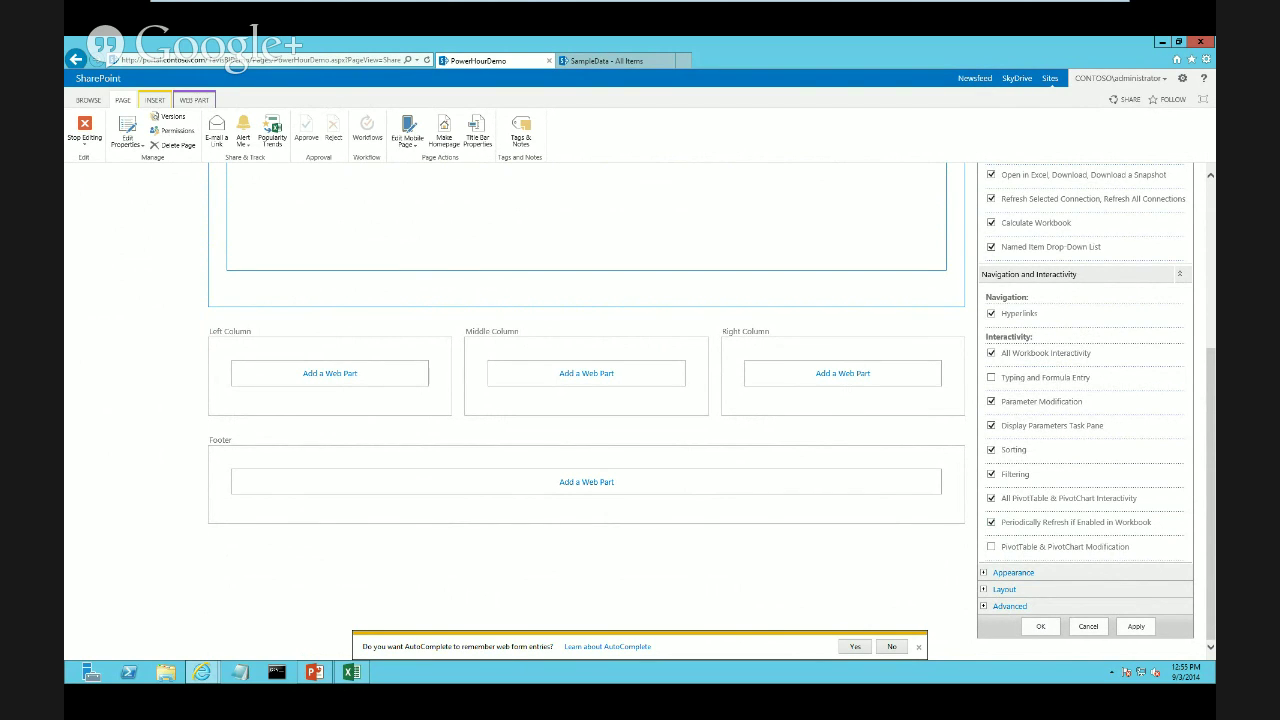
scroll(640, 410, up, 3)
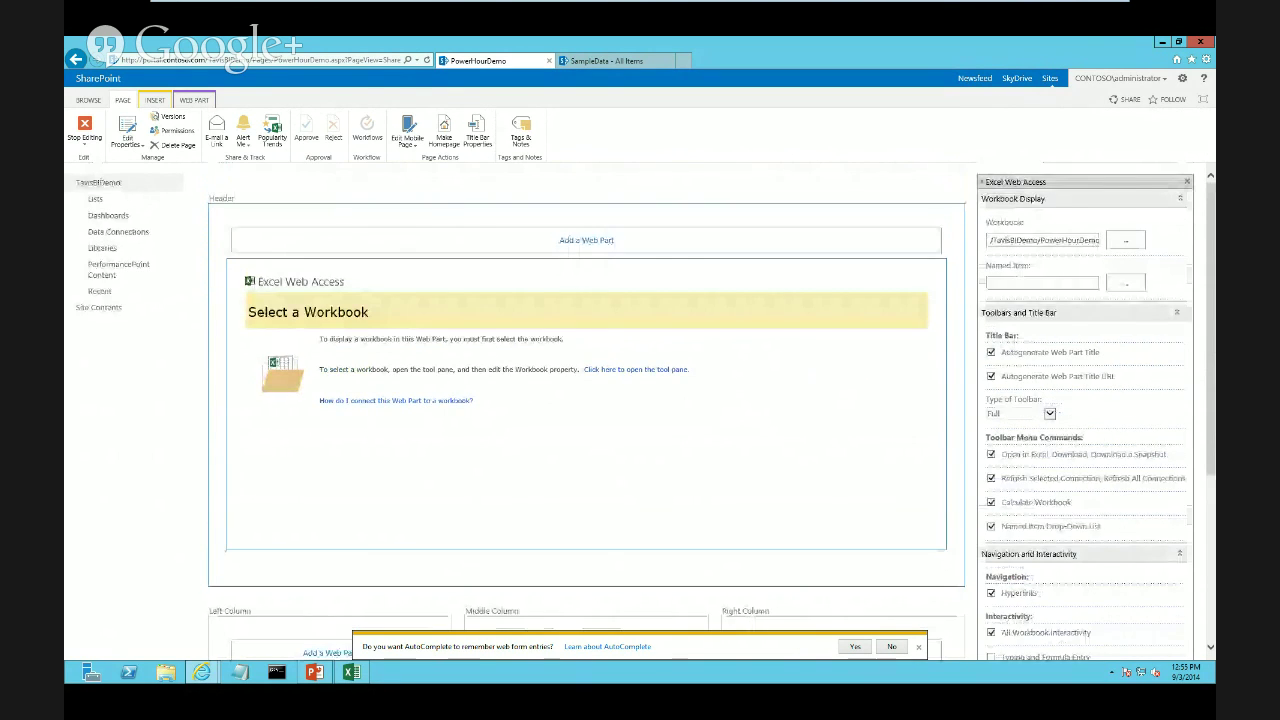
scroll(640, 410, down, 1)
scroll(640, 410, down, 2)
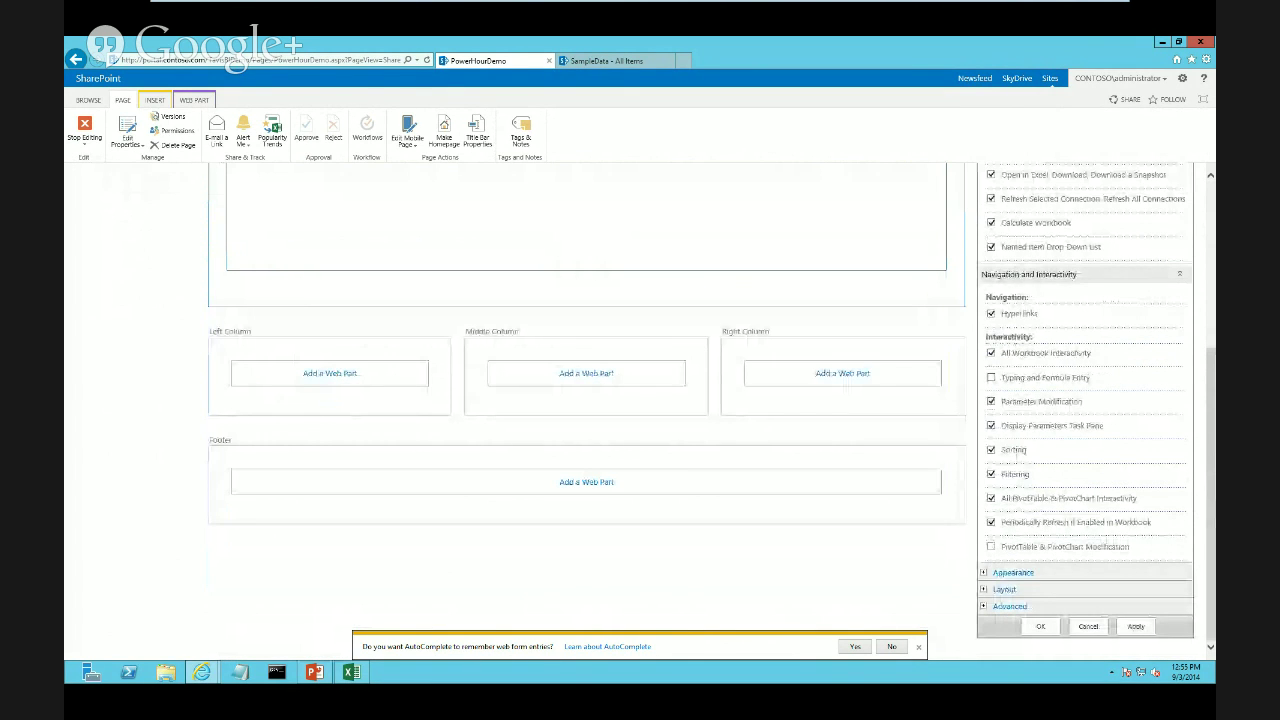
Apply the web part settings to load the chart, then save the page and stop editing
click(1136, 626)
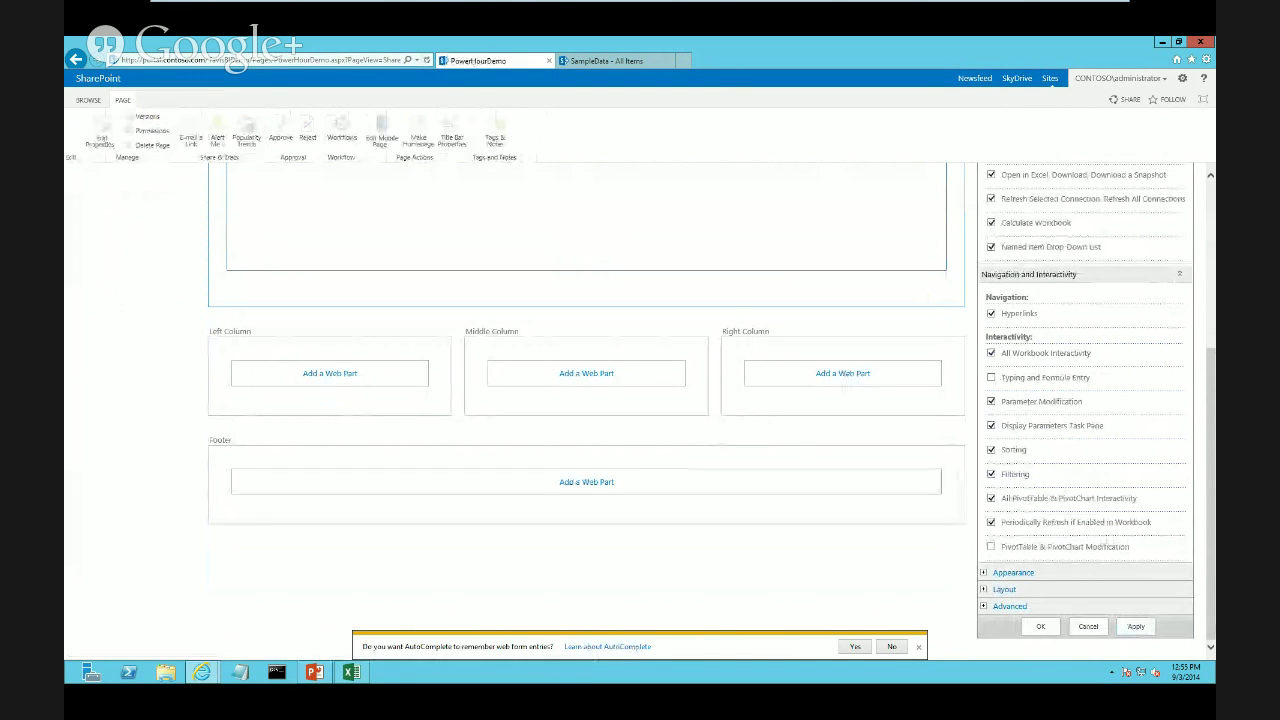
scroll(640, 410, up, 3)
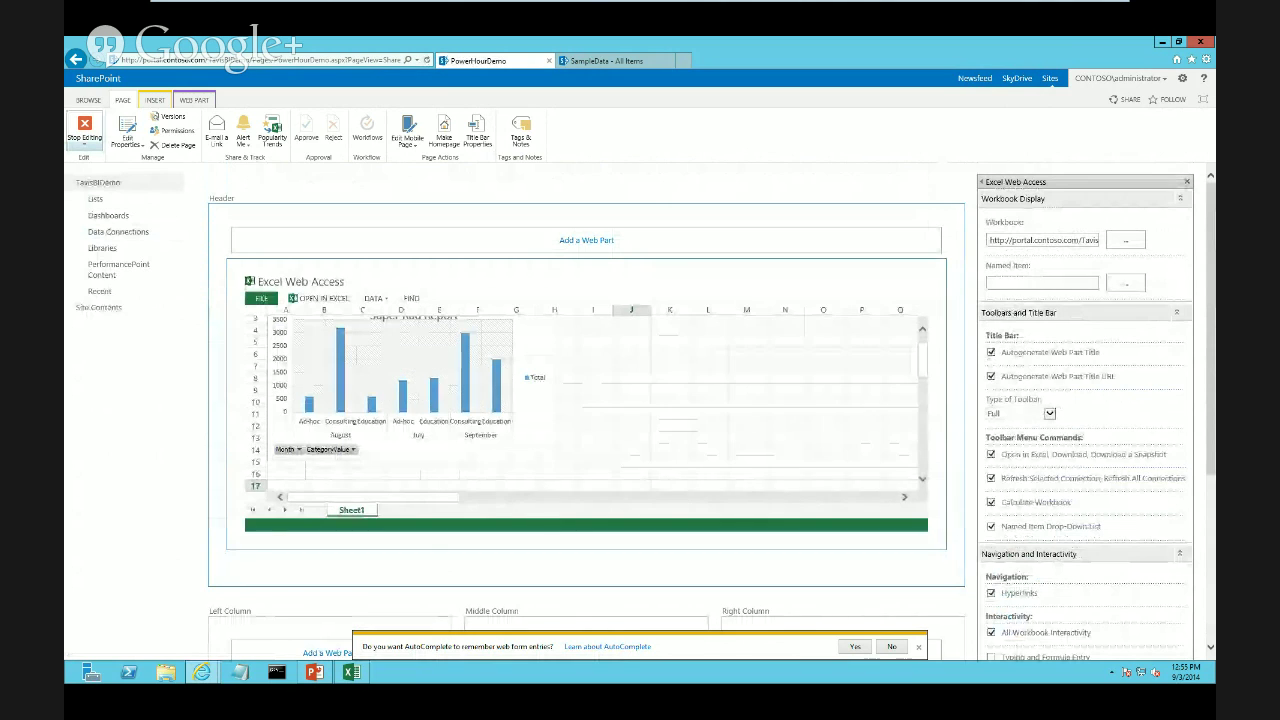
click(84, 146)
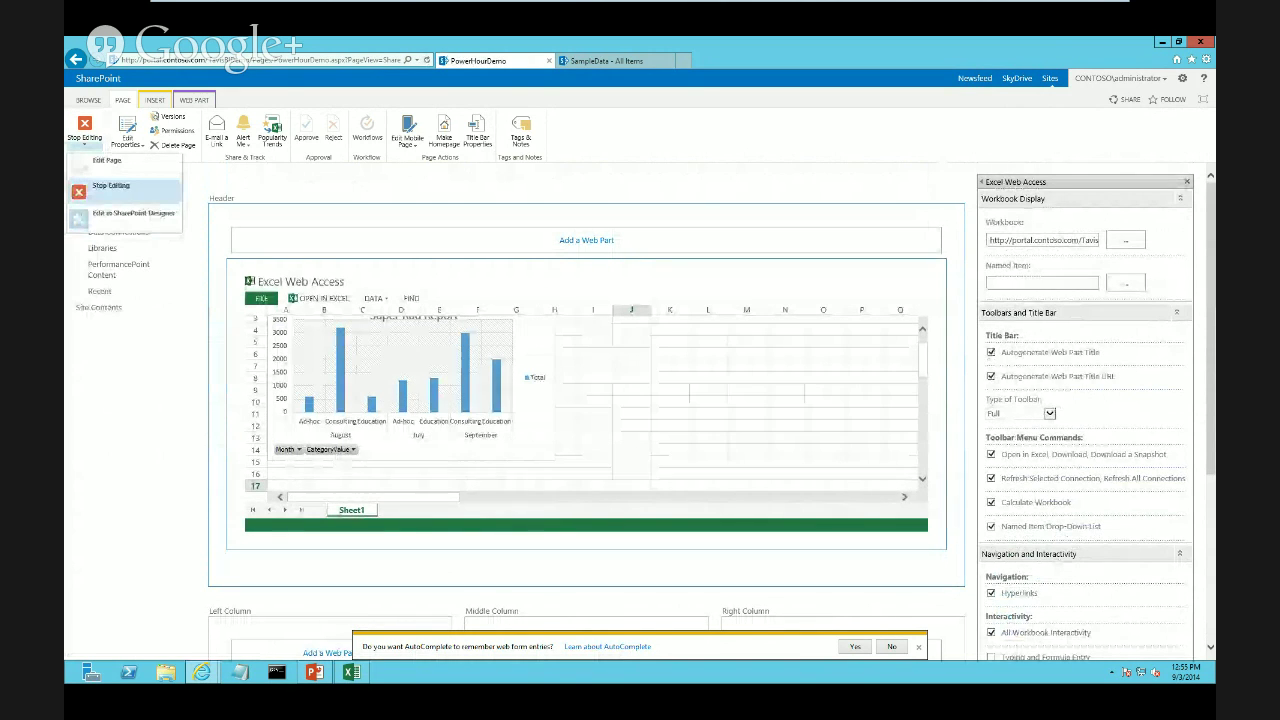
click(110, 186)
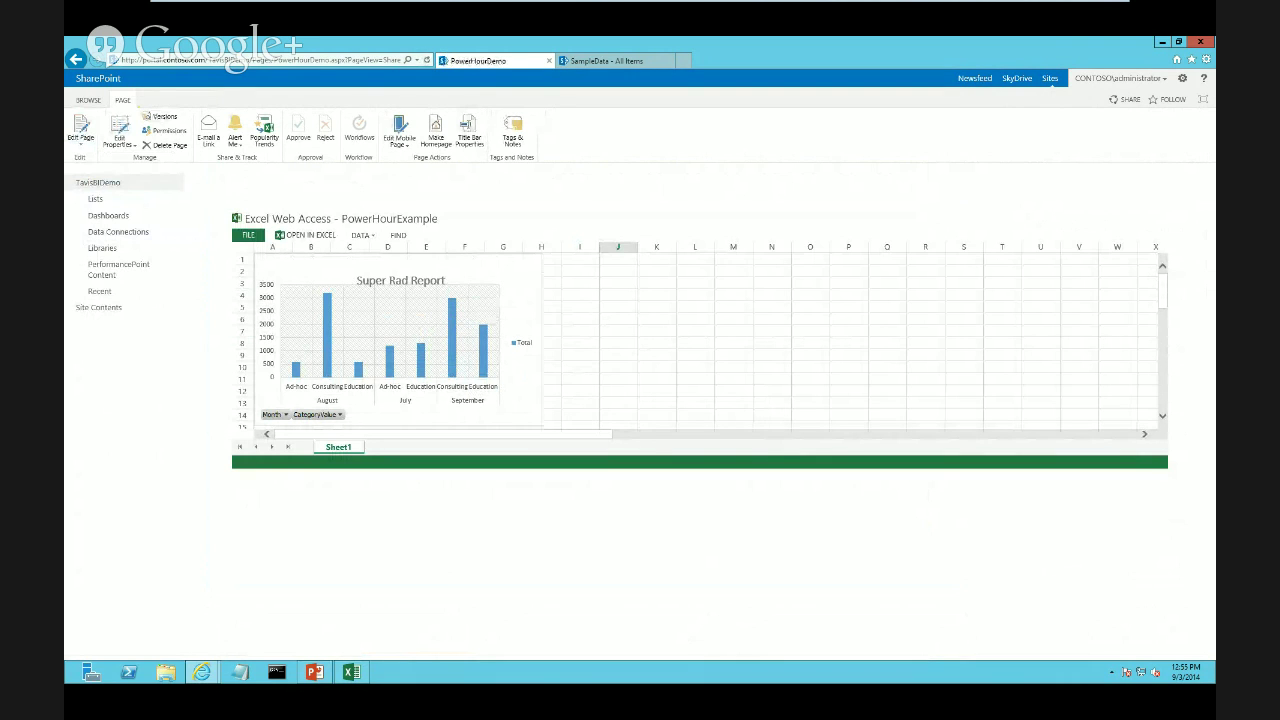
Delete the last SampleData row, the $3,000 September Consulting entry
click(605, 61)
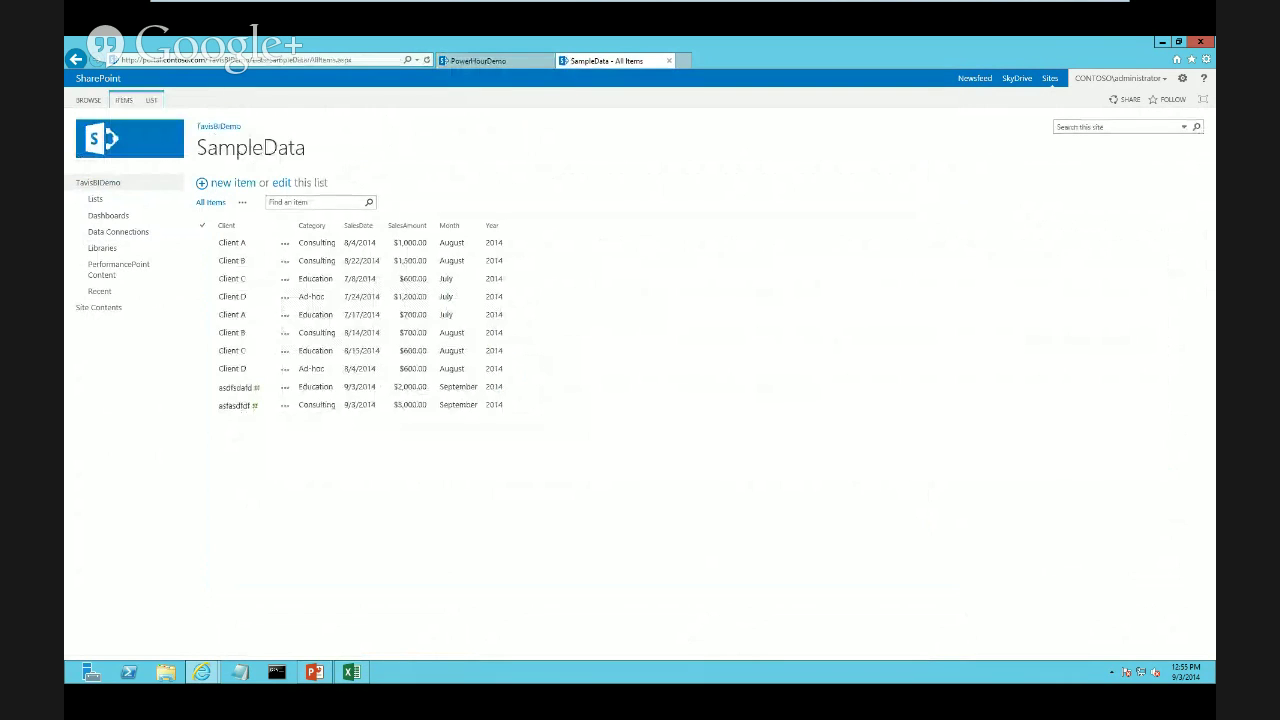
click(285, 404)
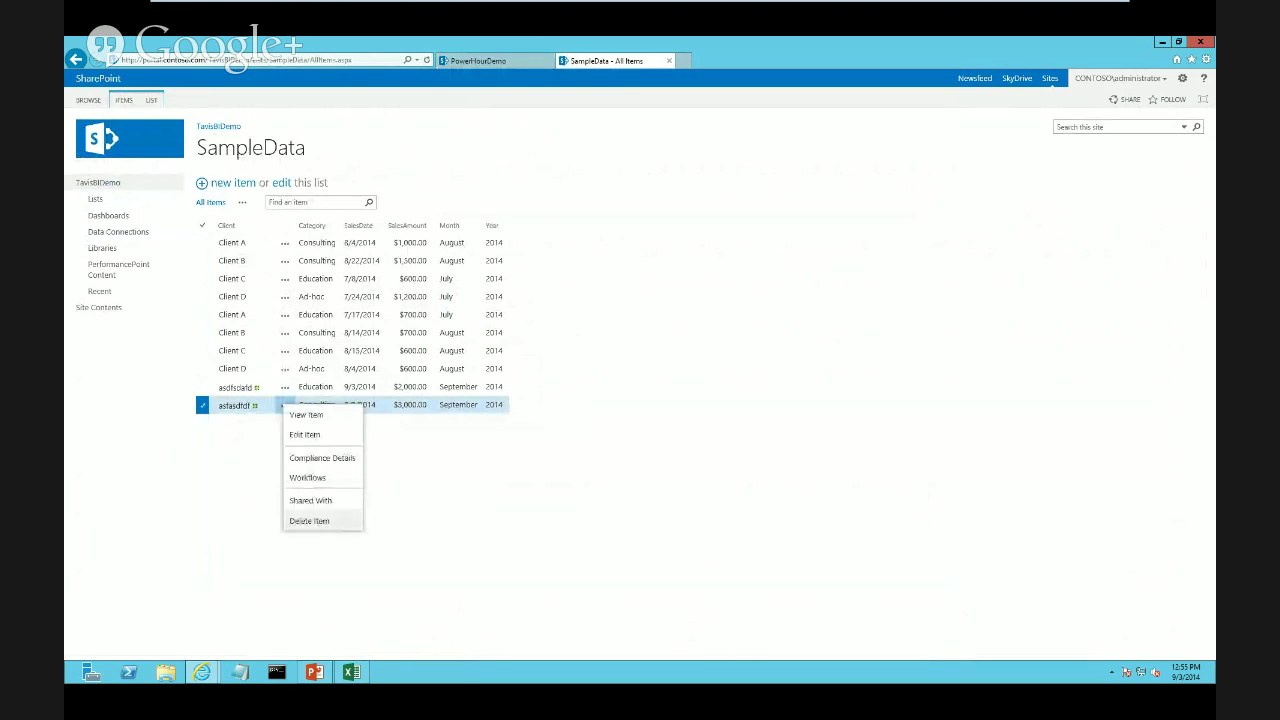
click(310, 521)
click(689, 398)
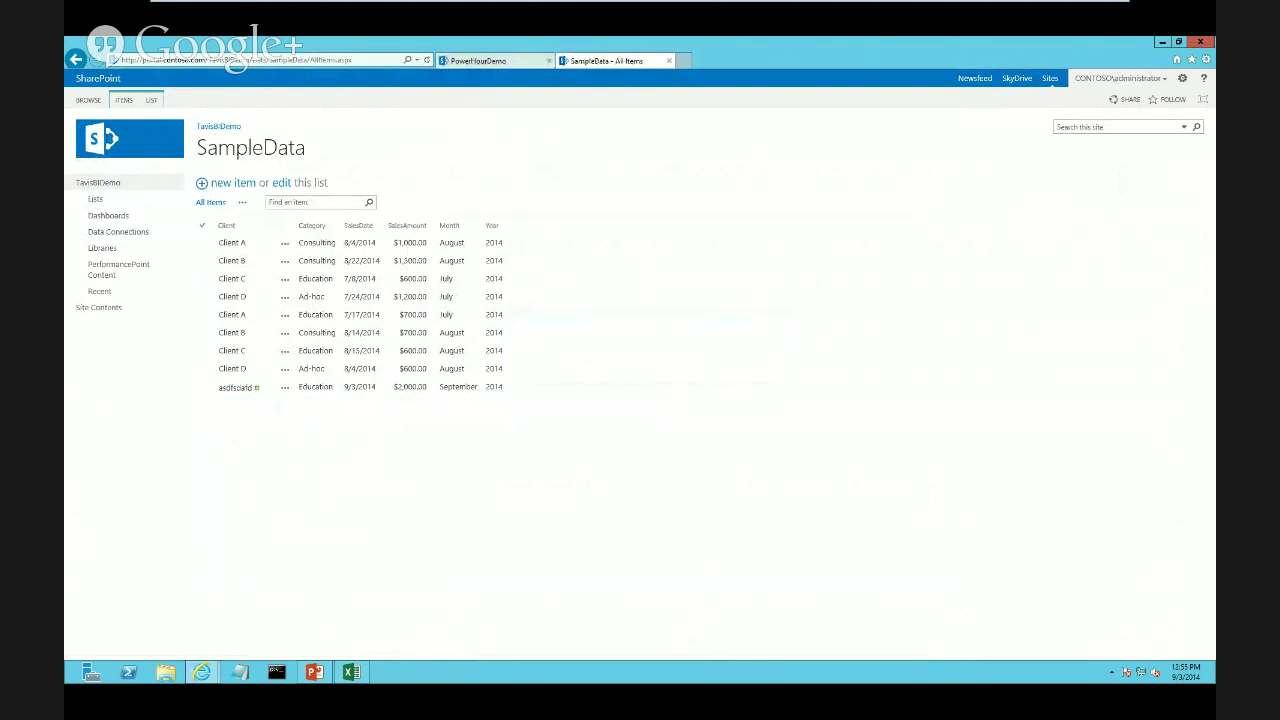
Return to the PowerHourDemo page, then bring the PowerPoint presentation to the front
click(480, 61)
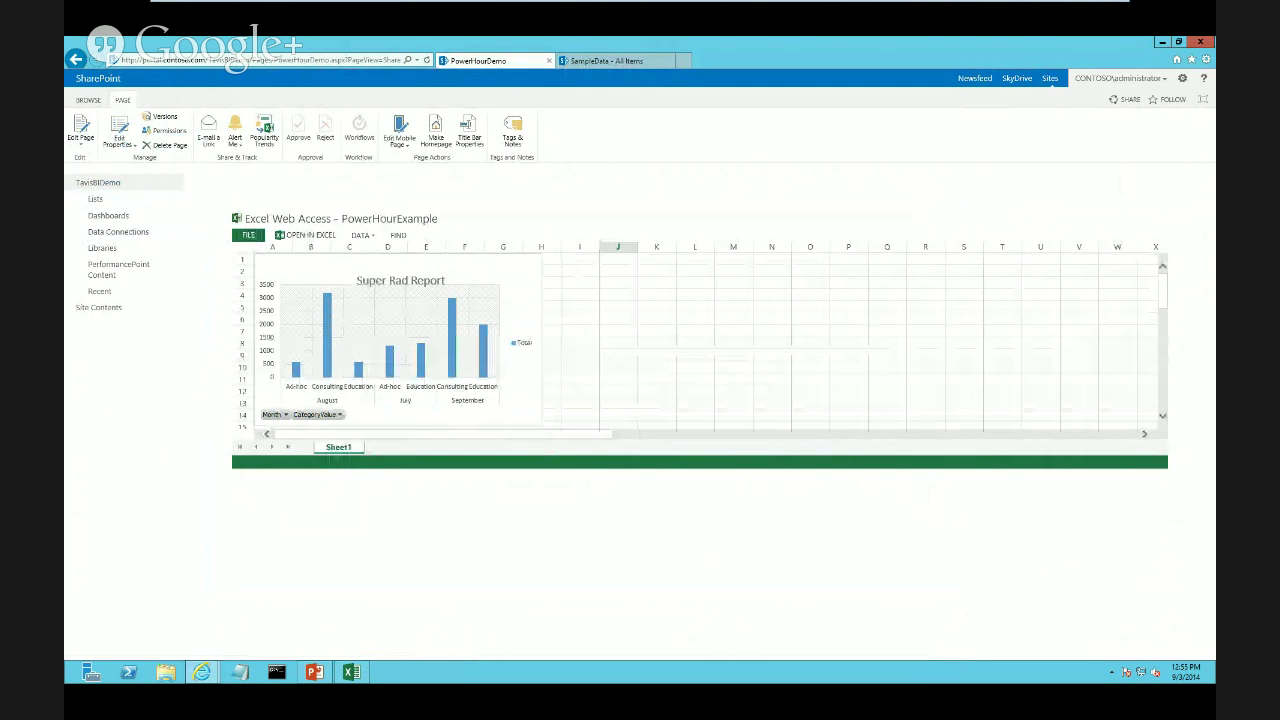
mouse_move(314, 672)
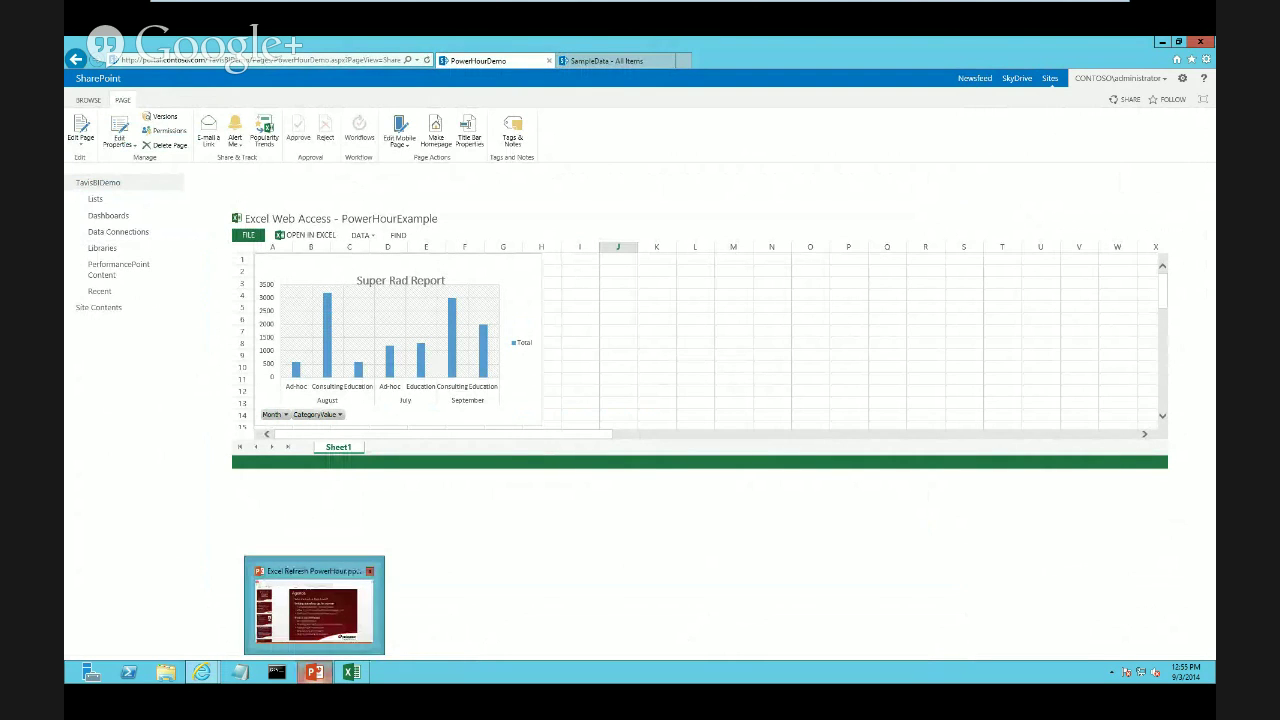
click(314, 672)
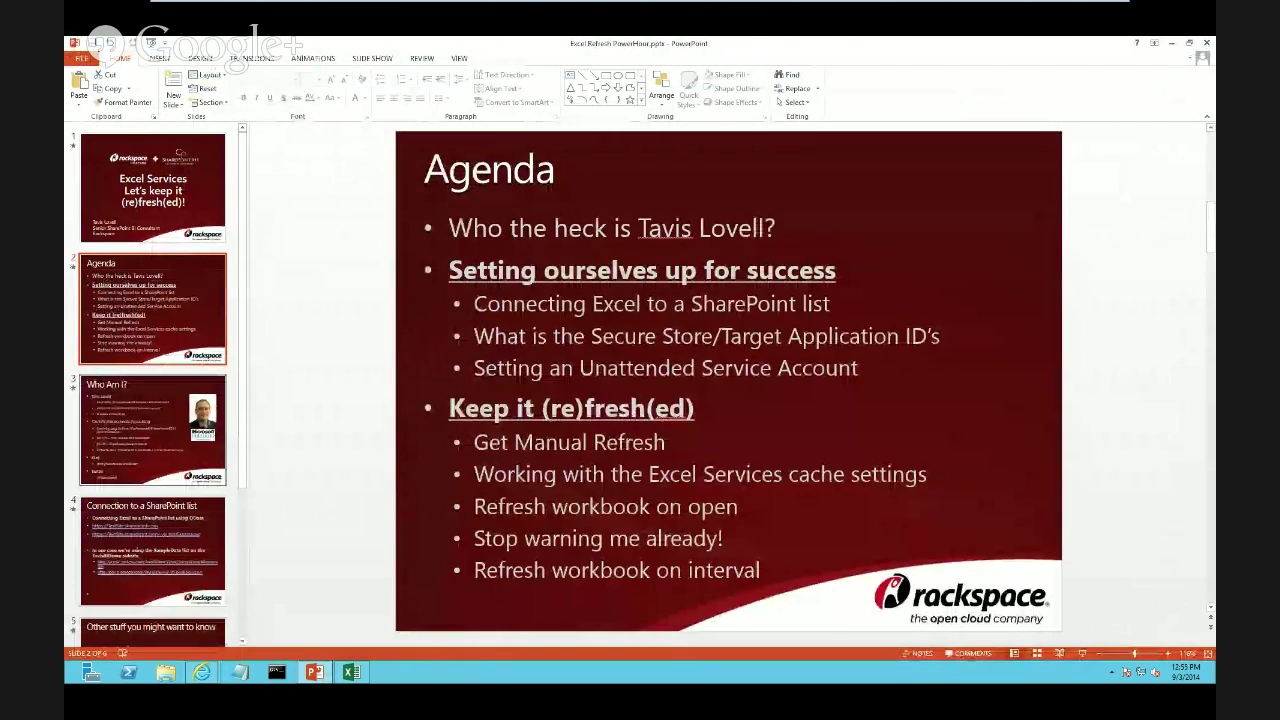
Go to slide 5, 'Other stuff you might want to know', and select its body text
scroll(153, 384, down, 1)
scroll(153, 455, down, 3)
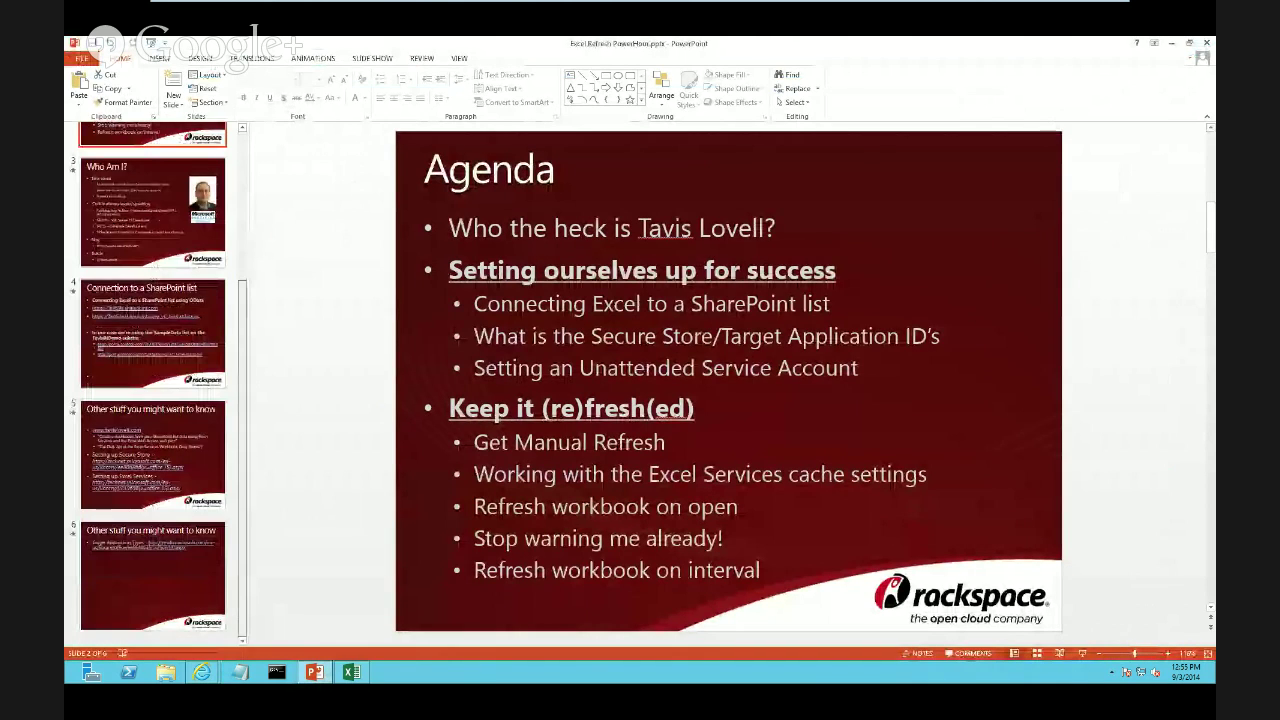
click(153, 455)
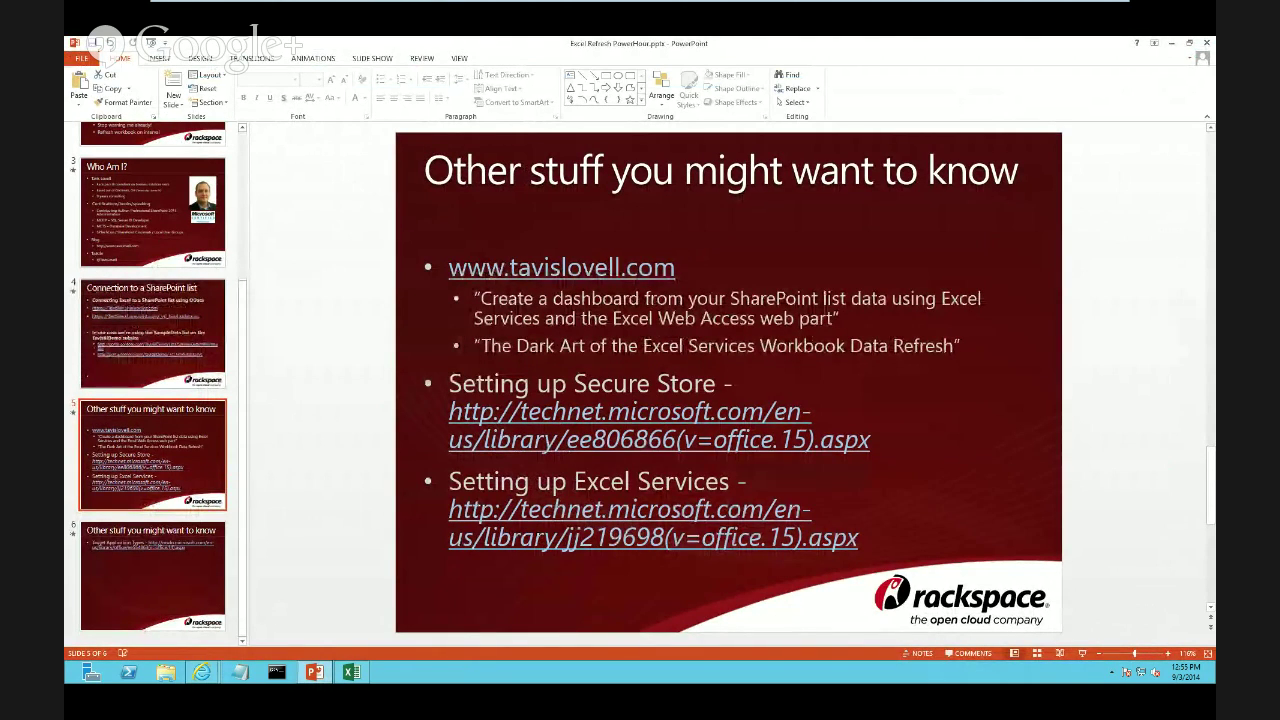
click(476, 299)
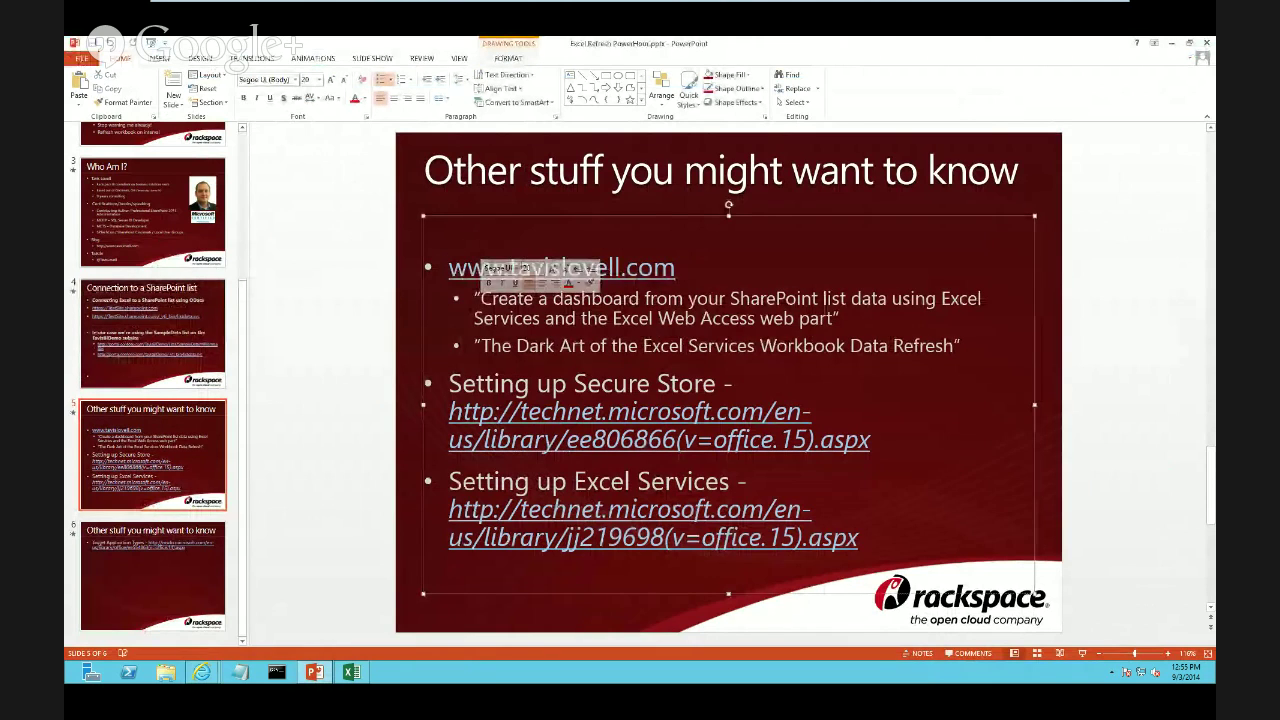